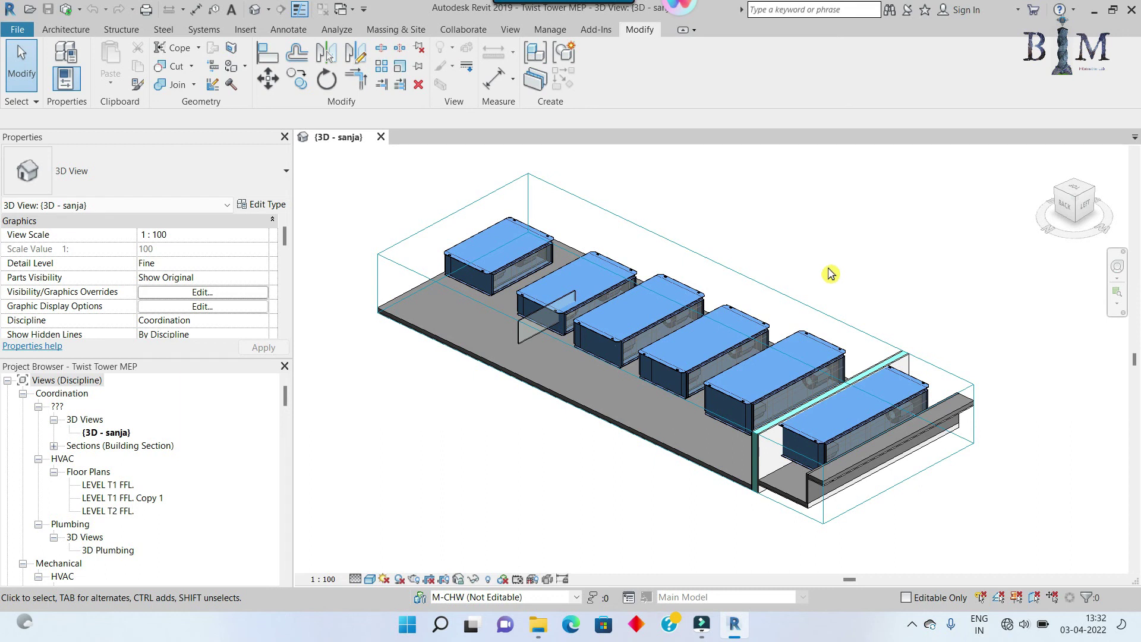
Open the LEVEL T1 FFL. floor plan and centre on the fan coil units by Toilet 3
double_click(107, 485)
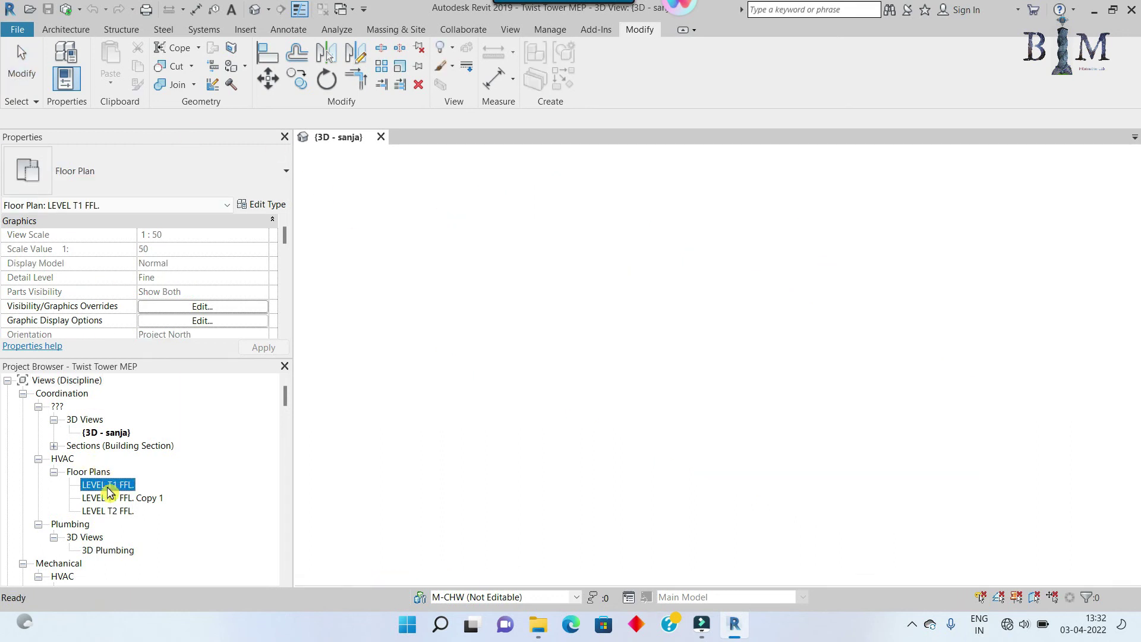
scroll(615, 277, "up", 3)
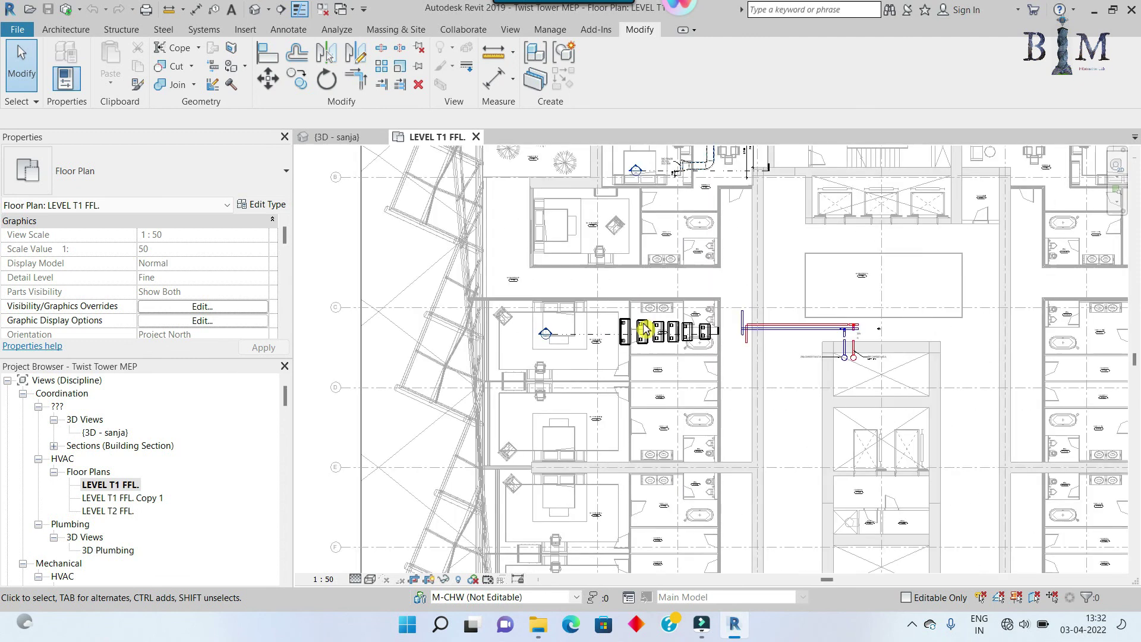
scroll(625, 295, "up", 3)
mouse_move(595, 302)
middle_mouse_down()
mouse_move(604, 289)
mouse_move(585, 283)
middle_mouse_up()
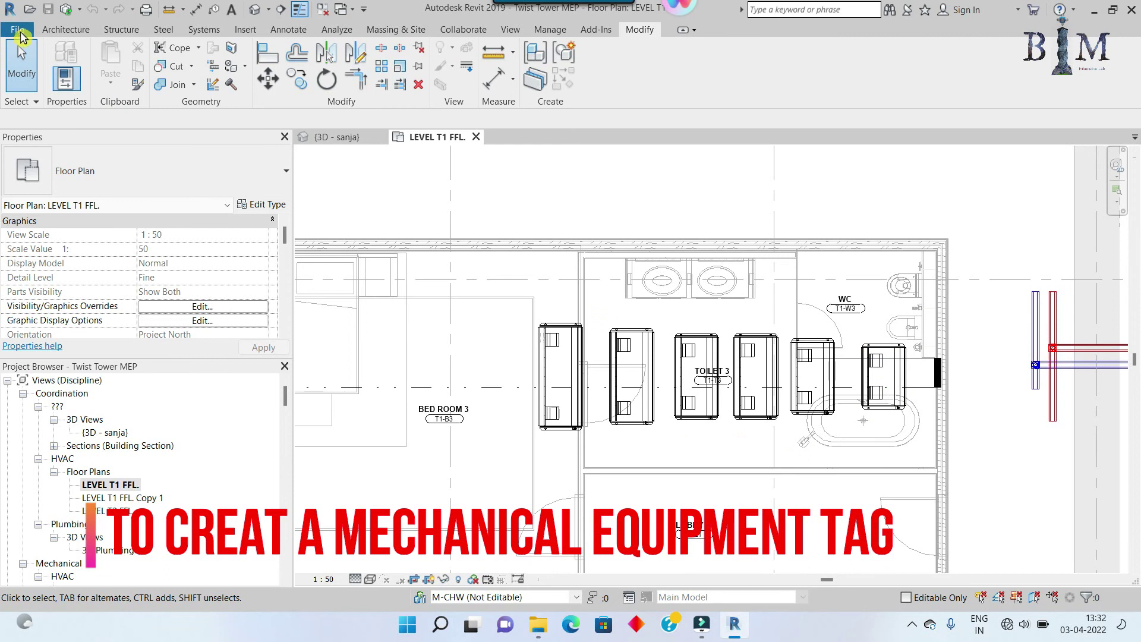
Start a new family from the Metric Generic Annotation template and delete its red note
left_click(18, 29)
mouse_move(49, 89)
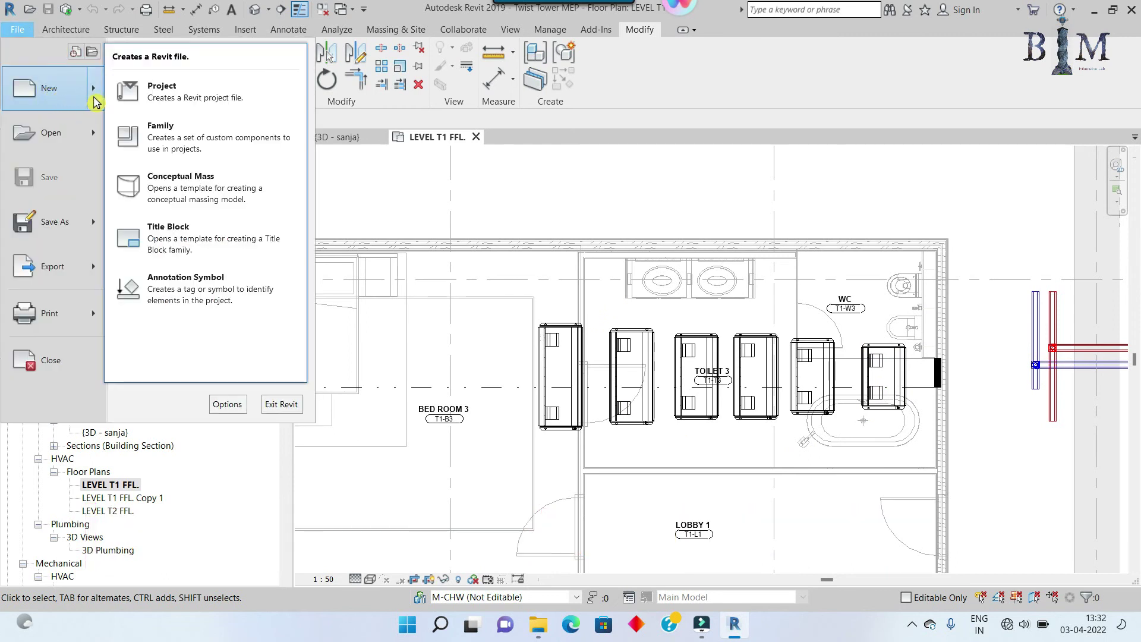
left_click(153, 141)
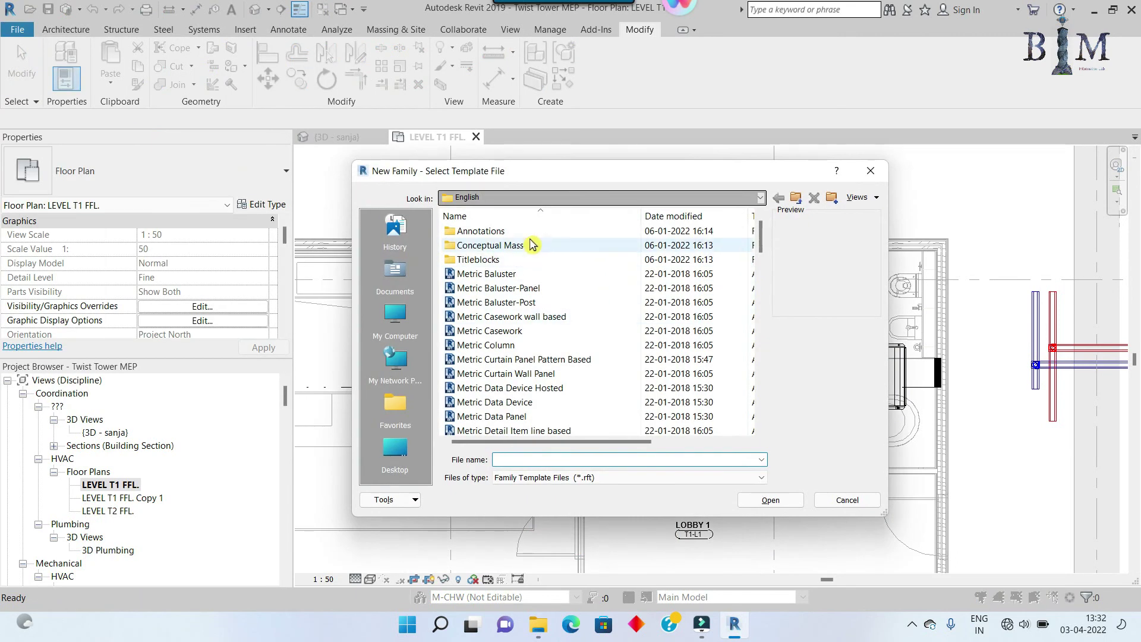
double_click(515, 231)
scroll(612, 306, "down", 2)
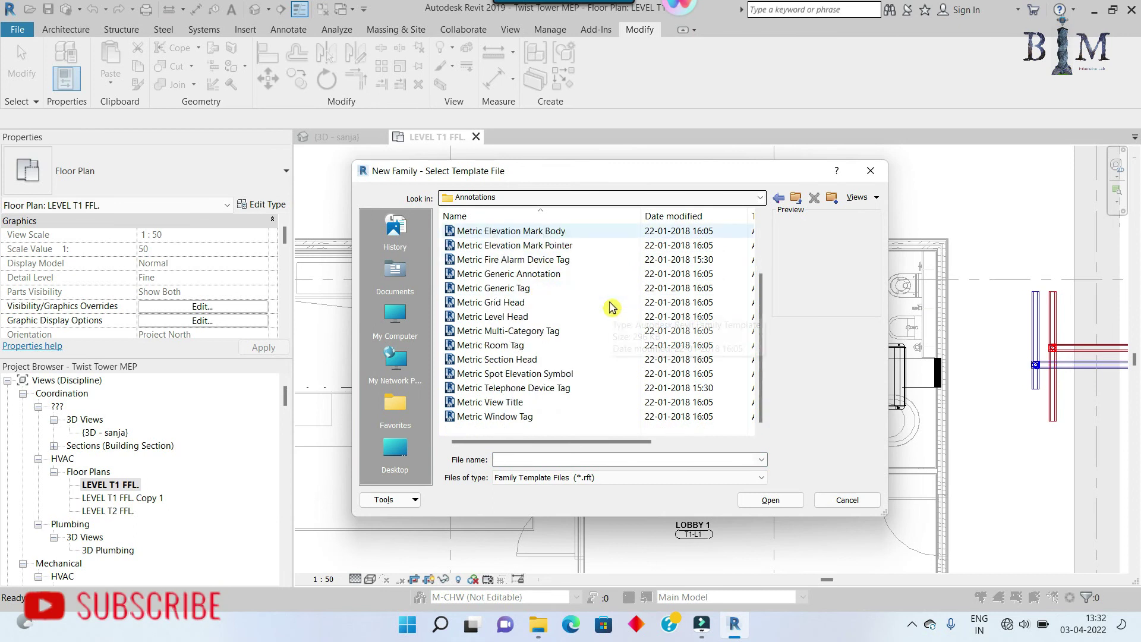
left_click(552, 276)
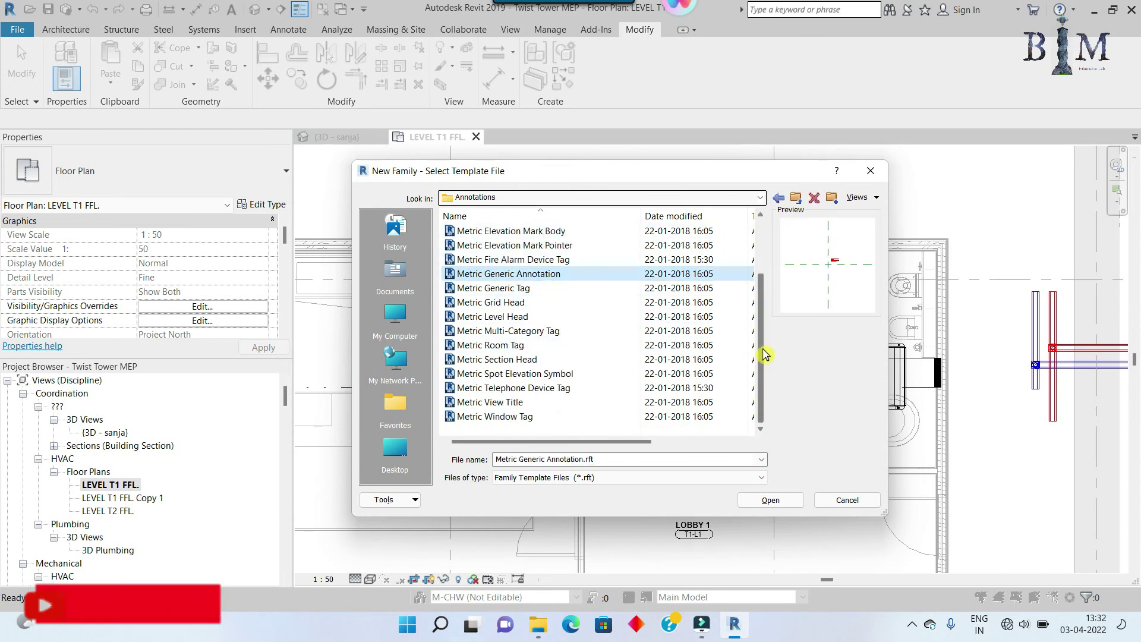
scroll(749, 350, "up", 1)
scroll(753, 351, "up", 1)
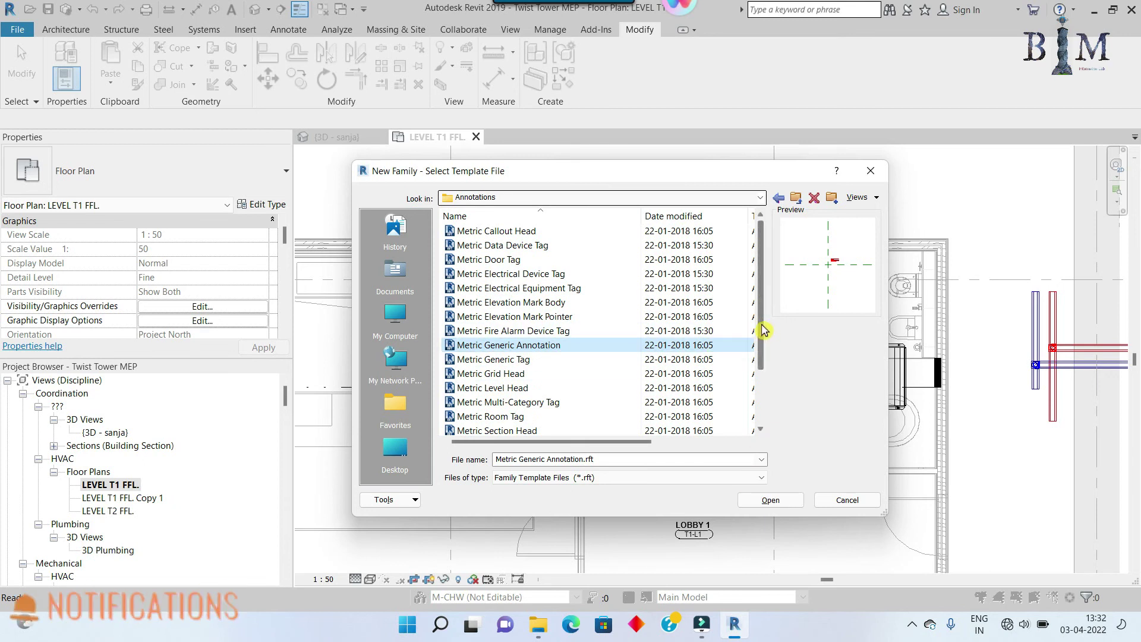
left_click_drag(763, 330, 764, 369)
left_click(771, 500)
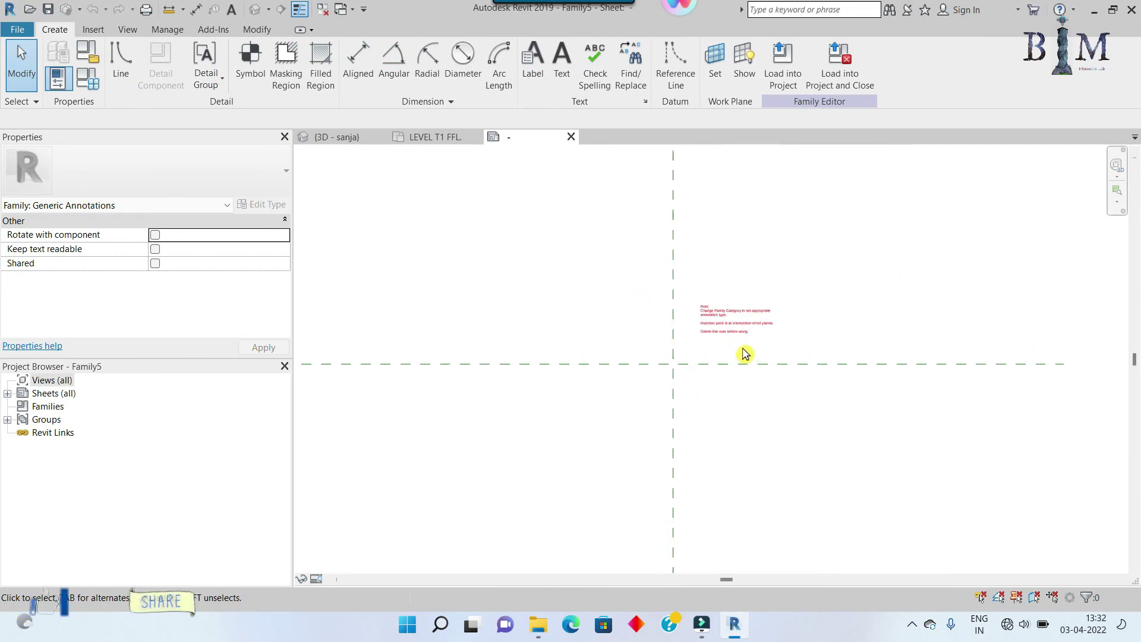
left_click(741, 343)
left_click(409, 84)
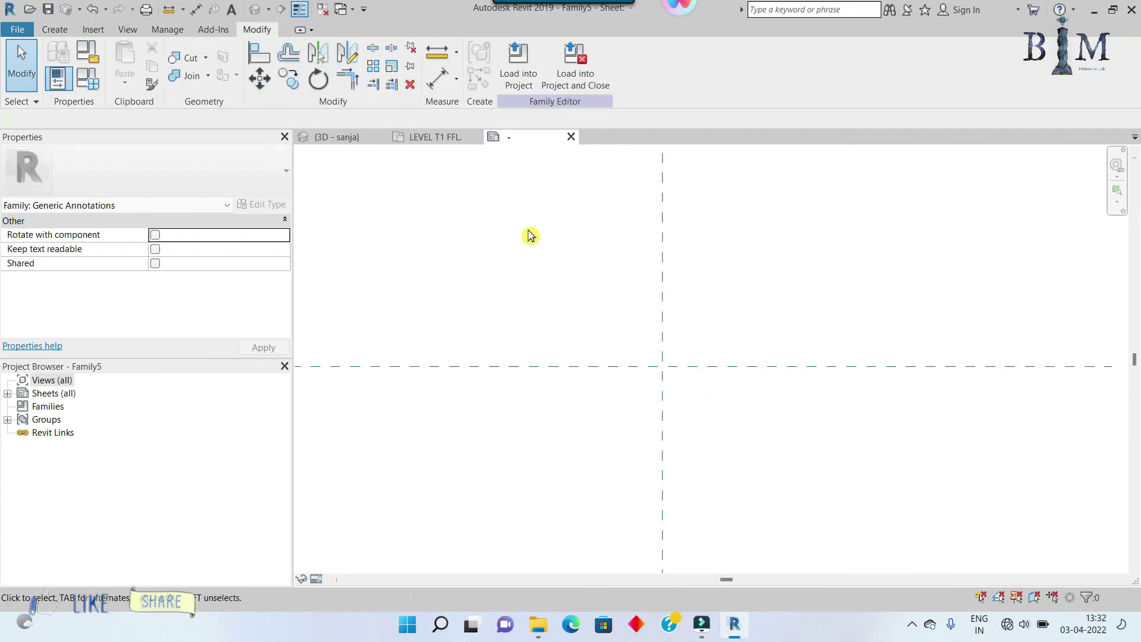
Set the family category to Mechanical Equipment Tags
left_click(87, 52)
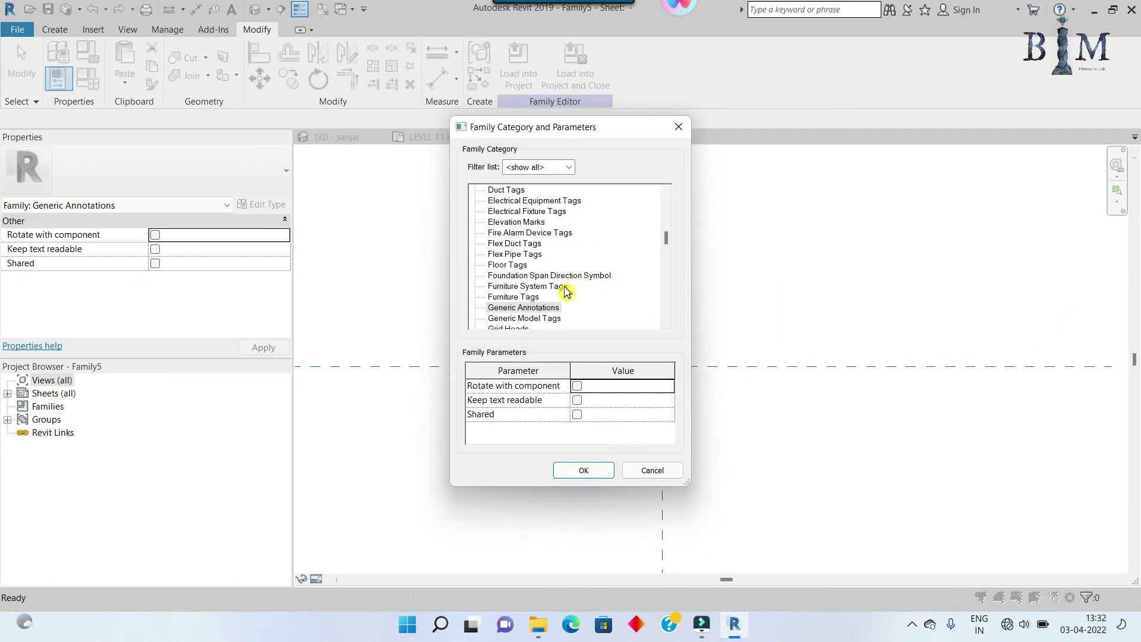
left_click(538, 211)
key("m")
scroll(568, 248, "down", 1)
scroll(568, 250, "down", 2)
scroll(566, 286, "down", 1)
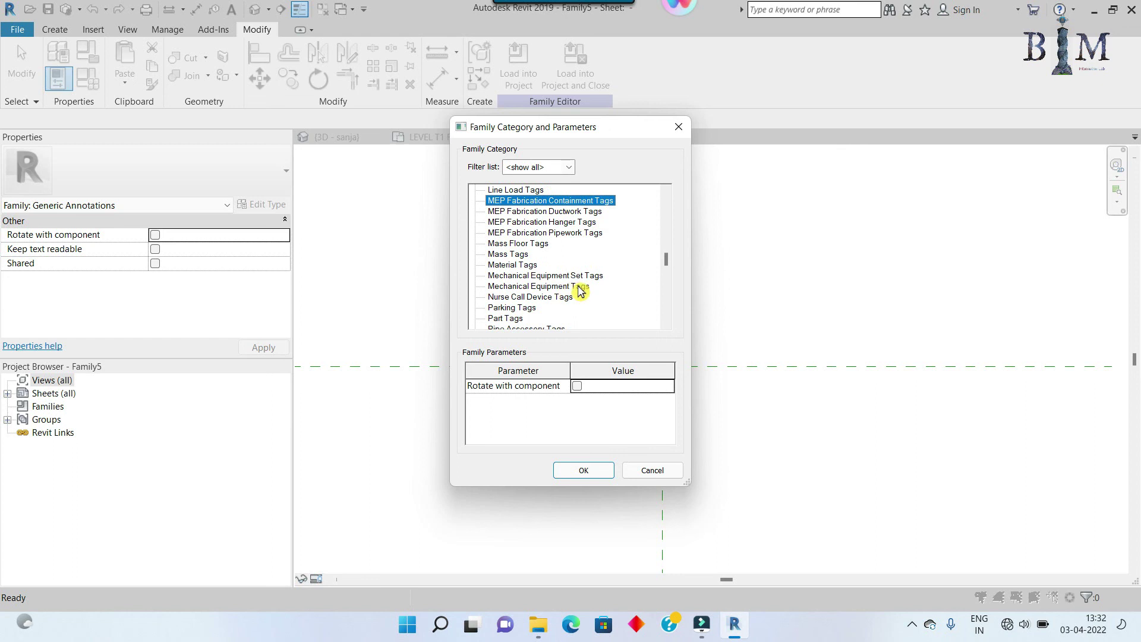
left_click(579, 287)
left_click(584, 470)
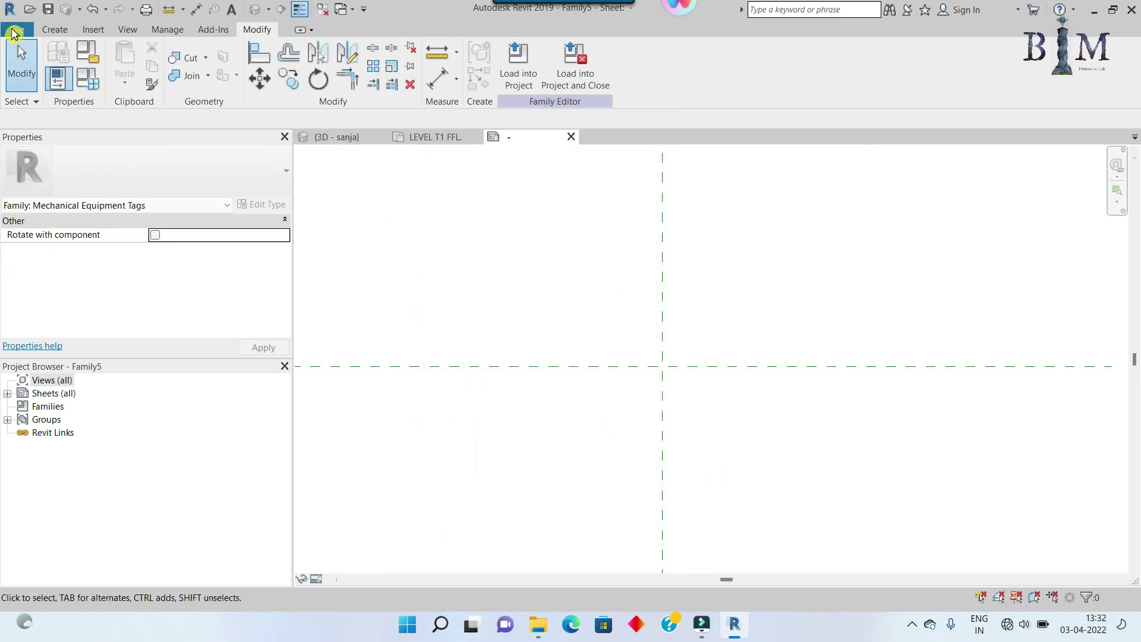
Save the family as 'FCU Tag youtube' and re-centre on the reference planes
left_click(17, 29)
mouse_move(54, 222)
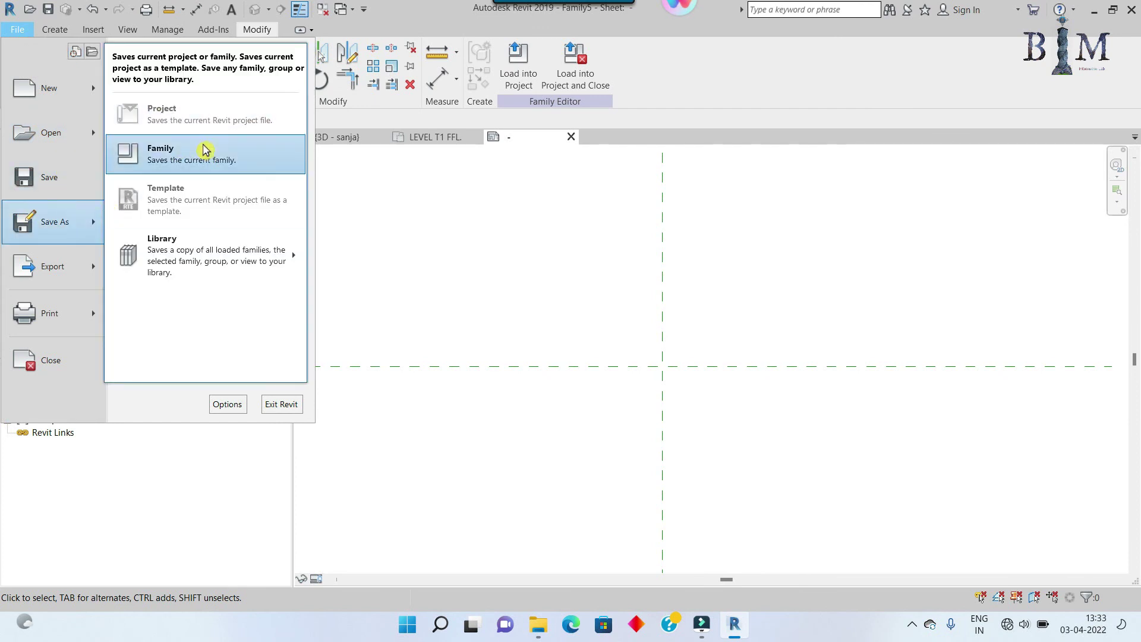
left_click(205, 153)
type("U Tag")
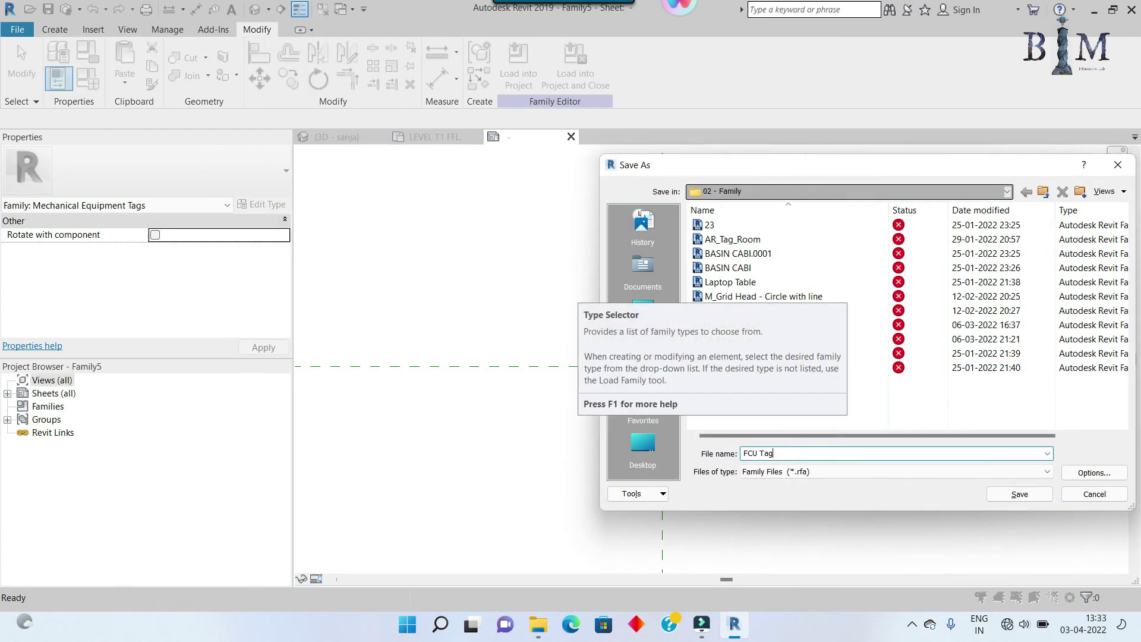
type("e")
left_click(1019, 494)
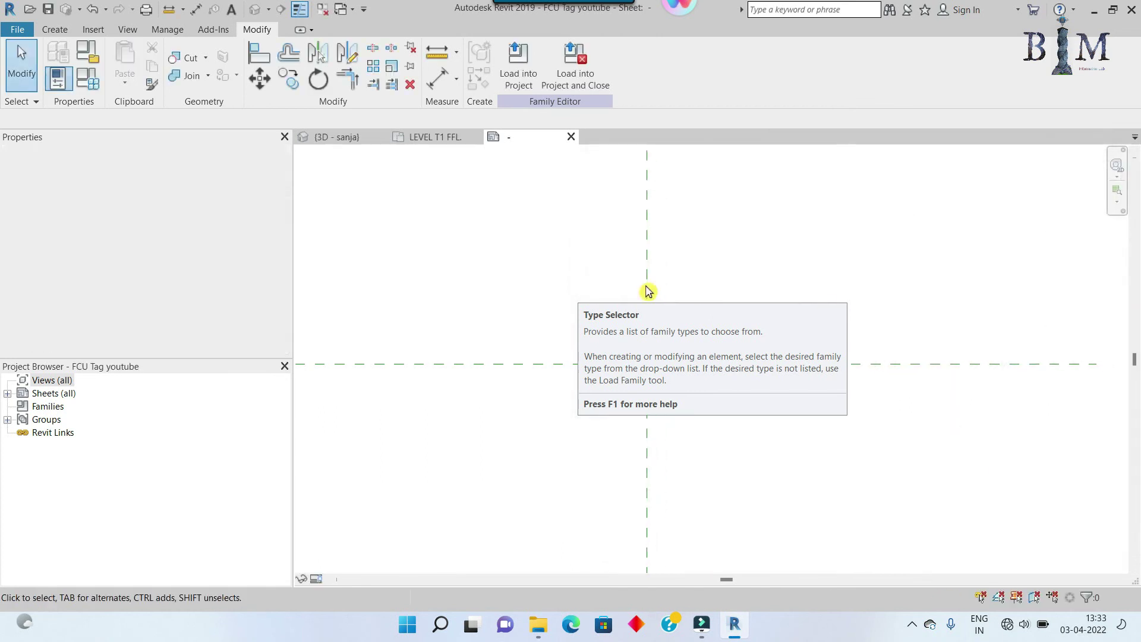
middle_click(702, 387)
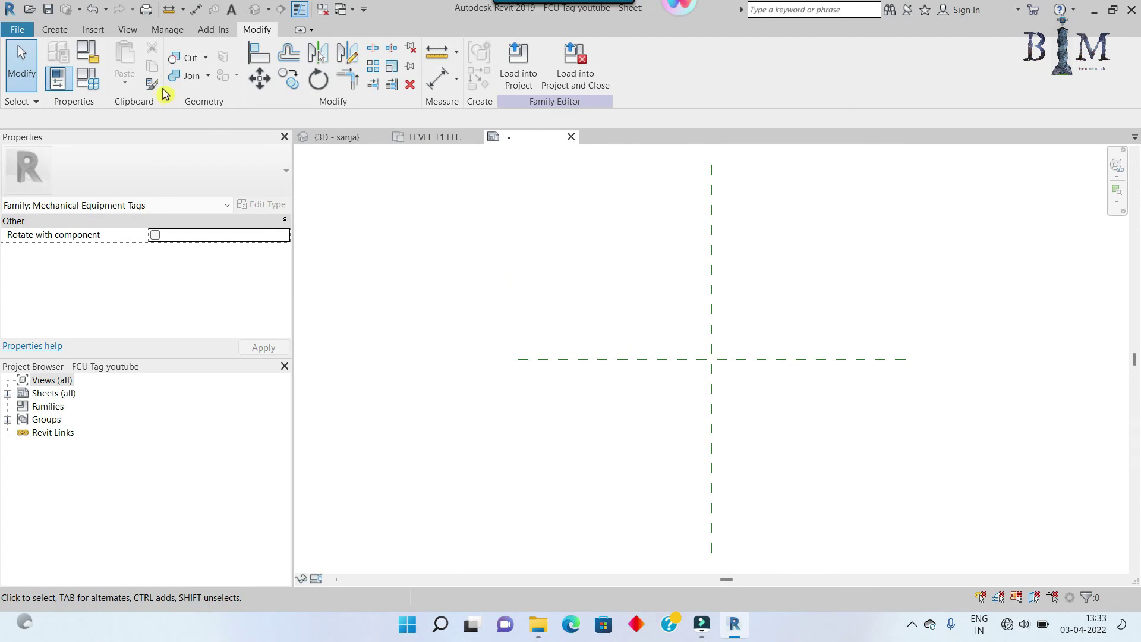
Start a label and add the shared parameter Equipment Name(Model)
left_click(56, 32)
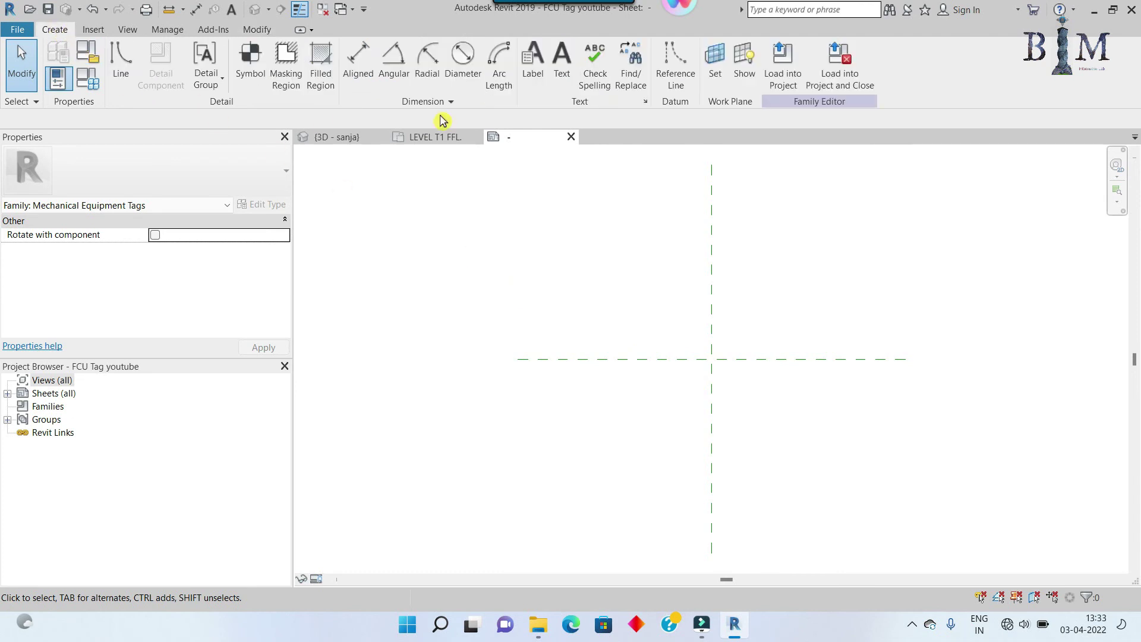
left_click(533, 62)
left_click(710, 329)
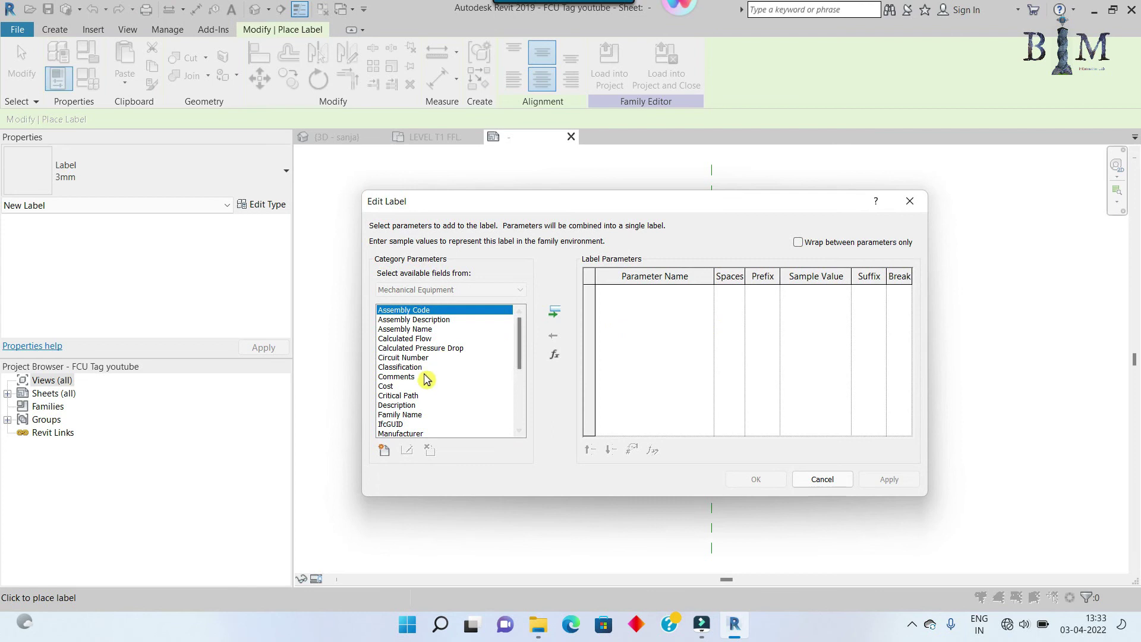
left_click(384, 450)
left_click(684, 310)
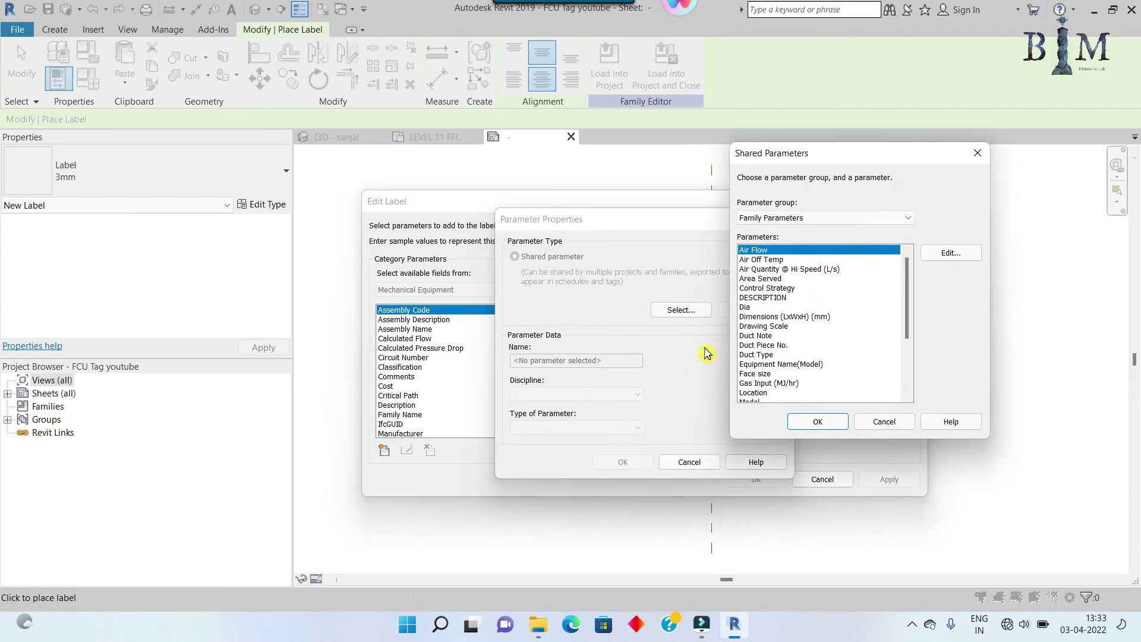
left_click(768, 346)
left_click(769, 364)
scroll(805, 337, "down", 3)
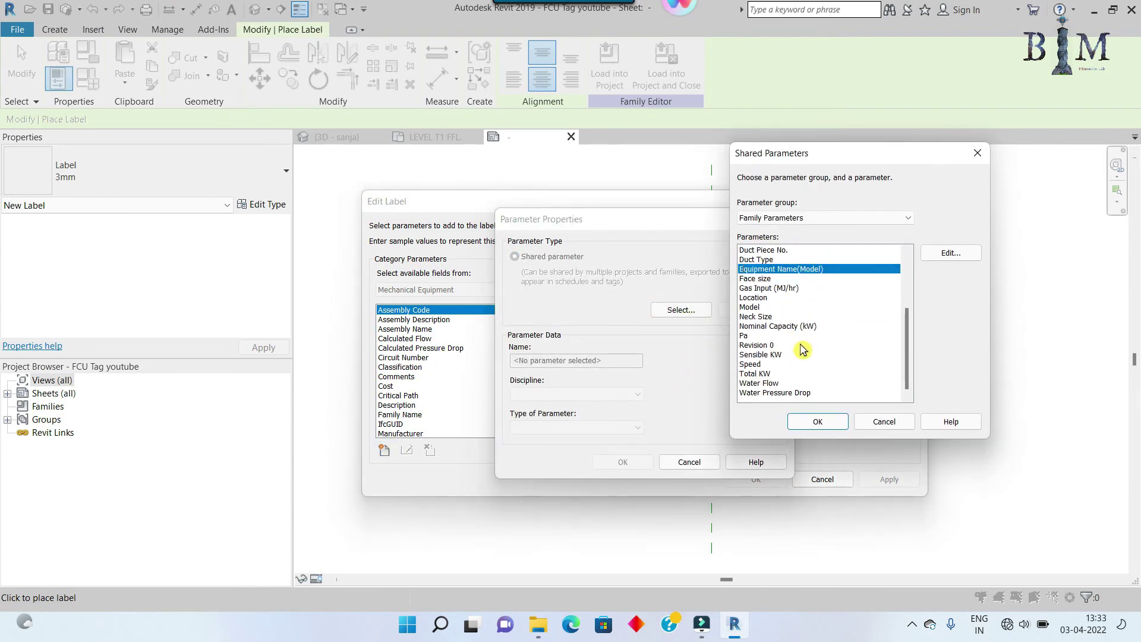
left_click(814, 423)
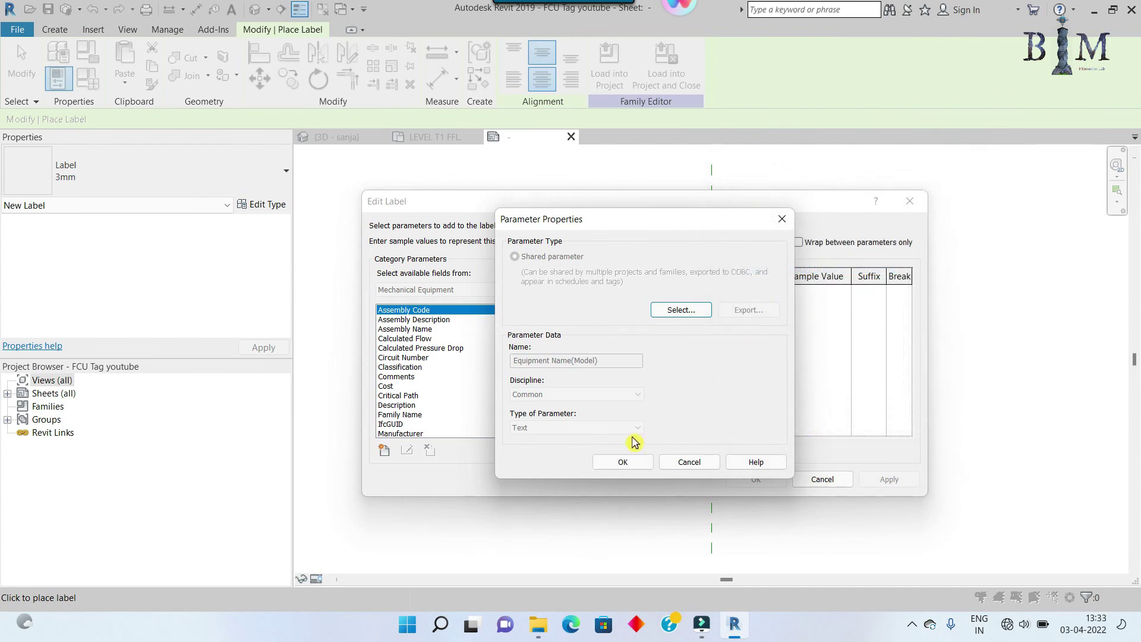
Put Equipment Name(Model) in the label with sample value 'Eq Model No.'
left_click(622, 465)
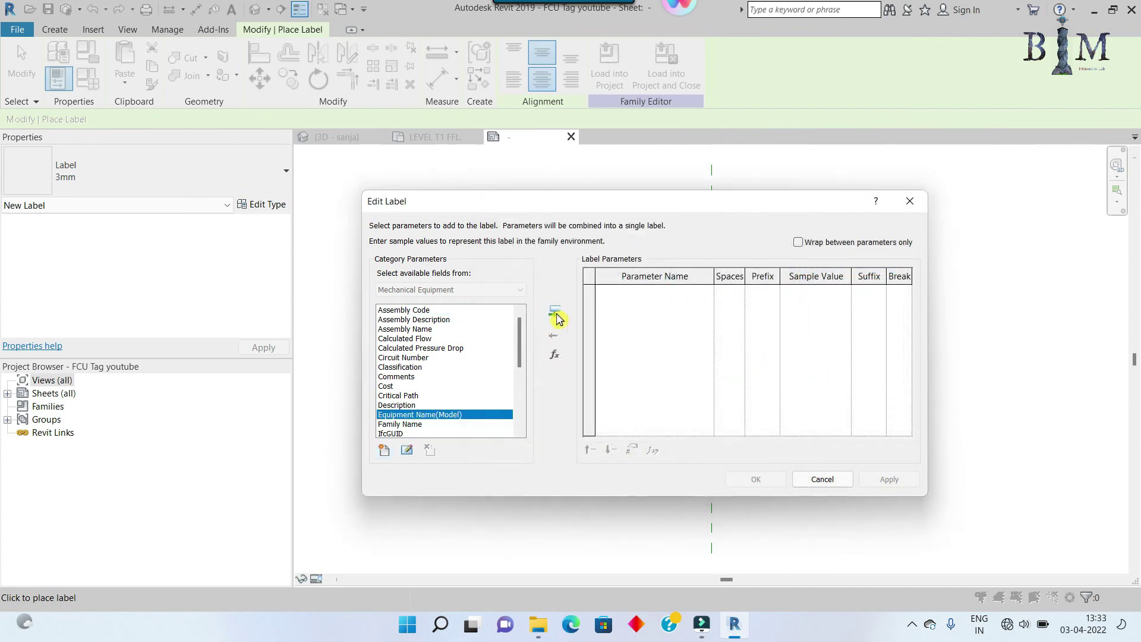
left_click(555, 314)
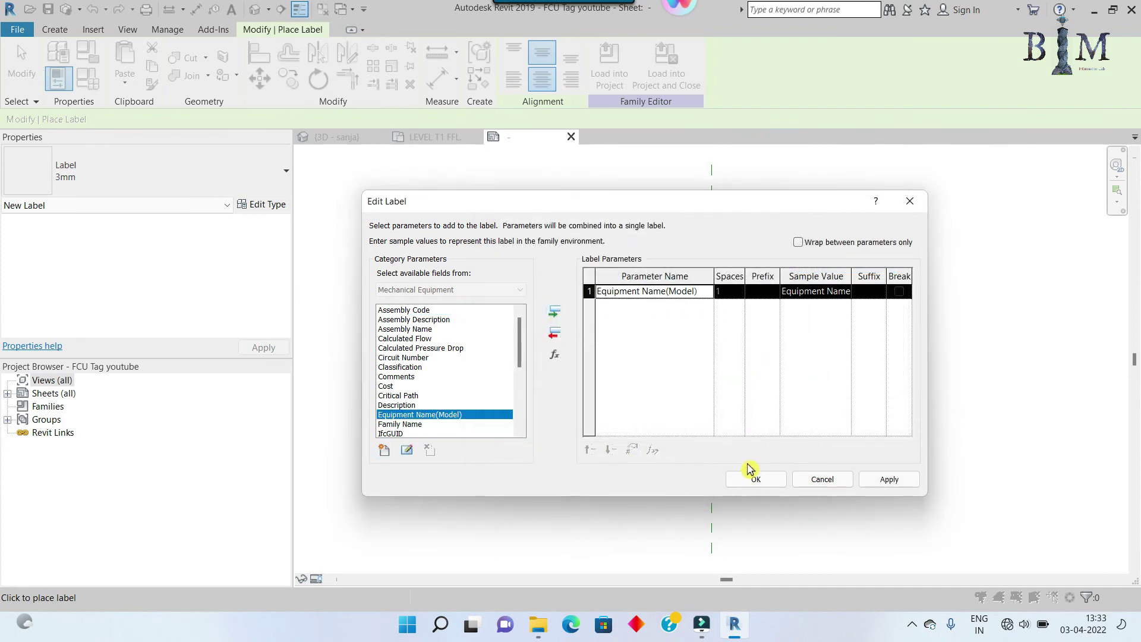
left_click(828, 297)
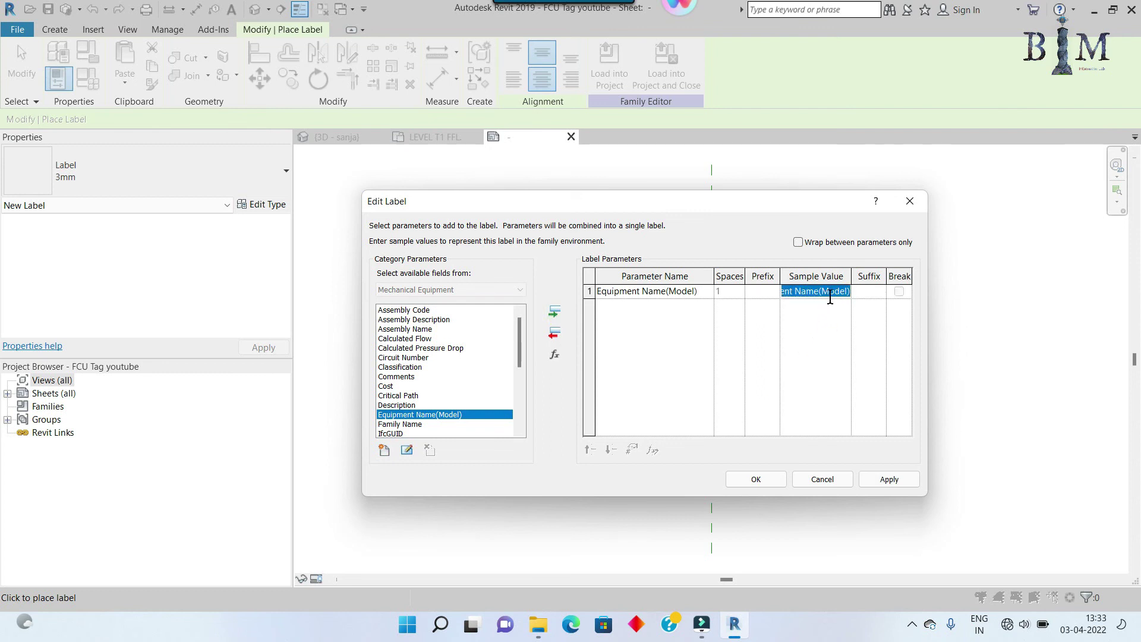
type("Eq Model No.")
left_click(773, 483)
Place the label and give it a 2.5mm type with 2.5 mm text and transparent background
left_click(695, 338)
scroll(739, 309, "up", 3)
left_click(267, 205)
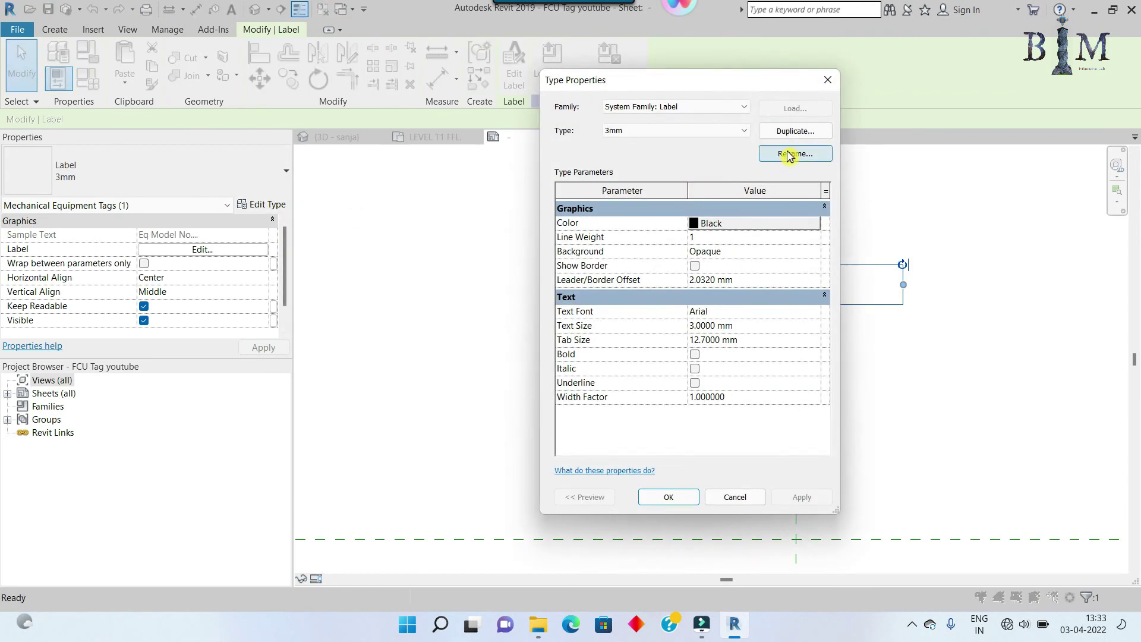
left_click(794, 154)
type("2.5")
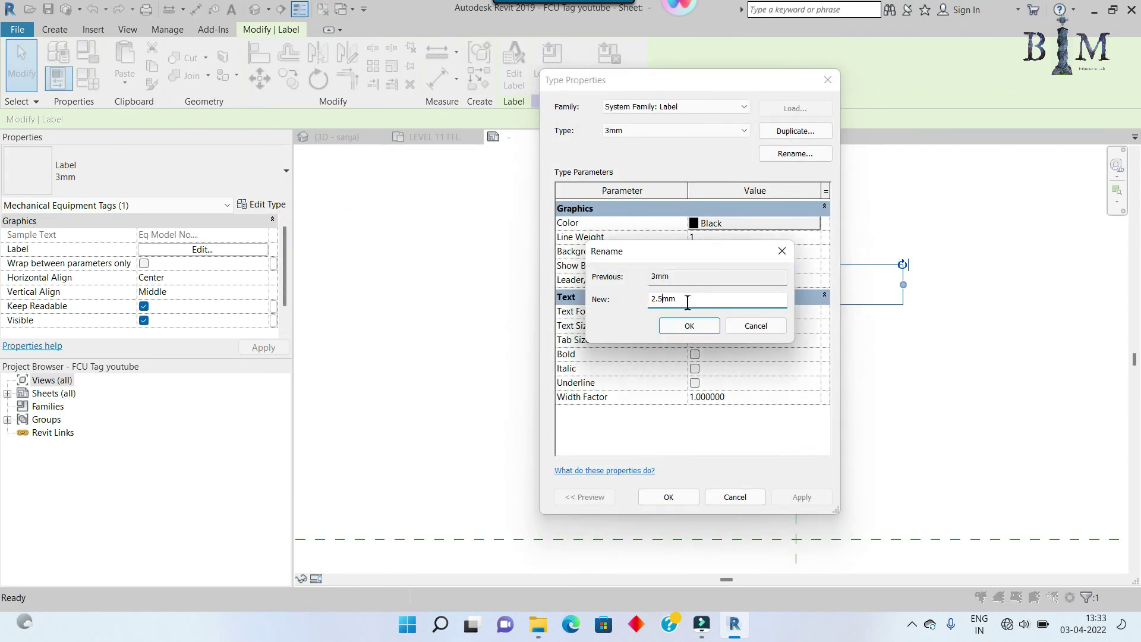
left_click(689, 326)
left_click(748, 325)
type("2.5")
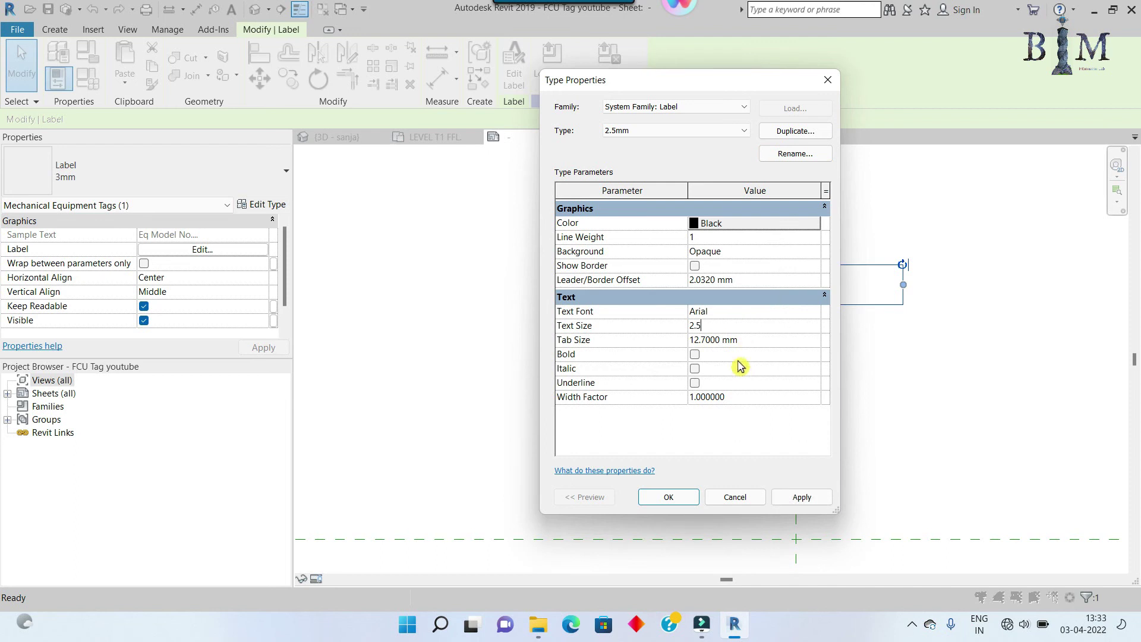
left_click(739, 339)
left_click(741, 281)
type(".1")
left_click(812, 251)
left_click(740, 280)
Centre the Eq Model No. label on the reference plane intersection and narrow its box
left_click(668, 496)
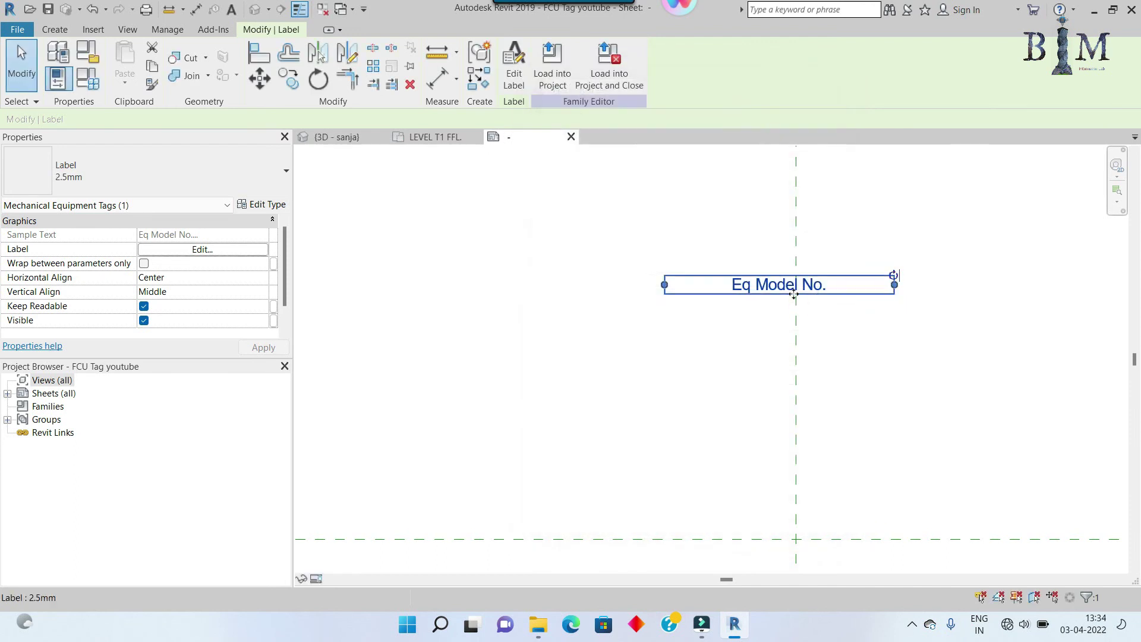
left_click_drag(794, 294, 796, 544)
scroll(711, 380, "down", 2)
scroll(579, 343, "up", 3)
left_click_drag(578, 342, 634, 347)
scroll(634, 349, "up", 2)
scroll(640, 351, "up", 2)
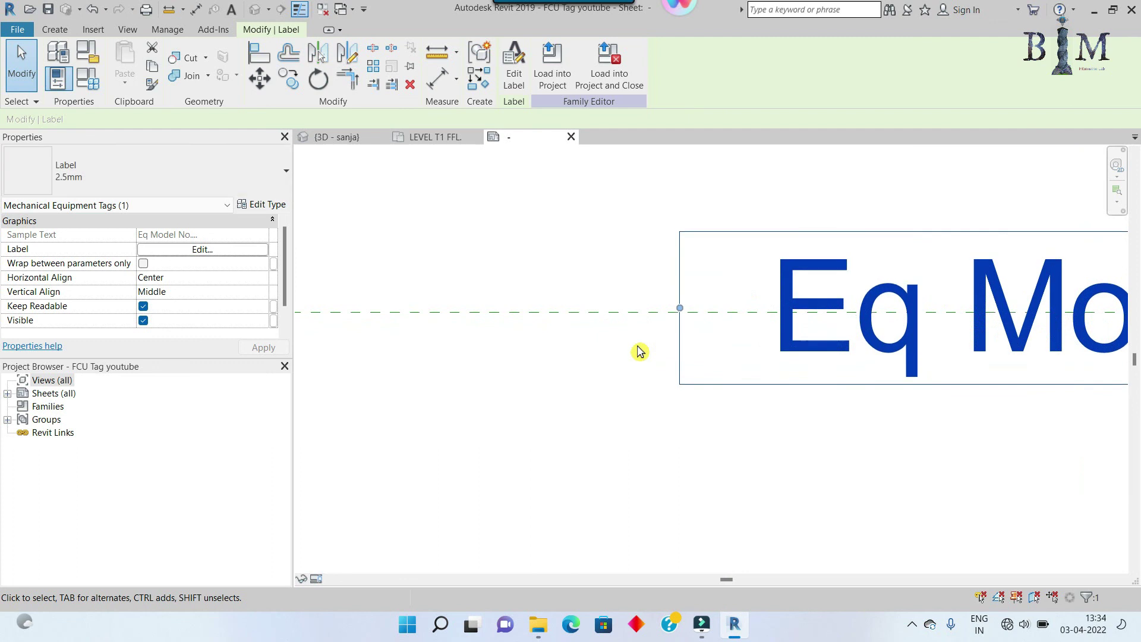
scroll(599, 340, "down", 4)
key("Escape")
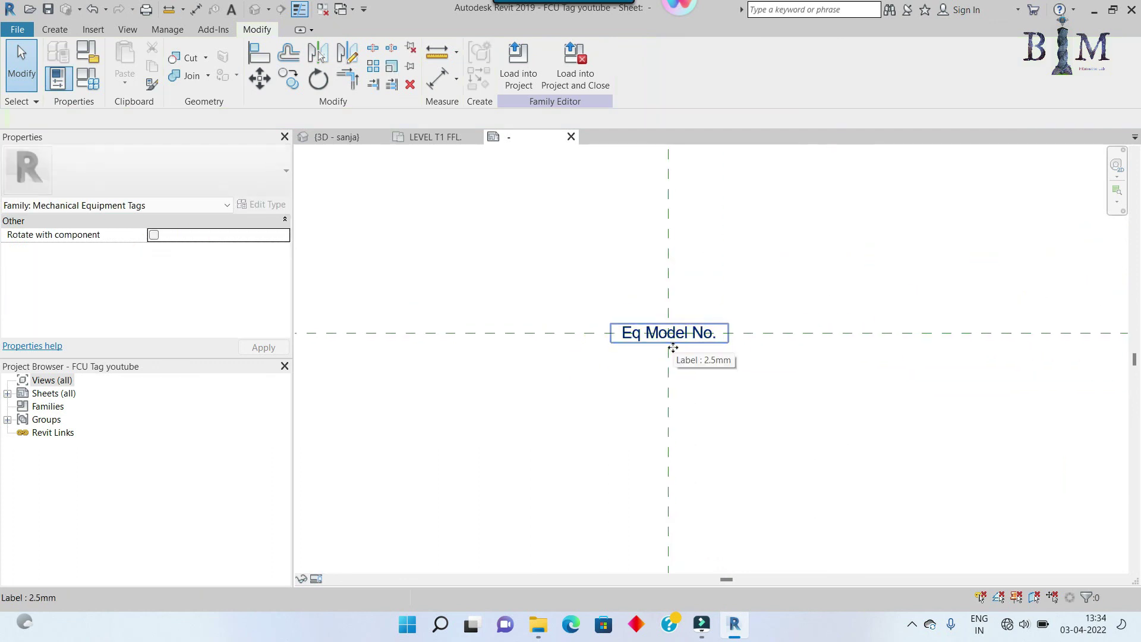
left_click(672, 347)
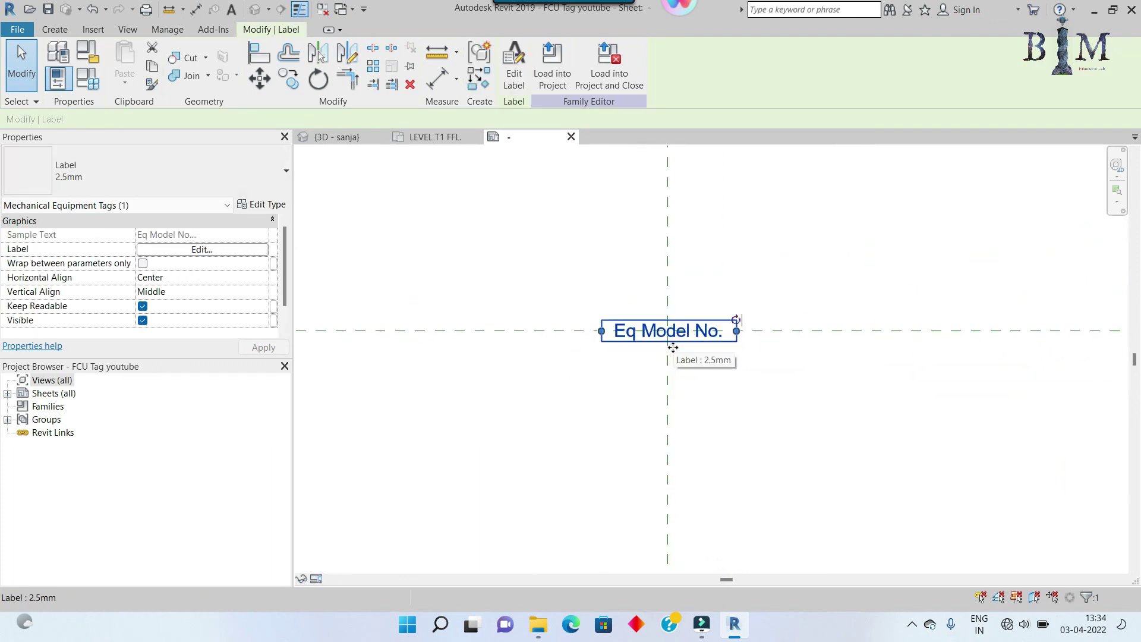
Copy the Eq Model No. label to a position above it
left_click(288, 78)
left_click(824, 329)
left_click(664, 297)
scroll(668, 303, "up", 2)
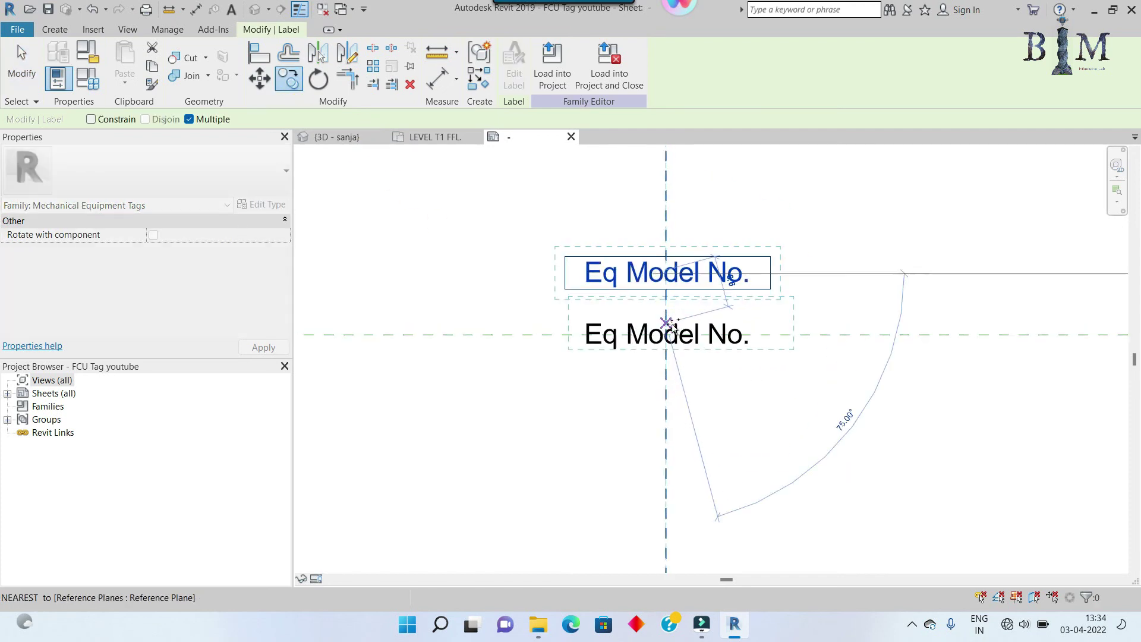
key("Escape")
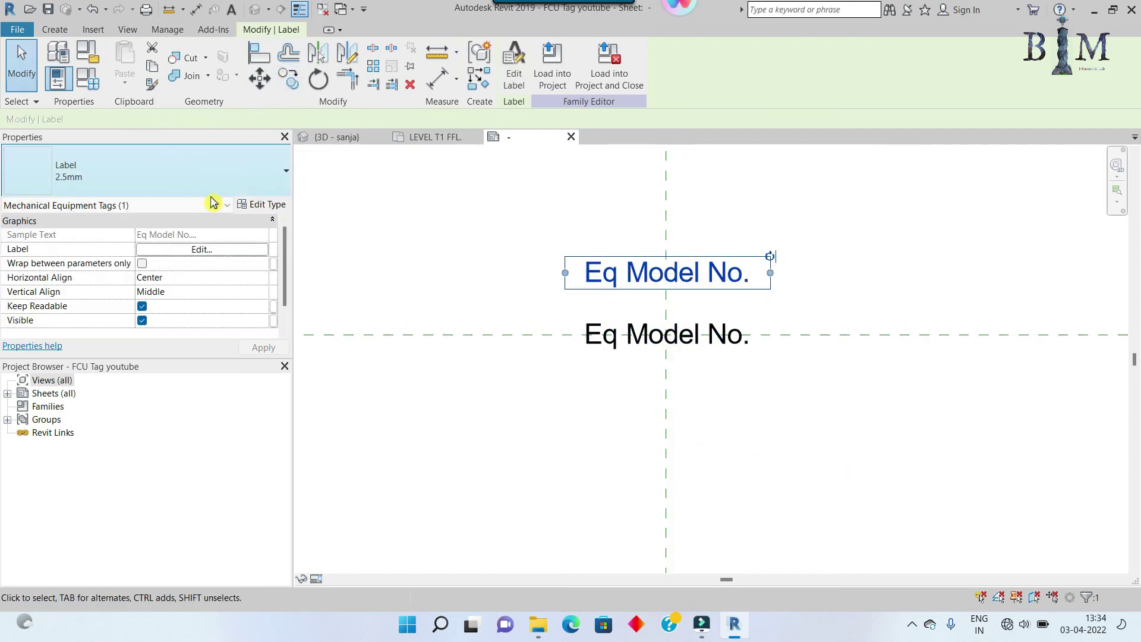
Change the copy to report Mark with sample value 'FCU Tag', nudging it slightly down
left_click(218, 251)
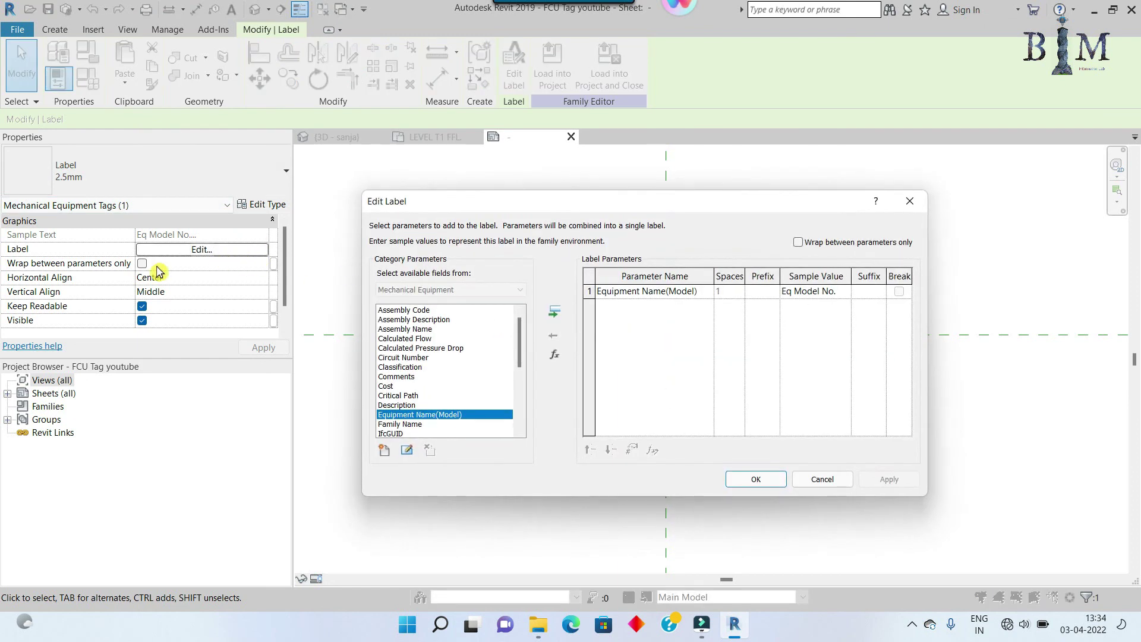
left_click(628, 299)
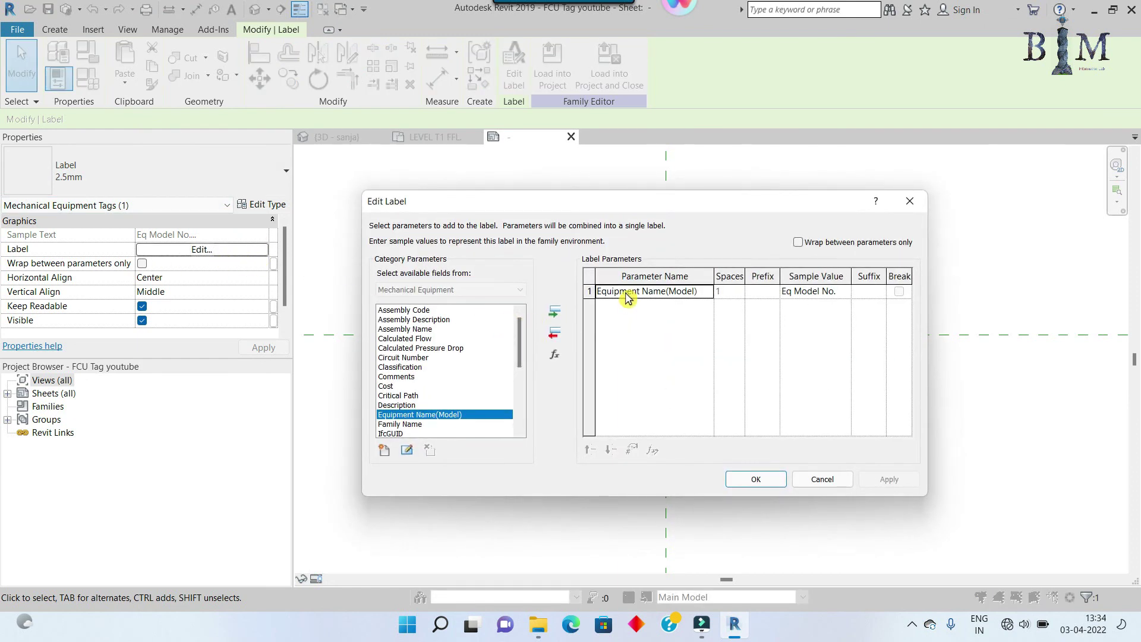
left_click(557, 334)
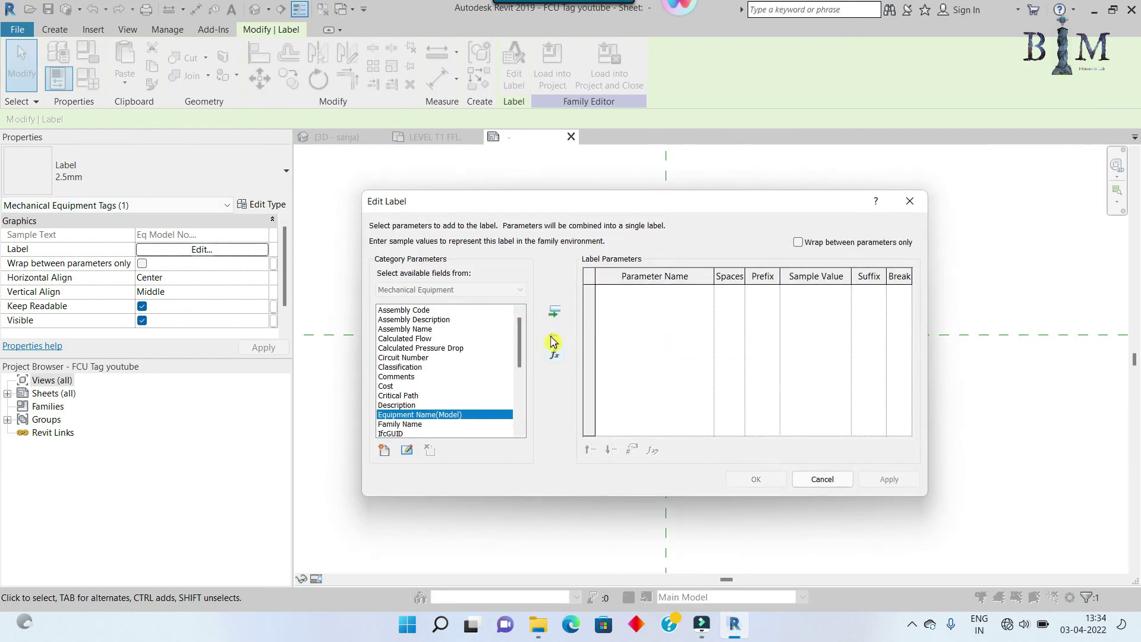
left_click(411, 368)
key("Down")
key("Down")
key("Down")
key("Down")
key("Down")
left_click(397, 377)
left_click(556, 312)
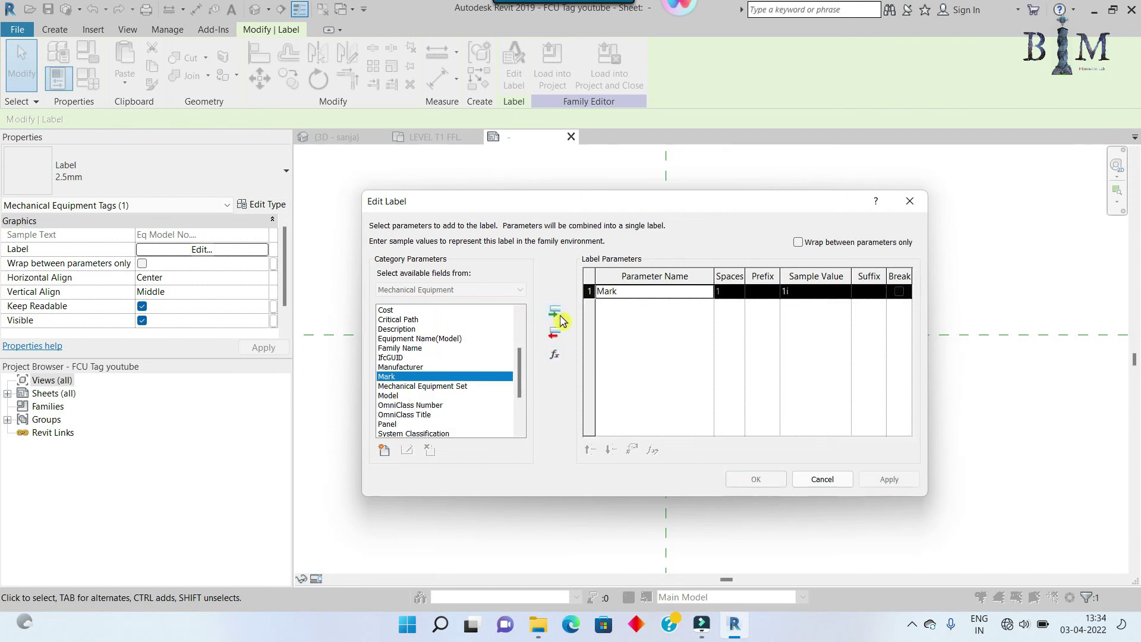
left_click(808, 296)
type("FCU Tag")
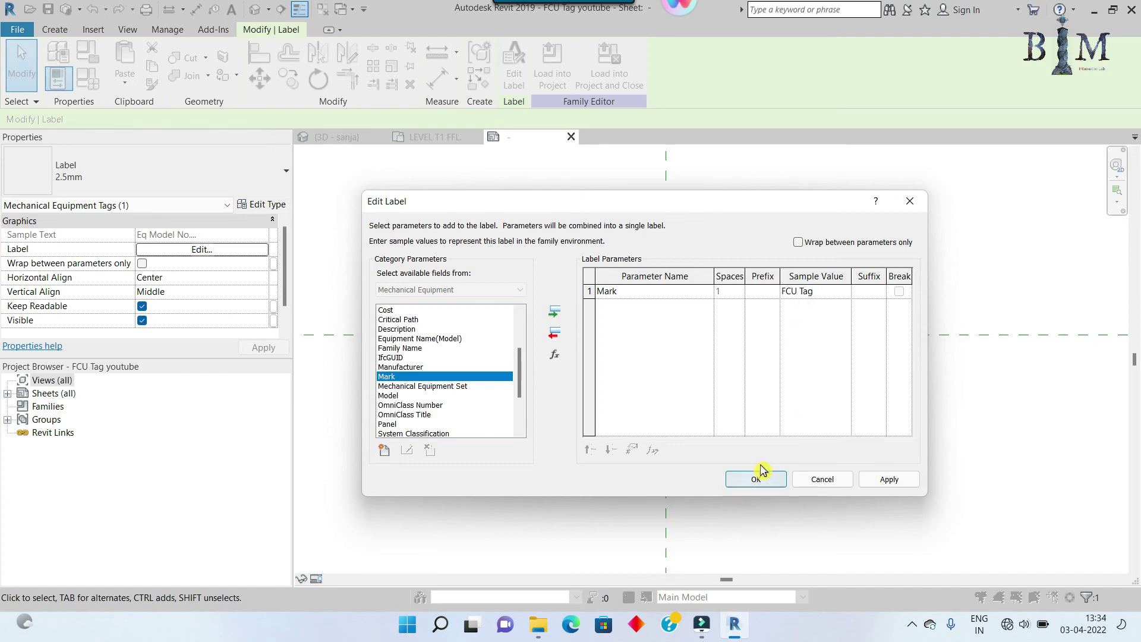
left_click(769, 481)
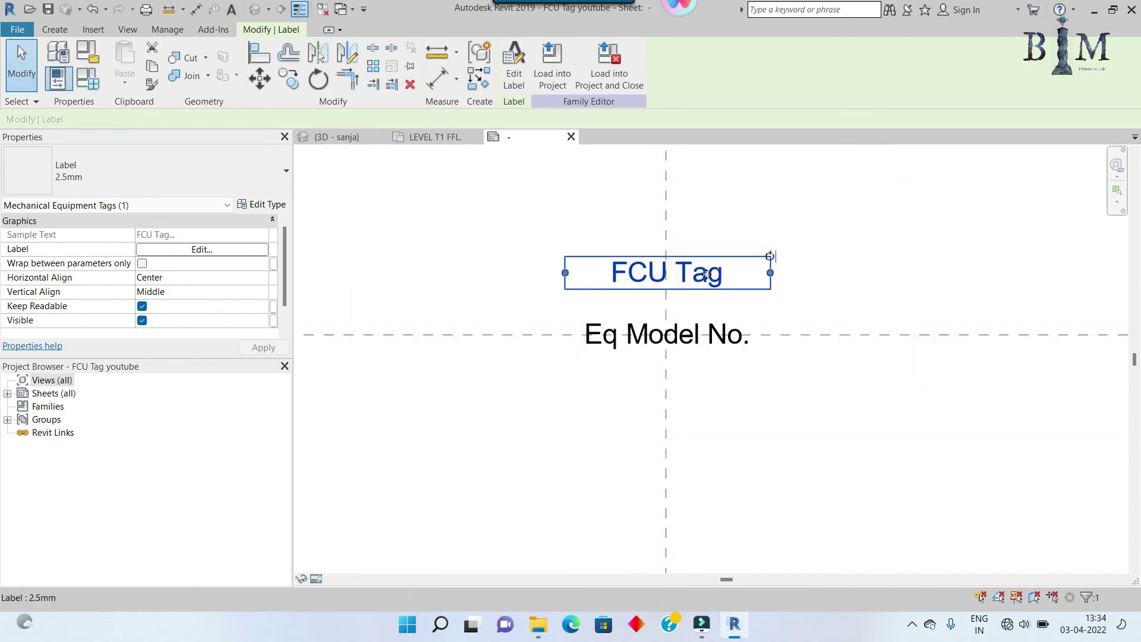
left_click_drag(715, 277, 714, 302)
Copy the FCU Tag label to below Eq Model No
left_click(288, 78)
left_click(670, 303)
left_click(669, 373)
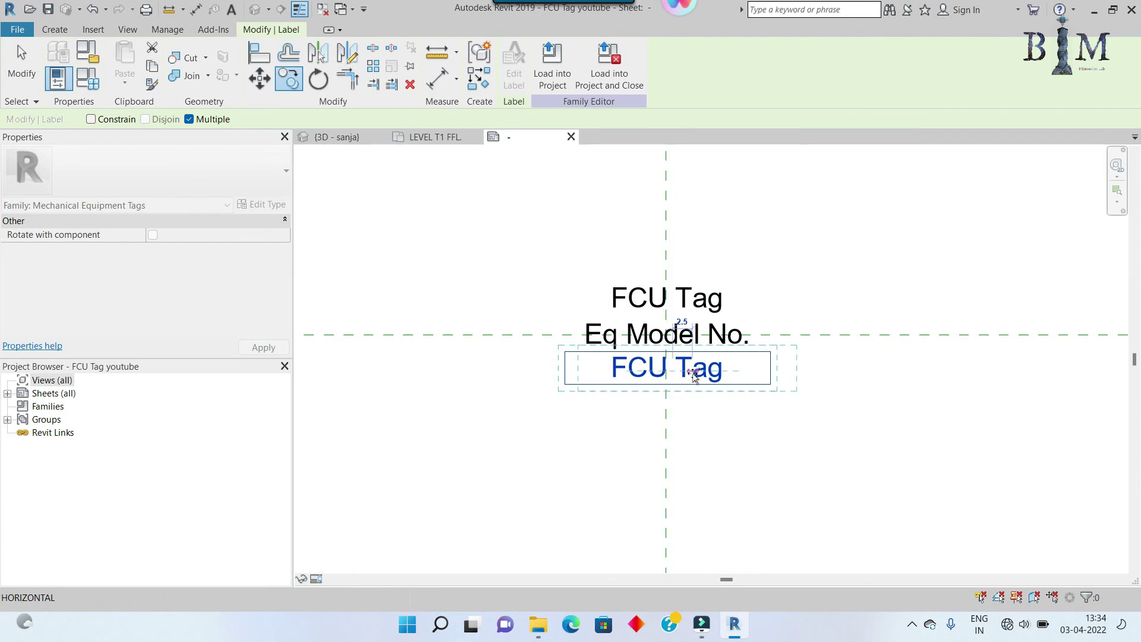
key("Escape")
left_click_drag(696, 382, 696, 386)
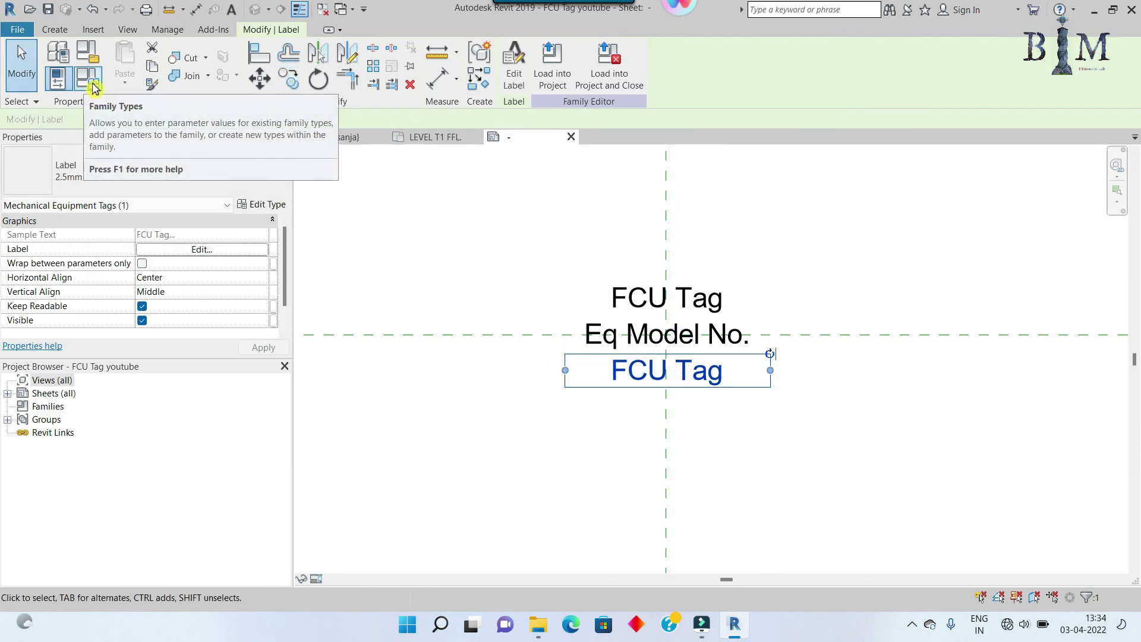
Replace Mark in the new copy with the shared Air Flow parameter
left_click(190, 250)
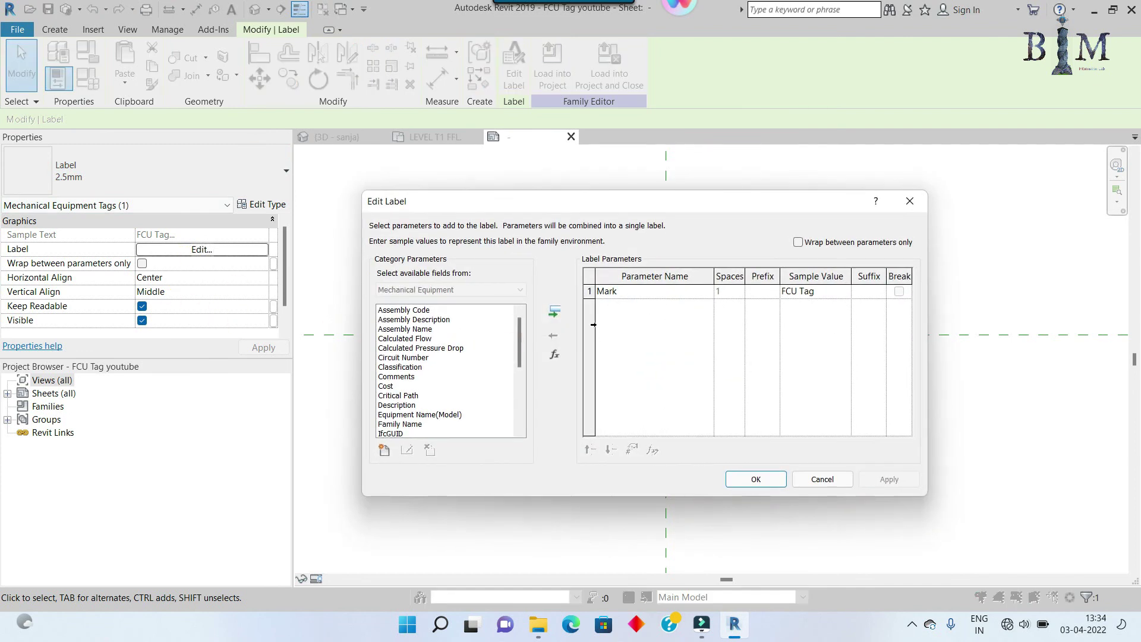
left_click(630, 294)
left_click(555, 338)
left_click(403, 406)
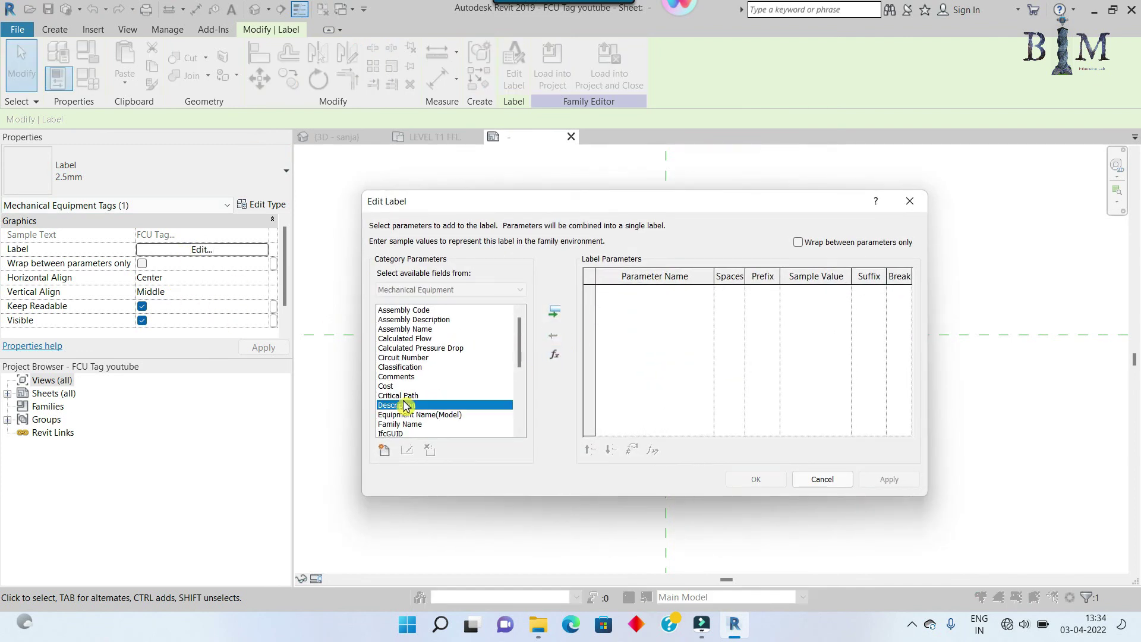
left_click(384, 450)
left_click(681, 309)
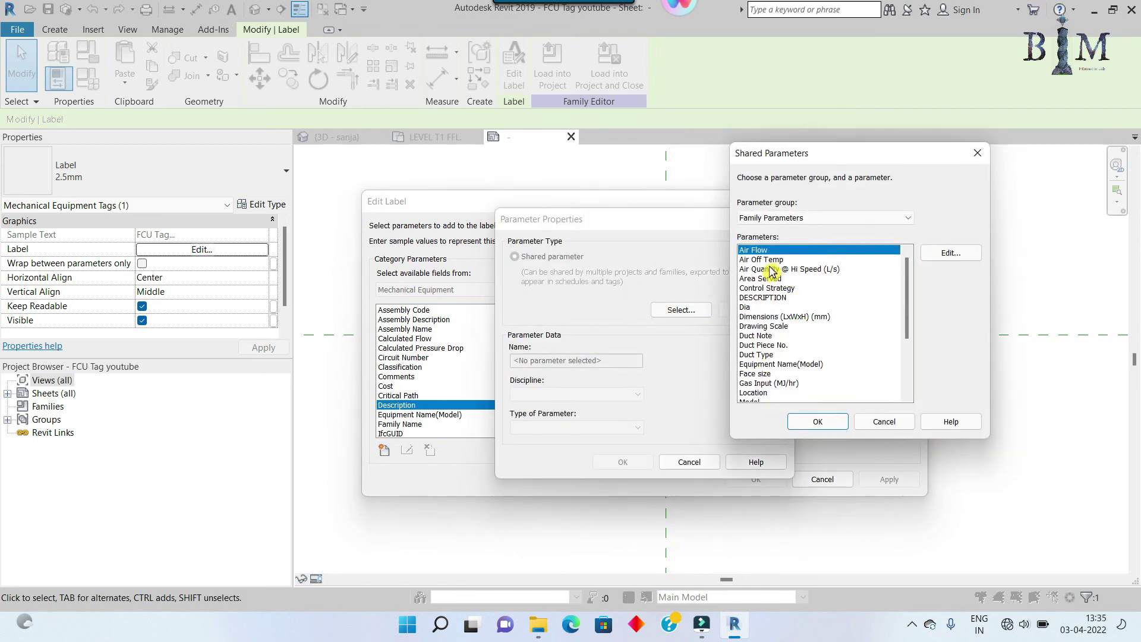
left_click(817, 422)
left_click(624, 462)
left_click(554, 314)
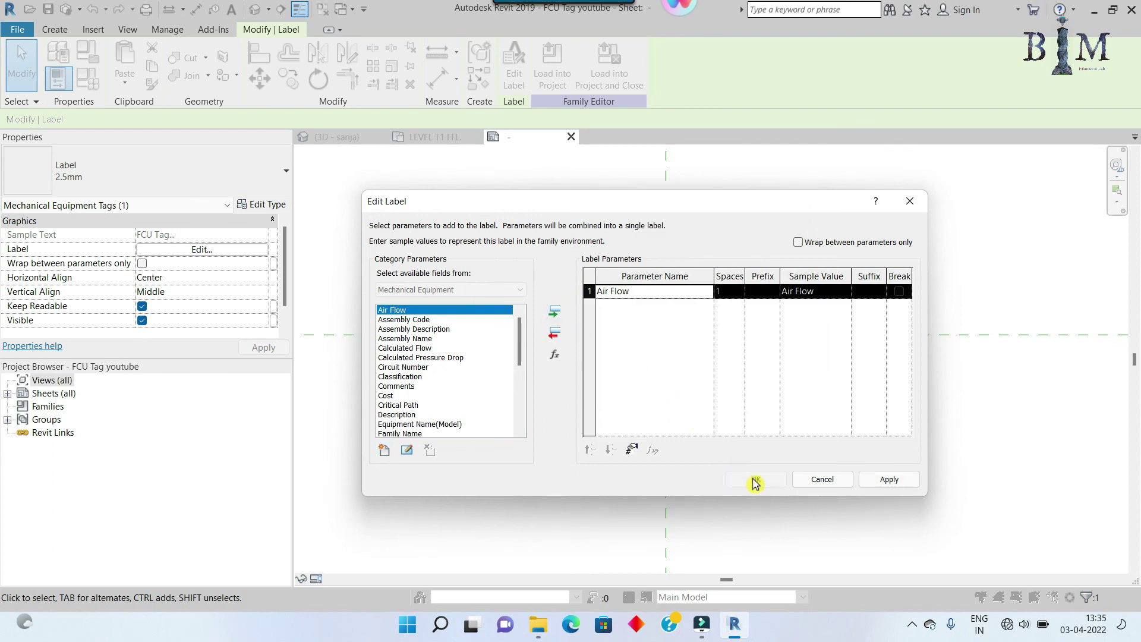
left_click(754, 482)
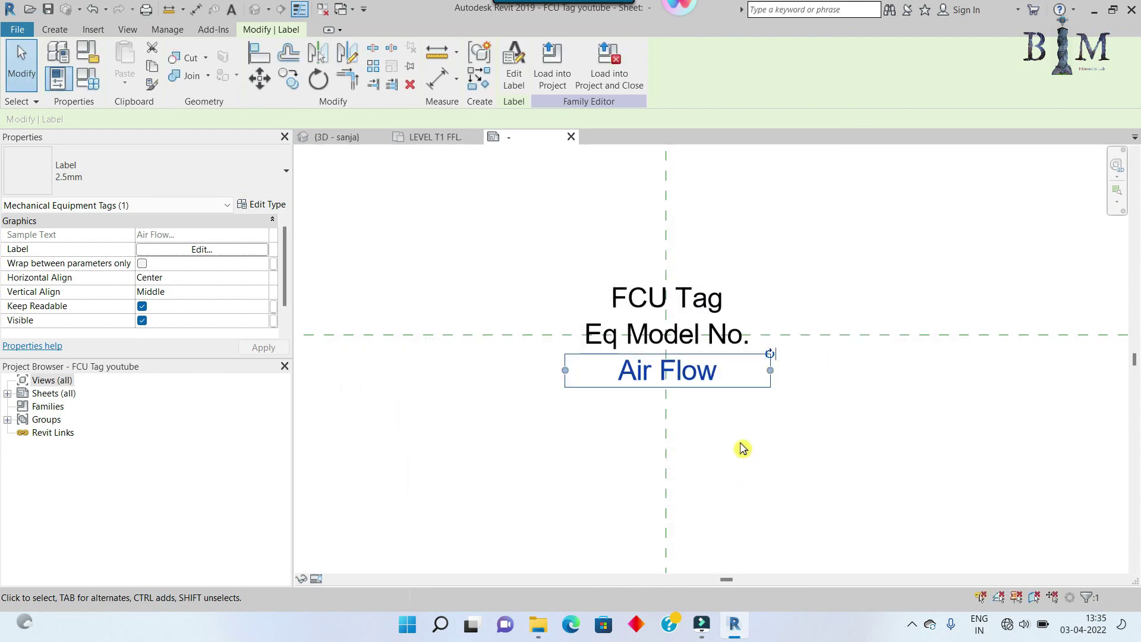
Draw a rectangular border line around the three labels
left_click(743, 447)
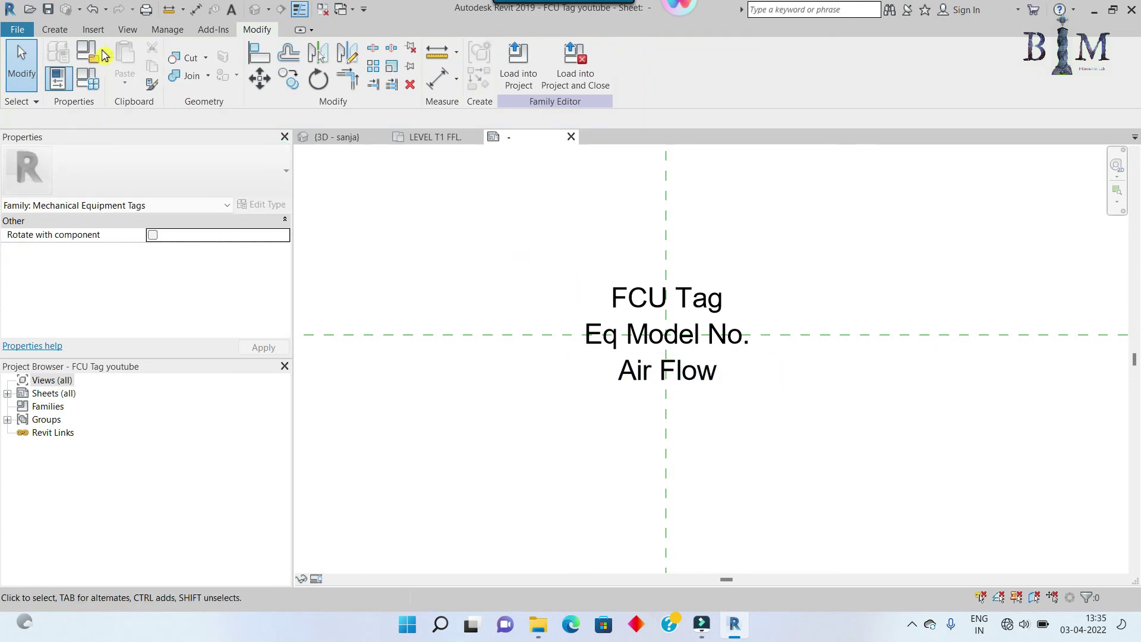
left_click(56, 30)
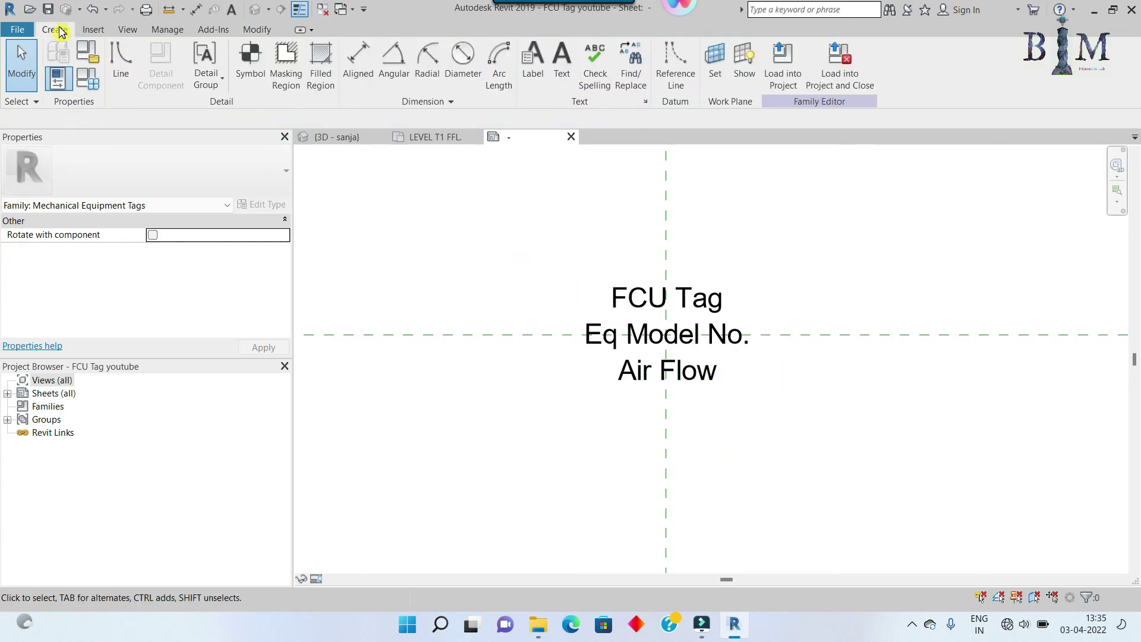
left_click(122, 64)
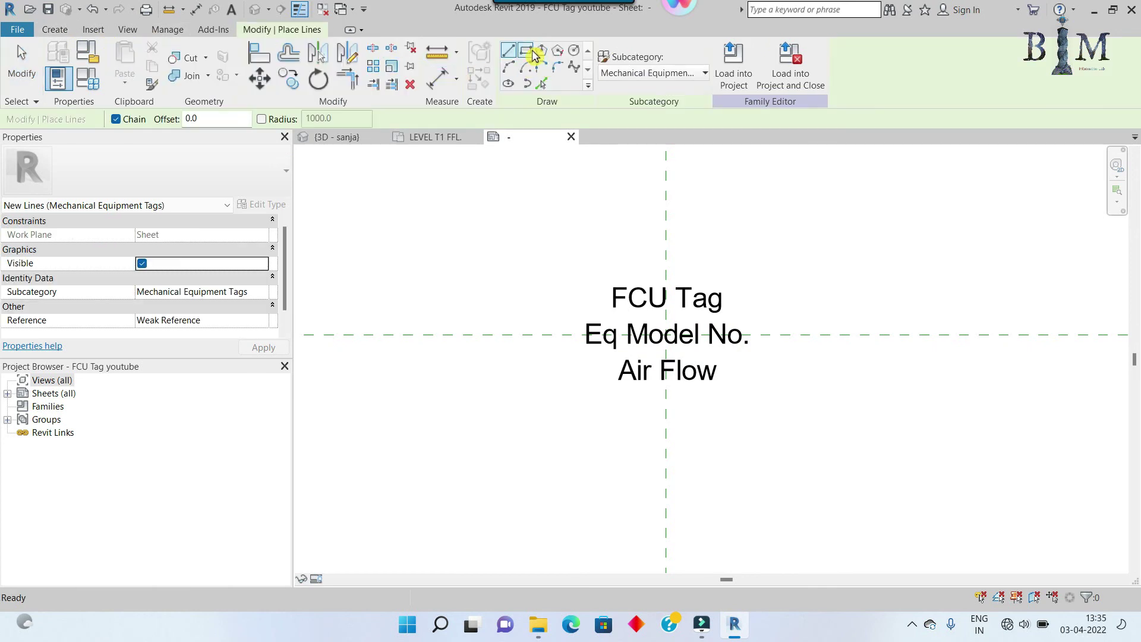
left_click(526, 51)
left_click(563, 265)
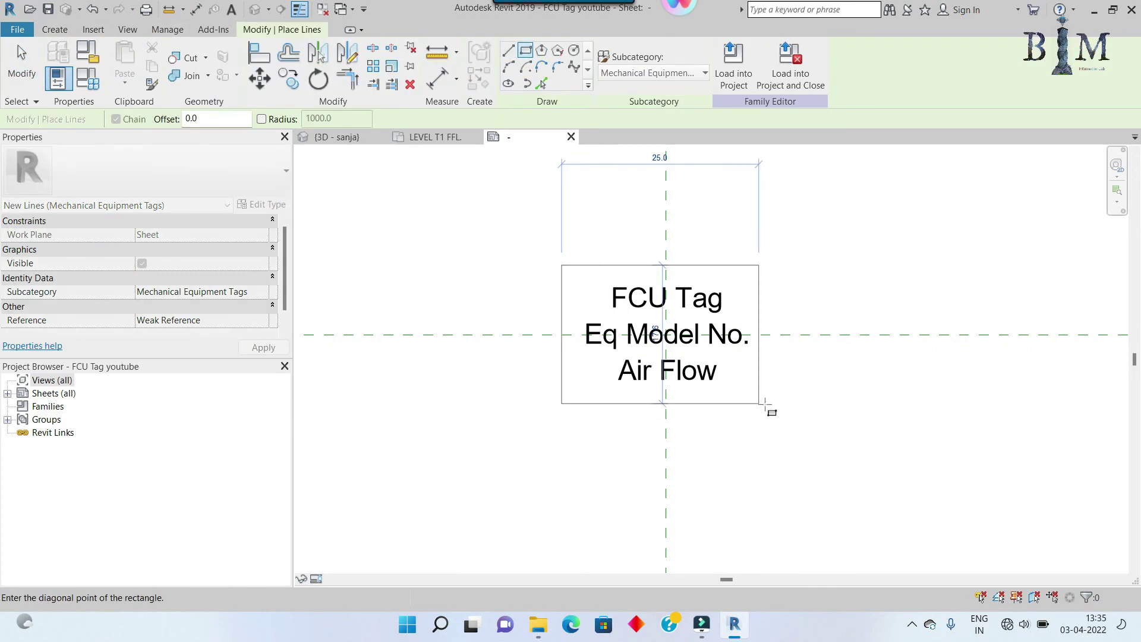
left_click(772, 406)
key("Escape")
key("Escape")
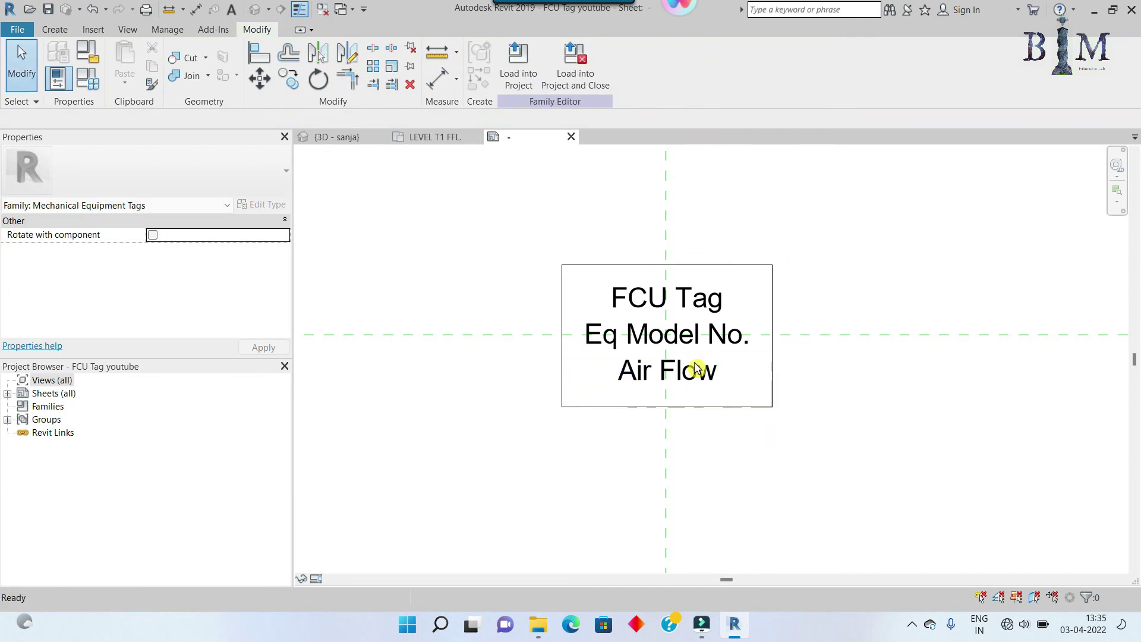
Add a horizontal EQ dimension across the box's sides and the vertical reference plane
key("d")
key("i")
left_click(562, 318)
left_click(667, 313)
left_click(773, 306)
left_click(772, 252)
scroll(740, 223, "down", 2)
left_click(708, 184)
scroll(690, 267, "up", 1)
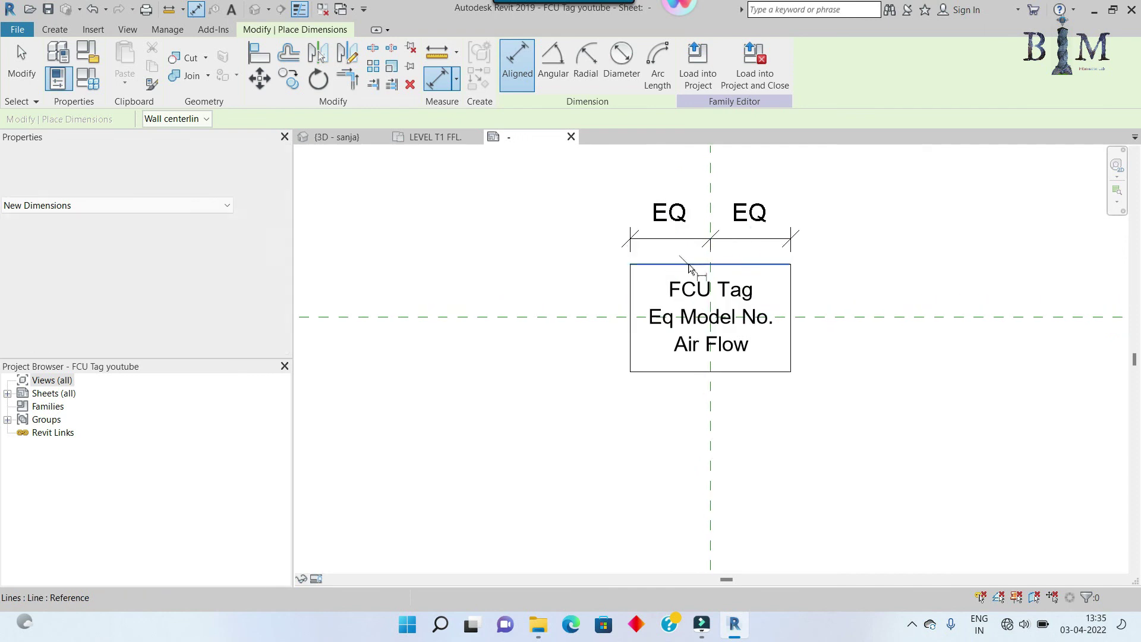
Add a vertical EQ dimension across the box, then delete both EQ dimensions
left_click(690, 265)
left_click(678, 317)
left_click(675, 371)
left_click(580, 319)
left_click(504, 318)
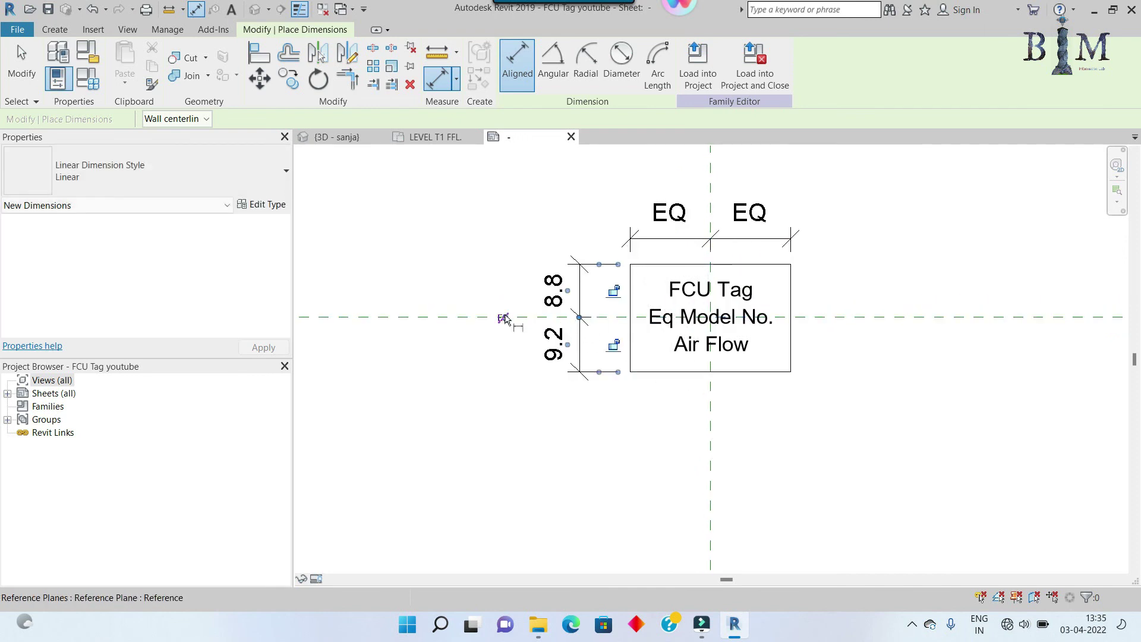
key("Escape")
key("Escape")
scroll(671, 311, "up", 2)
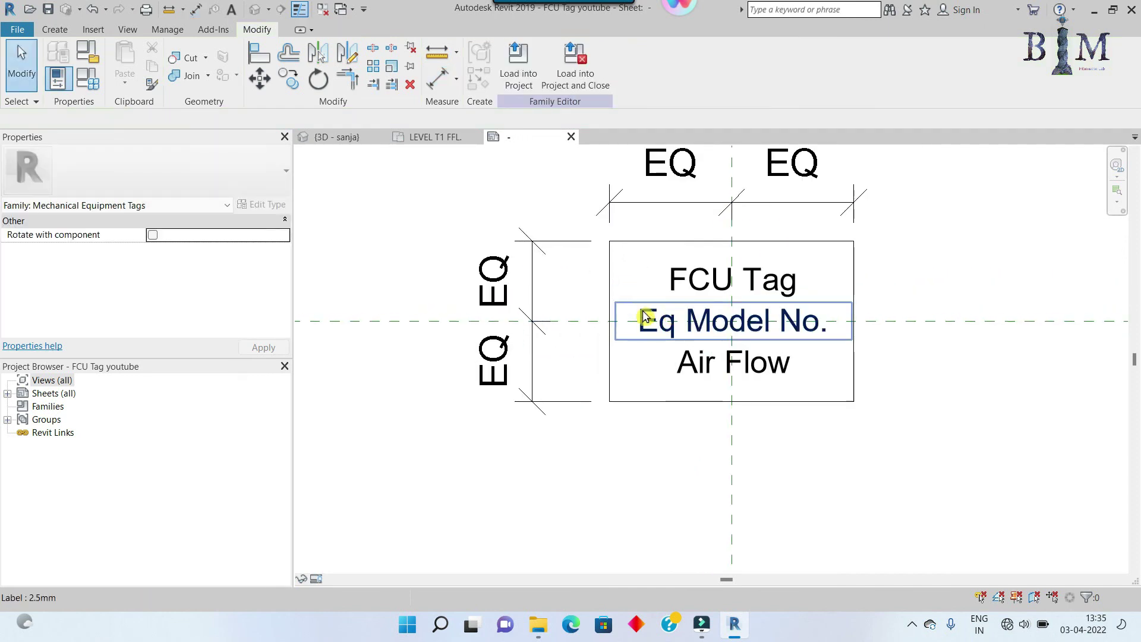
left_click(535, 314)
scroll(579, 286, "down", 1)
left_click(632, 235, "ctrl")
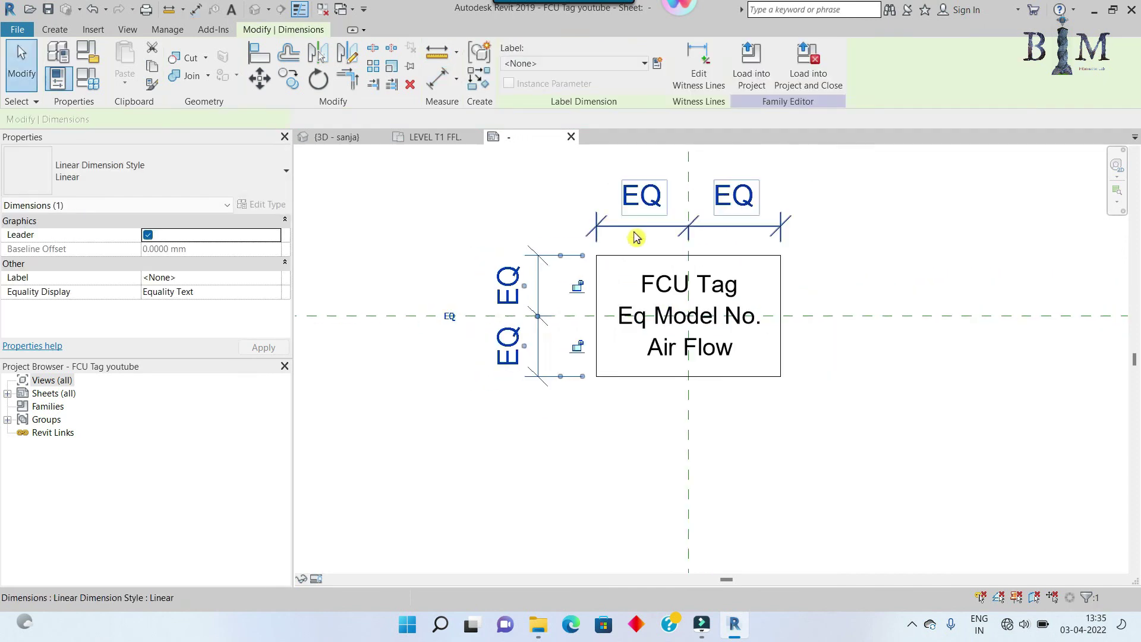
left_click(416, 87)
scroll(683, 313, "up", 1)
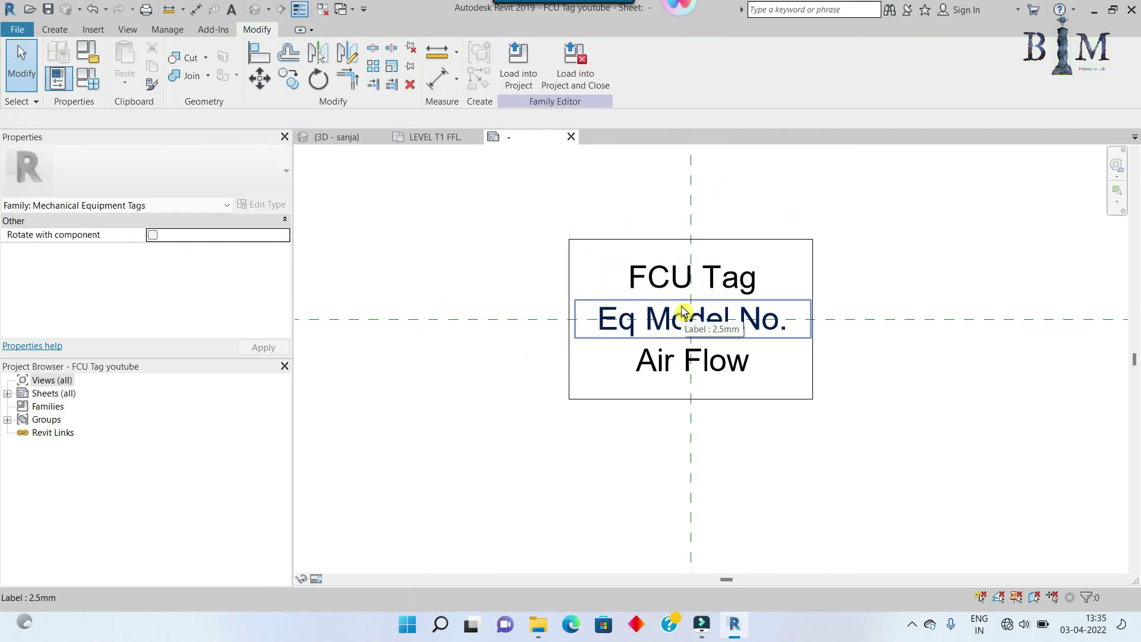
Draw horizontal divider lines across the tag box between the label rows
left_click(54, 29)
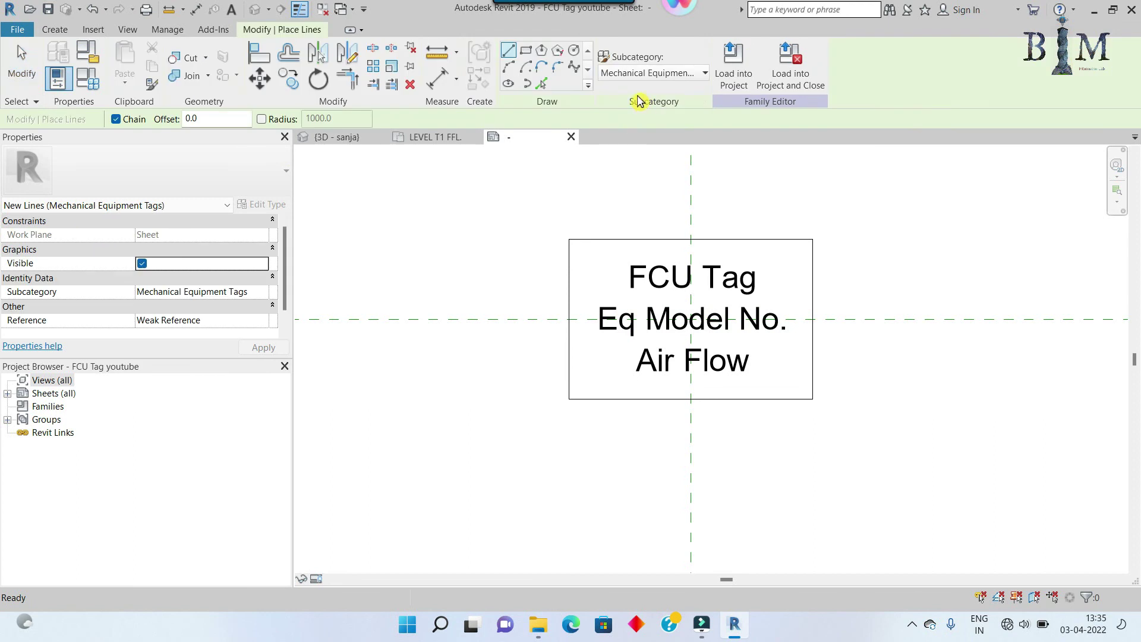
scroll(580, 294, "up", 2)
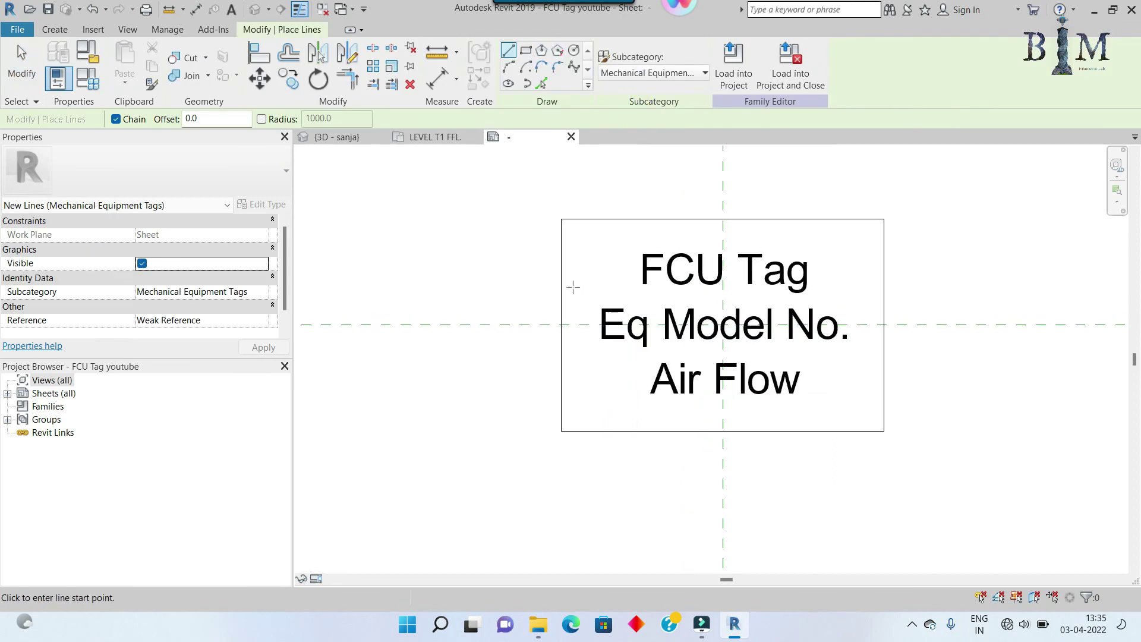
left_click(884, 286)
key("Escape")
left_click(562, 364)
left_click(884, 363)
key("Escape")
key("Escape")
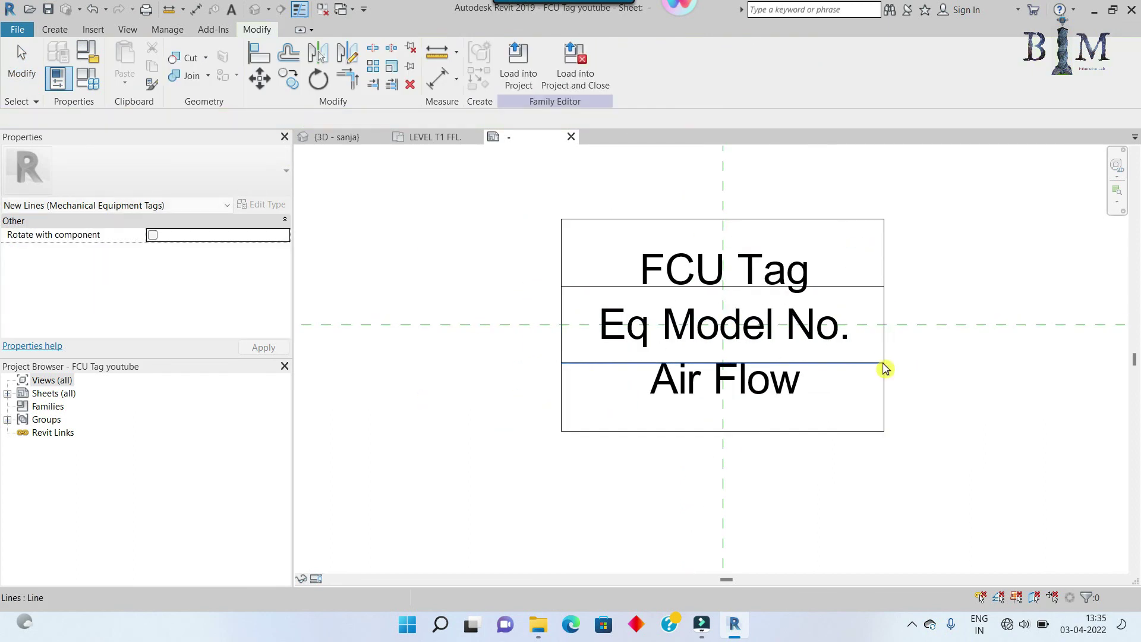
Dimension the row heights with EQ so all three are equal, and measure the box width
key("d")
key("i")
left_click(677, 286)
left_click(677, 363)
left_click(677, 431)
left_click(535, 326)
left_click(382, 324)
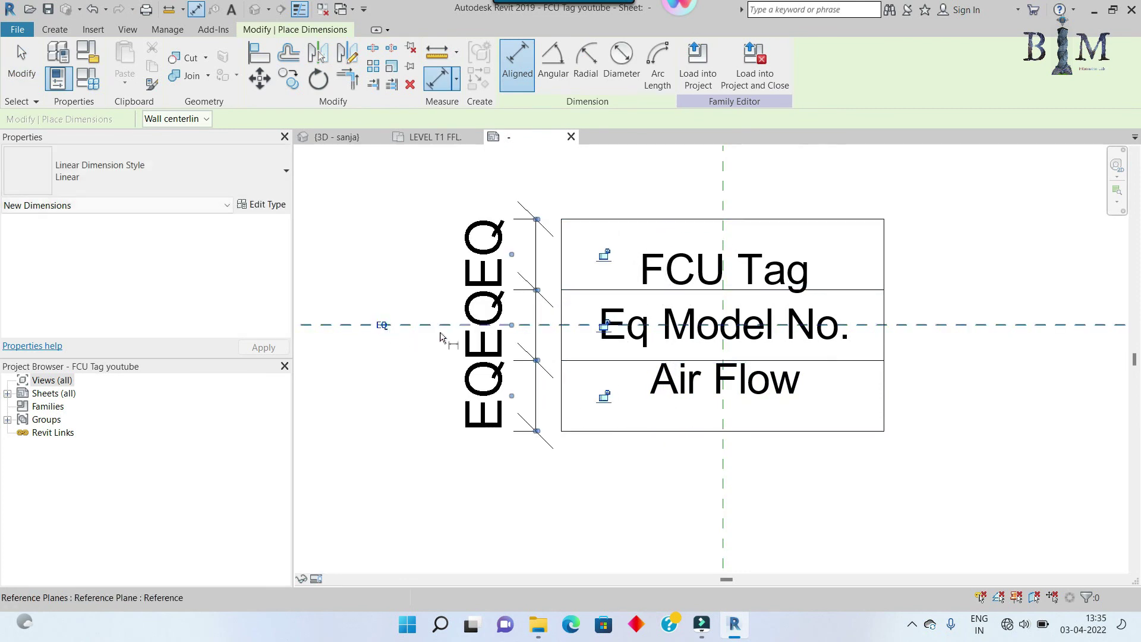
left_click(563, 279)
left_click(886, 268)
scroll(891, 267, "down", 2)
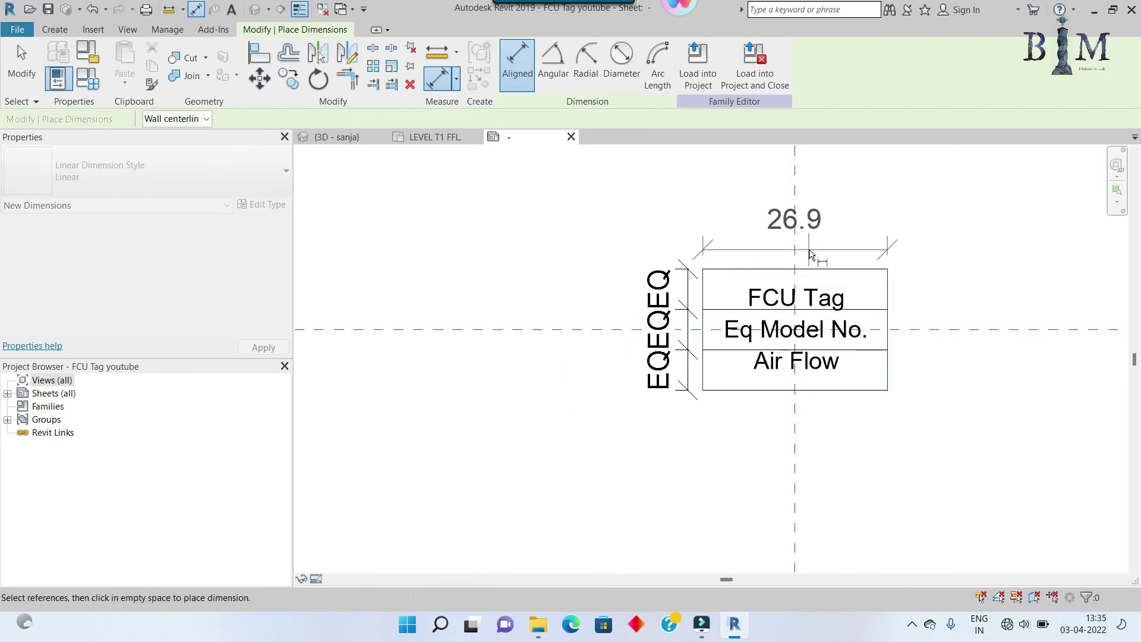
key("Escape")
key("Escape")
scroll(799, 253, "up", 2)
Nudge the Air Flow label down into its row and re-centre the tag
left_click(800, 261)
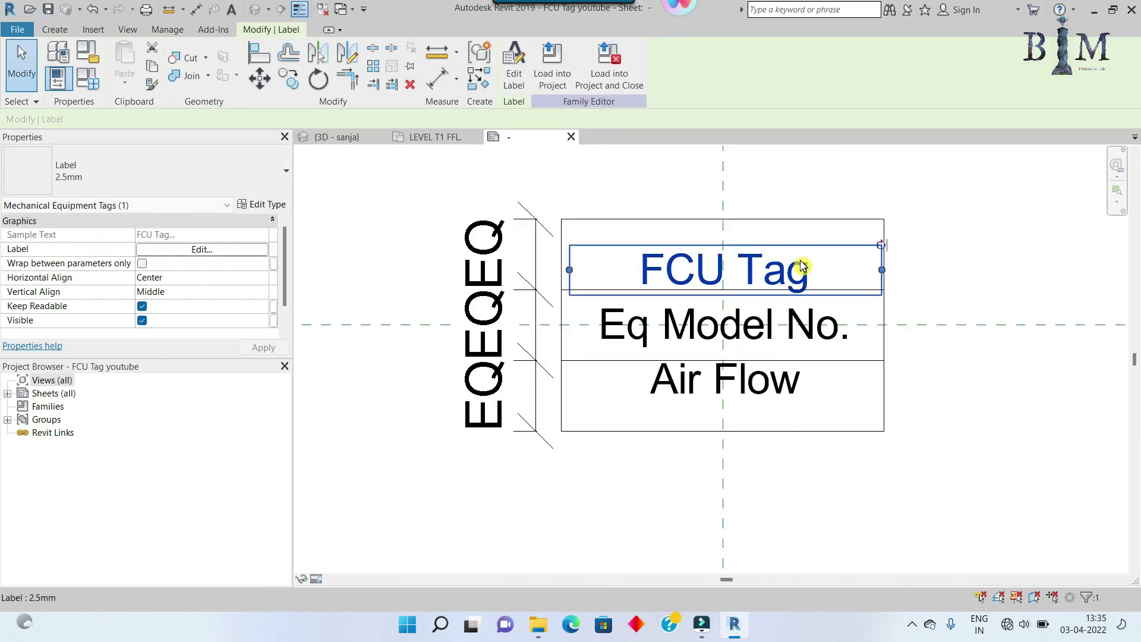
left_click(752, 328)
left_click(750, 386)
key("Down")
key("Down")
key("Down")
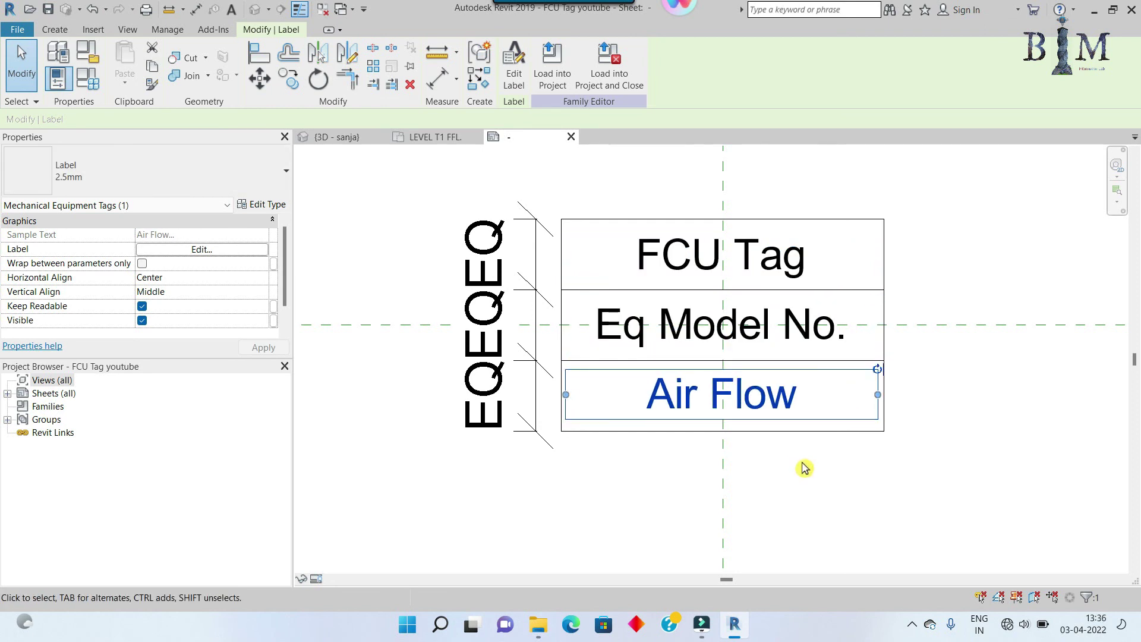
left_click(806, 466)
scroll(807, 424, "down", 2)
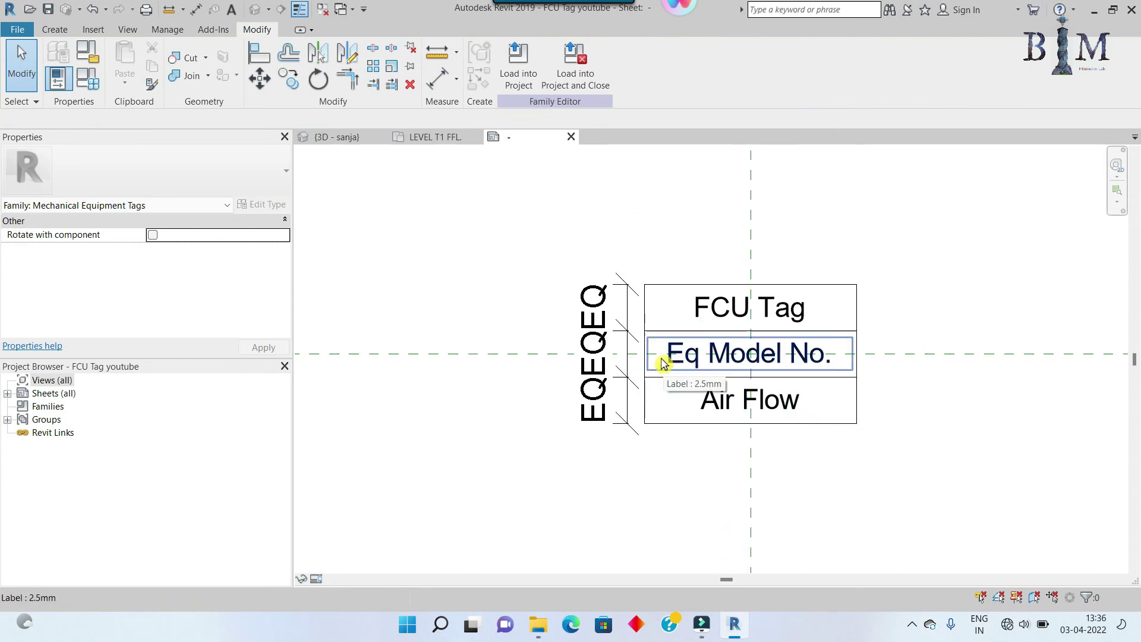
middle_click_drag(683, 280, 644, 287)
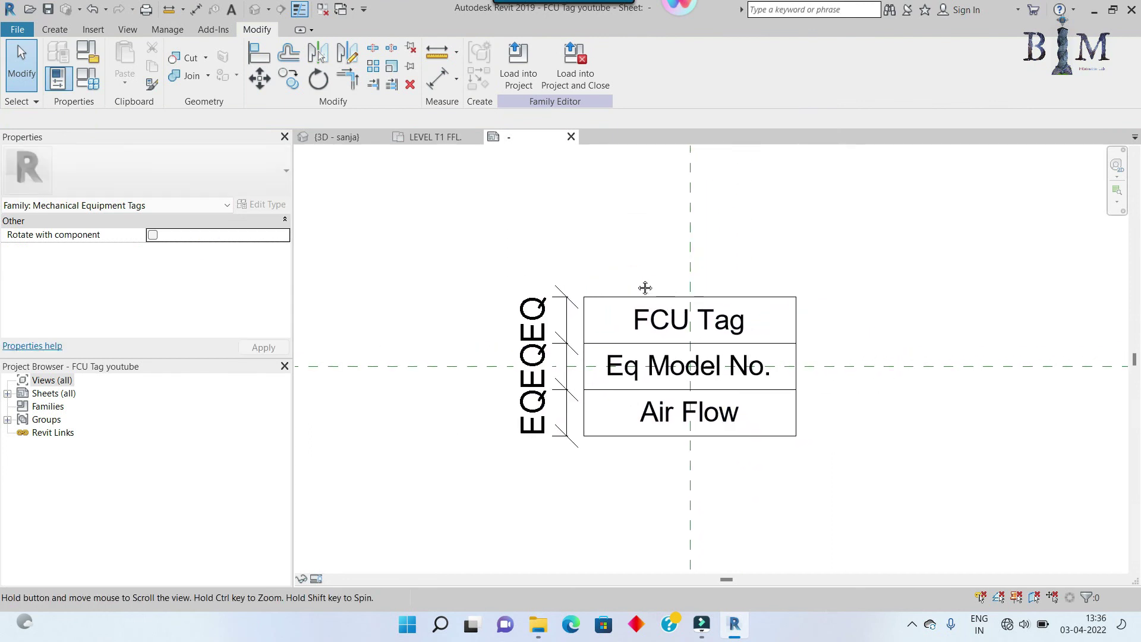
Load FCU Tag youtube into the project and tag FCU-1 to FCU-6, alternating above and below
left_click(518, 65)
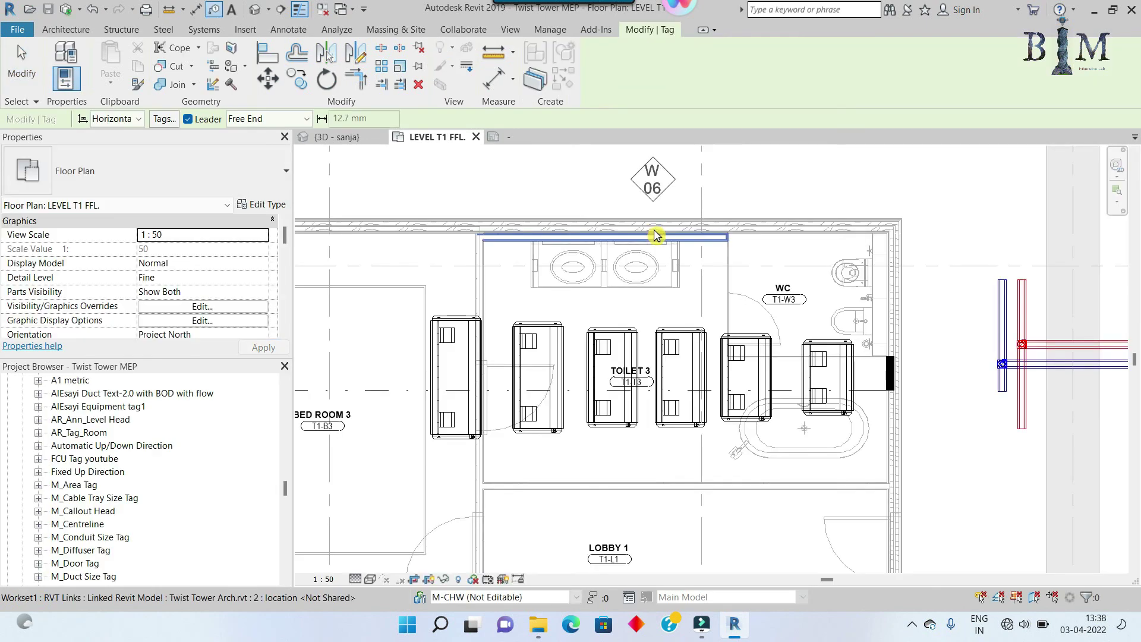
scroll(821, 362, "down", 2)
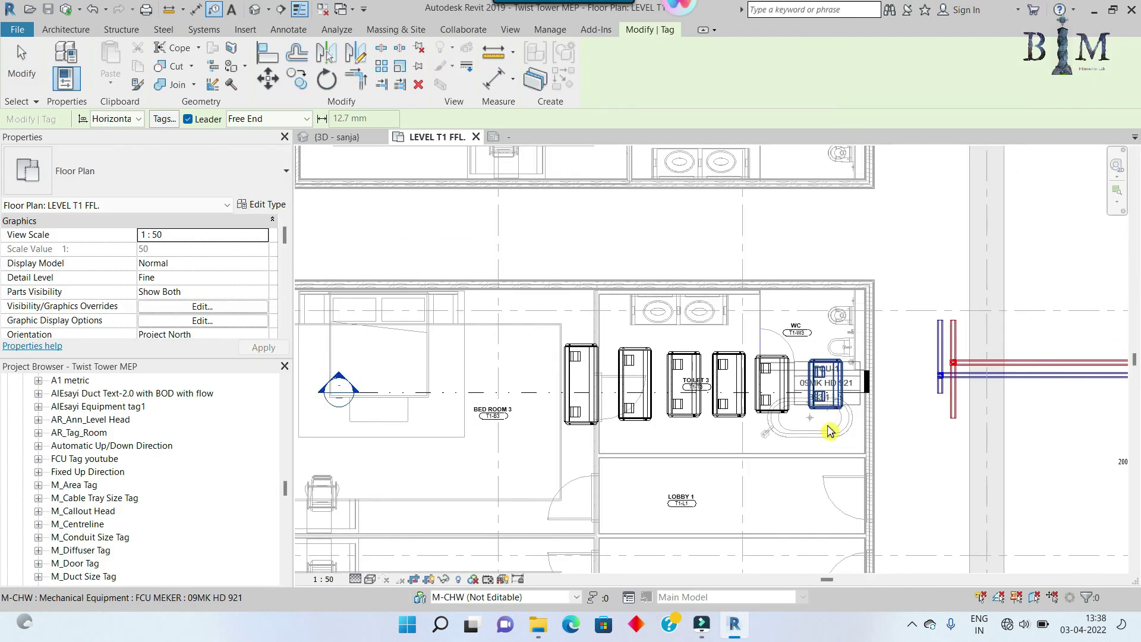
left_click(827, 491)
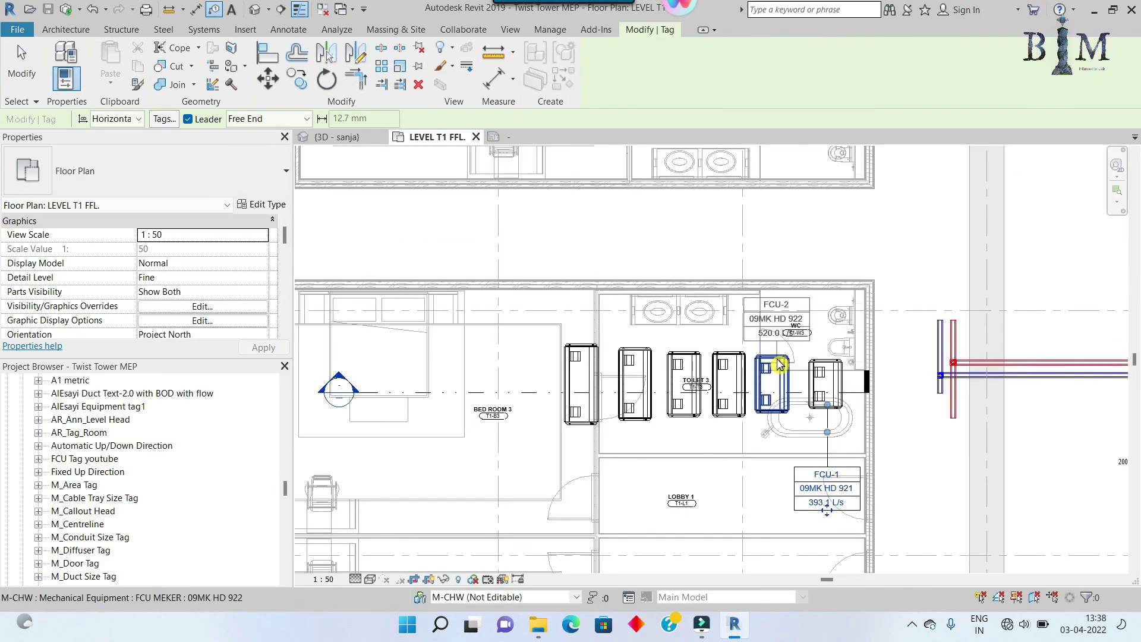
left_click(777, 245)
left_click(731, 454)
left_click(733, 488)
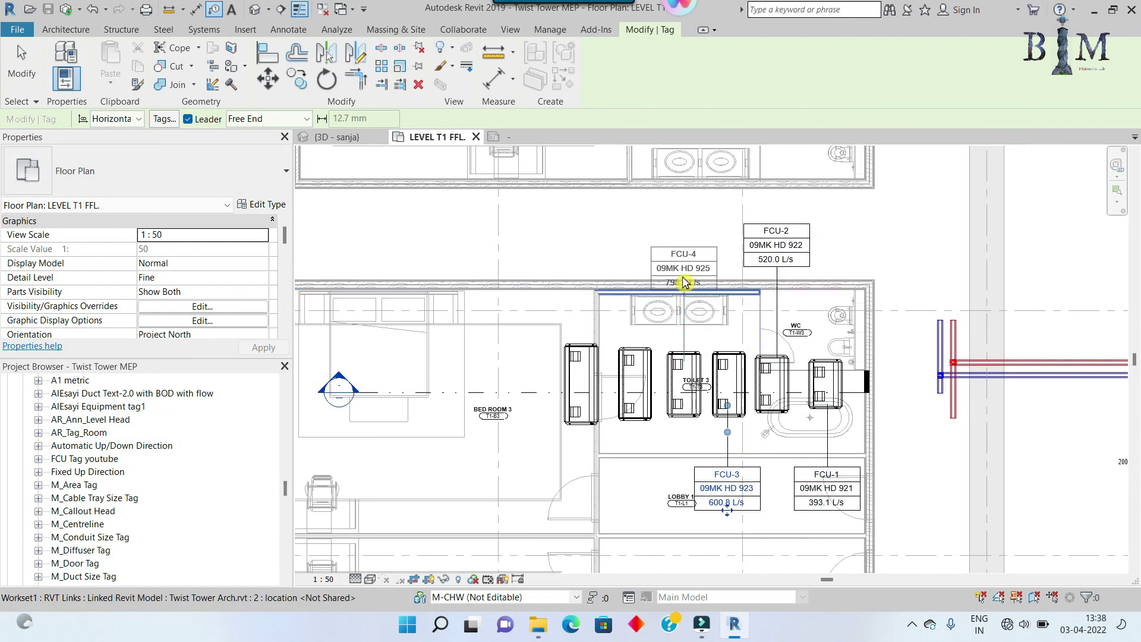
left_click(684, 266)
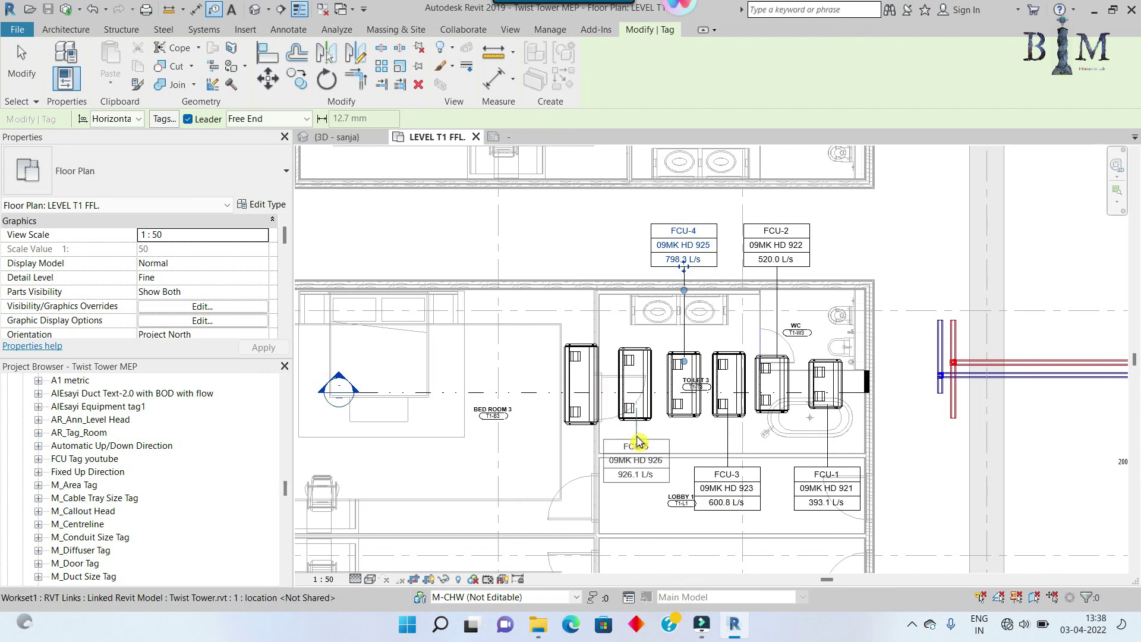
left_click(636, 486)
left_click(589, 265)
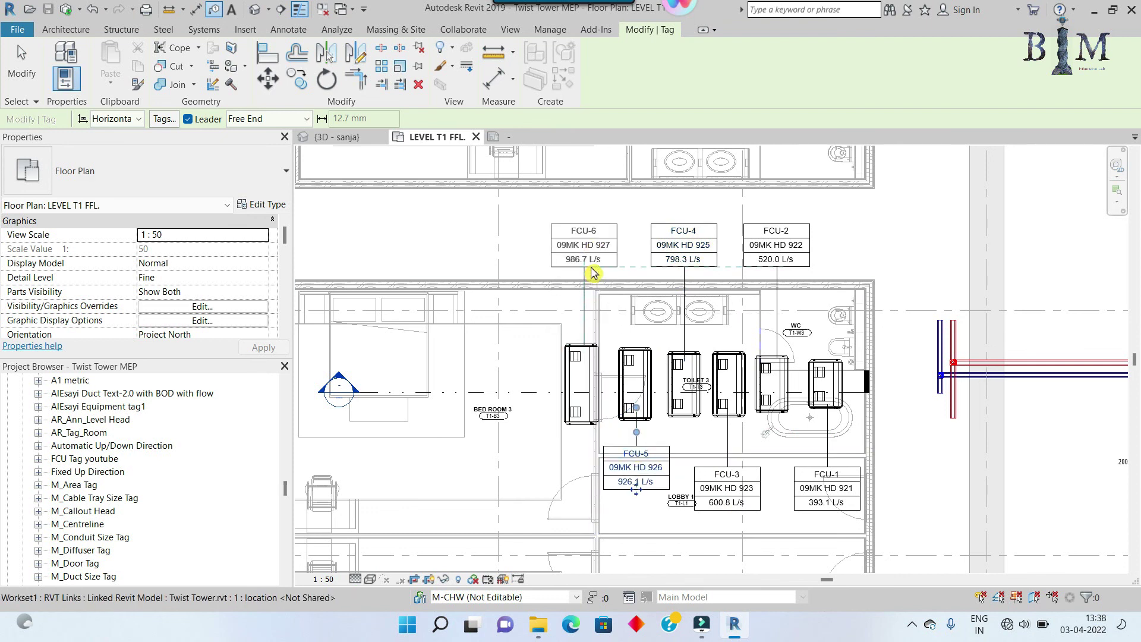
key("Escape")
middle_click_drag(727, 385, 643, 379)
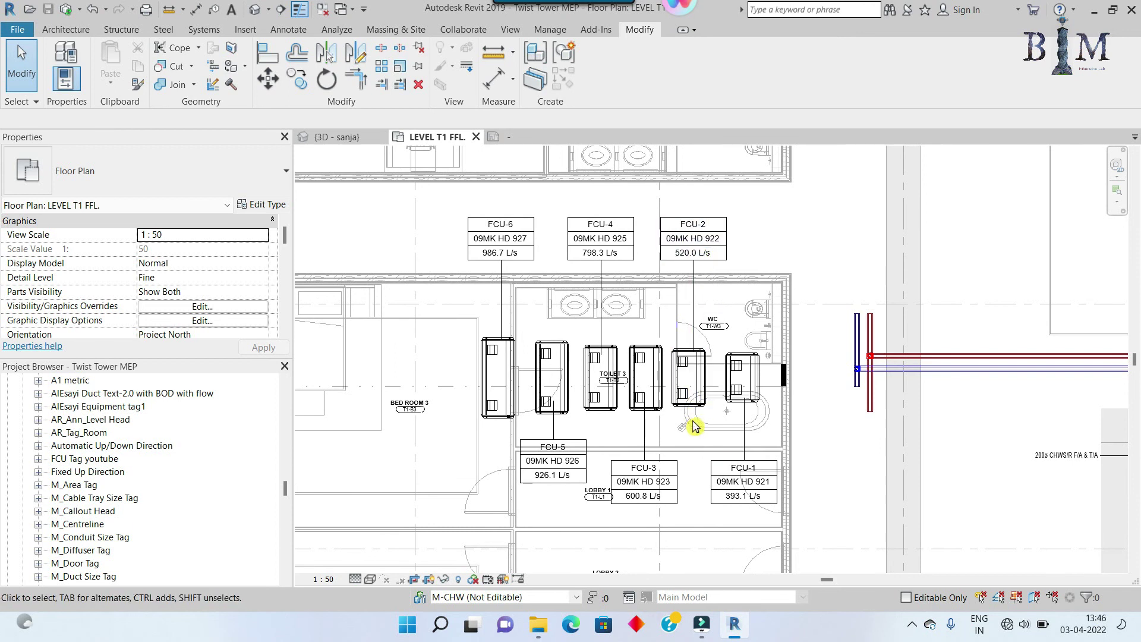
Open the FCU-2 tag family for editing and delete its equal-spacing dimension
left_click(693, 294)
left_click(602, 72)
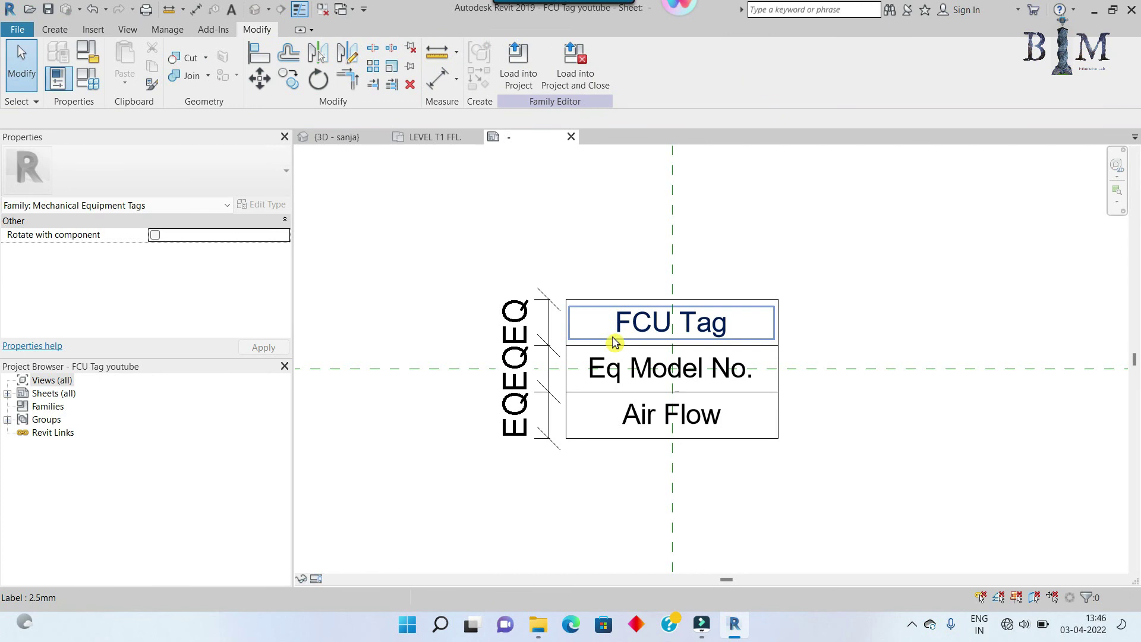
left_click(523, 305)
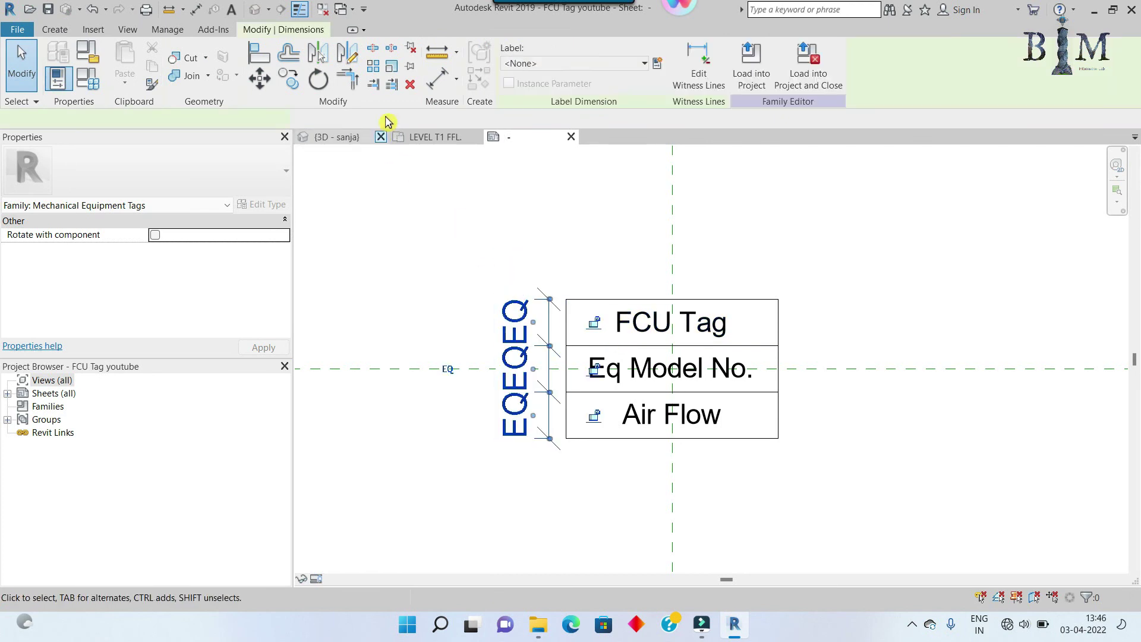
left_click(409, 87)
Copy the whole three-row tag four times to the right
left_click_drag(512, 247, 937, 560)
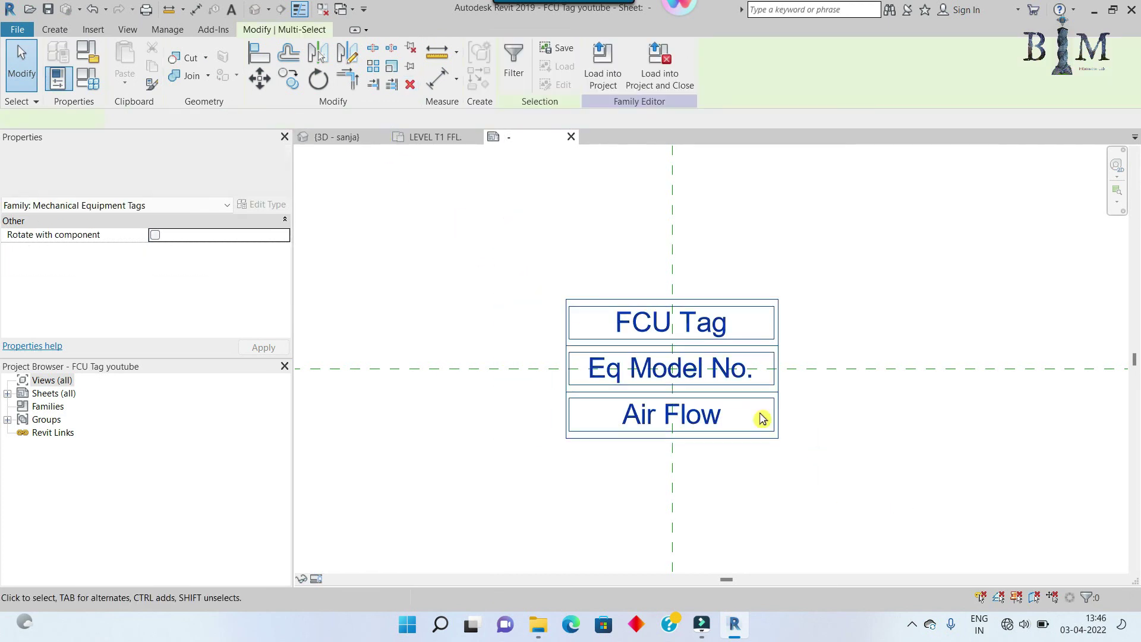
left_click(292, 82)
scroll(437, 319, "down", 2)
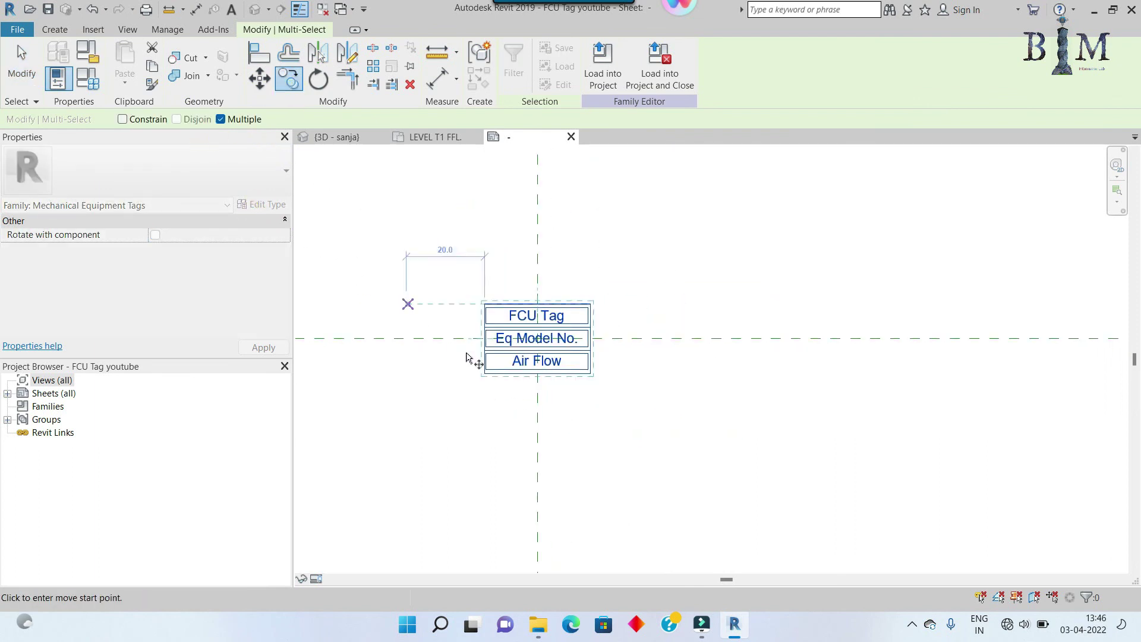
left_click(484, 339)
left_click(643, 338)
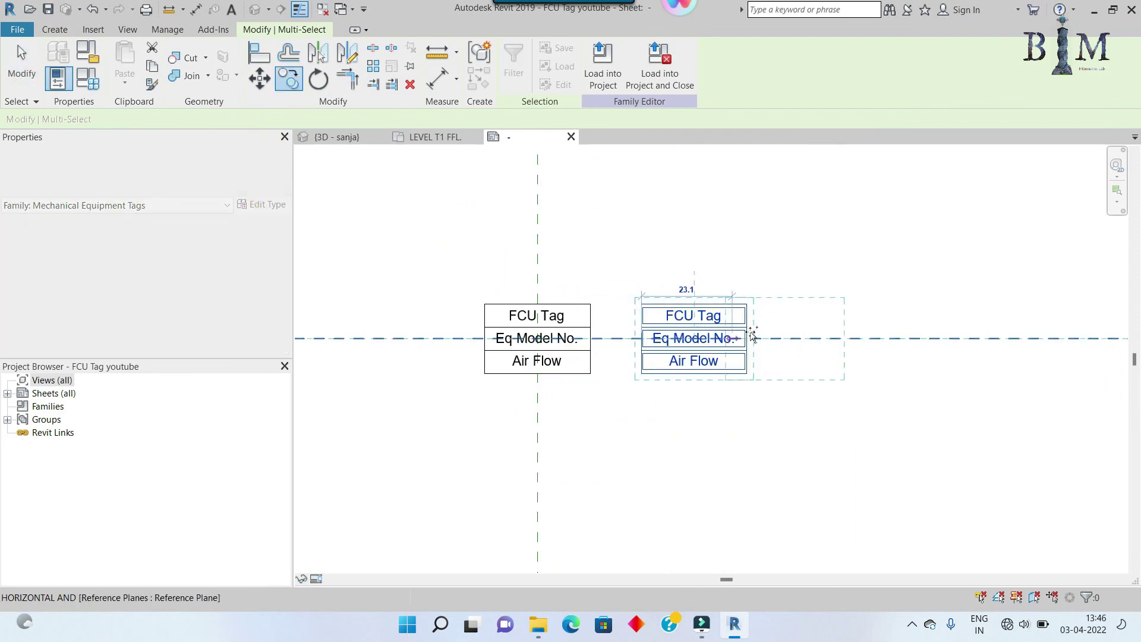
scroll(803, 337, "down", 1)
scroll(697, 350, "down", 1)
left_click(699, 350)
left_click(789, 351)
left_click(887, 342)
key("Escape")
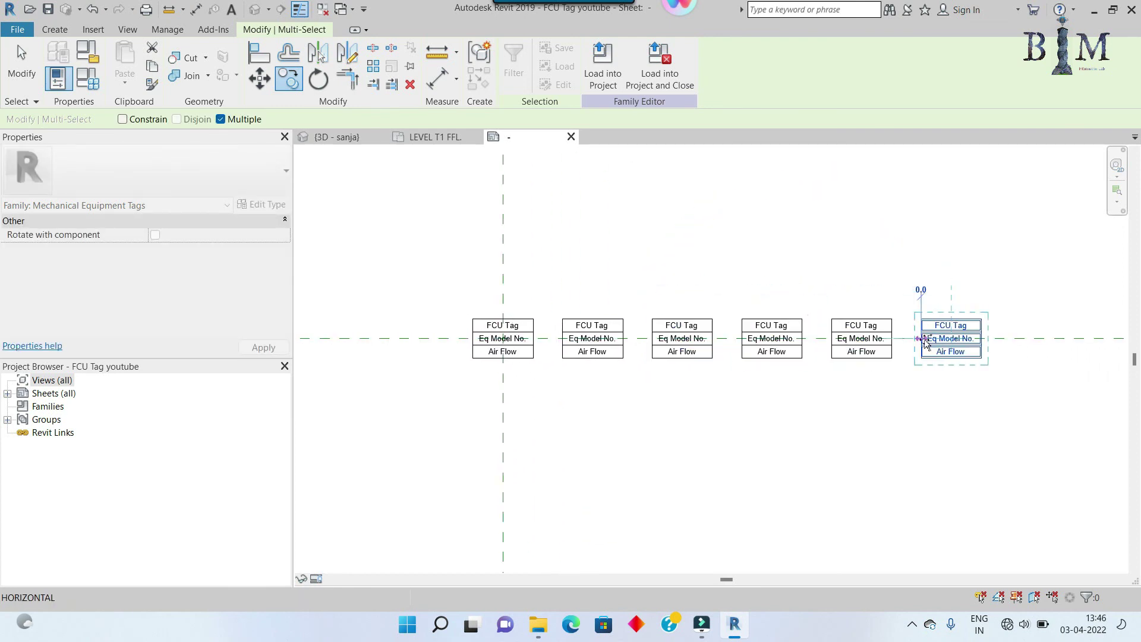
key("Escape")
key("Escape")
scroll(573, 326, "up", 2)
scroll(572, 332, "up", 1)
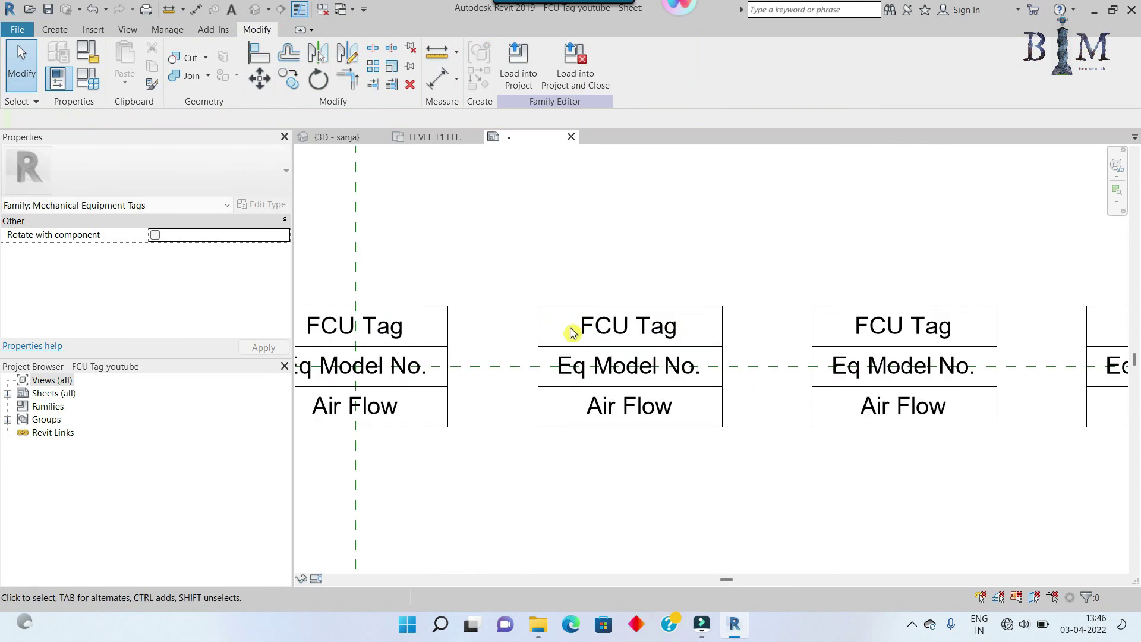
In the second copy, delete the FCU Tag and Air Flow labels and the extra top and bottom lines
left_click(615, 328)
left_click(630, 408, "ctrl")
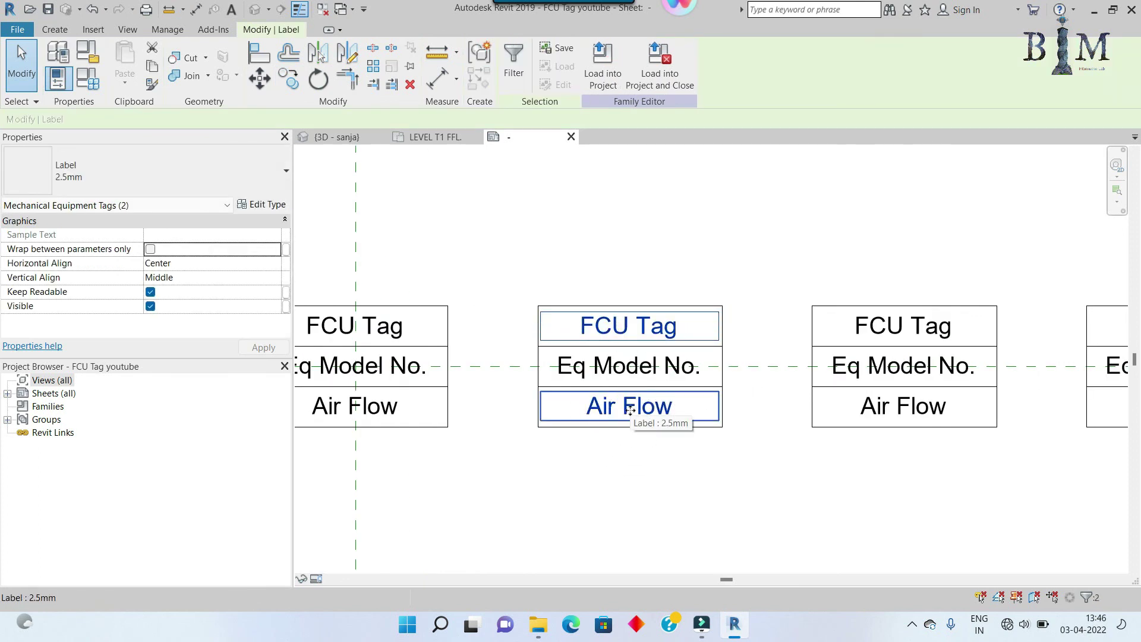
key("Delete")
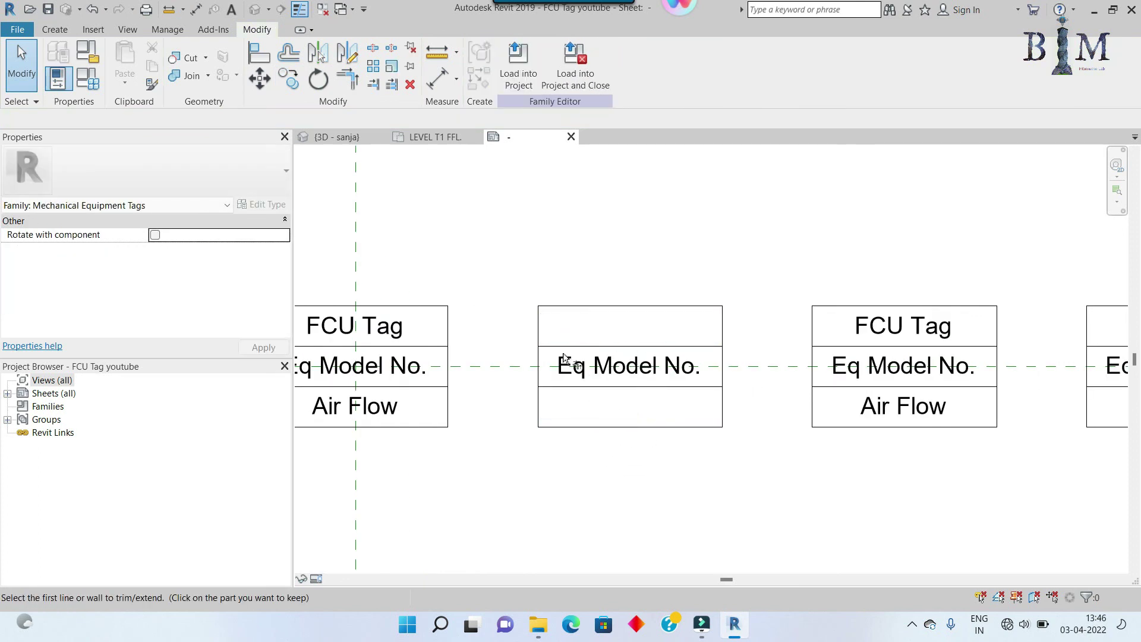
key("c")
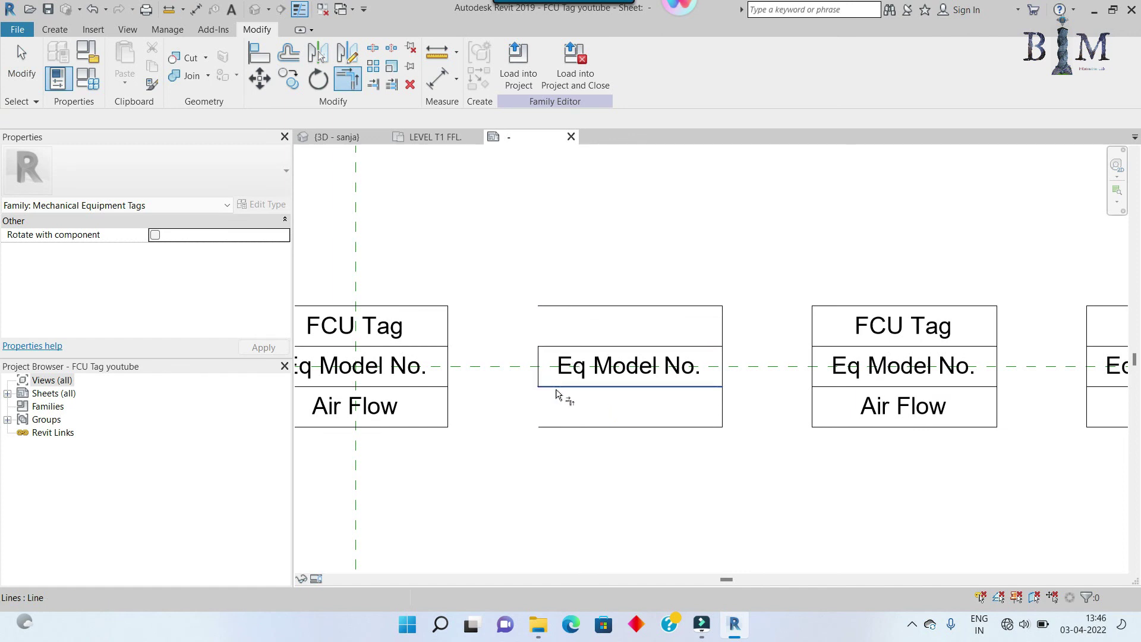
left_click(711, 348)
key("Escape")
left_click(716, 307)
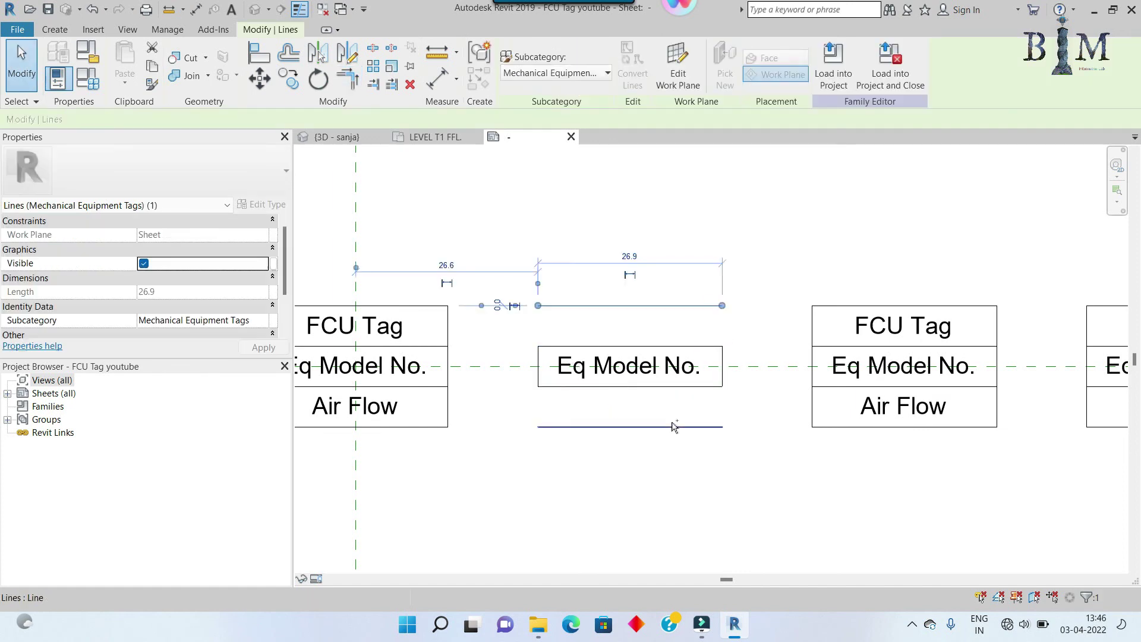
left_click(673, 427, "ctrl")
key("Delete")
left_click(648, 426)
scroll(544, 362, "up", 2)
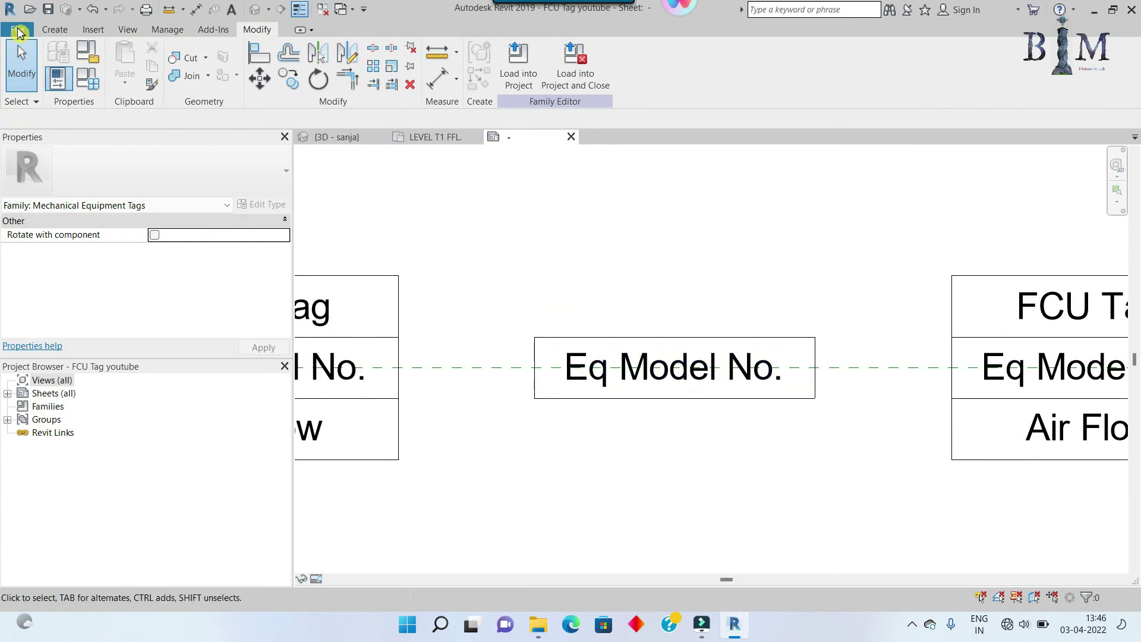
Round the Eq Model No. box corners with fillet arcs, mirroring an arc to the other side
left_click(59, 30)
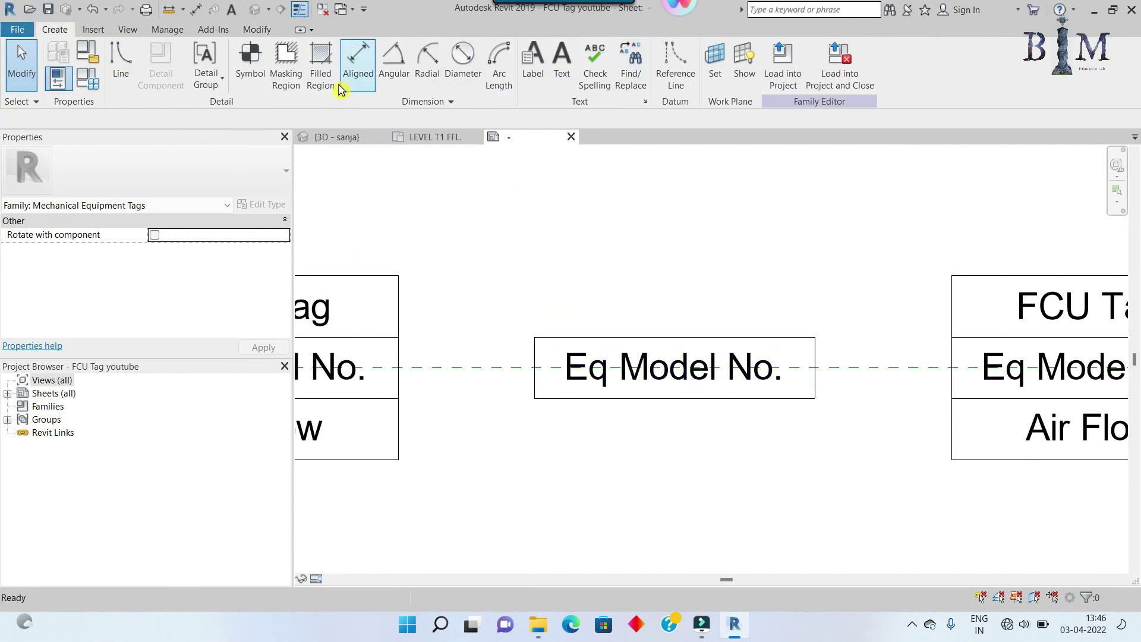
key("l")
key("i")
scroll(471, 334, "up", 2)
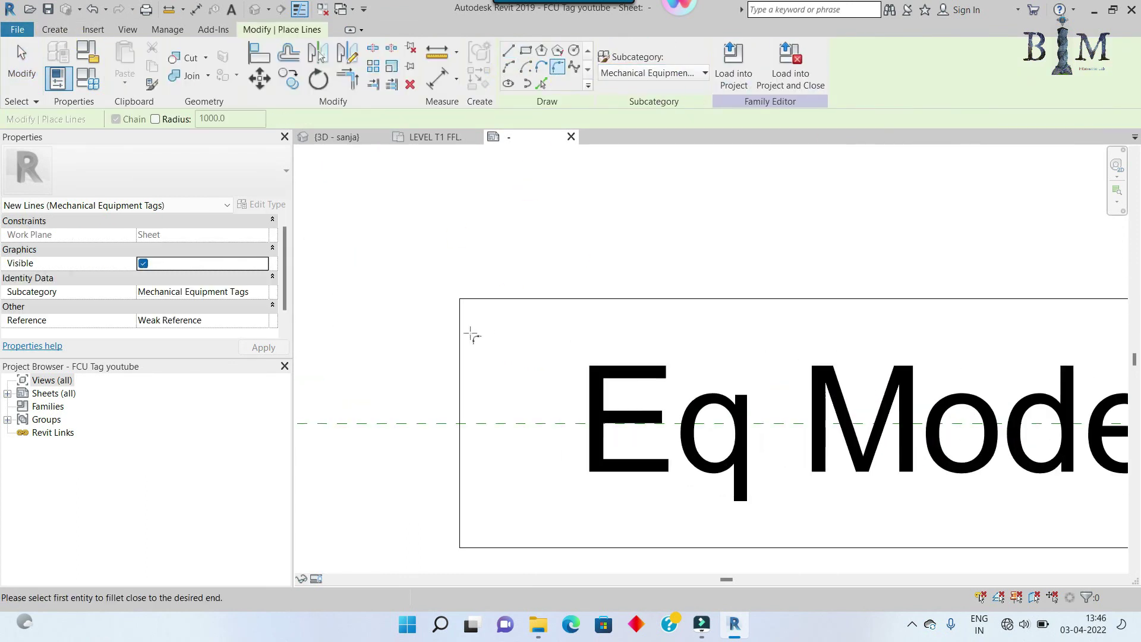
left_click(483, 308)
left_click(500, 375)
key("Escape")
key("Escape")
scroll(482, 357, "down", 2)
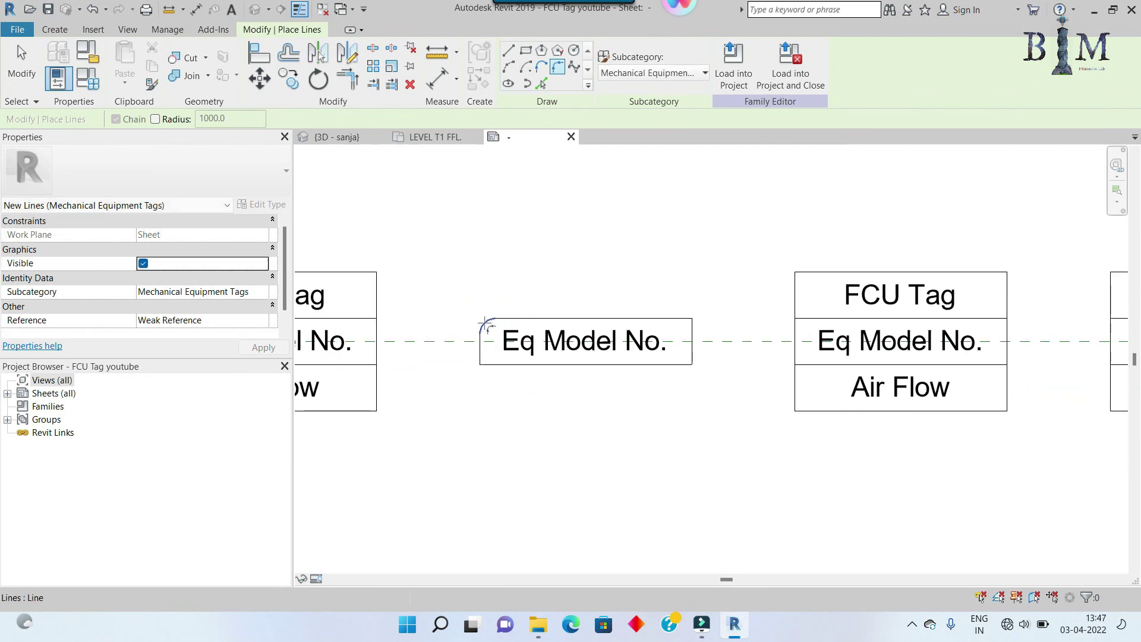
left_click(347, 54)
left_click(639, 385)
left_click(477, 333, "ctrl")
key("m")
key("m")
left_click(800, 352)
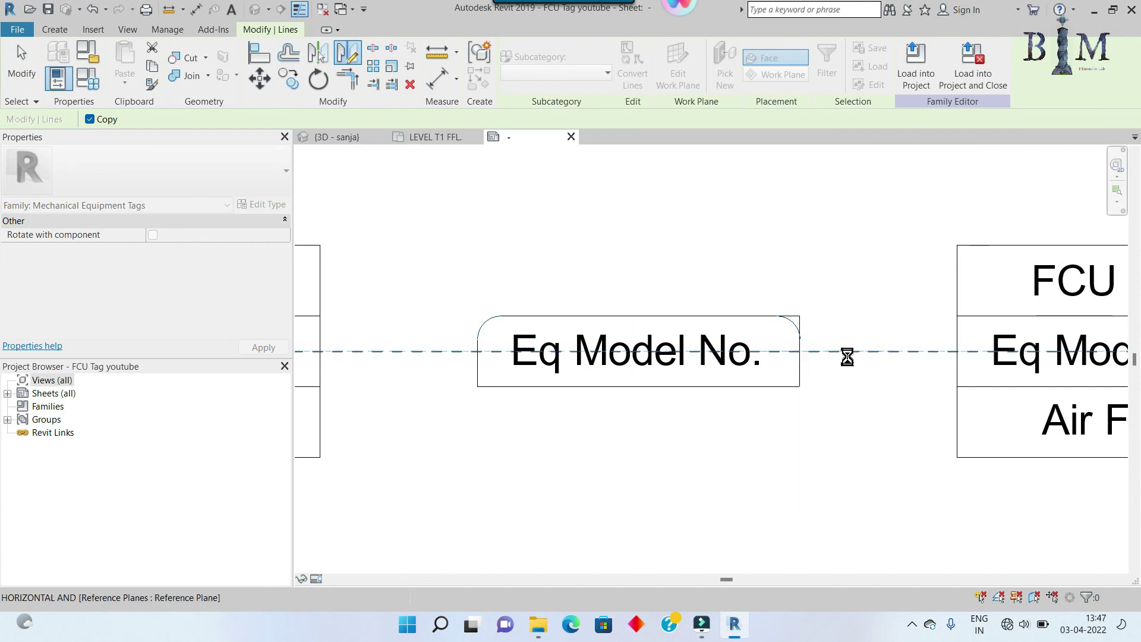
Clean up the box edges with Trim/Extend to Corner
key("t")
key("r")
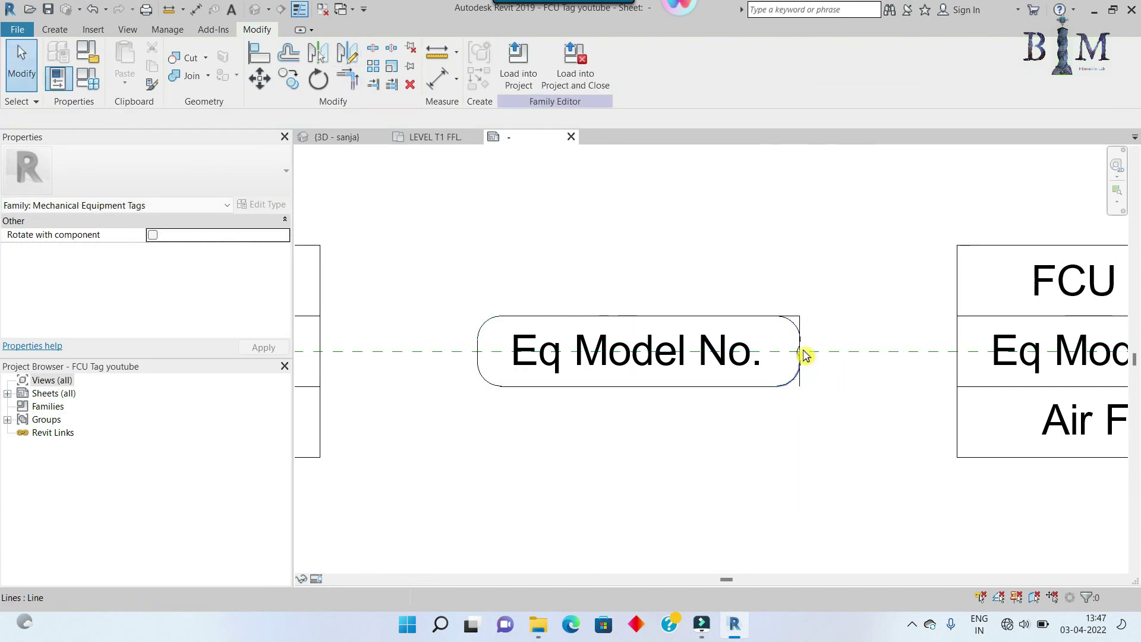
key("t")
key("r")
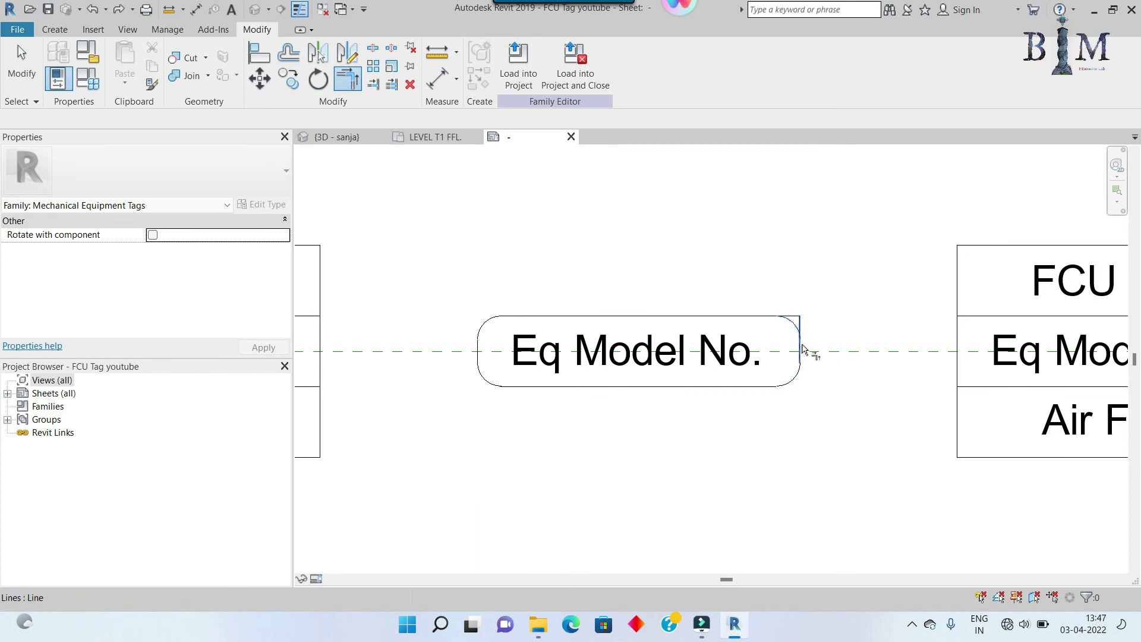
key("Escape")
scroll(604, 308, "down", 3)
scroll(565, 374, "down", 2)
scroll(454, 342, "down", 1)
scroll(464, 312, "up", 1)
Delete the Eq Model No. label from another copy and move FCU Tag down beside Air Flow
middle_click_drag(524, 278, 677, 280)
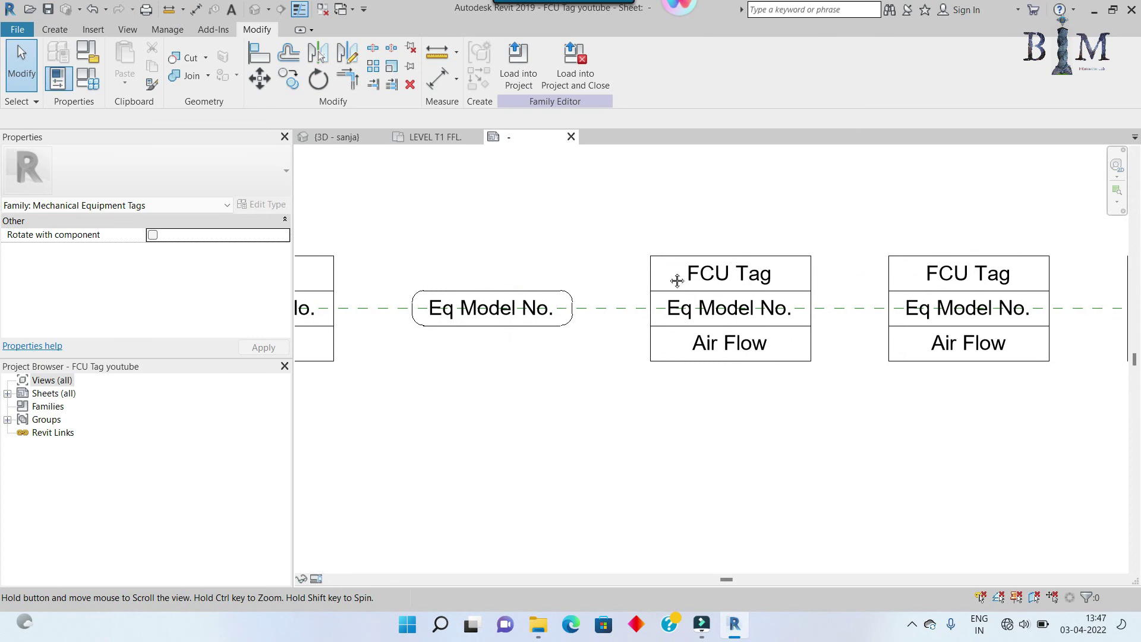
scroll(747, 309, "down", 2)
scroll(752, 374, "up", 1)
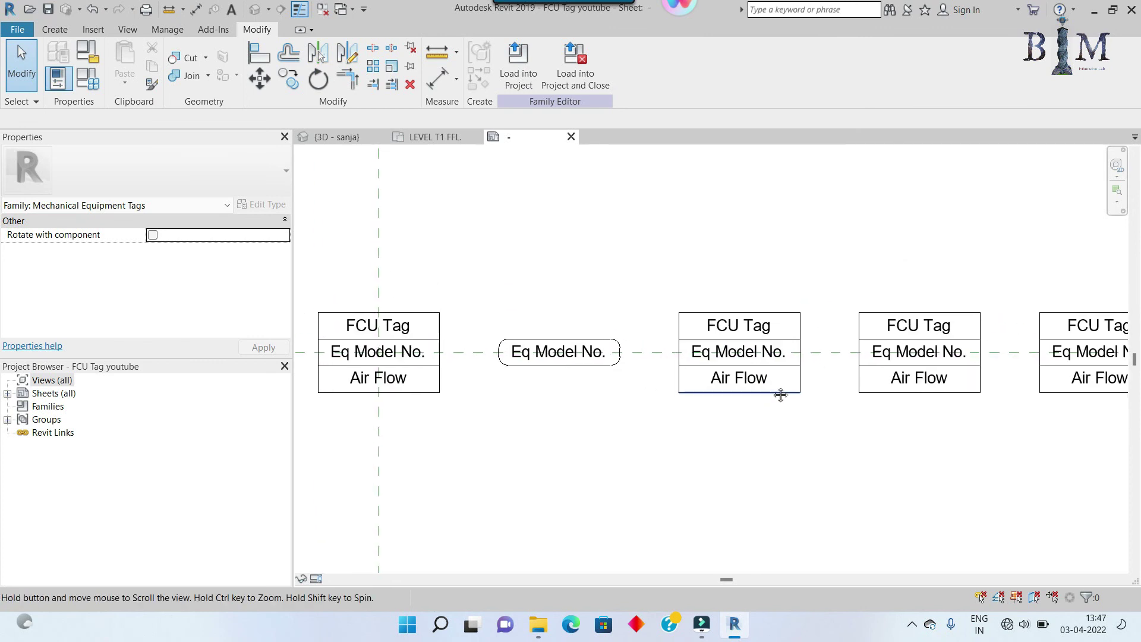
left_click(749, 361)
scroll(749, 362, "up", 1)
key("Delete")
scroll(691, 356, "up", 1)
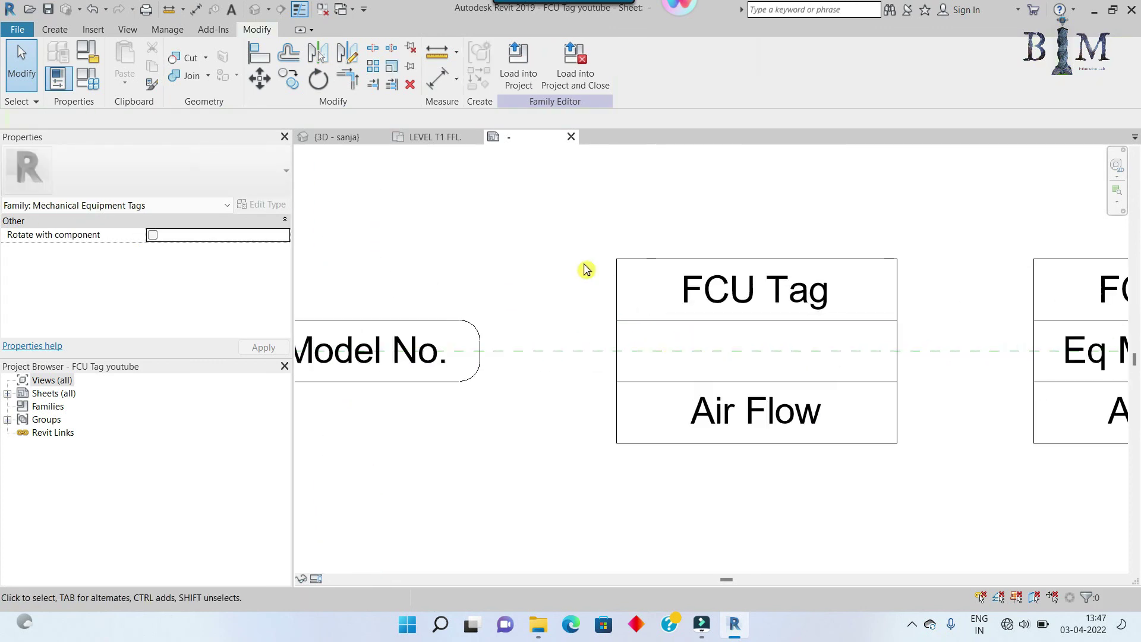
left_click_drag(538, 209, 952, 364)
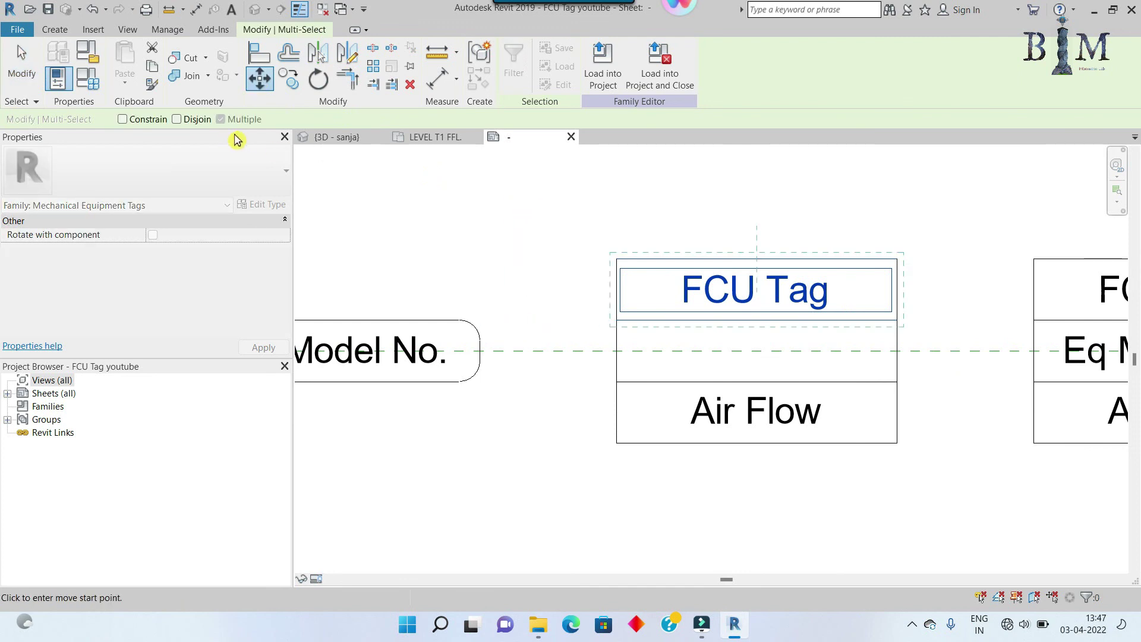
scroll(616, 321, "up", 1)
left_click_drag(608, 323, 603, 402)
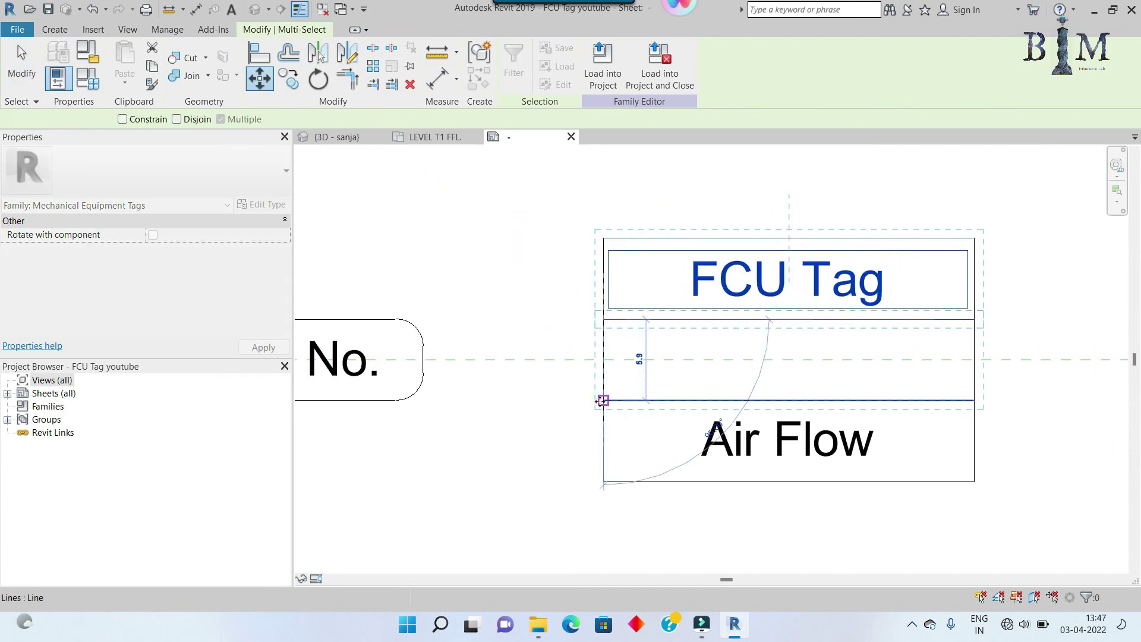
key("Escape")
scroll(692, 366, "down", 2)
left_click(719, 402)
left_click(607, 307)
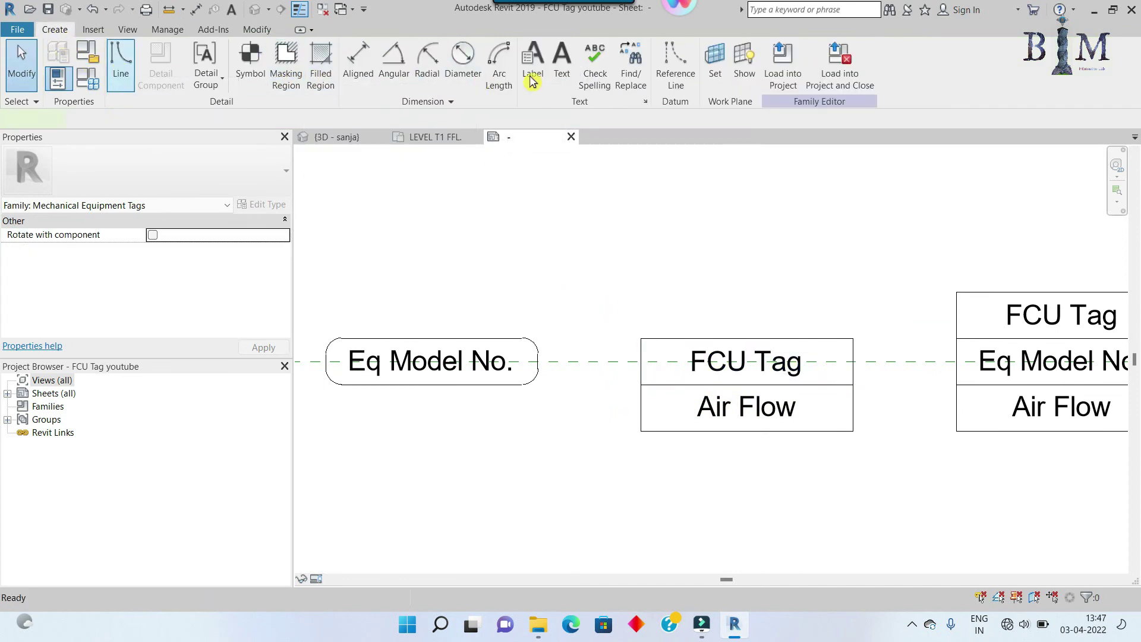
Draw a sloped line at the box's left edge and mirror it into the lower row
key("l")
key("i")
scroll(640, 393, "up", 2)
left_click(641, 380)
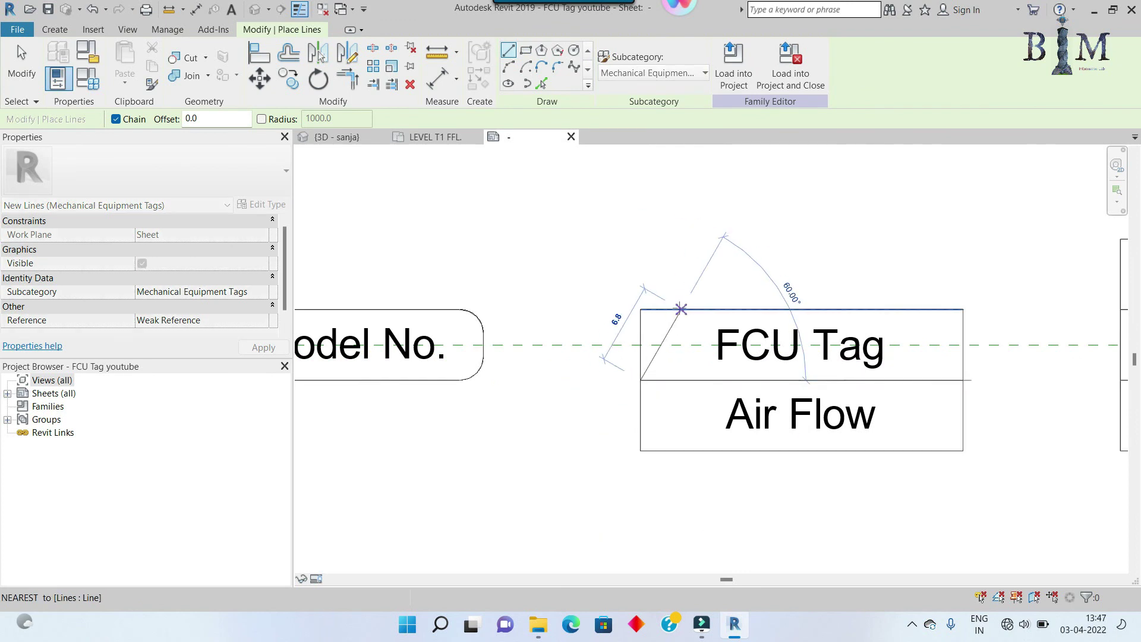
left_click(681, 309)
key("Escape")
key("Escape")
left_click(356, 56)
left_click(641, 381)
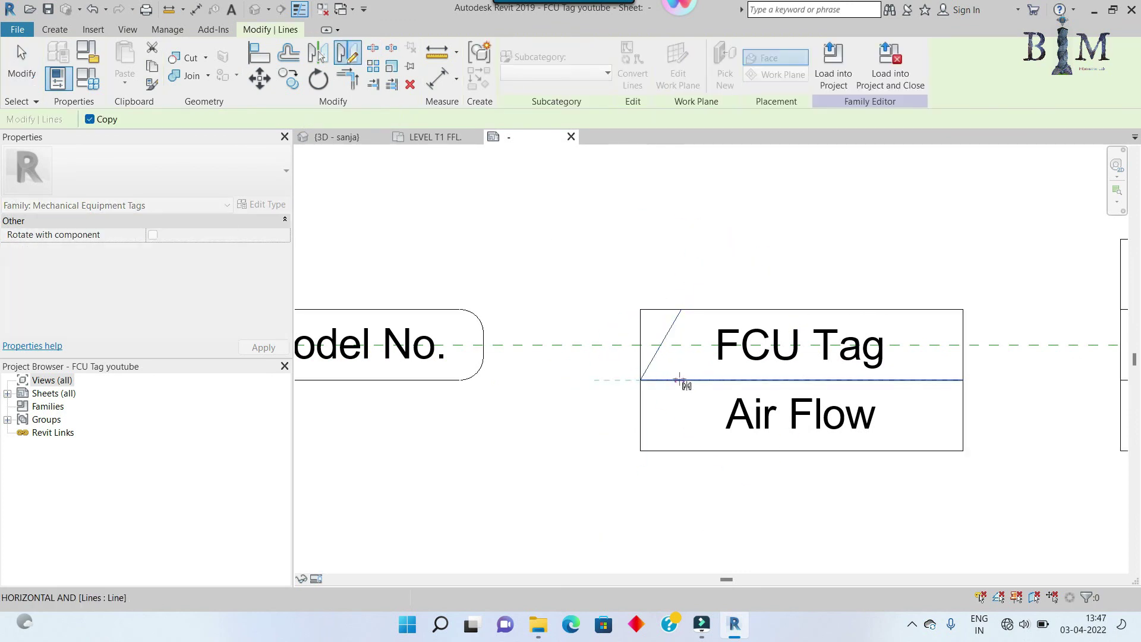
left_click(683, 381)
Mirror the sloped lines to the right side and trim the edges into a hexagon
left_click(348, 54)
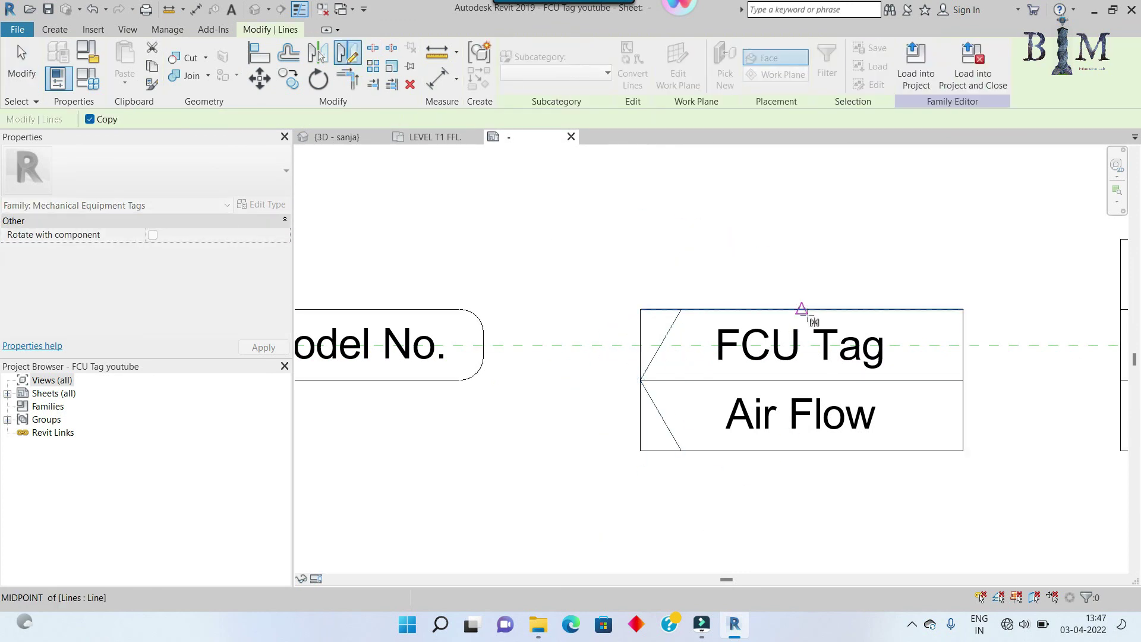
left_click(802, 287)
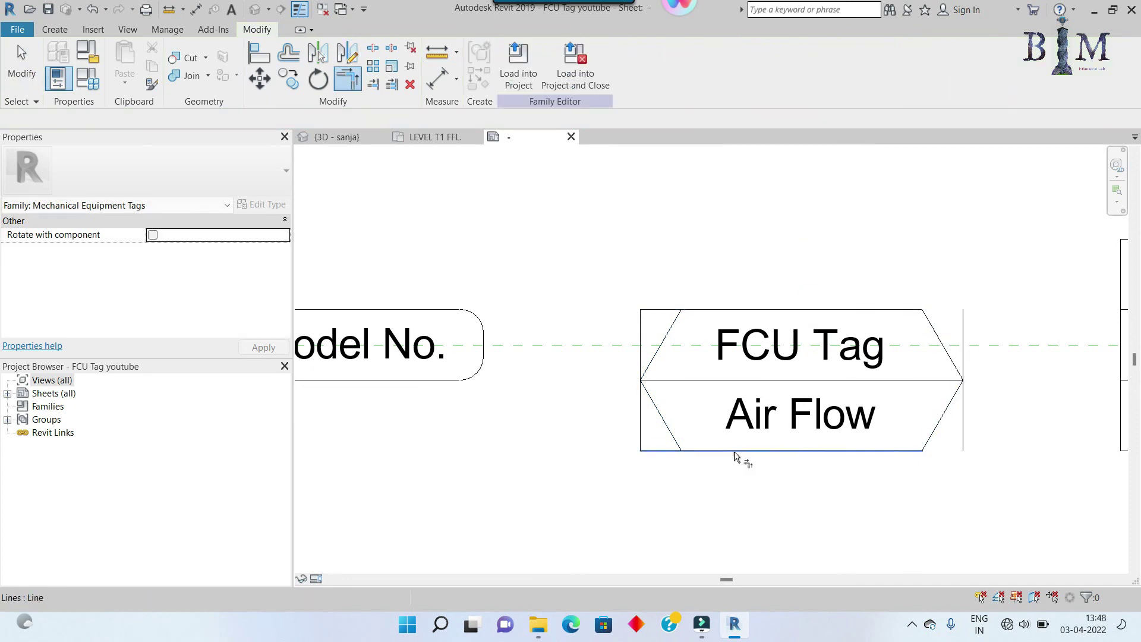
left_click(668, 364)
left_click(693, 314)
key("Escape")
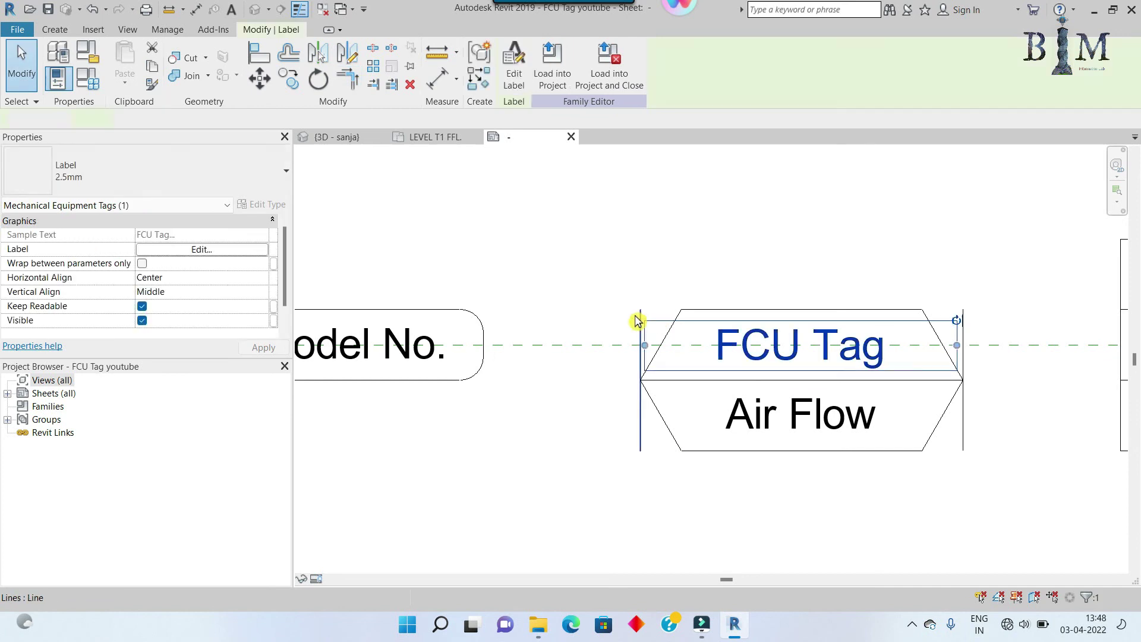
left_click(963, 331)
scroll(907, 340, "down", 2)
scroll(862, 369, "down", 2)
Delete the Eq Model No. and Air Flow labels and move FCU Tag into the middle row
key("Escape")
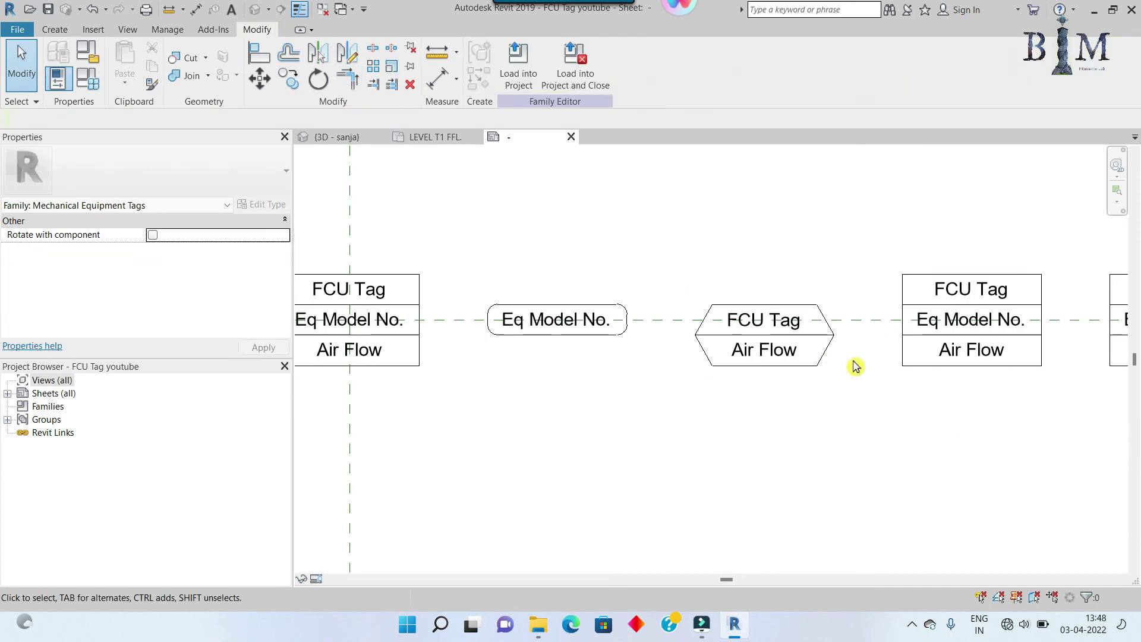
mouse_move(862, 369)
middle_mouse_down()
mouse_move(681, 438)
mouse_move(780, 401)
middle_mouse_up()
scroll(682, 438, "down", 2)
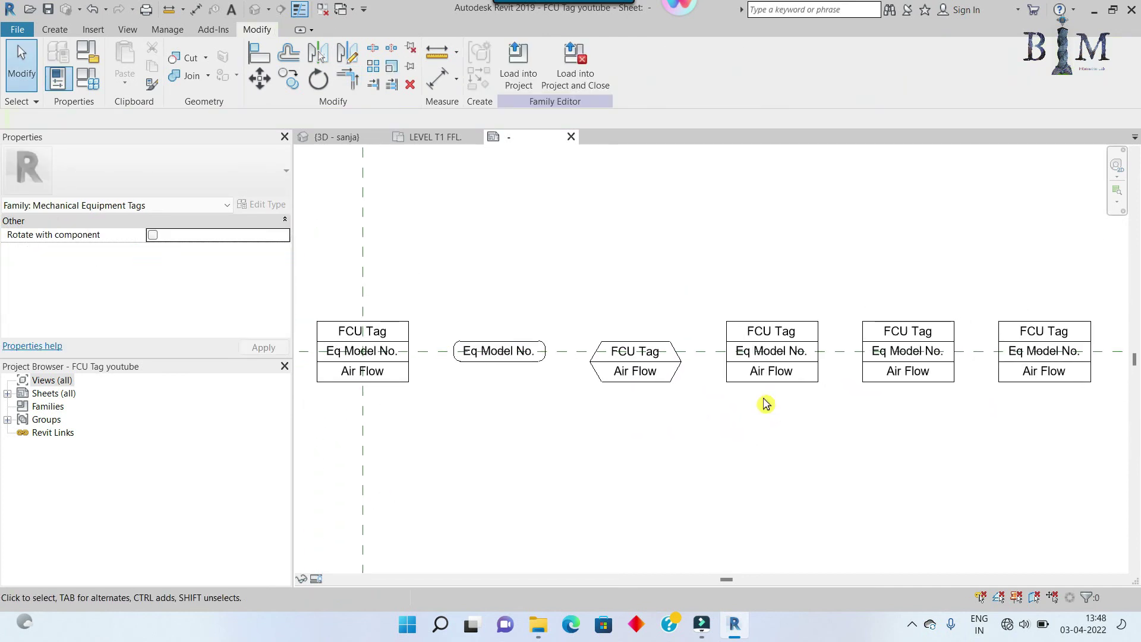
scroll(765, 400, "up", 2)
scroll(779, 362, "up", 1)
left_click(777, 356)
scroll(777, 357, "up", 1)
key("Delete")
left_click(761, 396)
key("Delete")
left_click_drag(765, 301, 764, 346)
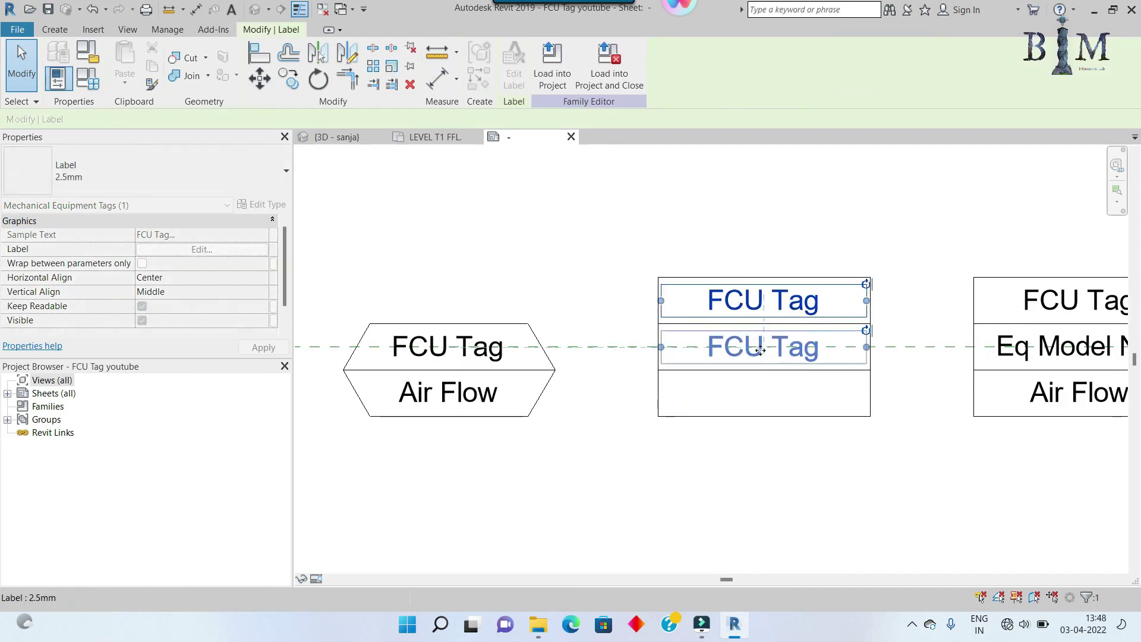
key("Escape")
scroll(780, 363, "down", 2)
scroll(780, 363, "up", 1)
scroll(783, 362, "up", 1)
Delete the box's top and bottom edges
left_click(629, 277)
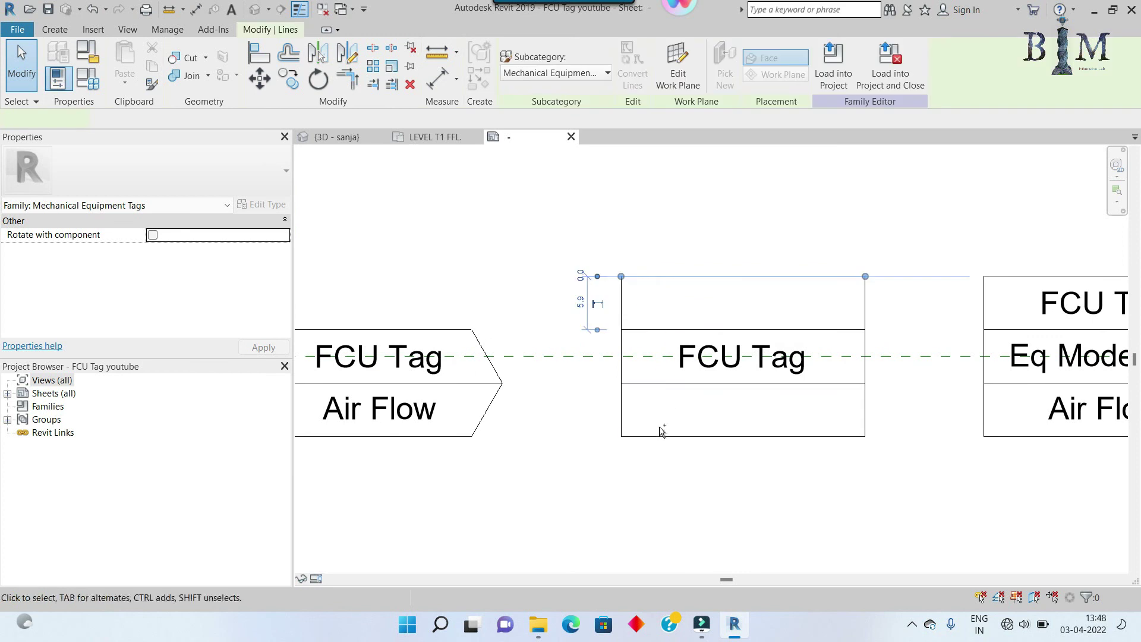
left_click(663, 436, "ctrl")
key("Delete")
key("r")
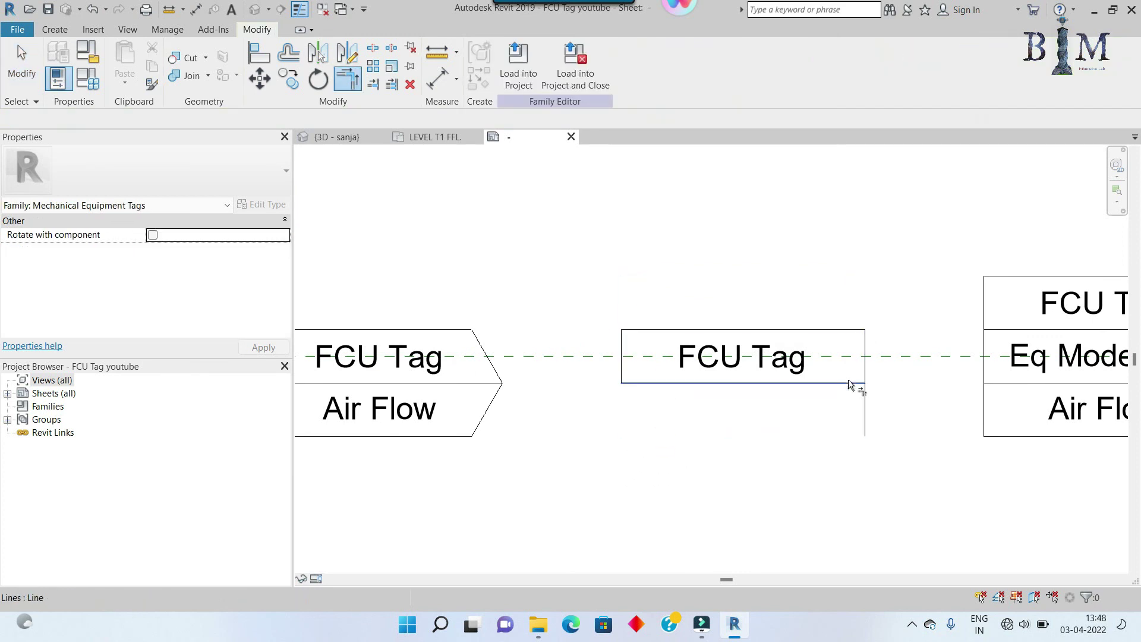
scroll(870, 375, "down", 2)
Copy the Eq Model No. box's rounded ends onto the FCU Tag box and trim the corners
middle_click_drag(880, 395, 999, 392)
scroll(561, 363, "up", 2)
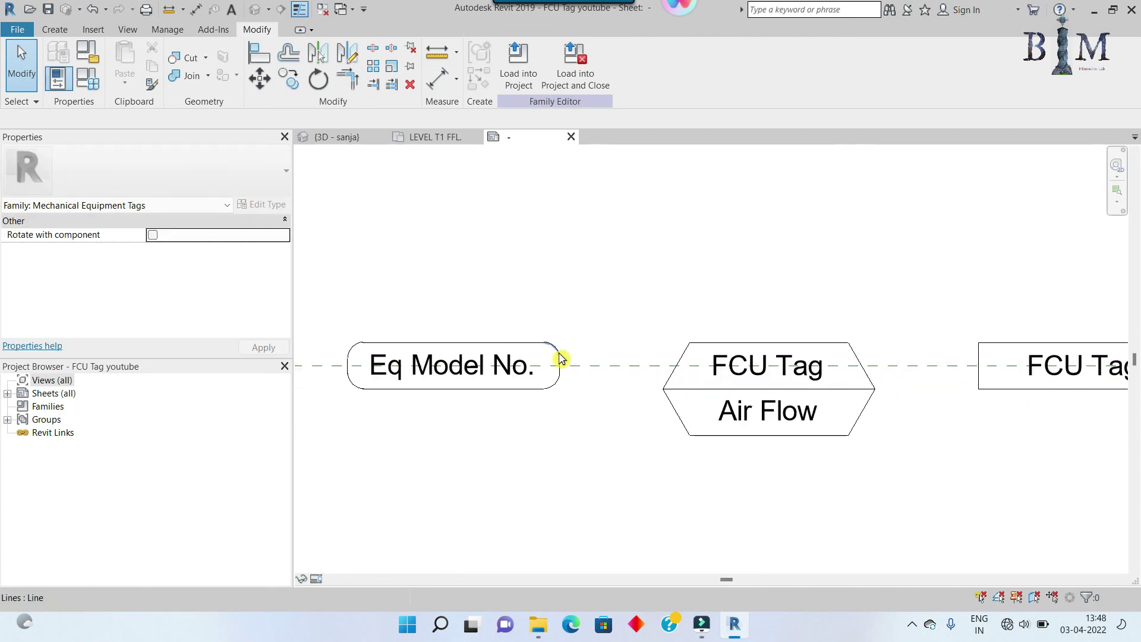
left_click(557, 384)
left_click(346, 350, "ctrl")
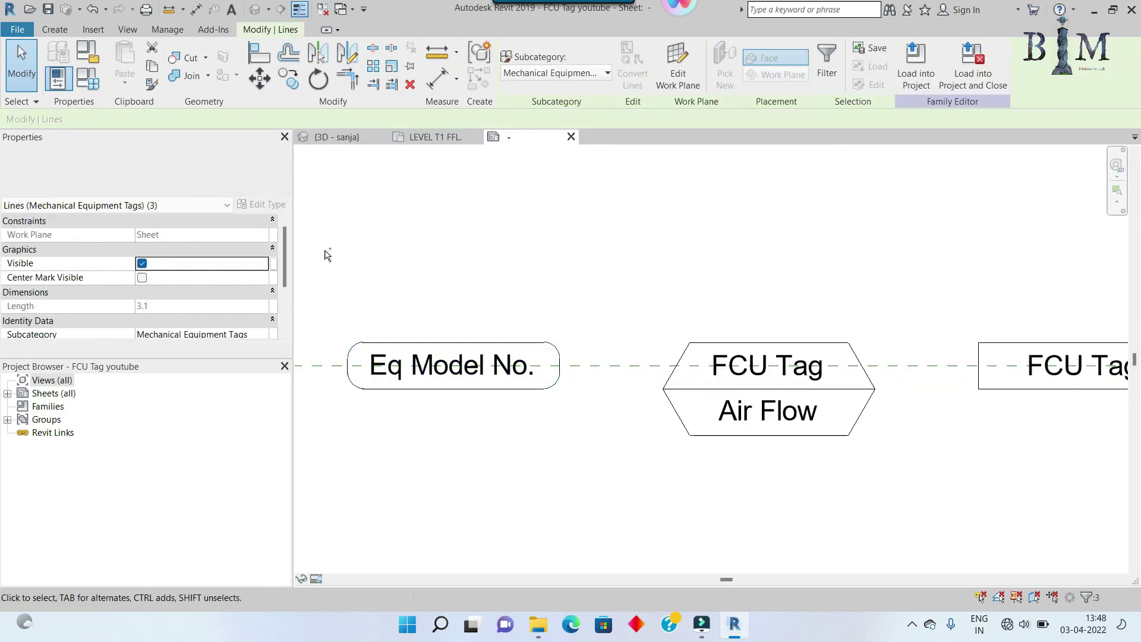
left_click(288, 79)
scroll(360, 364, "up", 1)
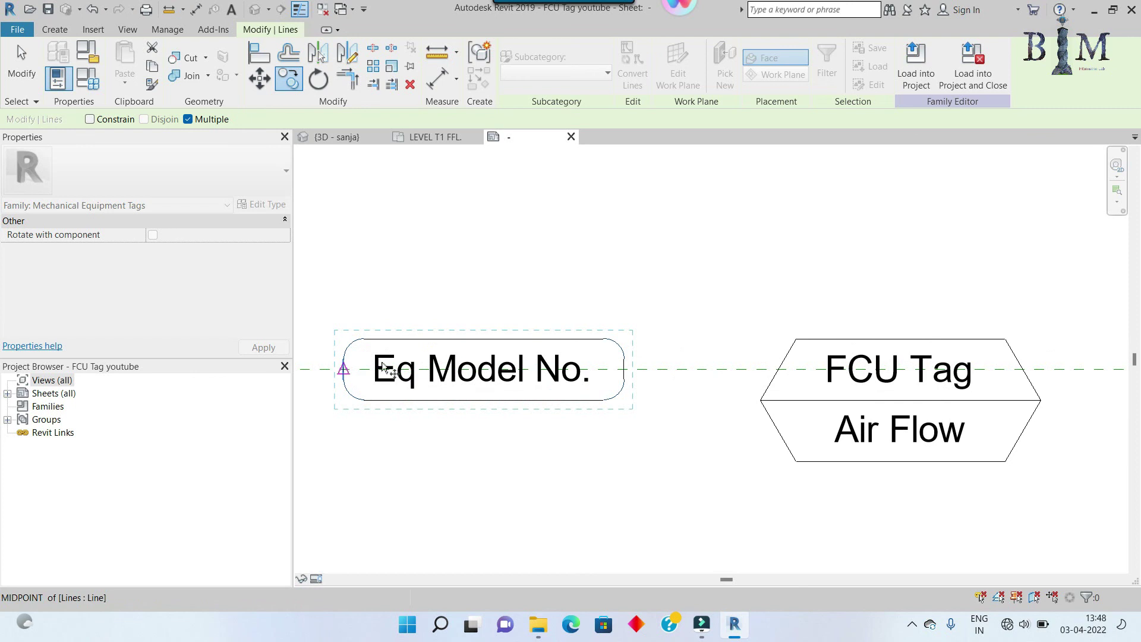
left_click(484, 339)
scroll(473, 348, "down", 2)
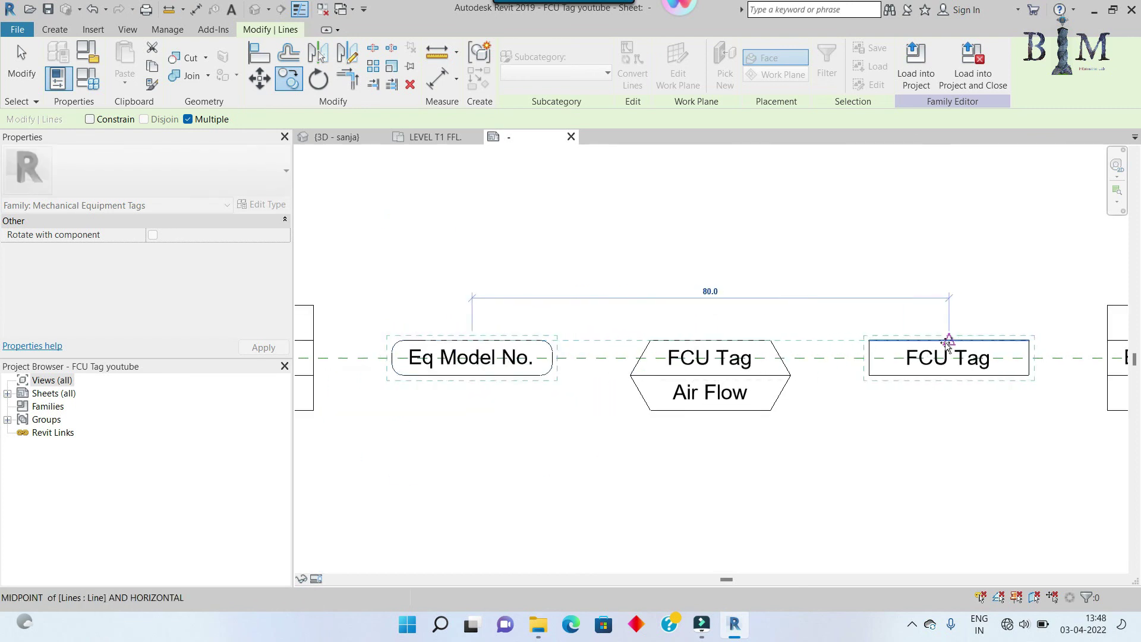
left_click(949, 341)
key("t")
key("r")
scroll(891, 347, "up", 2)
scroll(856, 341, "up", 1)
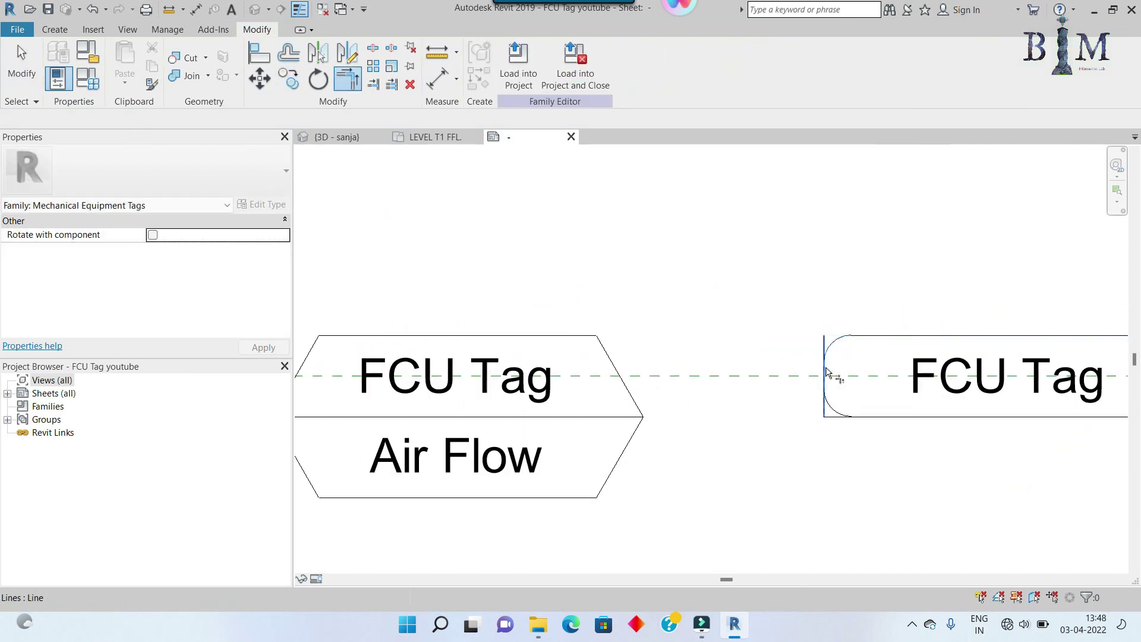
scroll(838, 417, "down", 1)
scroll(961, 409, "up", 1)
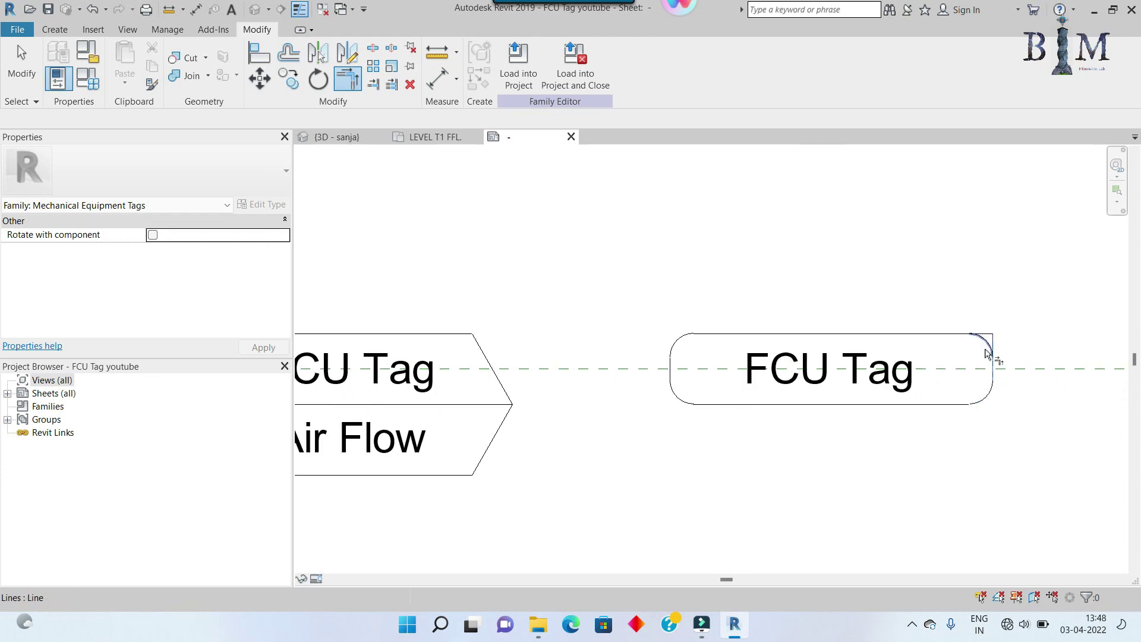
key("Escape")
scroll(743, 354, "down", 2)
scroll(483, 364, "down", 1)
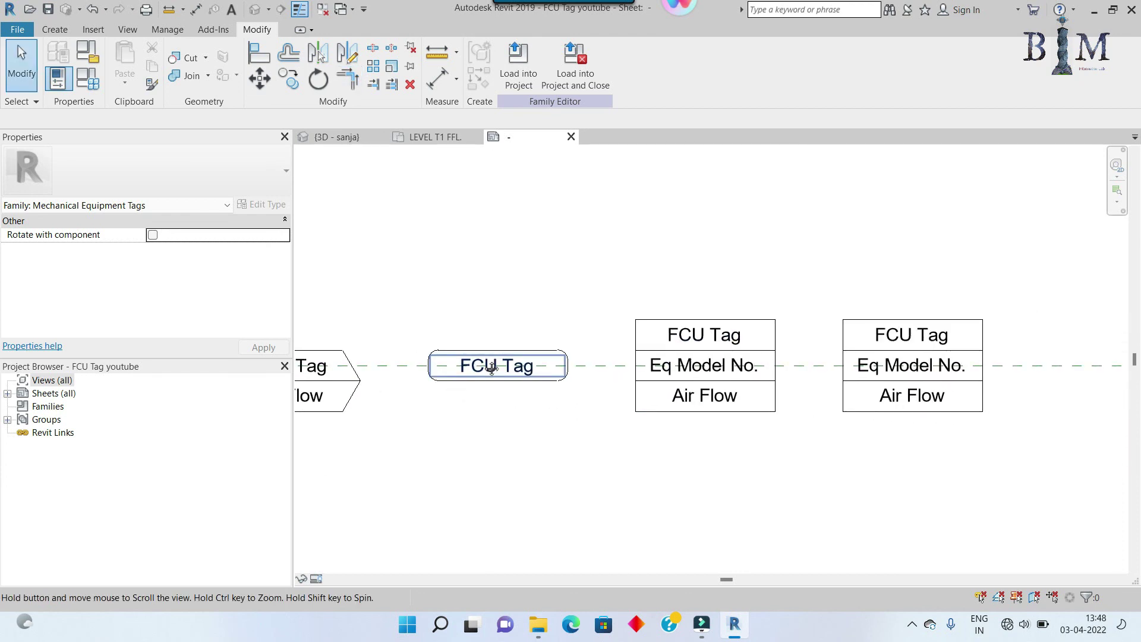
scroll(690, 377, "up", 1)
Remove Air Flow from the bottom-row label and choose the Water Flow shared parameter
left_click(683, 392)
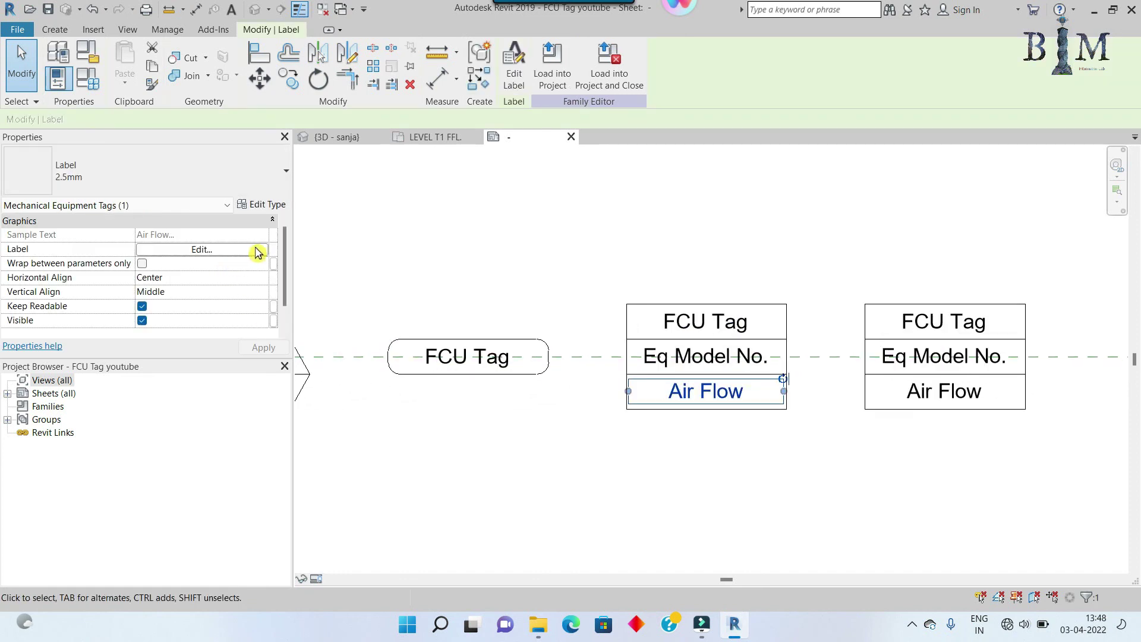
left_click(237, 250)
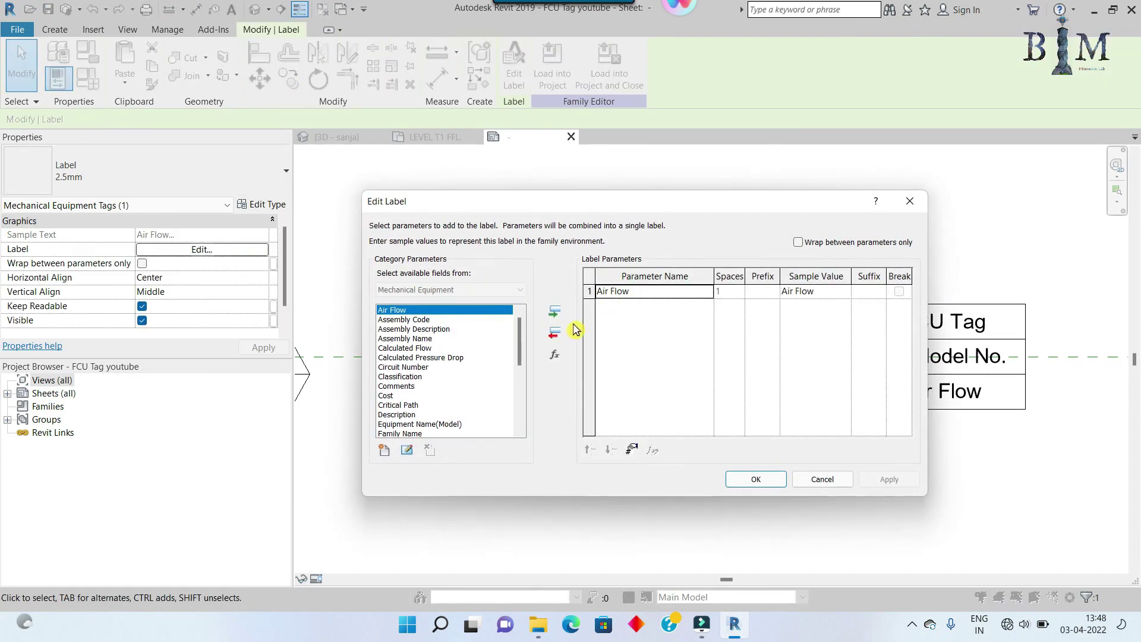
left_click(557, 335)
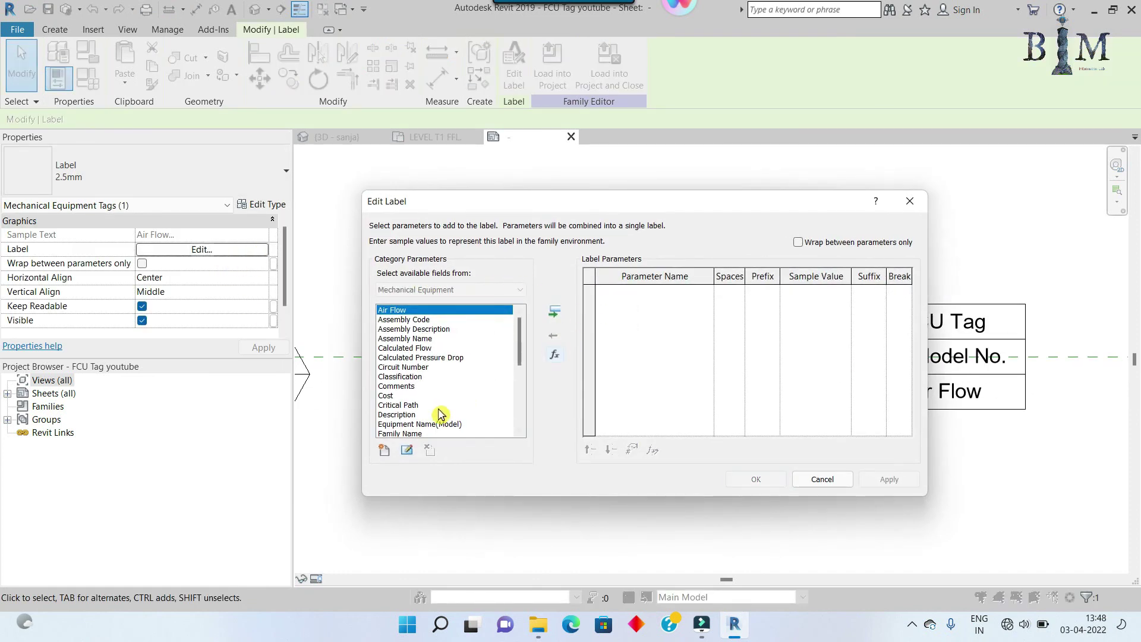
left_click(385, 450)
left_click(682, 310)
left_click(762, 296)
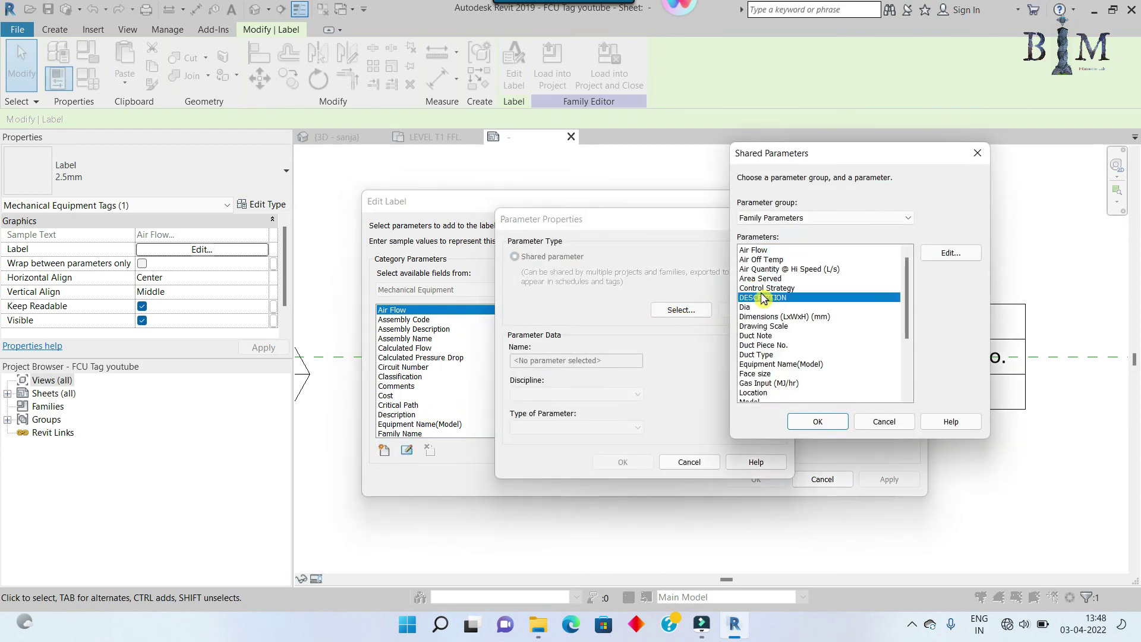
scroll(763, 304, "down", 5)
left_click(766, 392)
left_click(818, 421)
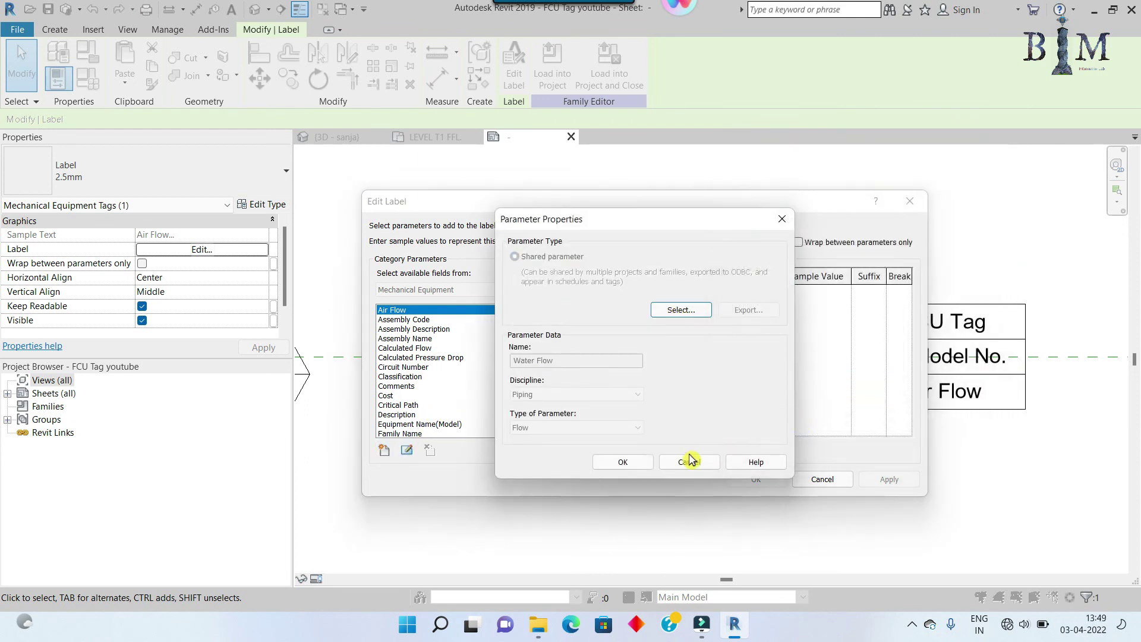
left_click(624, 463)
Add Water Flow to the label parameters and confirm the change
left_click(556, 315)
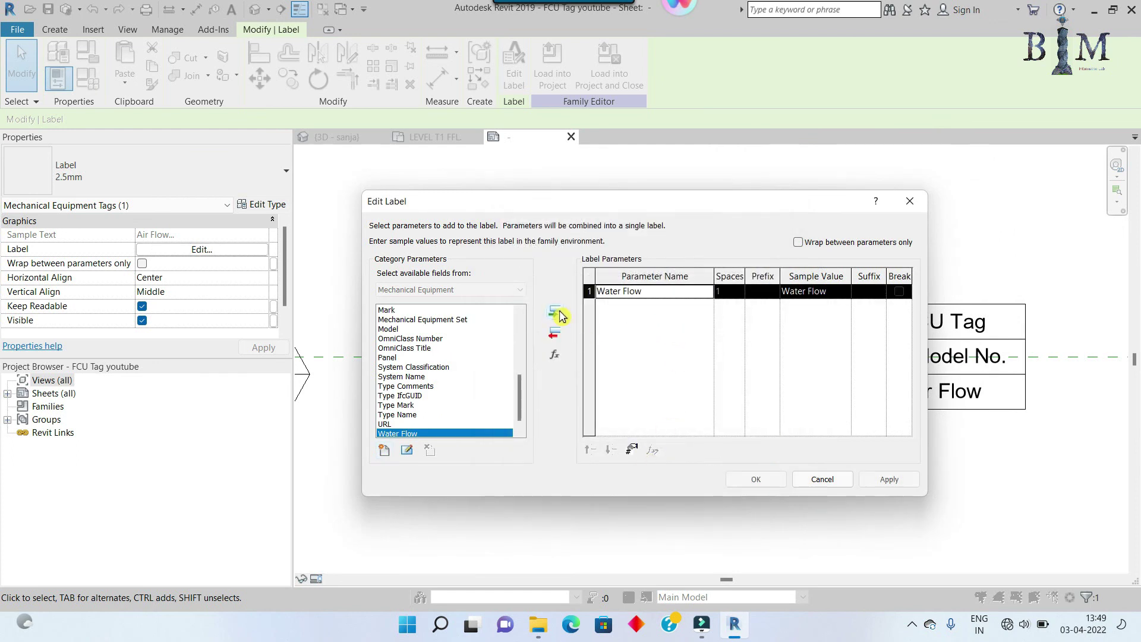
left_click(750, 479)
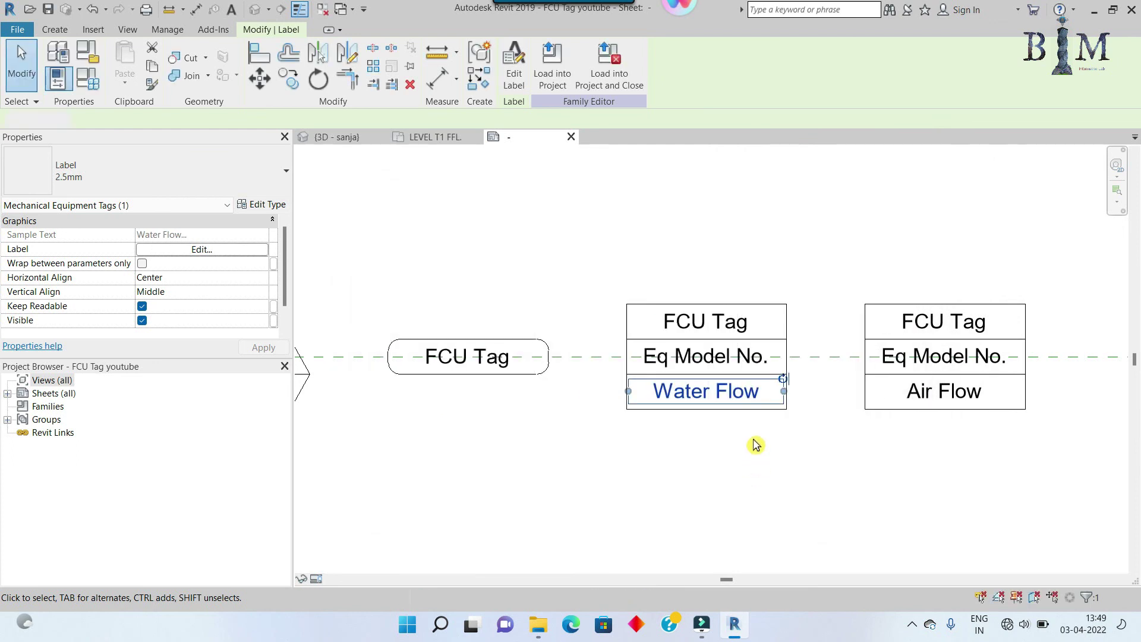
left_click(756, 446)
scroll(730, 393, "up", 2)
left_click(730, 393)
scroll(729, 393, "down", 2)
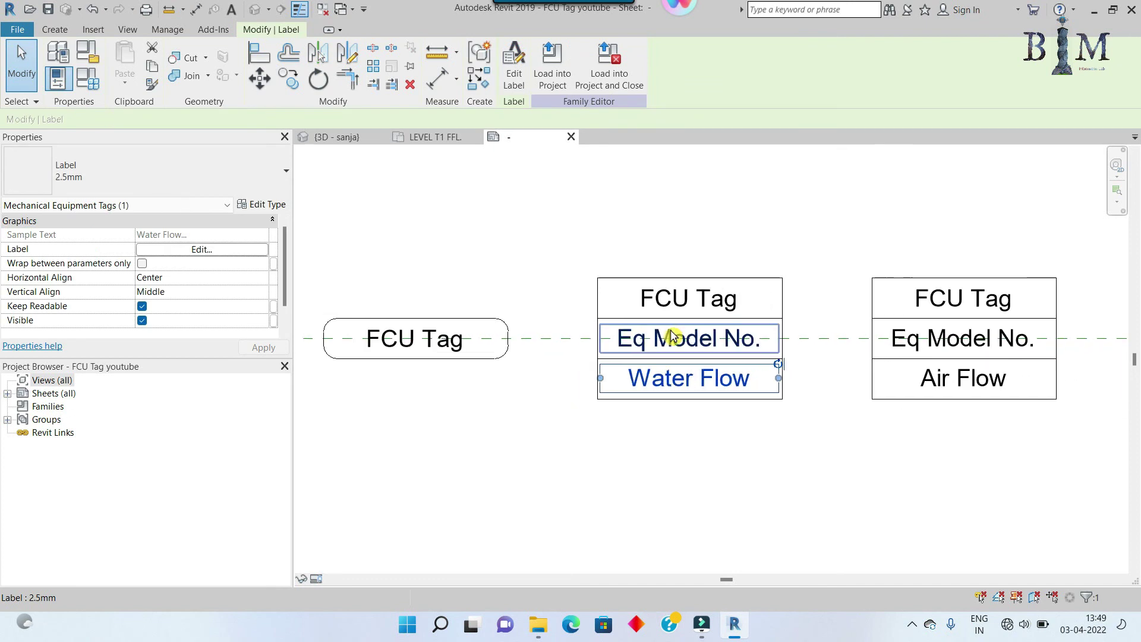
middle_click_drag(704, 331, 732, 337)
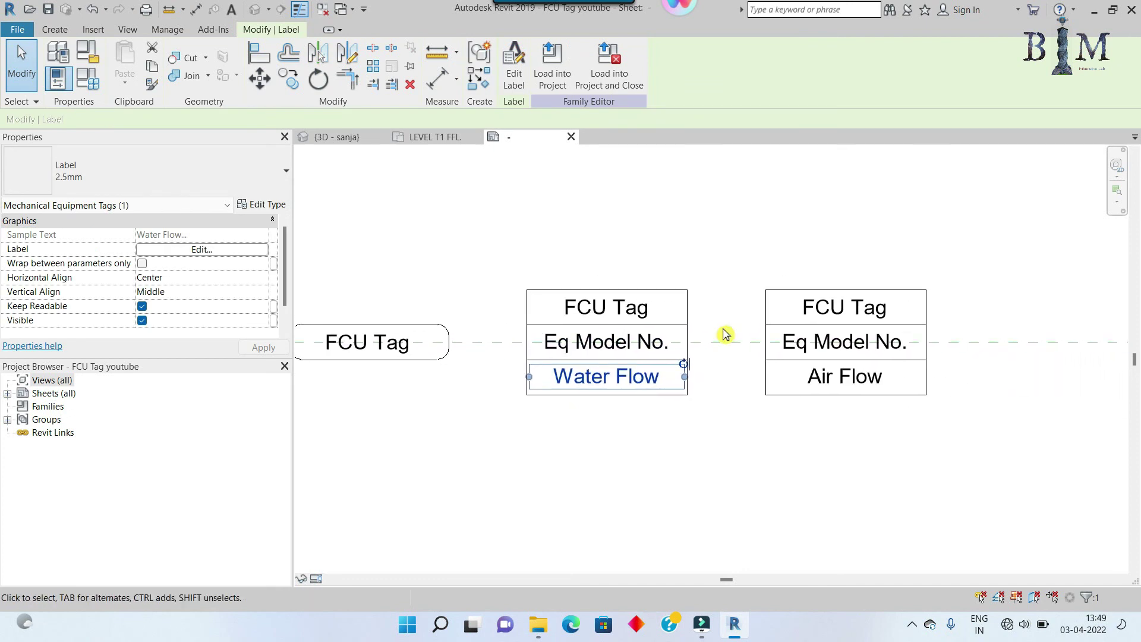
key("Escape")
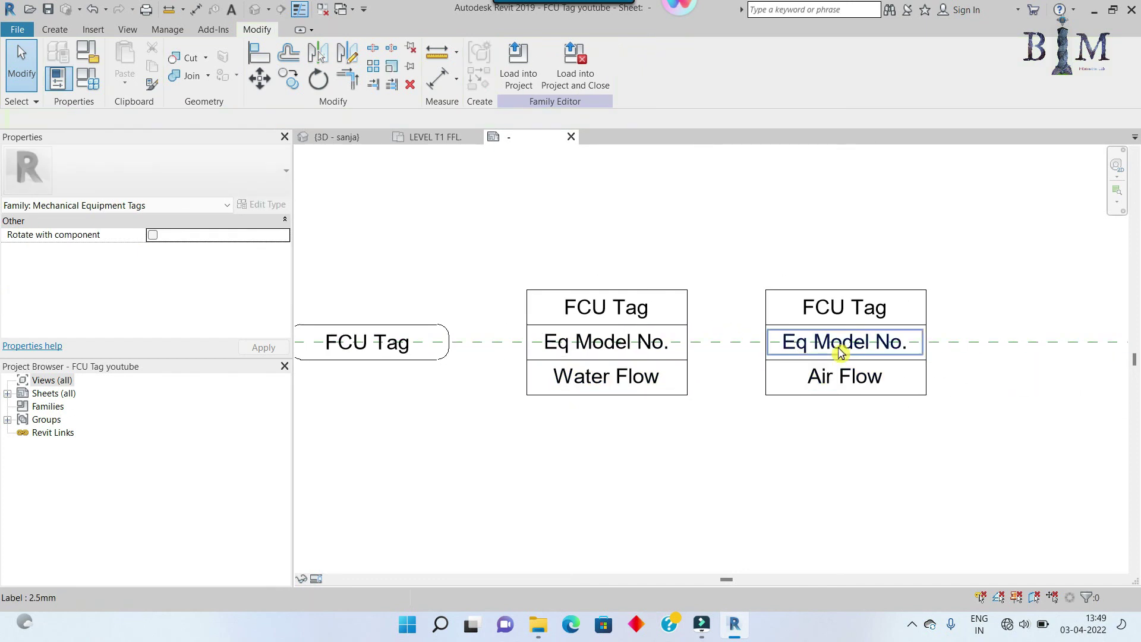
Delete the right tag's Eq Model No. label and move FCU Tag and its line down a row
left_click(840, 353)
key("Delete")
scroll(848, 326, "up", 1)
scroll(853, 300, "up", 1)
left_click(839, 308)
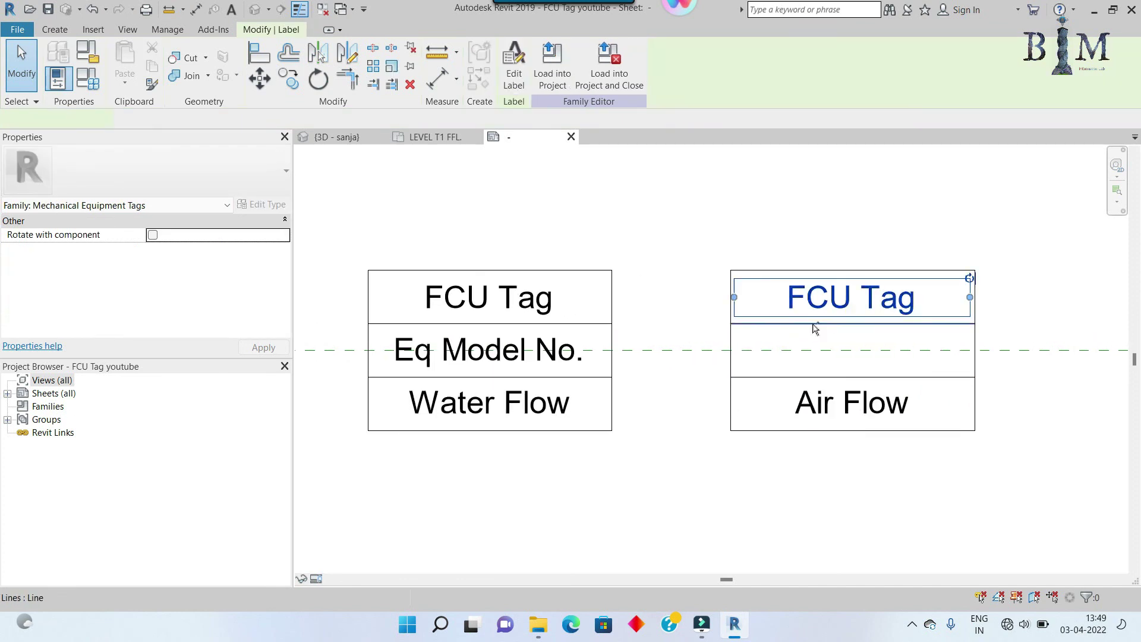
left_click(812, 325, "ctrl")
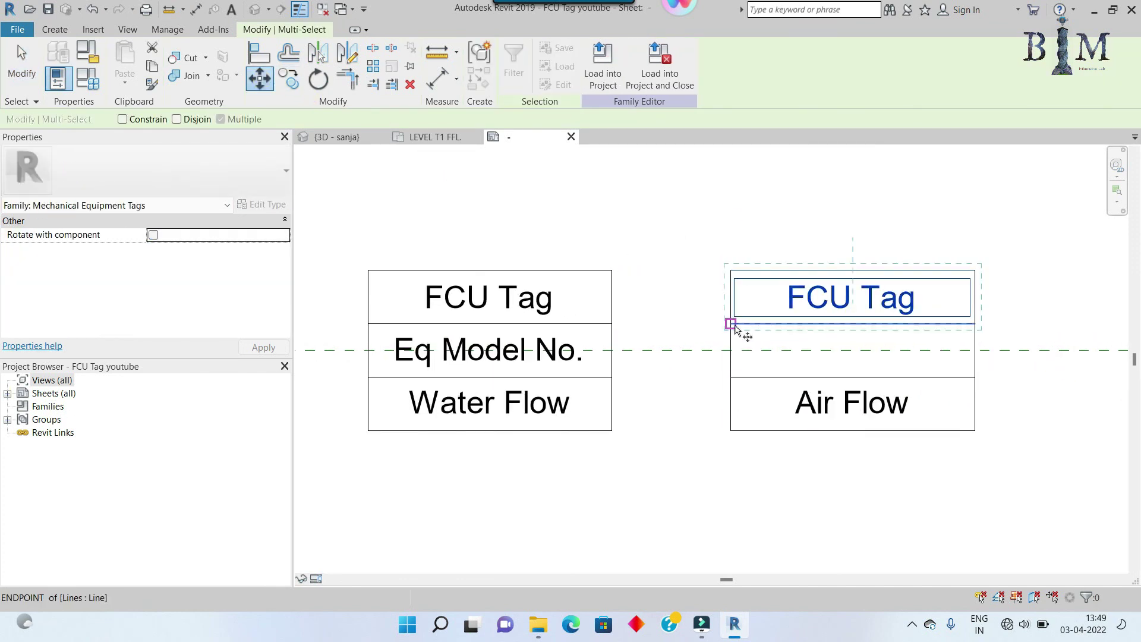
left_click_drag(732, 327, 739, 375)
key("Escape")
left_click(782, 378)
key("Escape")
scroll(693, 360, "down", 2)
scroll(377, 369, "up", 1)
Copy the left hexagon outline onto the rightmost tag and delete its leftover vertical lines
left_click(491, 376)
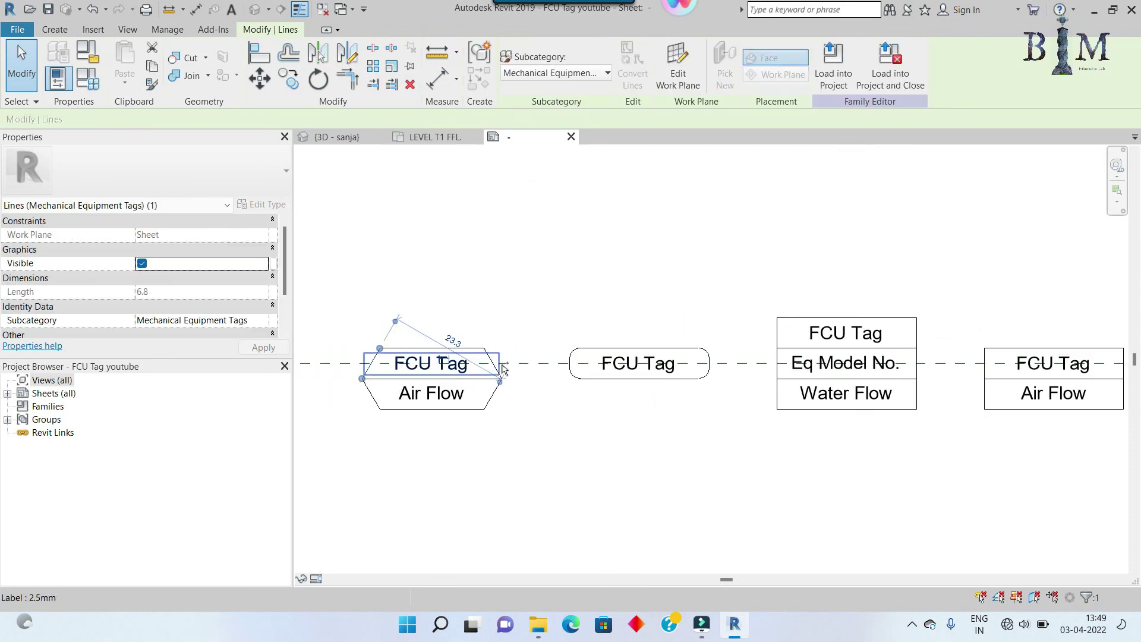
left_click_drag(511, 416, 355, 342)
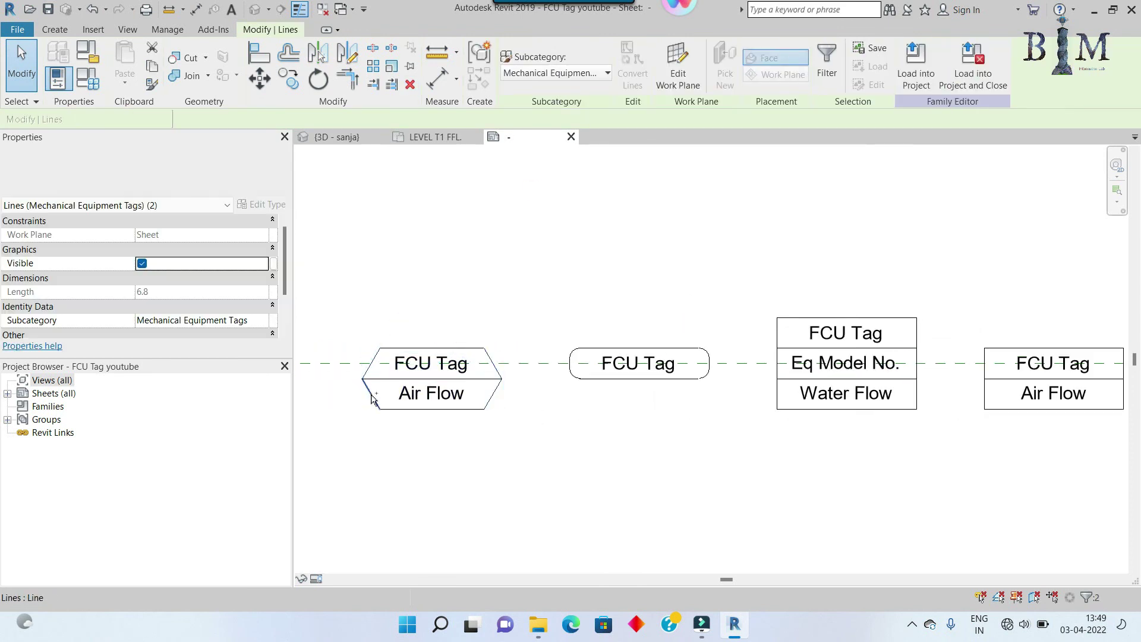
left_click(288, 80)
left_click(429, 348)
scroll(447, 347, "down", 2)
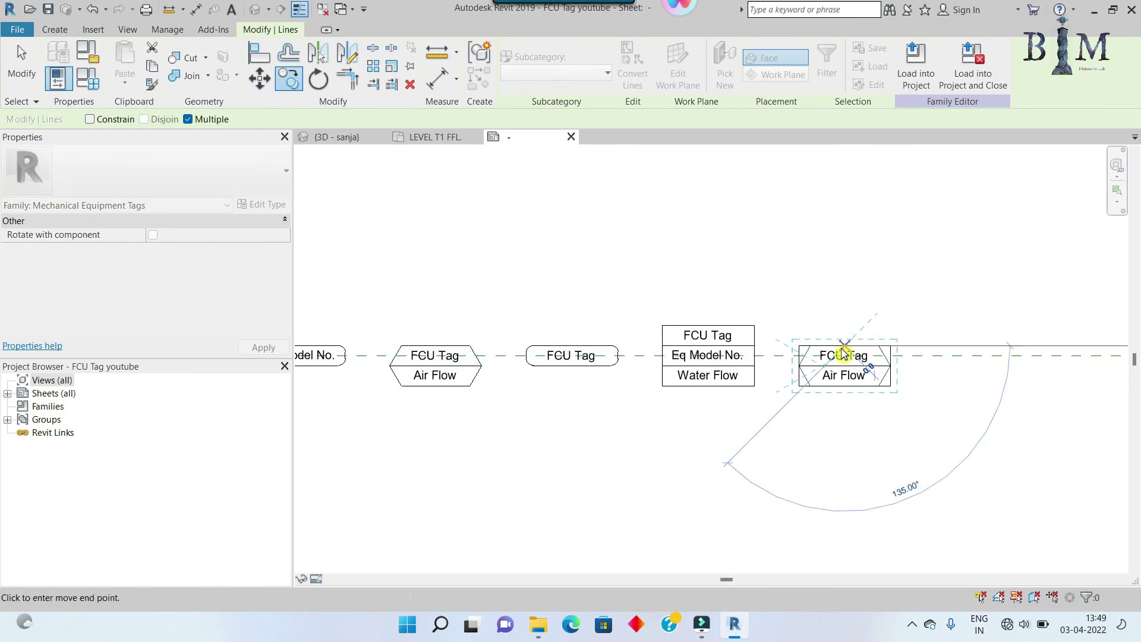
left_click(841, 360)
scroll(842, 364, "up", 2)
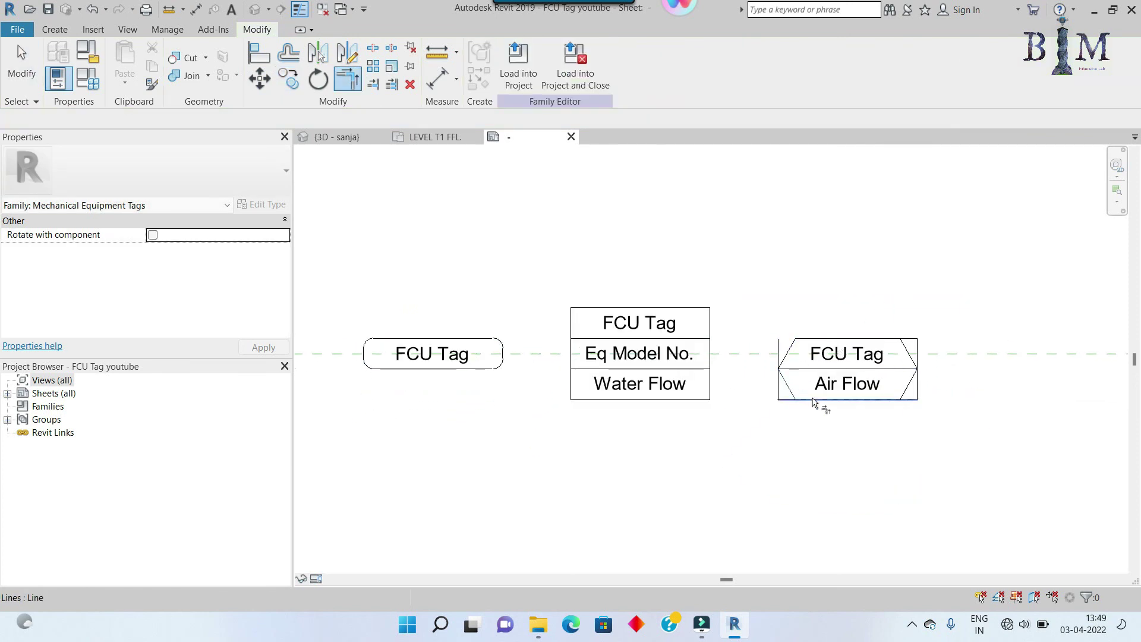
left_click(922, 354)
left_click(779, 352, "ctrl")
key("Delete")
scroll(844, 316, "down", 1)
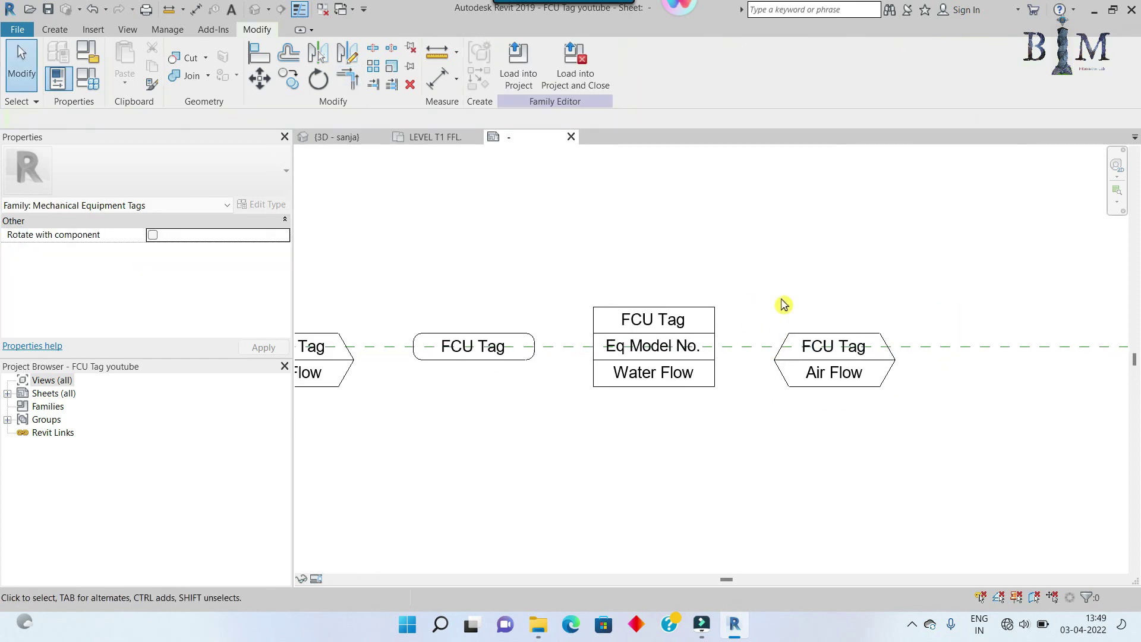
scroll(979, 335, "down", 1)
scroll(979, 336, "down", 1)
middle_click_drag(918, 342, 919, 354)
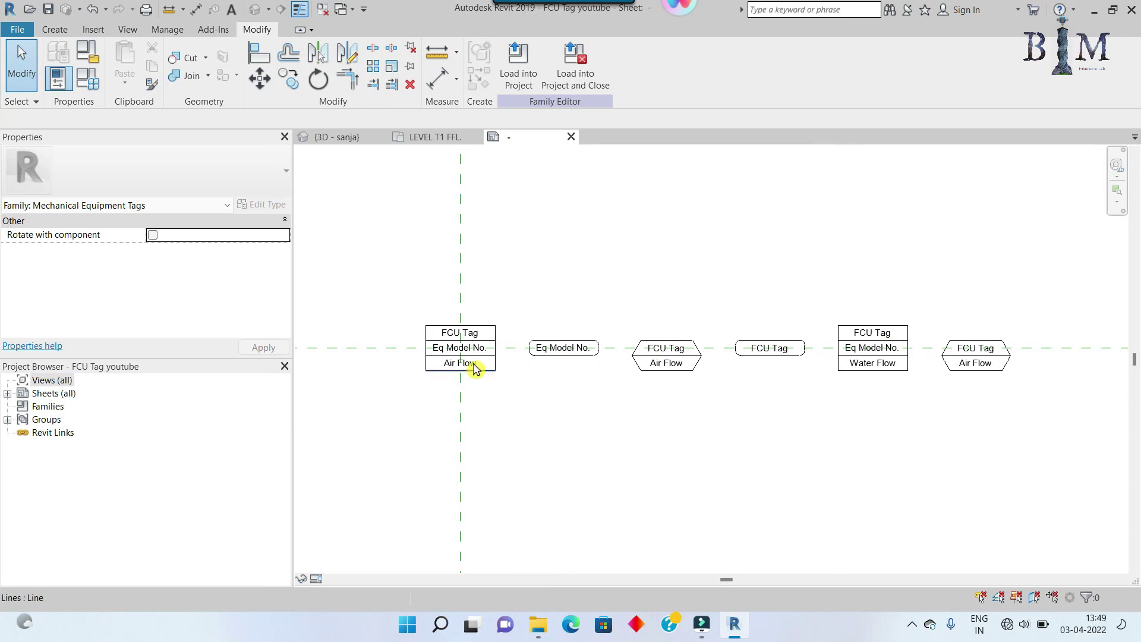
scroll(517, 370, "up", 1)
middle_click_drag(523, 372, 434, 349)
scroll(432, 350, "down", 1)
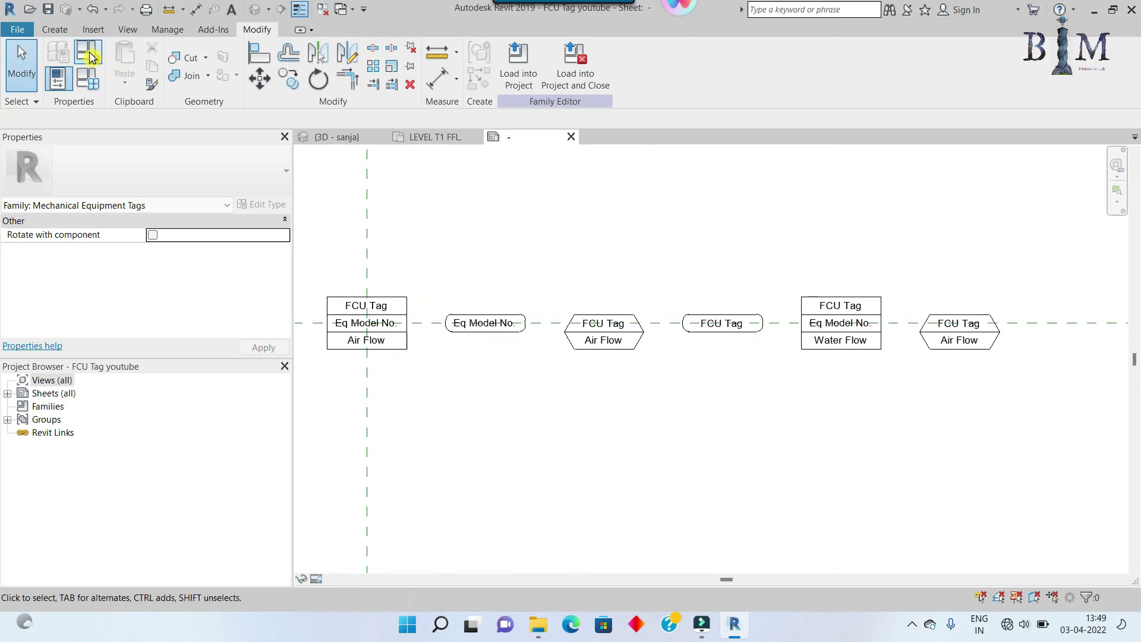
Create a new tag type named FCU Tag-Model-Air Flow in Family Types
left_click(90, 73)
mouse_move(546, 180)
left_mouse_down()
mouse_move(1111, 203)
mouse_move(999, 158)
mouse_move(990, 193)
left_mouse_up()
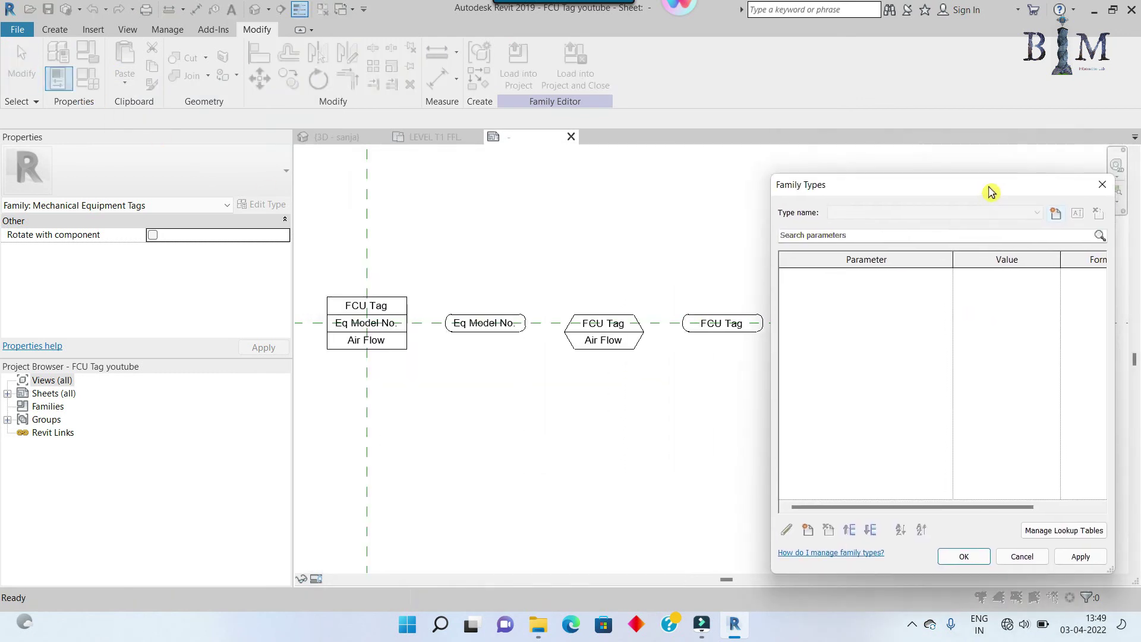
left_click(1057, 214)
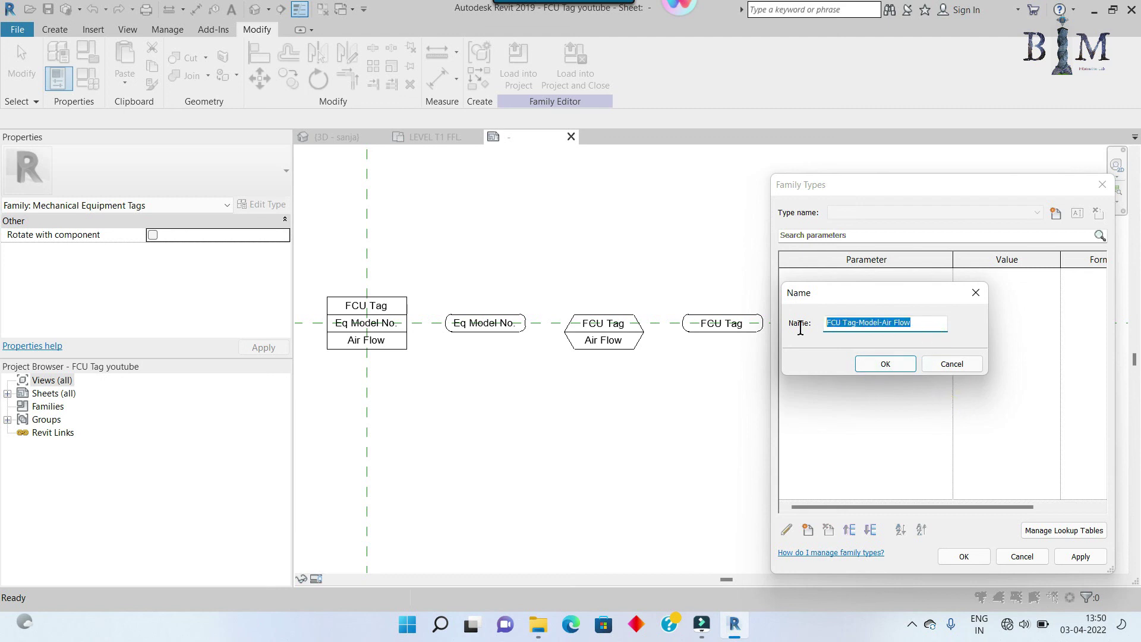
left_click(903, 364)
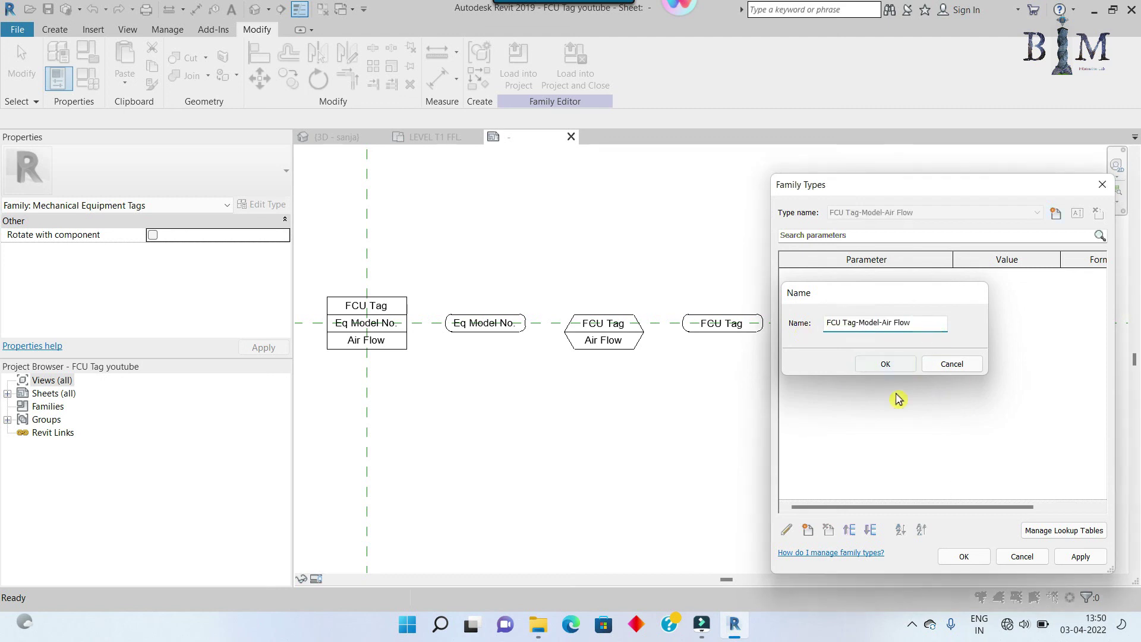
Add a Yes/No instance parameter named FCU Tag-Model-Air Flow
left_click(808, 530)
type("FCU Tag-Model-Air Flow")
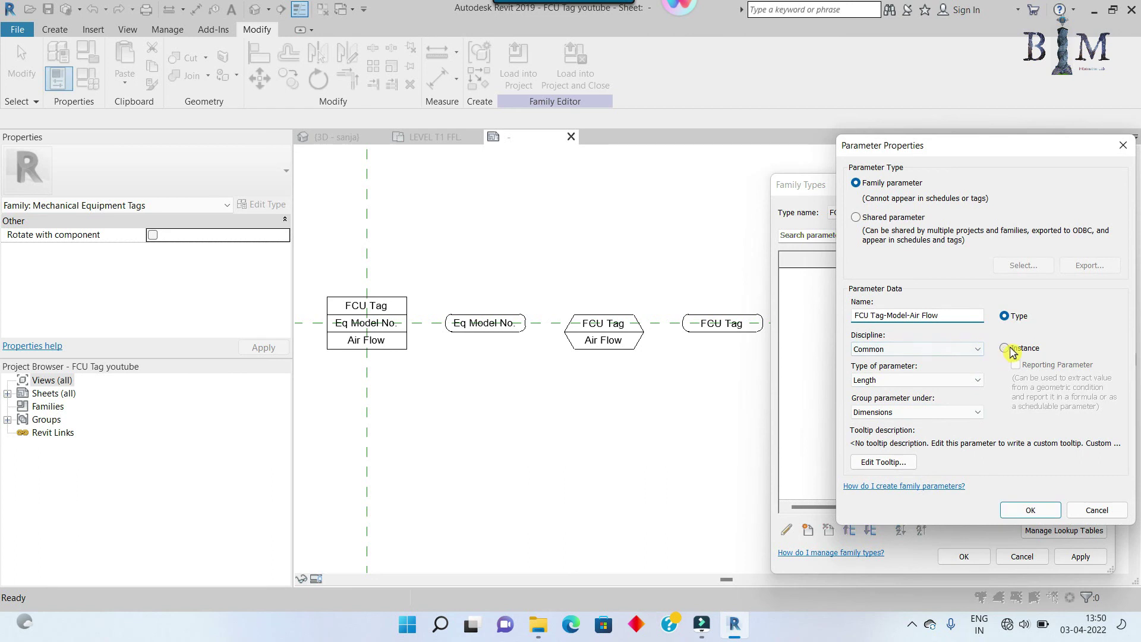
left_click(1007, 348)
left_click(919, 381)
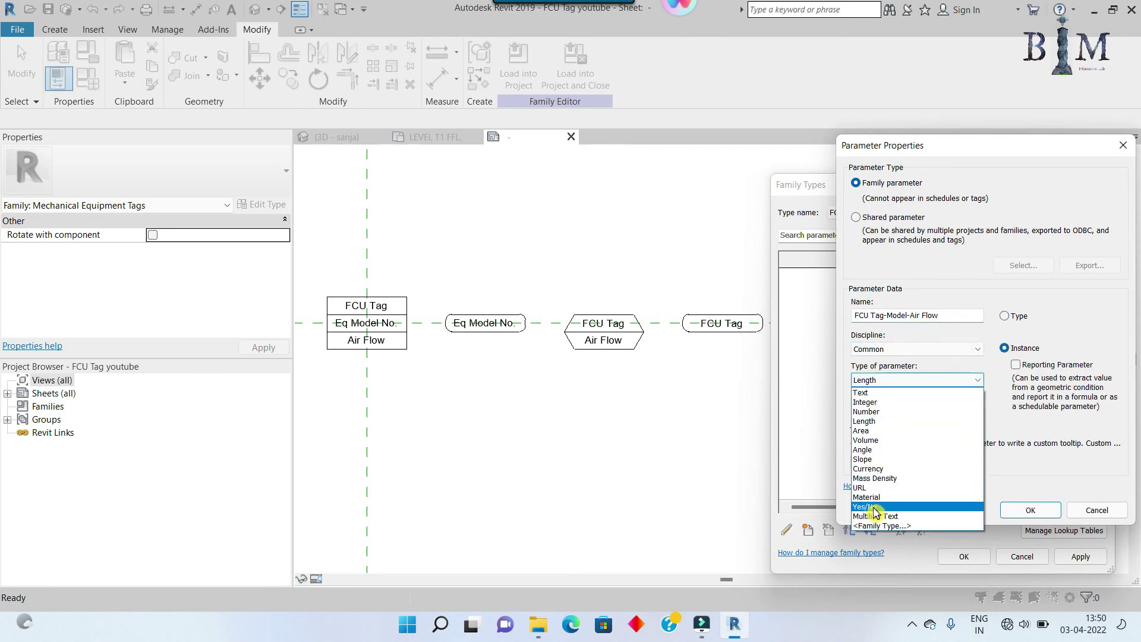
left_click(892, 509)
left_click(1033, 509)
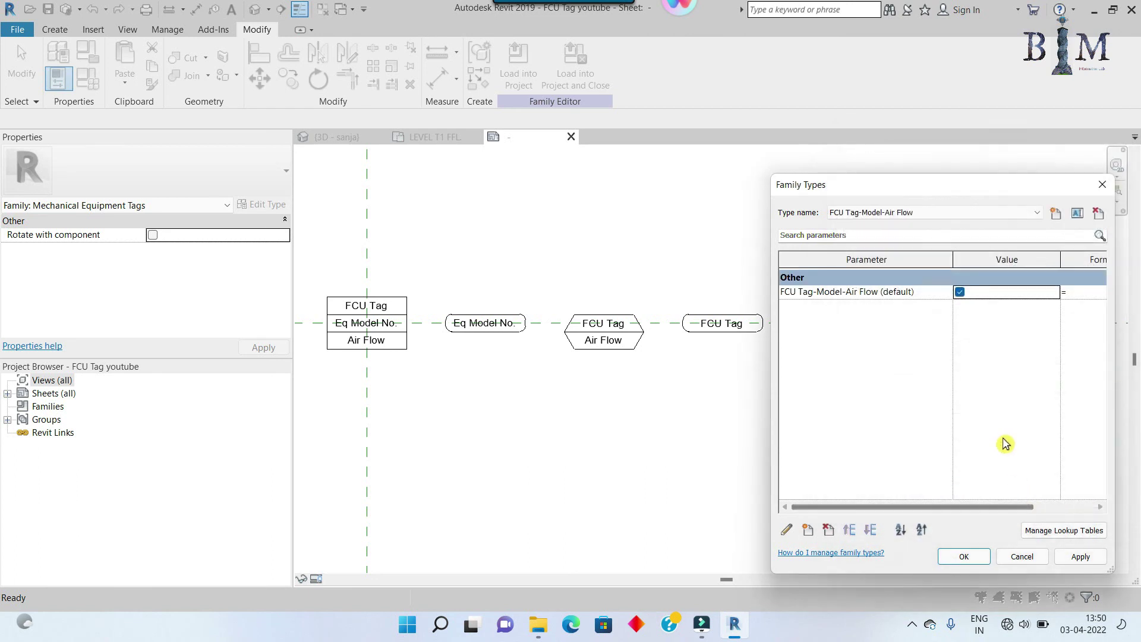
left_click_drag(972, 185, 1001, 168)
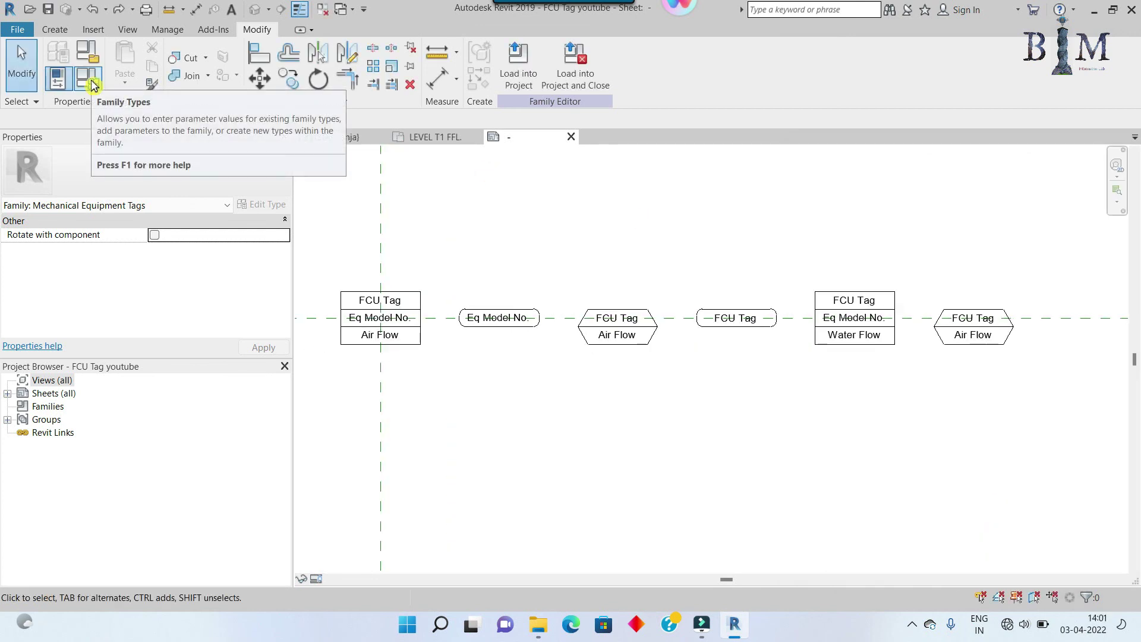
Add the FCU Model No. tag type with a matching Yes/No instance parameter
left_click(90, 80)
left_click_drag(396, 172, 981, 174)
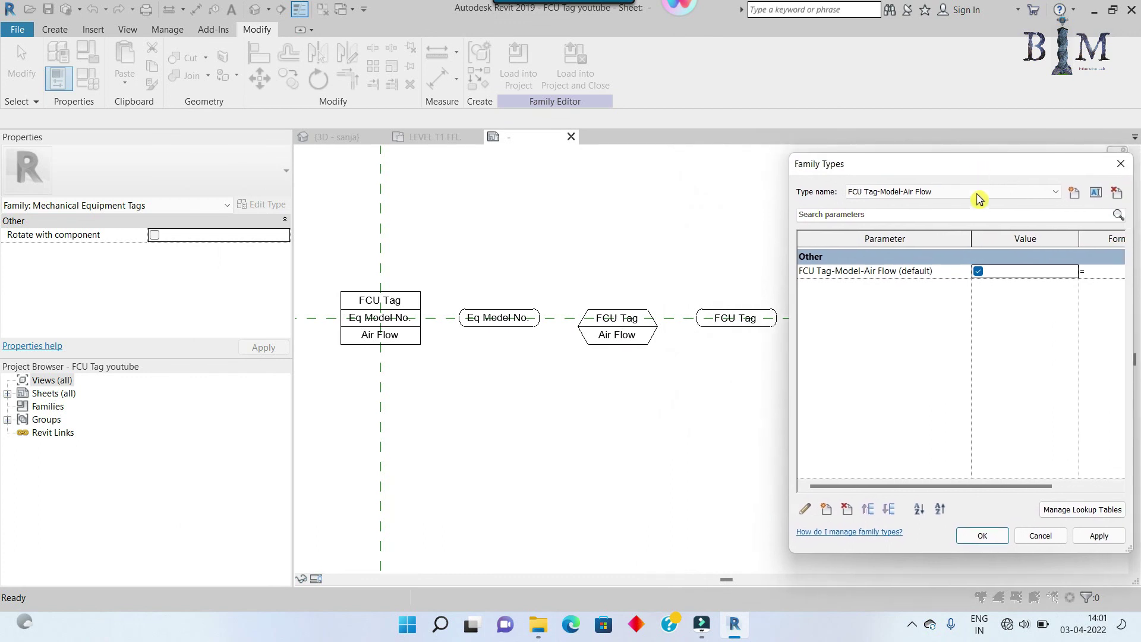
left_click(1077, 201)
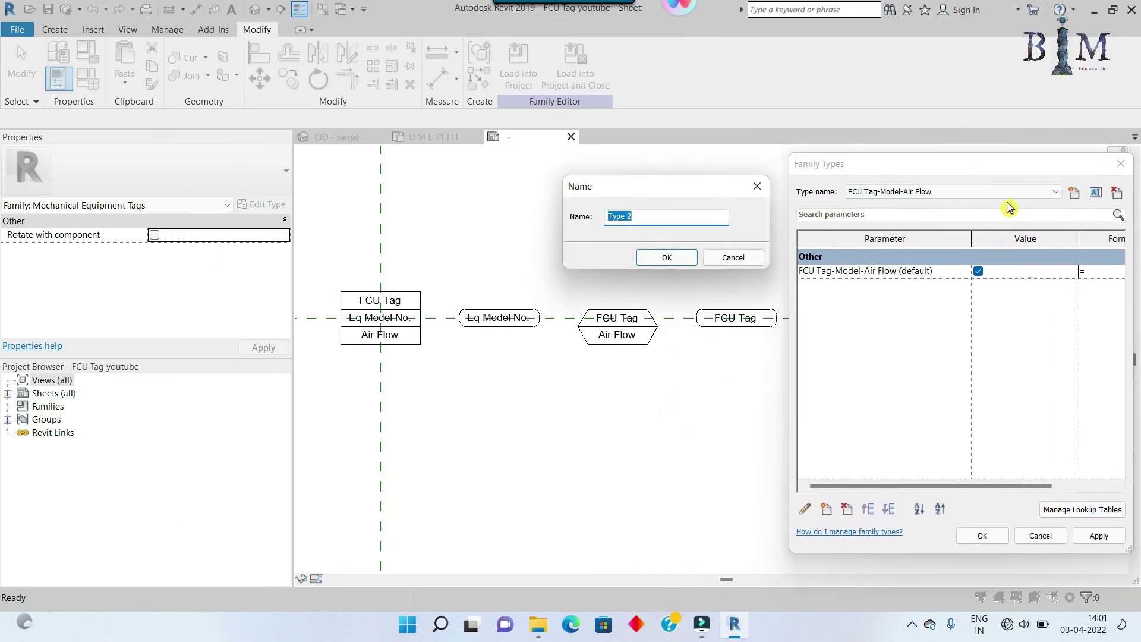
mouse_move(655, 200)
left_mouse_down()
mouse_move(1022, 273)
mouse_move(925, 318)
left_mouse_up()
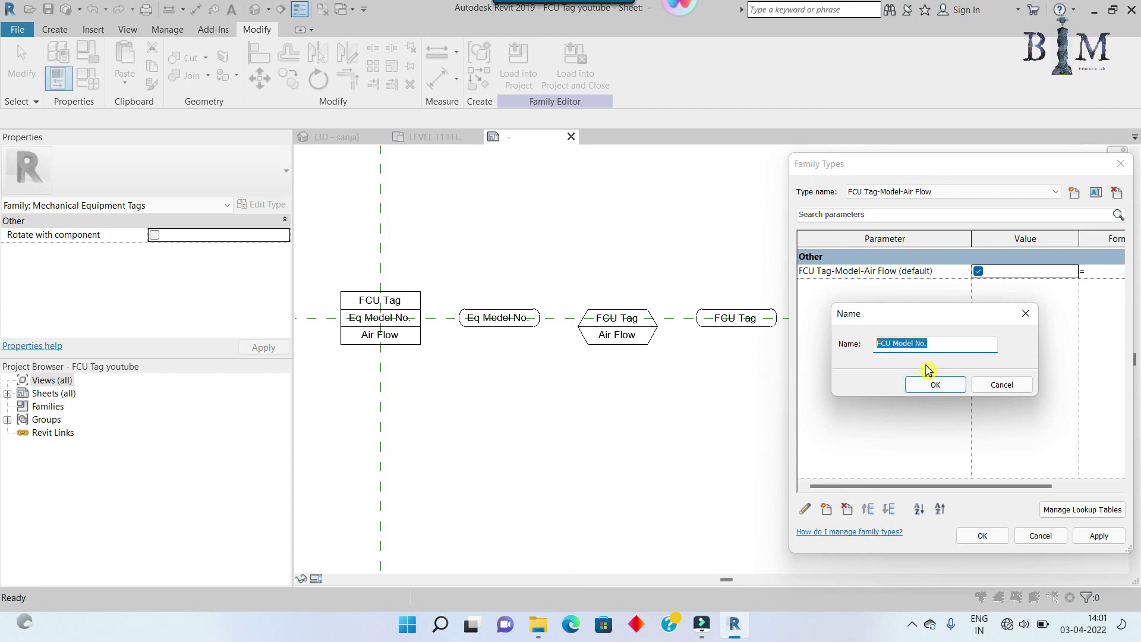
left_click(930, 384)
left_click(827, 508)
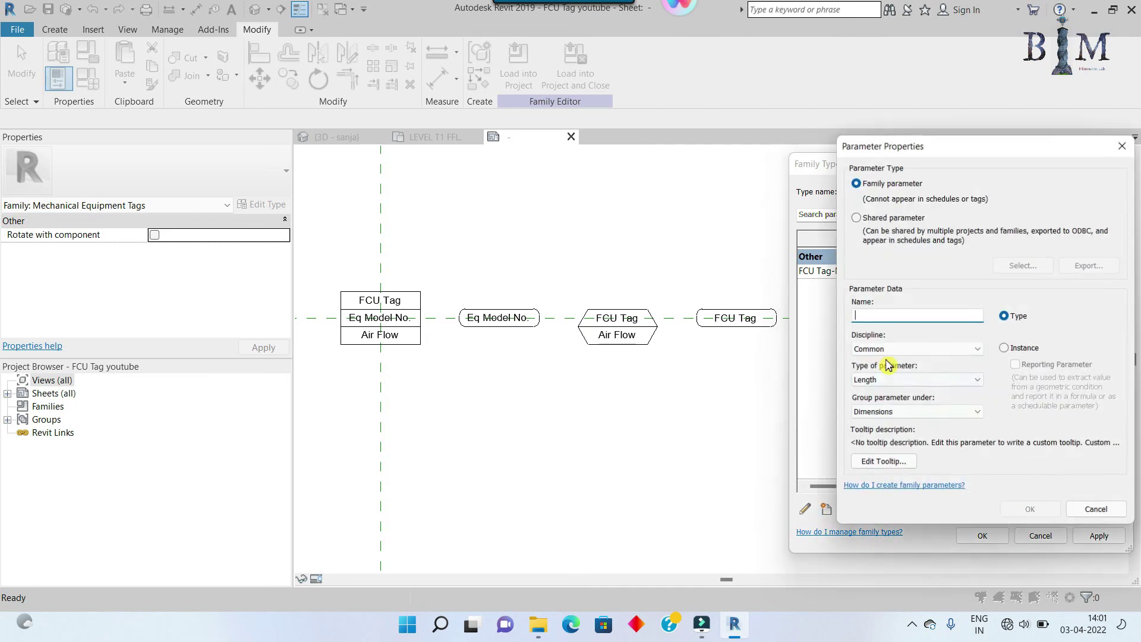
left_click(1005, 349)
left_click(917, 380)
left_click(892, 510)
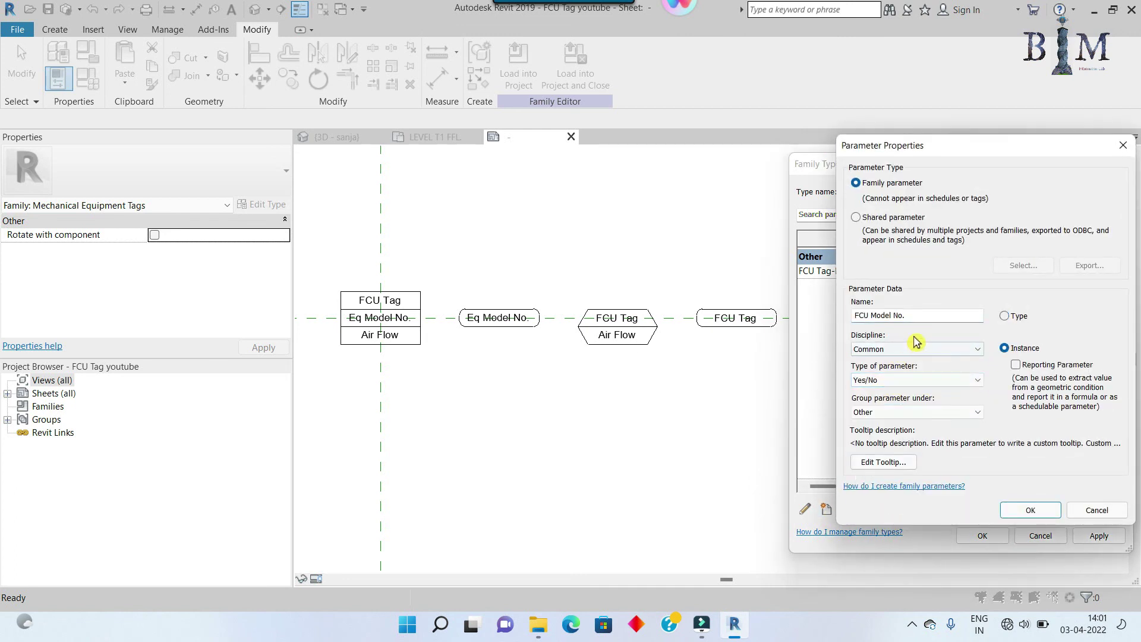
left_click(1031, 512)
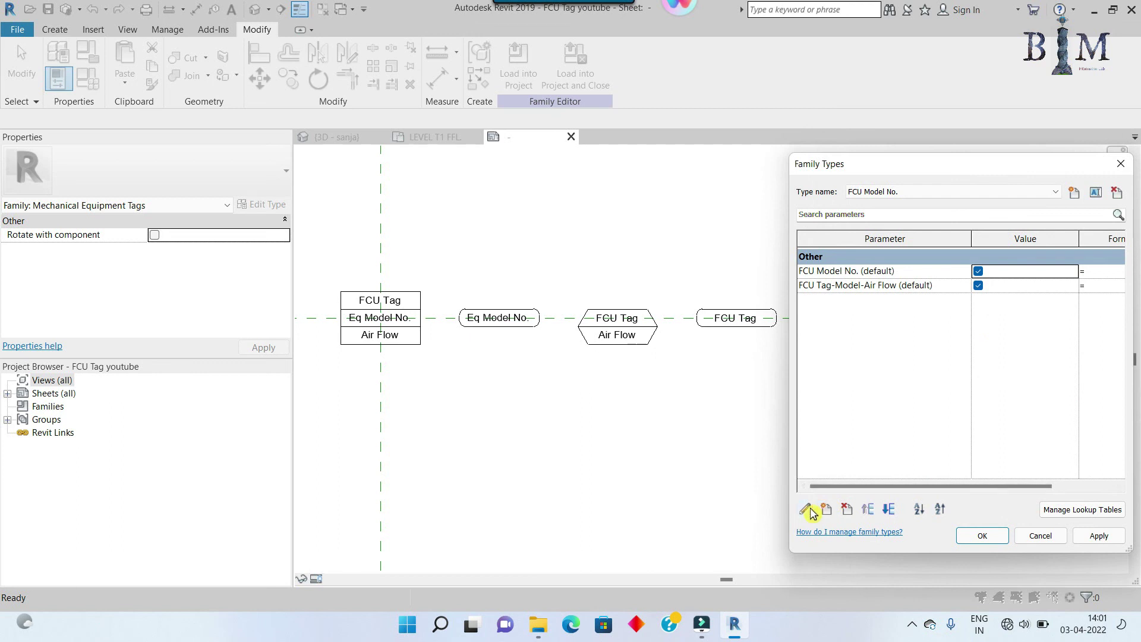
Add the FCU Tag-Model-Water Flow type with a matching Yes/No instance parameter
left_click(1073, 194)
type("FCU Tag-Model-Water F")
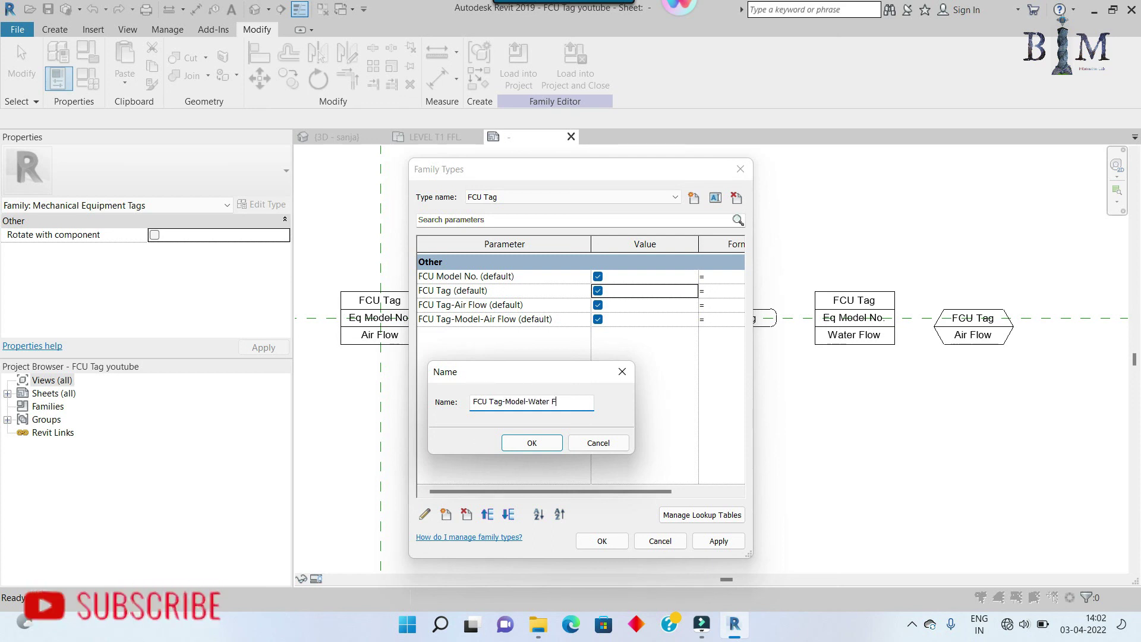
type("low")
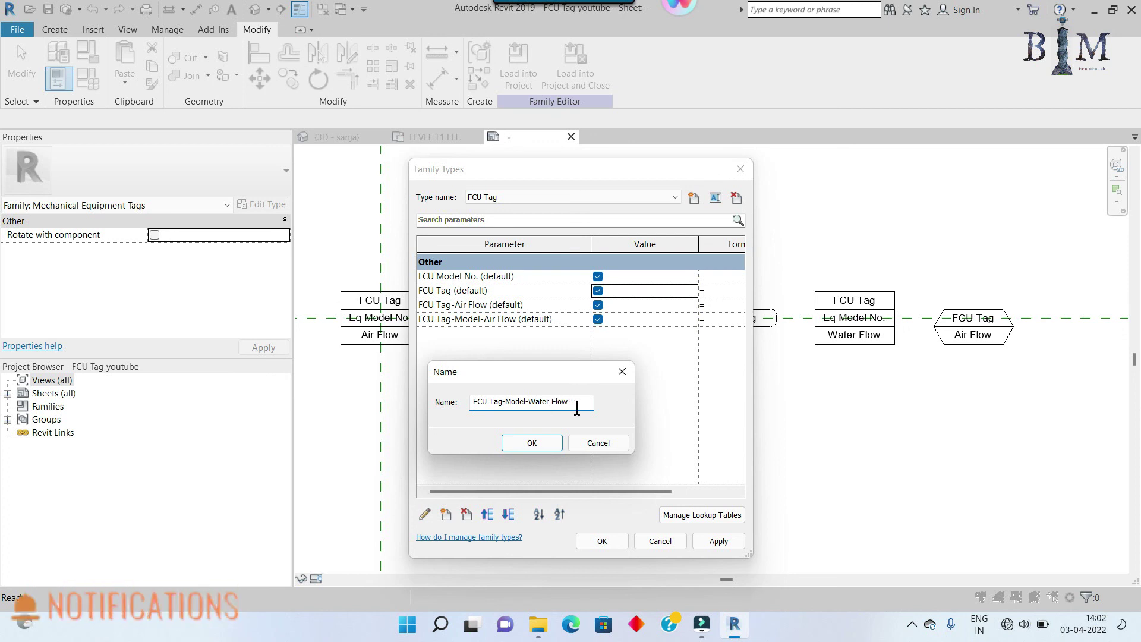
left_click(533, 442)
left_click(446, 515)
type("FCU Tag-Model-Water Flow")
left_click(1005, 347)
left_click(917, 380)
left_click(893, 506)
left_click(1031, 508)
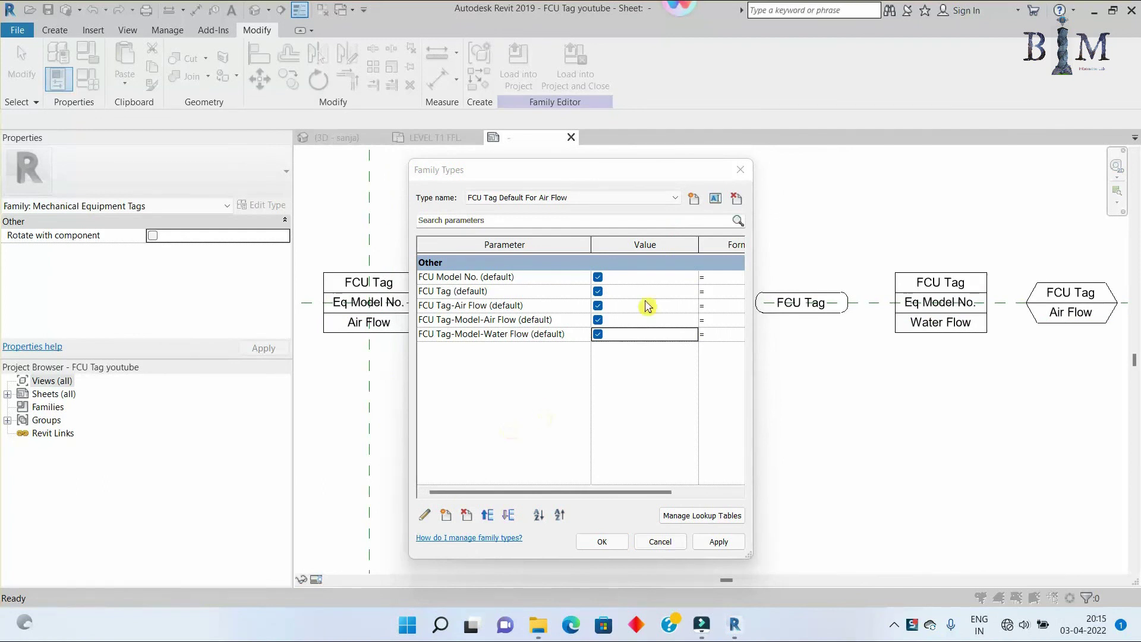
Create type FCU Tag-Water Flow with a same-named Yes/No instance parameter under Other
left_click(694, 198)
type("FCU Tag-Water Flow")
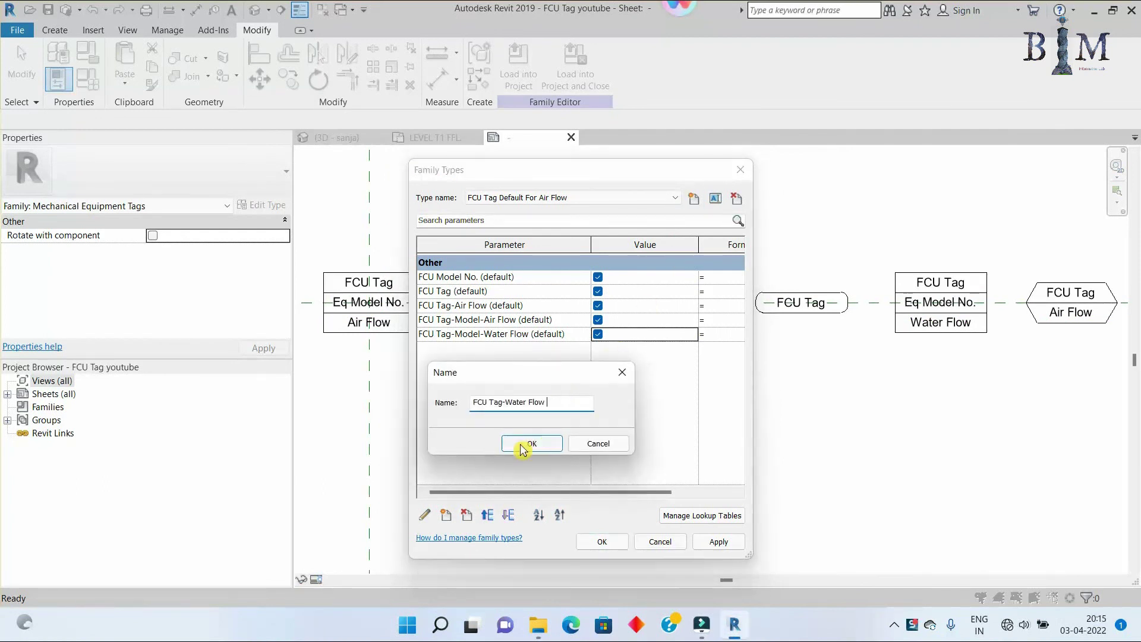
left_click(532, 444)
left_click(446, 514)
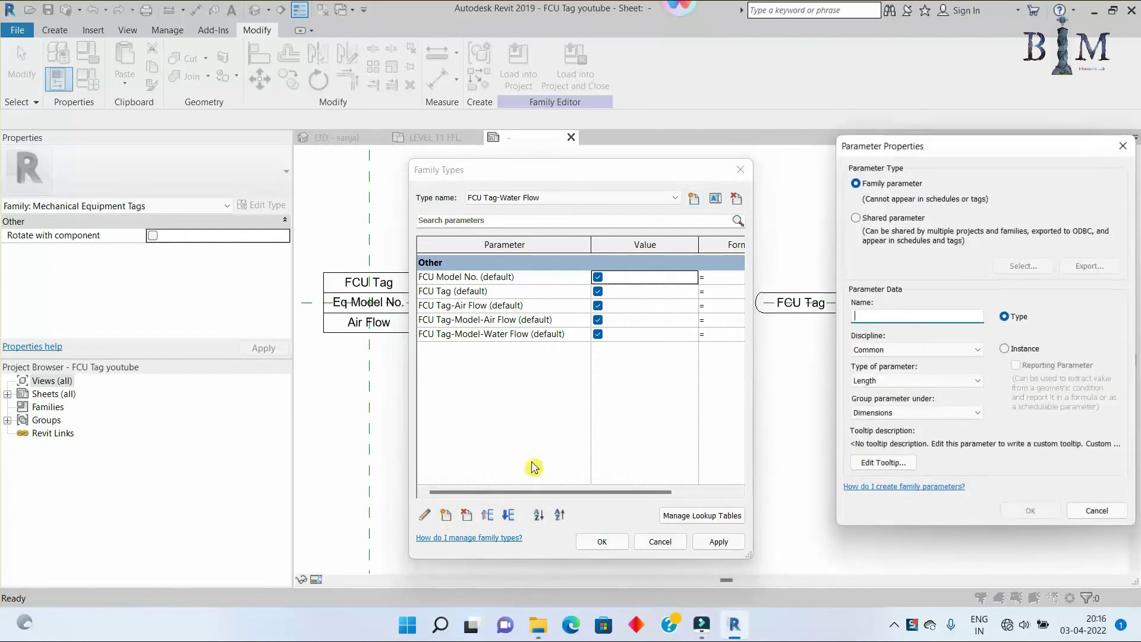
type("FCU Tag-Water Flow")
left_click(1008, 348)
left_click(927, 381)
left_click(932, 508)
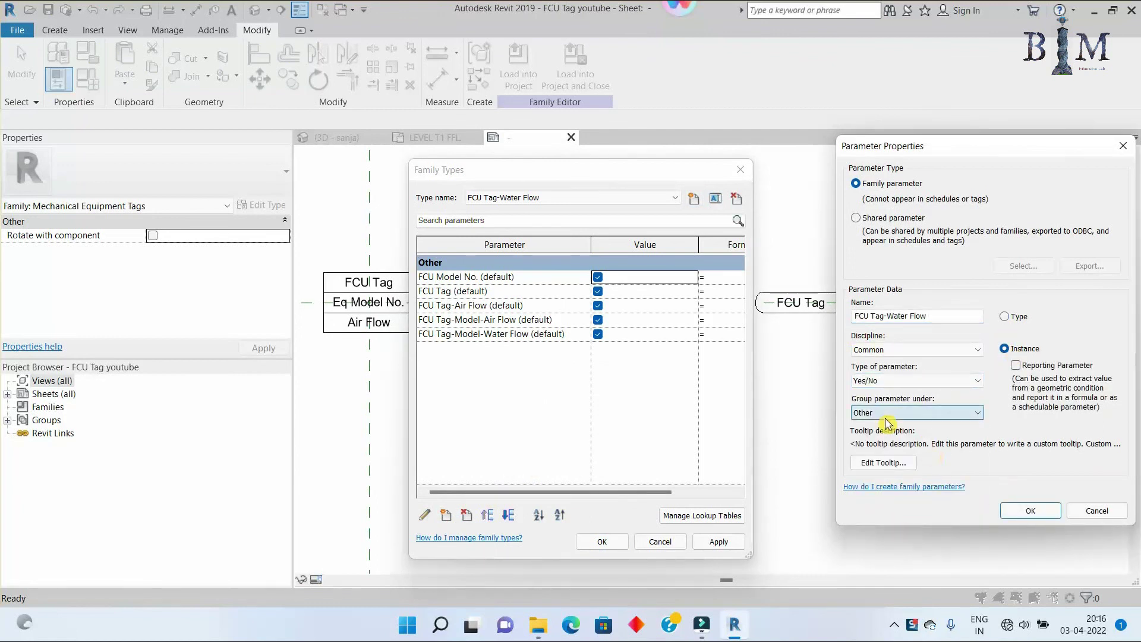
left_click(1029, 510)
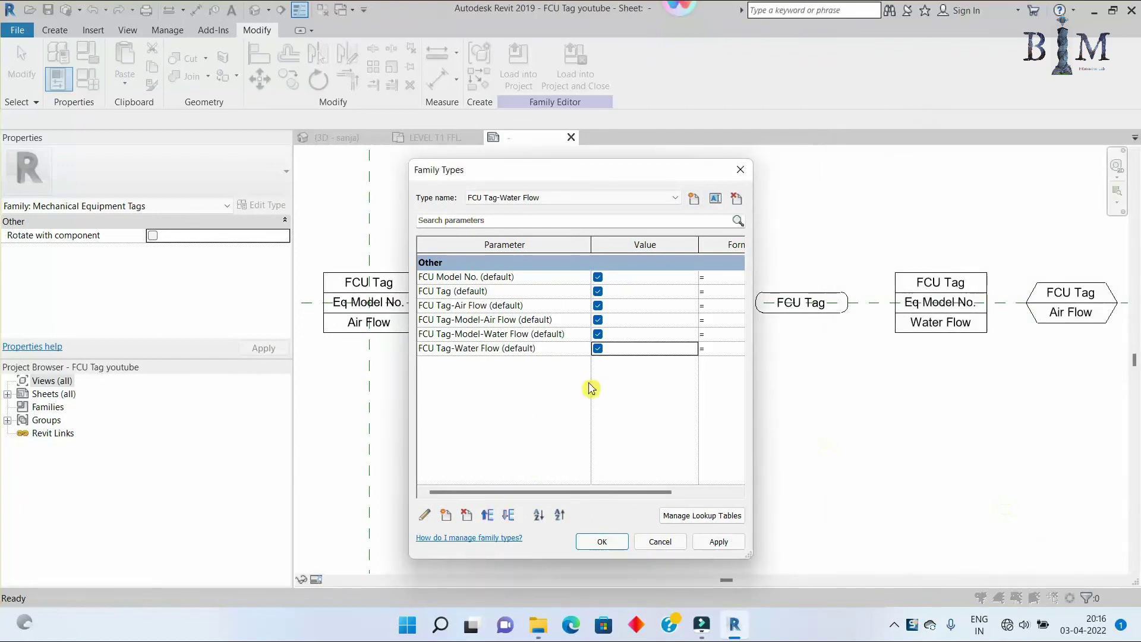
left_click(606, 542)
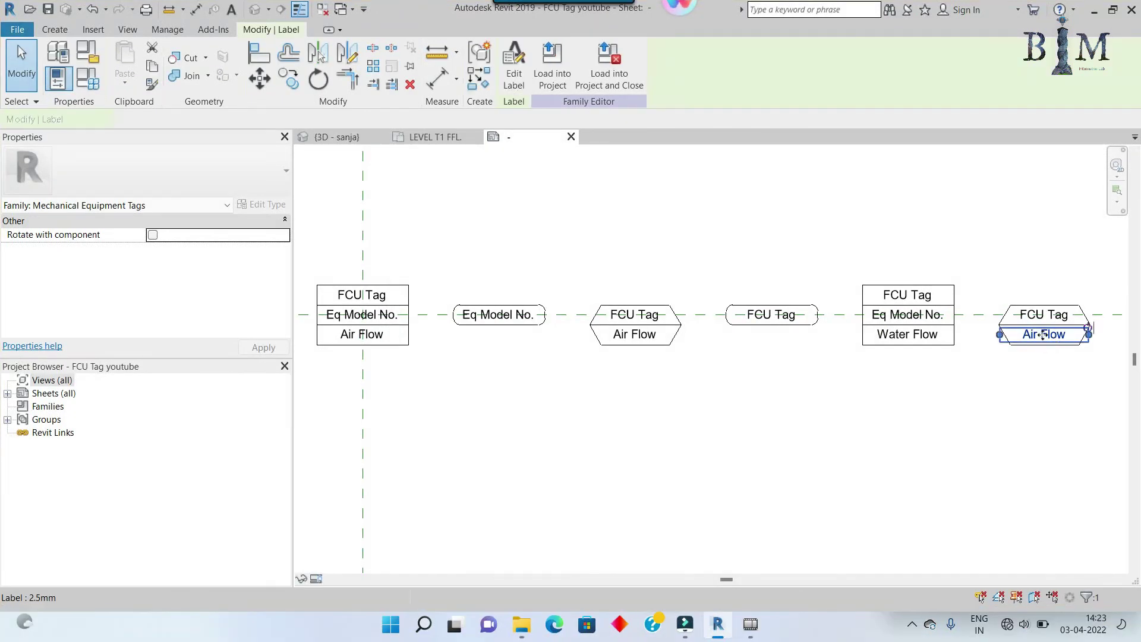
Replace the right tag's Air Flow label with the Water Flow label
key("Delete")
scroll(931, 339, "up", 2)
left_click(938, 347)
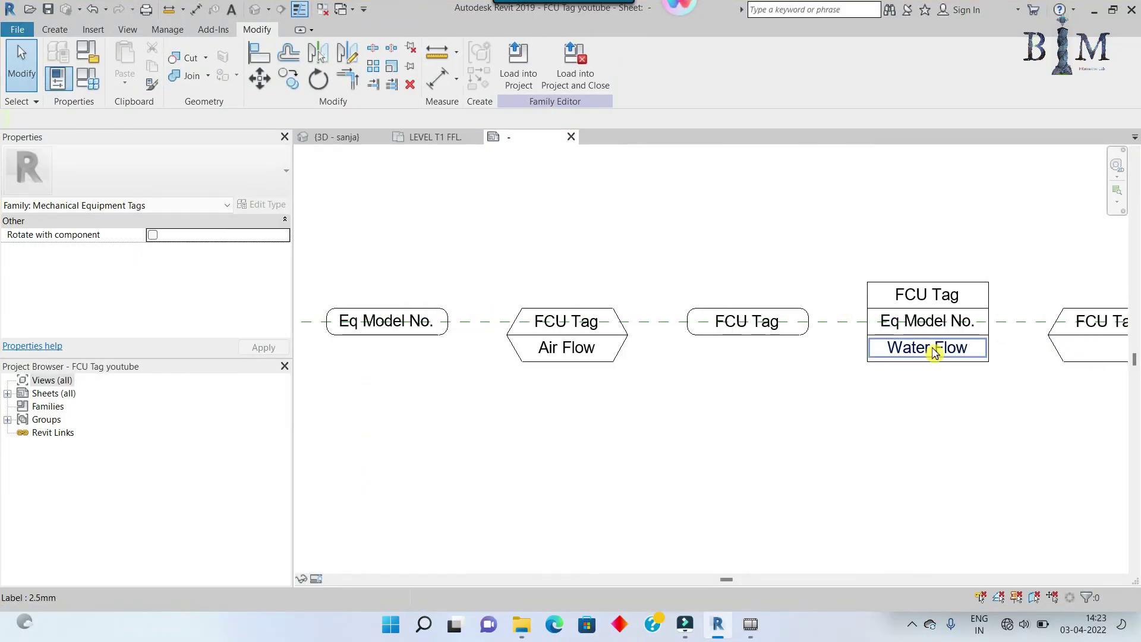
middle_click_drag(936, 348, 784, 328)
left_click_drag(784, 329, 955, 327)
scroll(954, 321, "down", 2)
Tie visibility of the right, three-row and middle tags to FCU Tag-Water Flow, FCU Tag-Model-Water Flow, FCU Tag
left_click_drag(898, 267, 1013, 390)
left_click(286, 235)
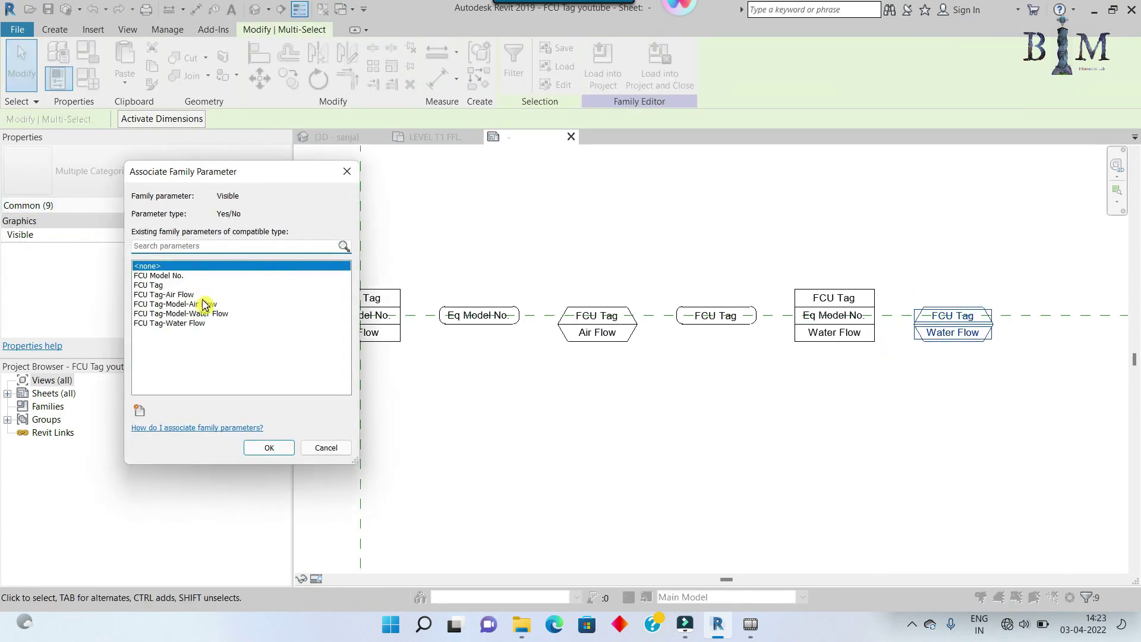
left_click(192, 323)
left_click(269, 448)
left_click_drag(755, 263, 900, 401)
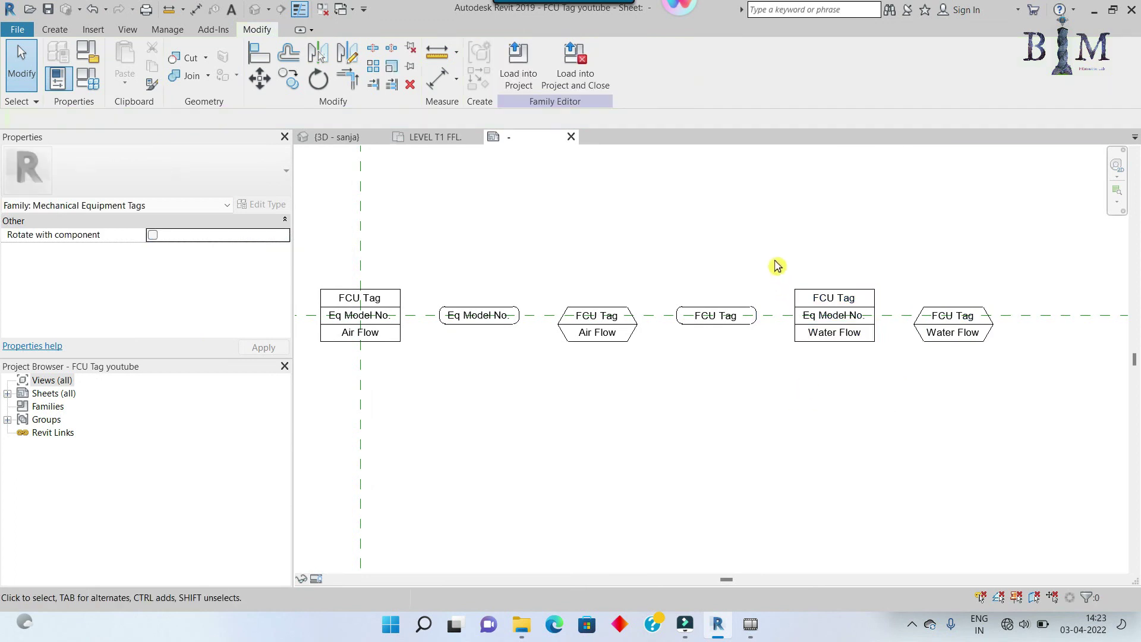
left_click(286, 235)
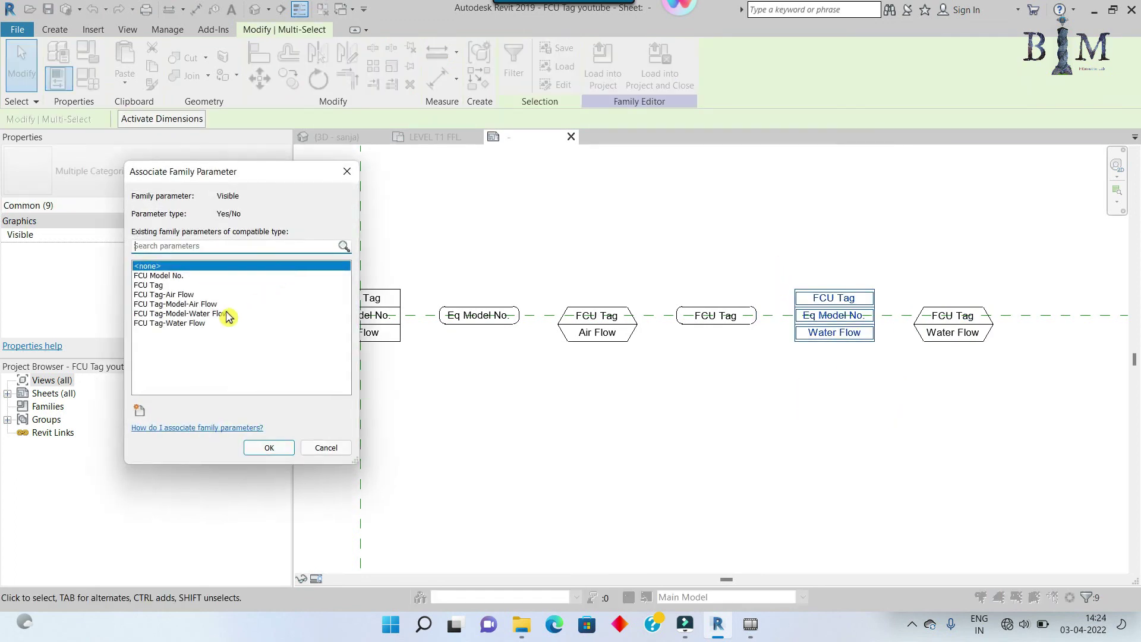
left_click(223, 313)
left_click(268, 450)
left_click_drag(662, 282, 763, 366)
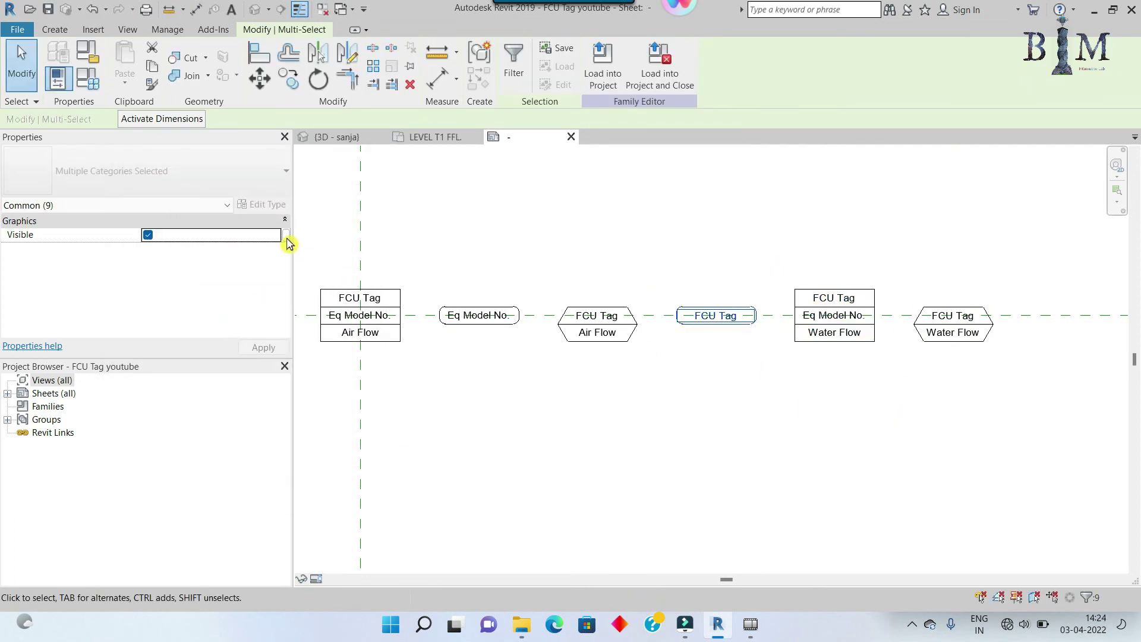
left_click(287, 235)
left_click(156, 284)
left_click(269, 448)
Tie the Air Flow tag's visibility to its parameter and Eq Model No. to FCU Model No
left_click_drag(507, 239, 629, 385)
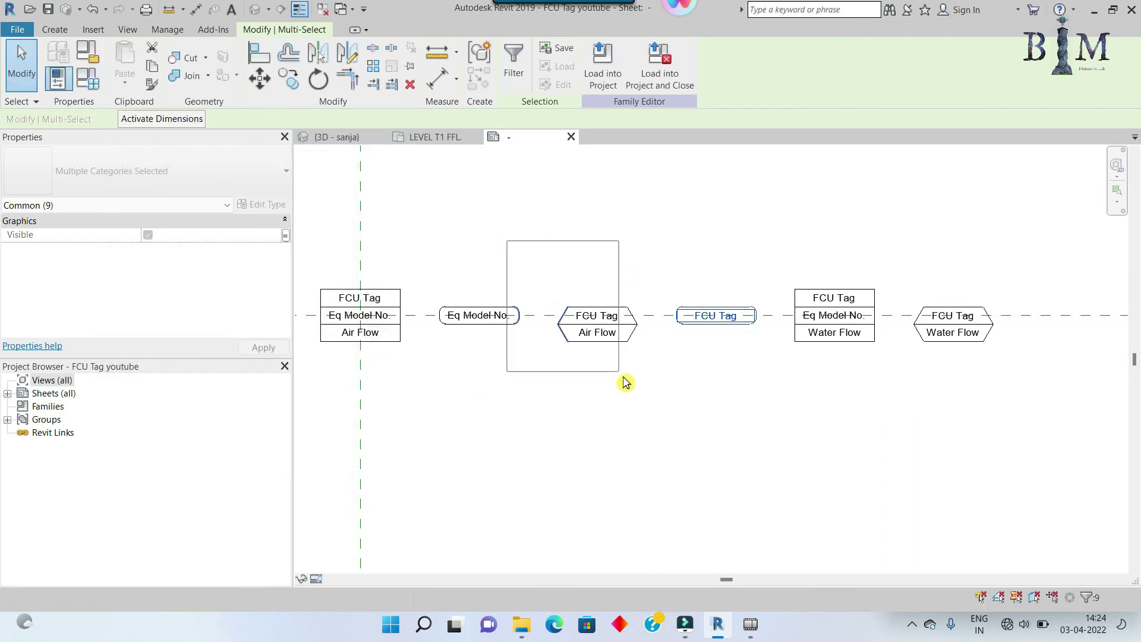
left_click_drag(547, 293, 604, 365)
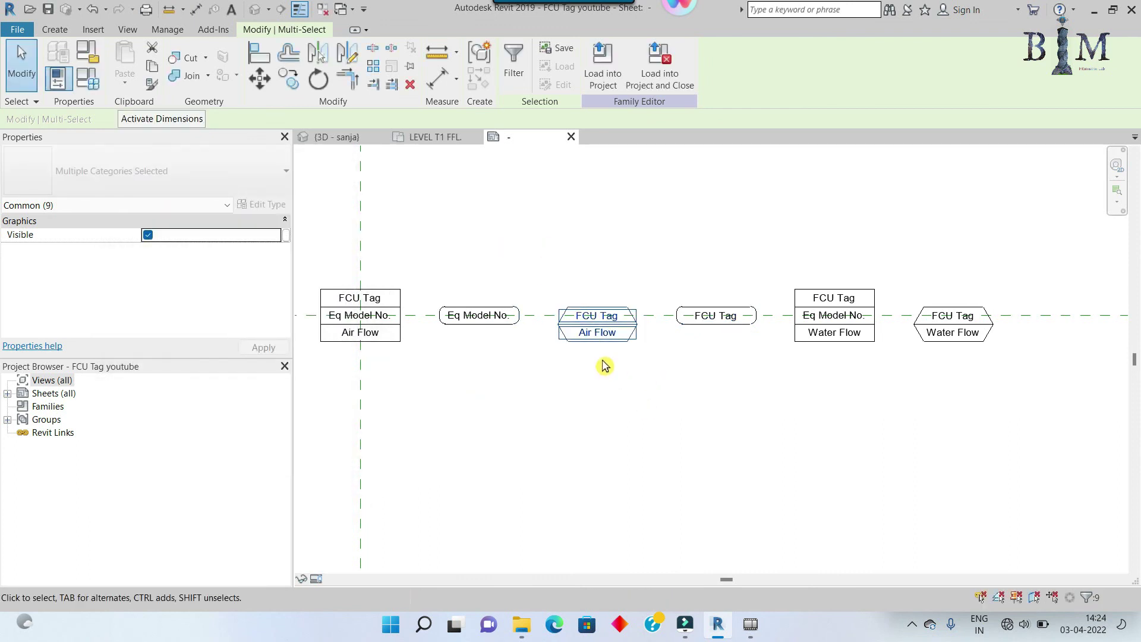
left_click(287, 235)
left_click(155, 300)
left_click(269, 449)
left_click_drag(431, 277, 527, 376)
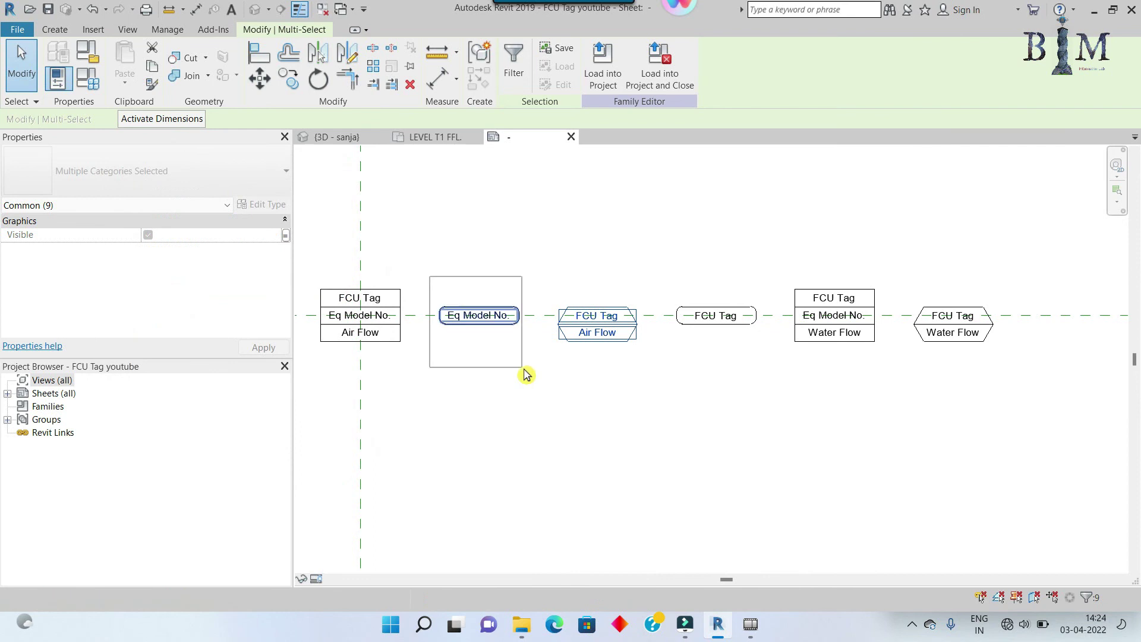
left_click(286, 234)
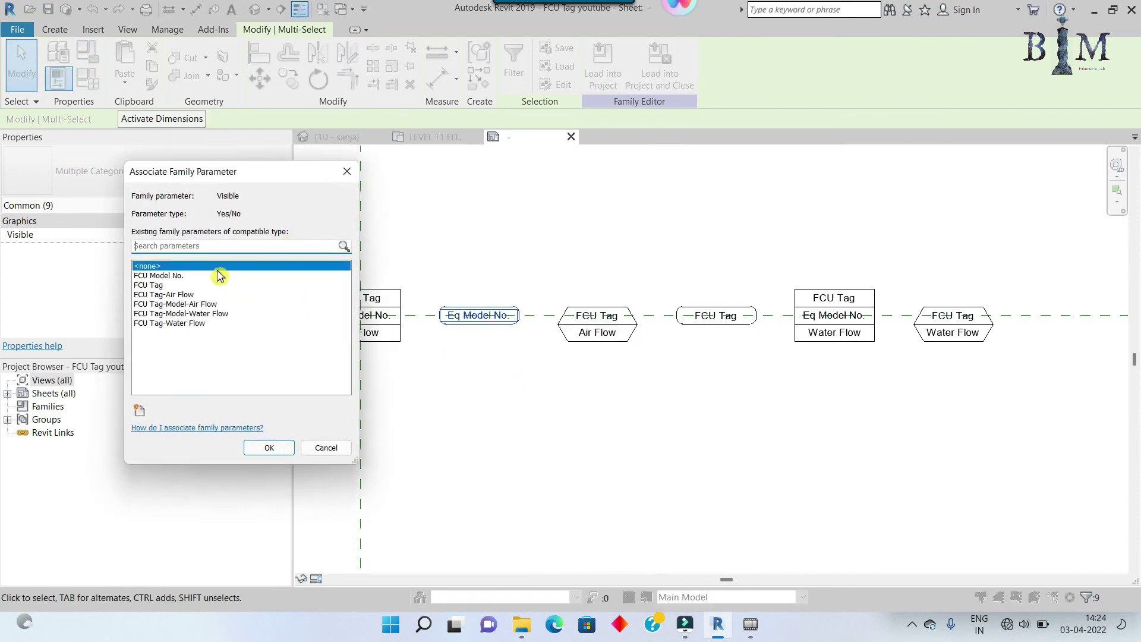
left_click(179, 276)
left_click(268, 448)
middle_click_drag(421, 434, 577, 438)
left_click_drag(386, 227, 572, 420)
middle_click_drag(500, 374, 419, 382)
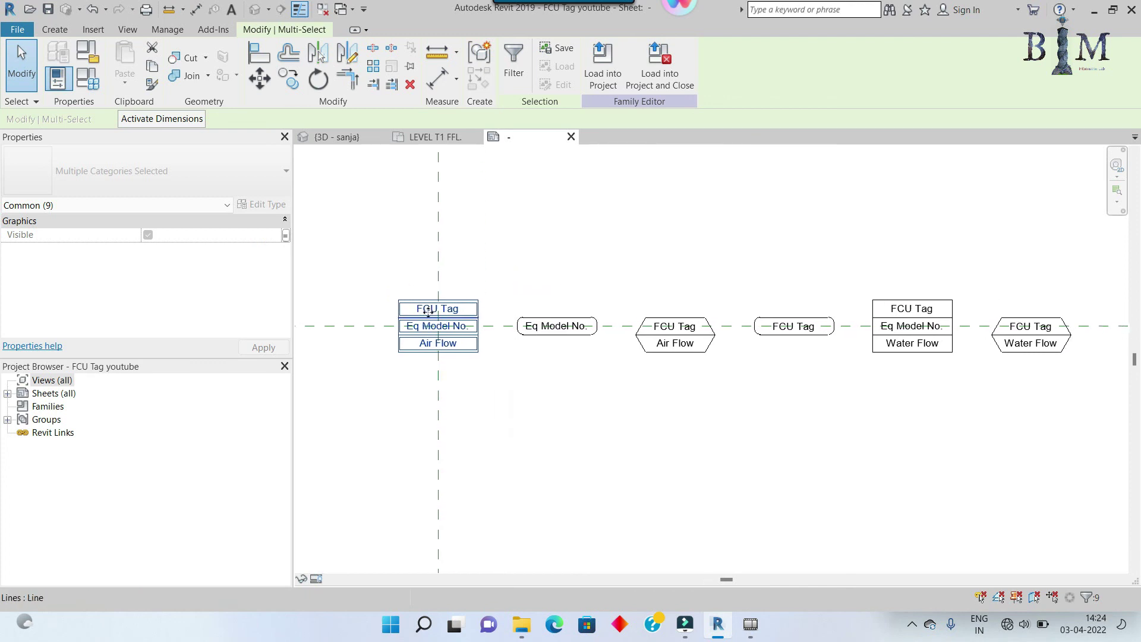
left_click(547, 439)
left_click(548, 440)
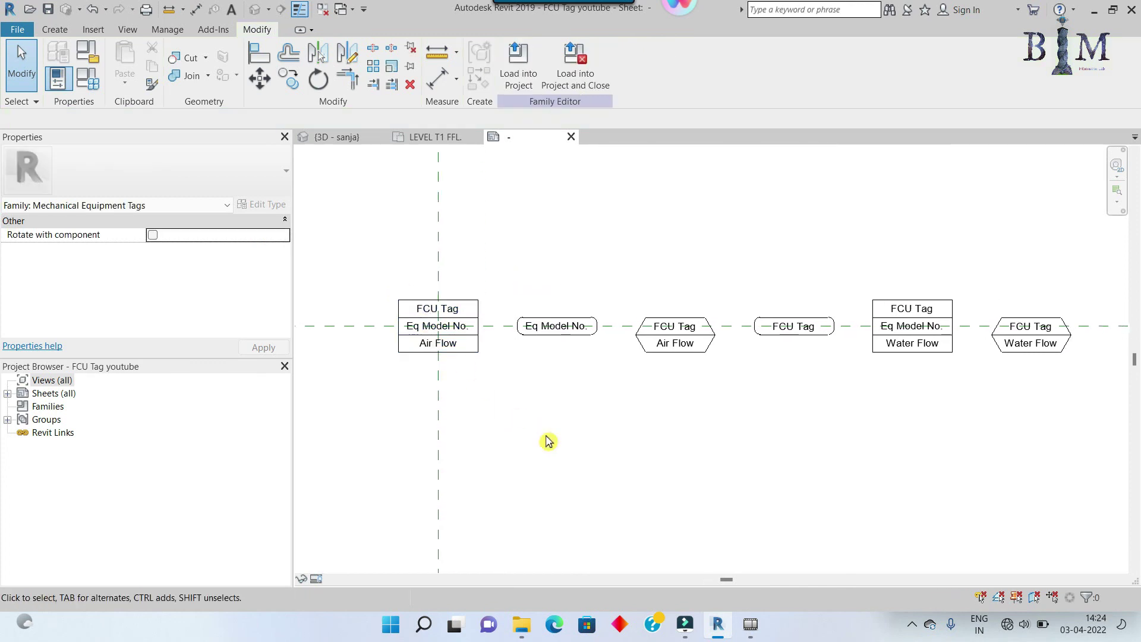
scroll(548, 441, "down", 1)
Make the right FCU Tag/Water Flow, three-row Water Flow and middle FCU Tag tags detail groups
left_click_drag(895, 294, 1016, 421)
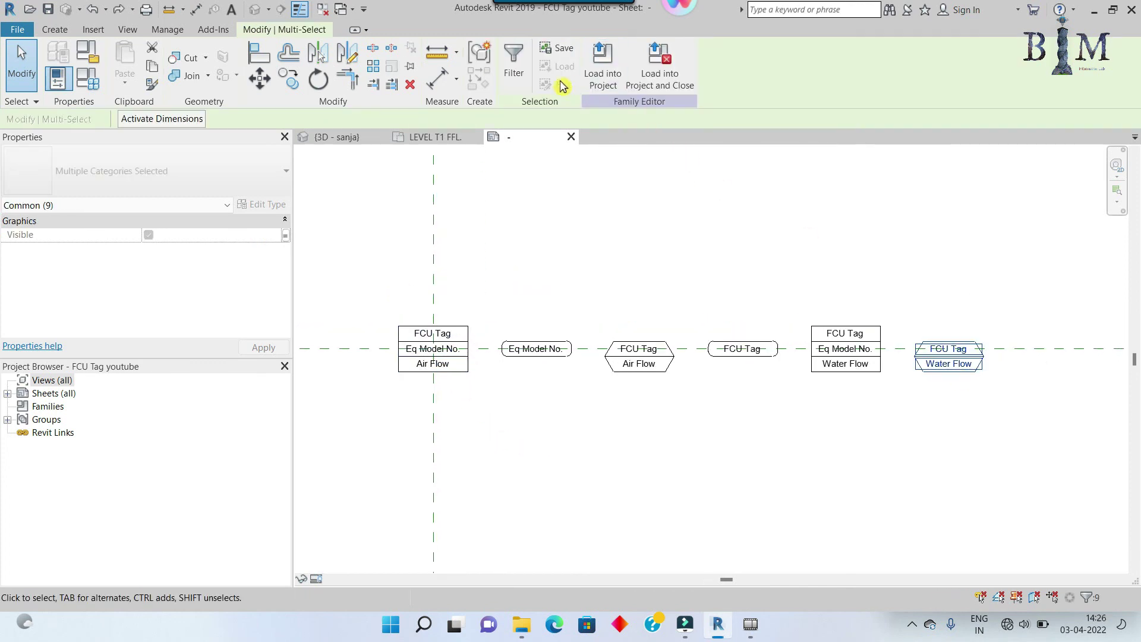
left_click(473, 61)
left_click(531, 344)
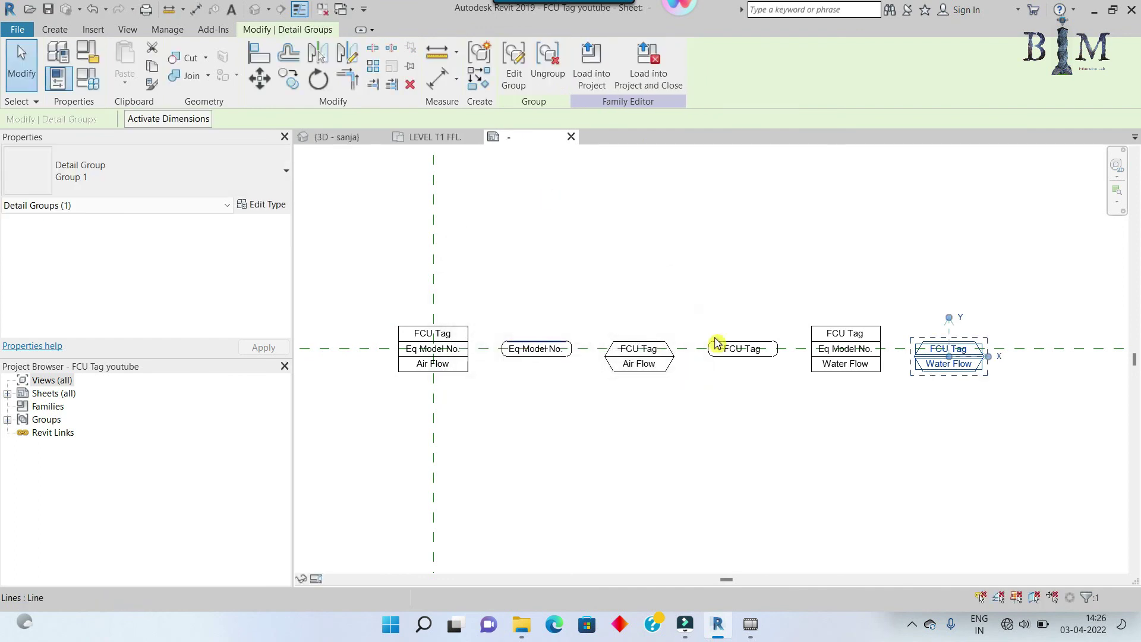
left_click_drag(805, 289, 895, 426)
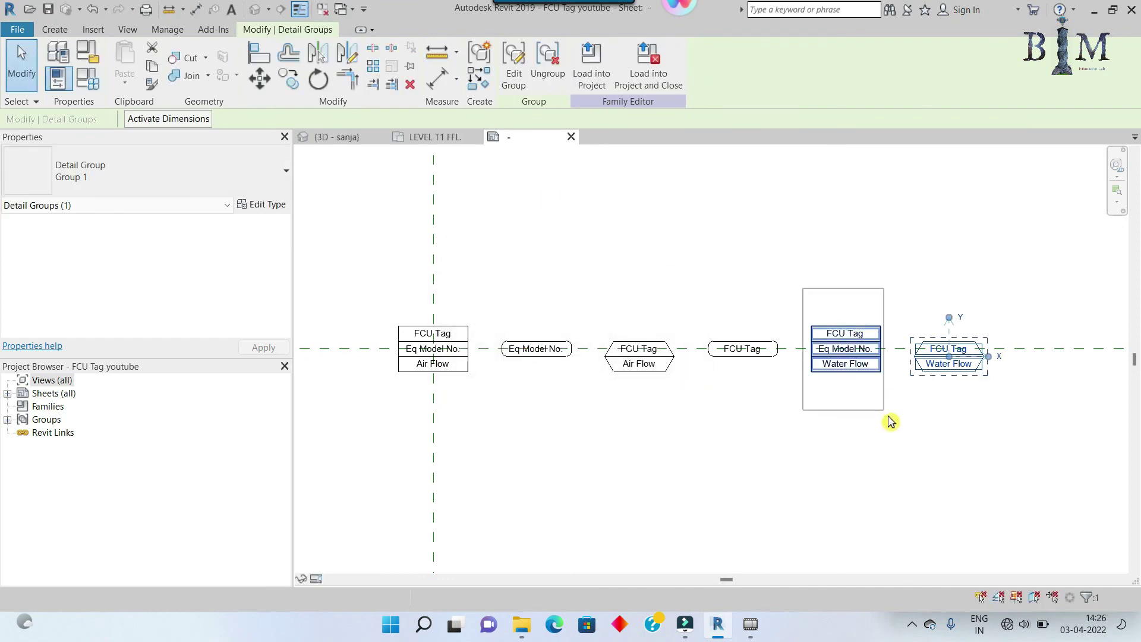
left_click(473, 61)
left_click(527, 345)
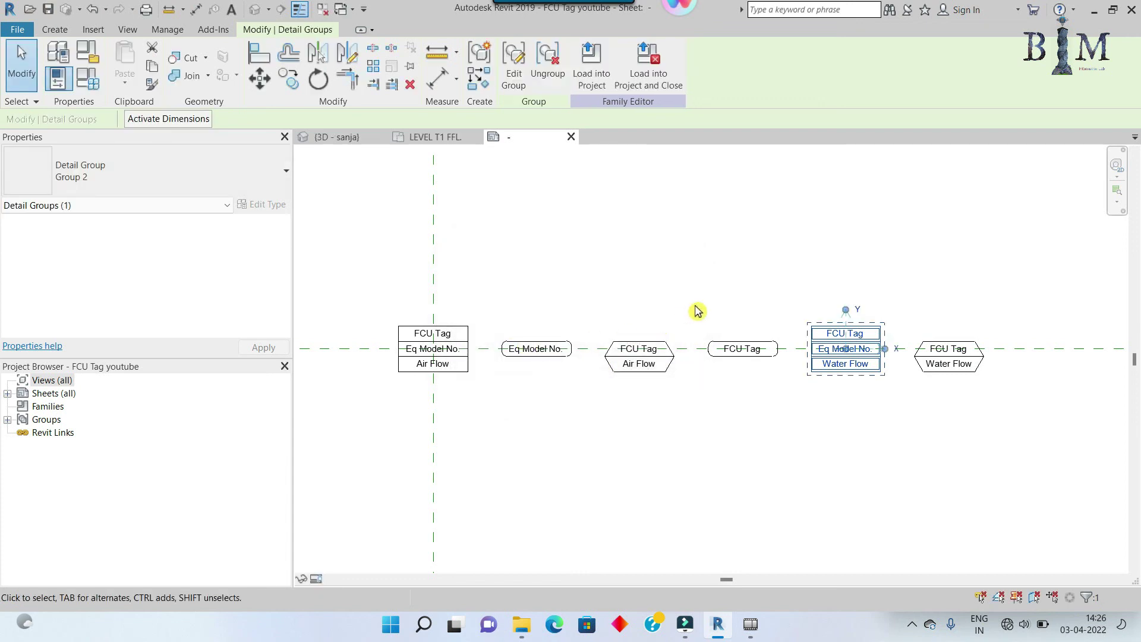
left_click_drag(694, 307, 793, 385)
left_click(478, 56)
left_click(526, 345)
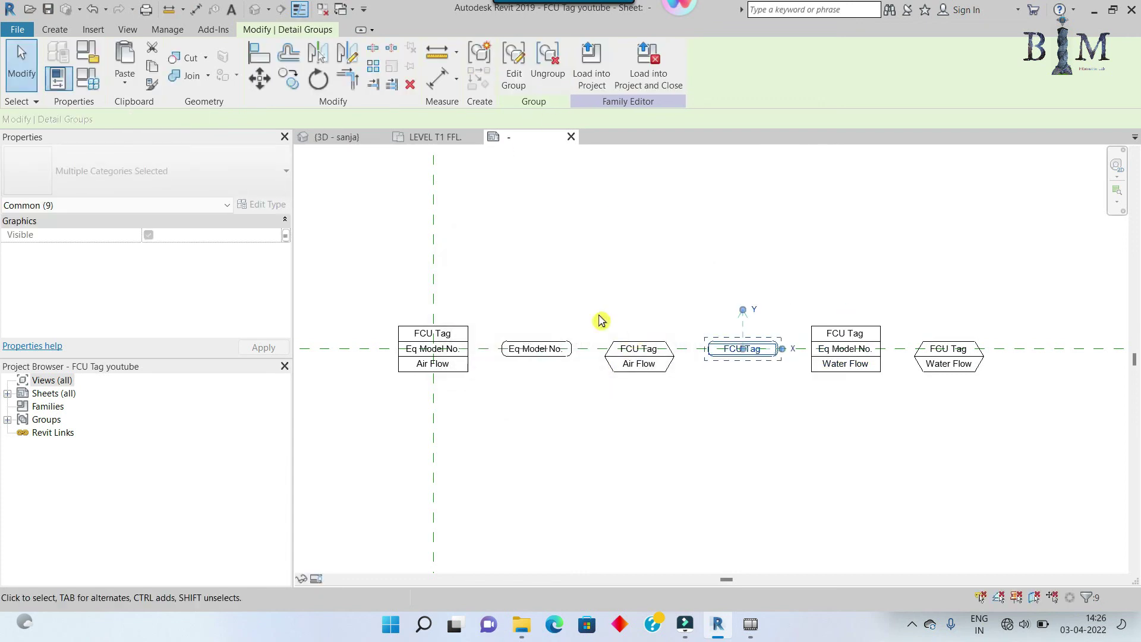
Make the FCU Tag/Air Flow, Eq Model No. and first three-row tags detail groups
left_click_drag(581, 300, 702, 425)
left_click(480, 56)
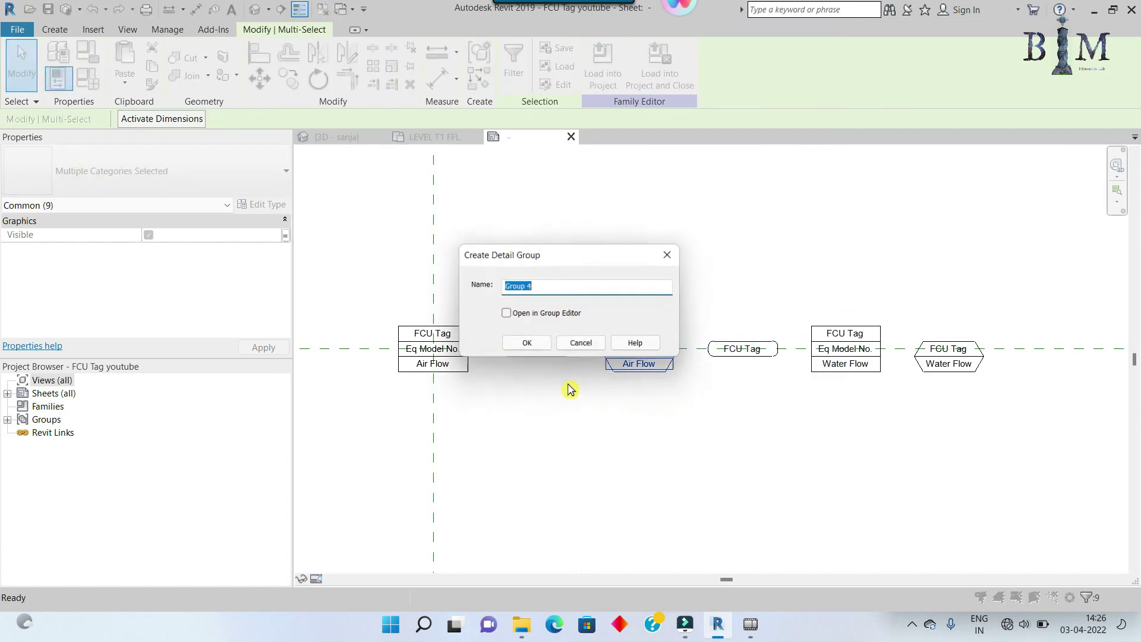
left_click(527, 343)
left_click_drag(487, 306, 587, 425)
left_click(479, 55)
left_click(527, 340)
left_click_drag(375, 271, 481, 428)
left_click(482, 57)
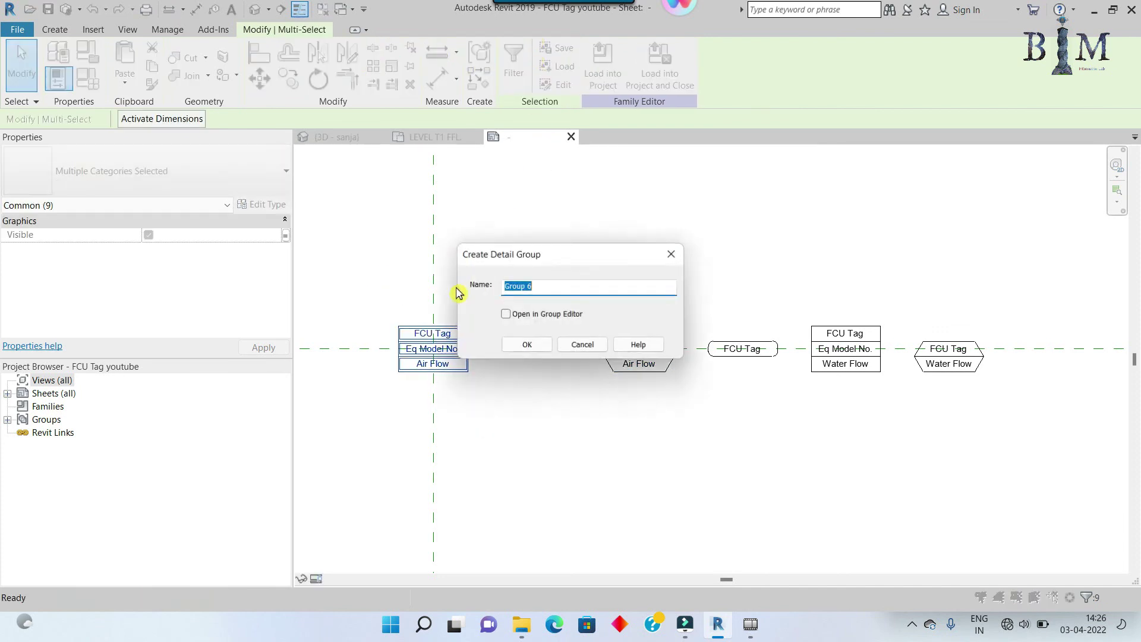
left_click(525, 342)
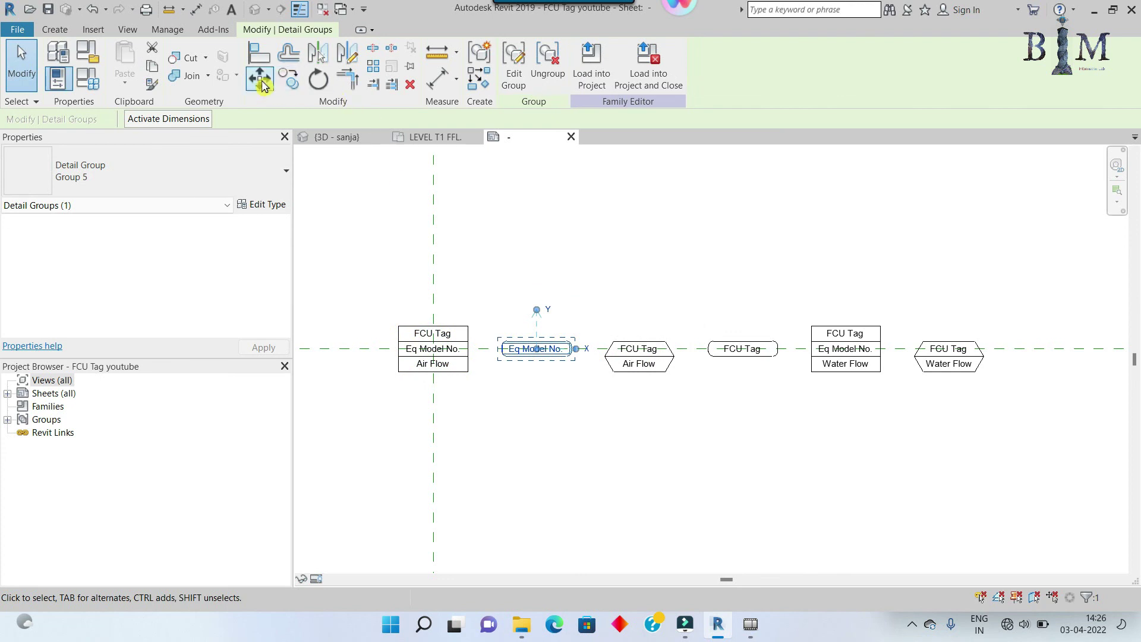
Move the selected group and the FCU Tag/Air Flow group onto the central crossing
left_click(263, 84)
scroll(458, 319, "up", 5)
scroll(601, 331, "down", 2)
scroll(586, 327, "up", 2)
scroll(586, 328, "up", 2)
left_click(571, 311)
scroll(571, 311, "down", 4)
left_click(875, 331)
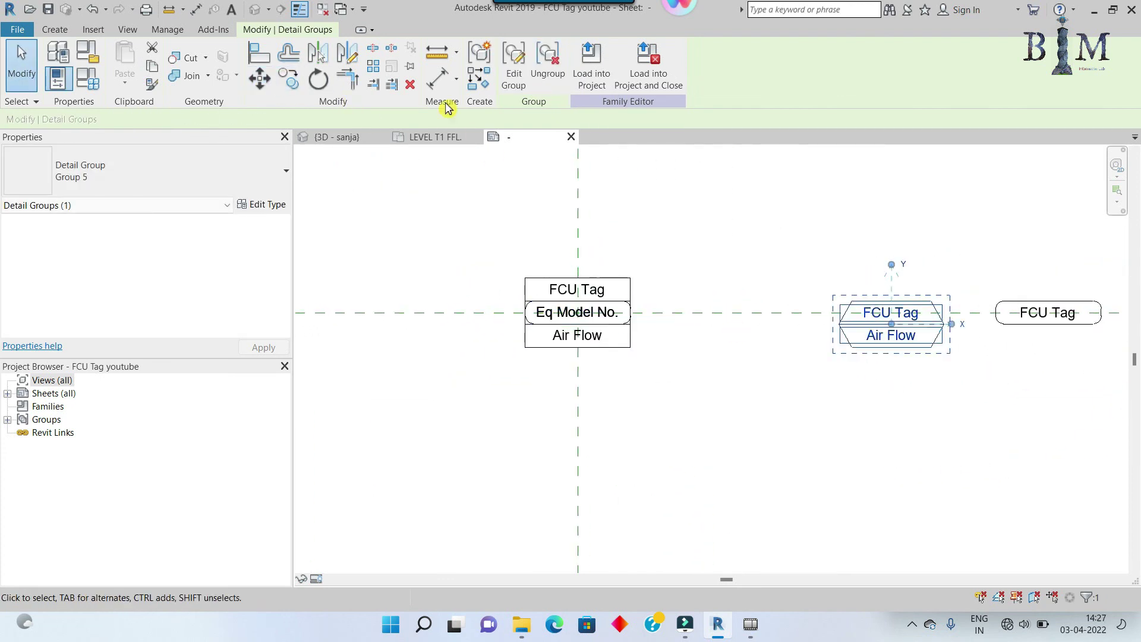
left_click(254, 83)
left_click(841, 330)
scroll(534, 313, "up", 2)
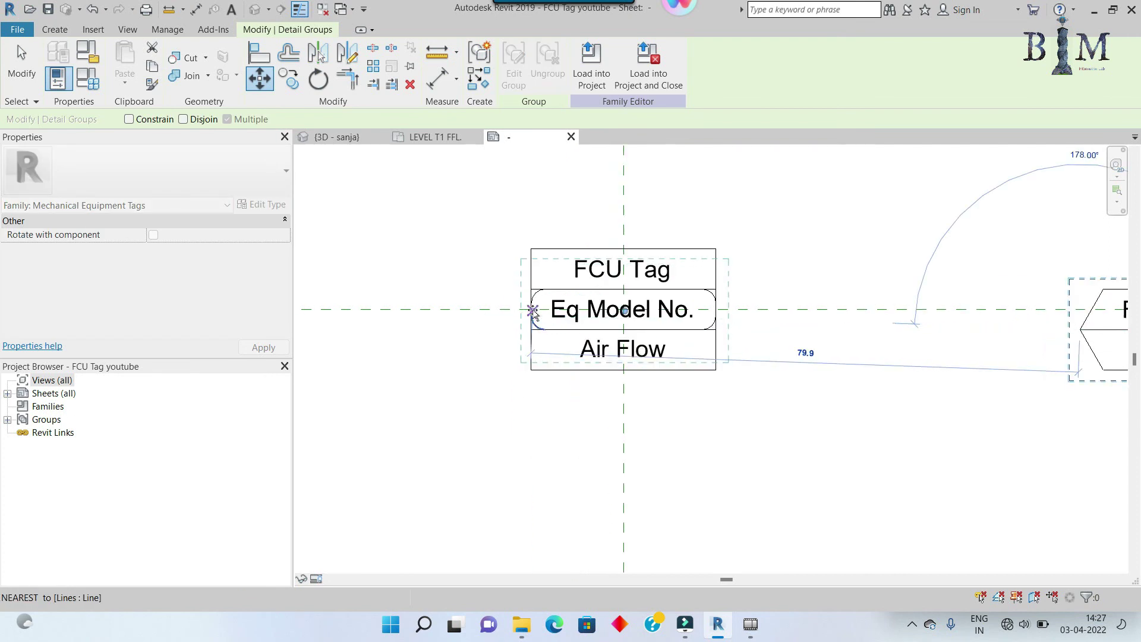
scroll(533, 314, "up", 1)
left_click(530, 311)
scroll(666, 333, "down", 3)
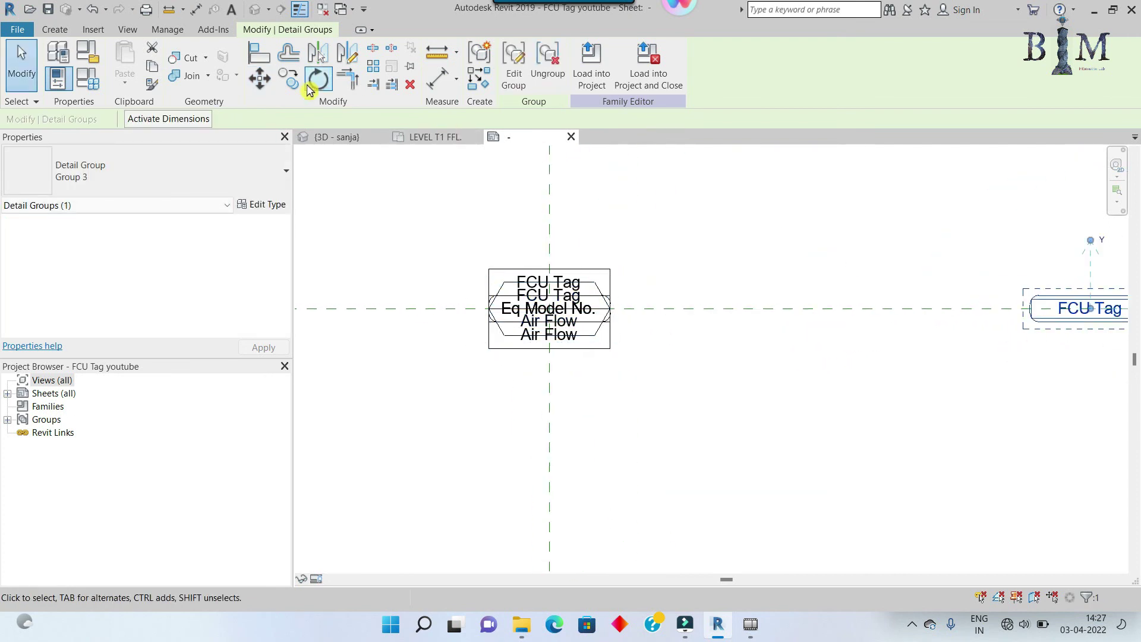
Move the remaining groups onto the stack, finishing with the right FCU Tag/Water Flow group
left_click(260, 78)
scroll(902, 268, "up", 2)
left_click(1032, 313)
scroll(603, 324, "up", 2)
left_click(489, 314)
scroll(955, 370, "down", 3)
scroll(1063, 329, "up", 2)
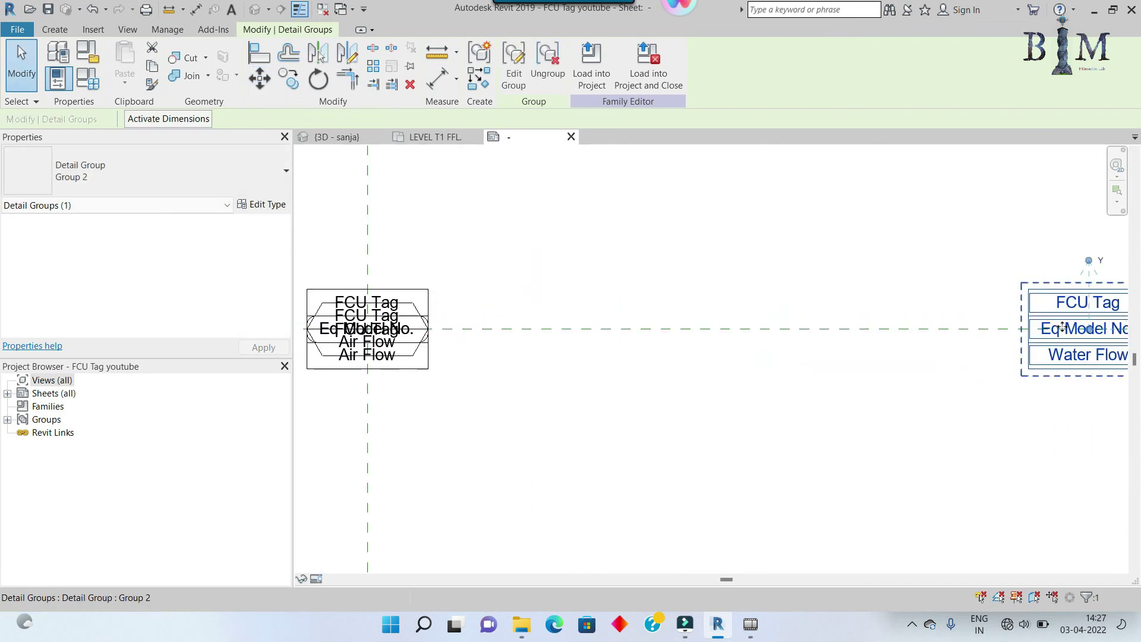
key("m")
key("v")
left_click(1030, 328)
scroll(465, 326, "up", 2)
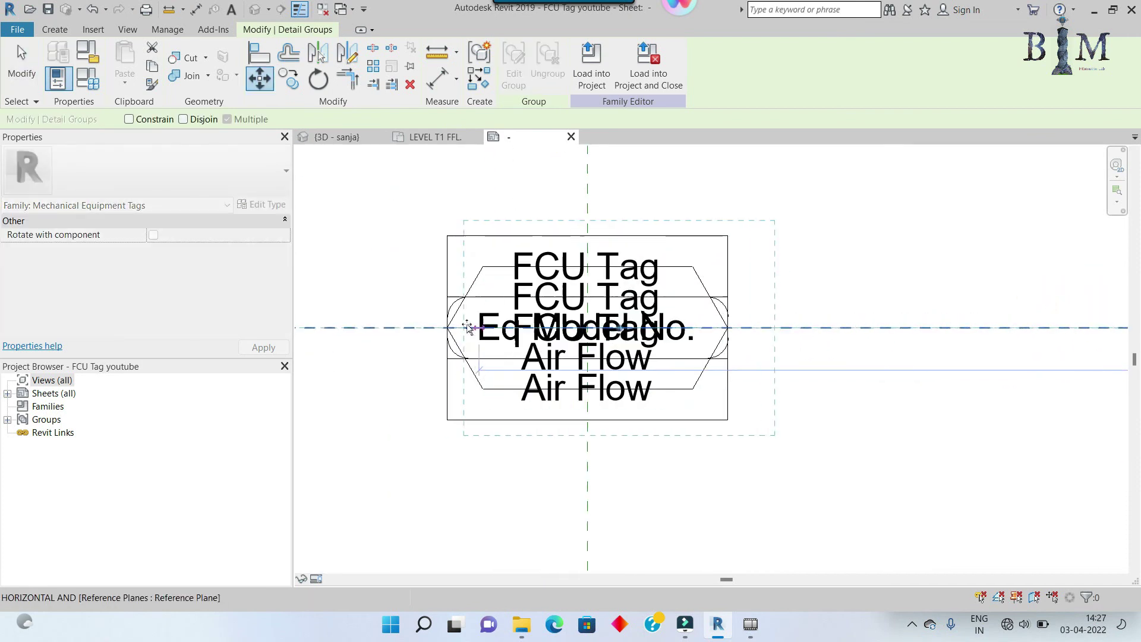
left_click(465, 327)
scroll(466, 327, "down", 3)
left_click(989, 352)
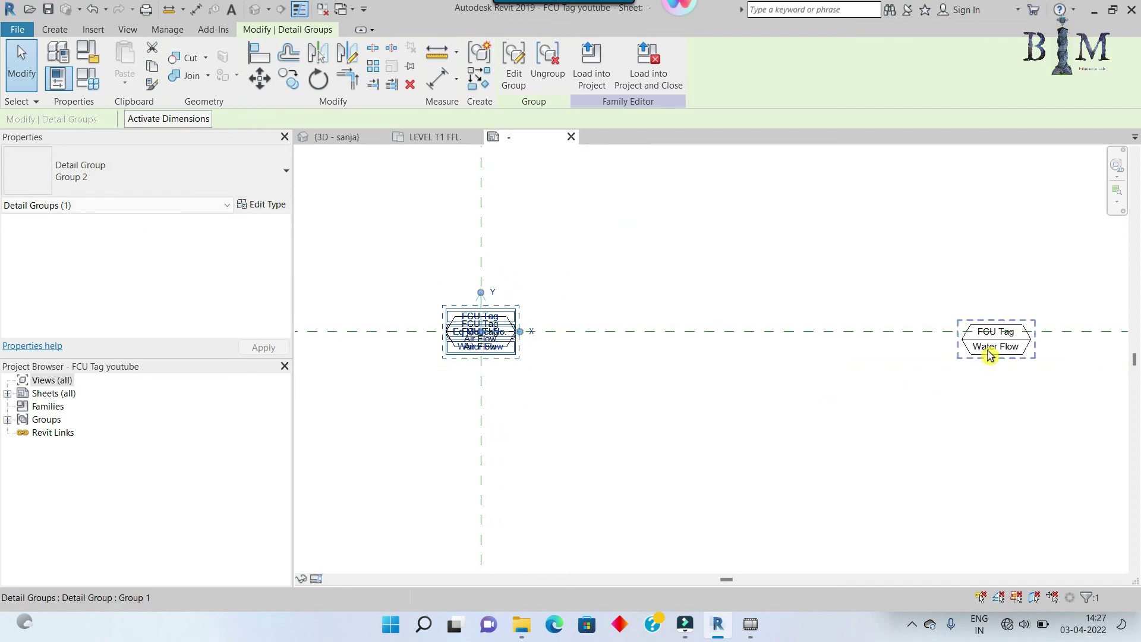
left_click(260, 80)
left_click(996, 339)
scroll(651, 351, "up", 2)
scroll(650, 351, "up", 3)
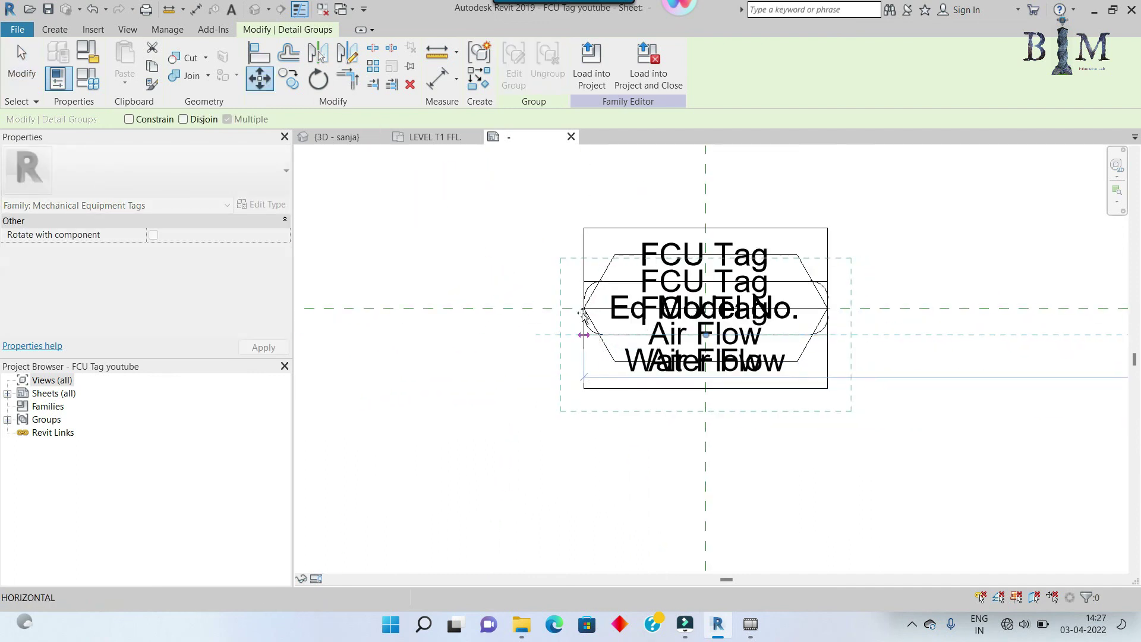
left_click(583, 311)
scroll(576, 309, "down", 1)
scroll(678, 308, "down", 3)
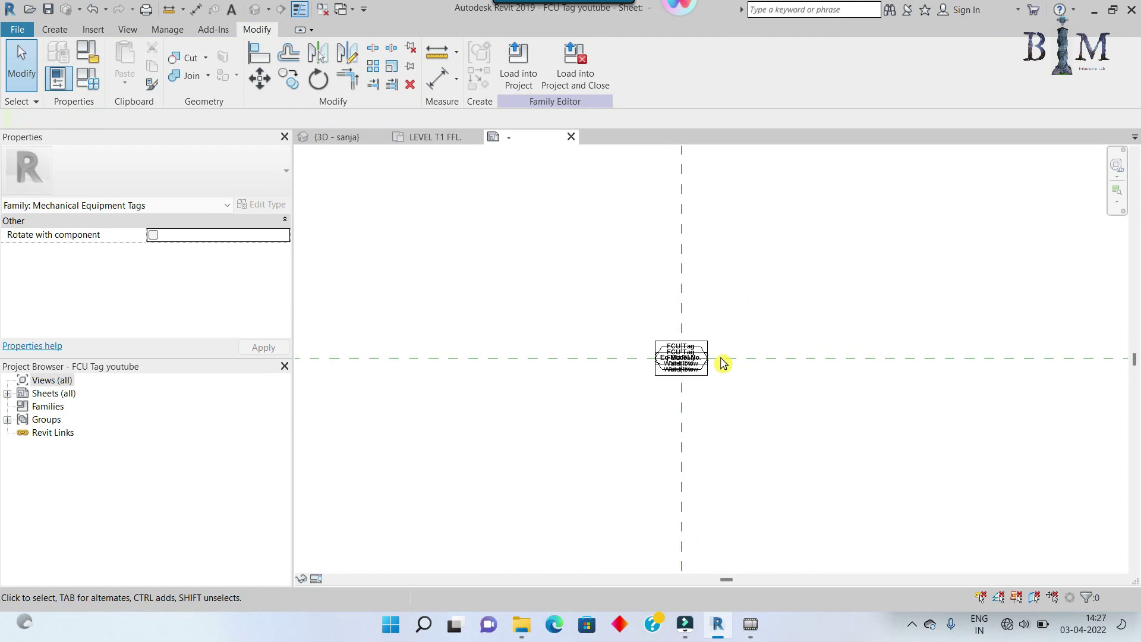
scroll(705, 356, "up", 3)
scroll(754, 289, "up", 1)
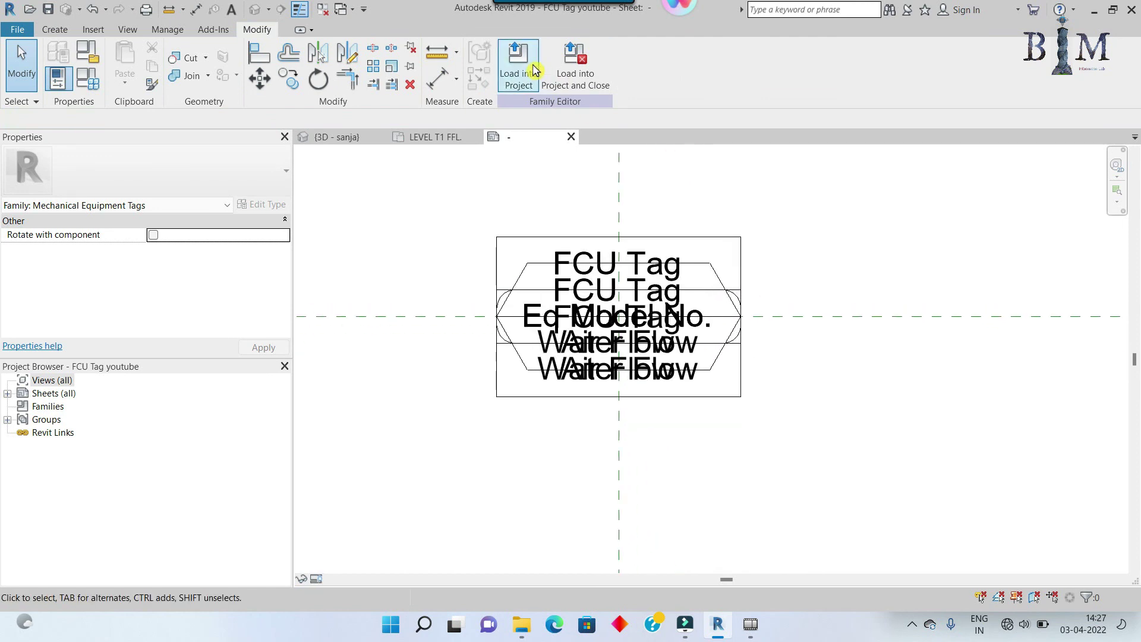
Reload the tag family, overwriting the old one, and set the FCU-2 tag to Air Flow
left_click(533, 64)
left_click(599, 298)
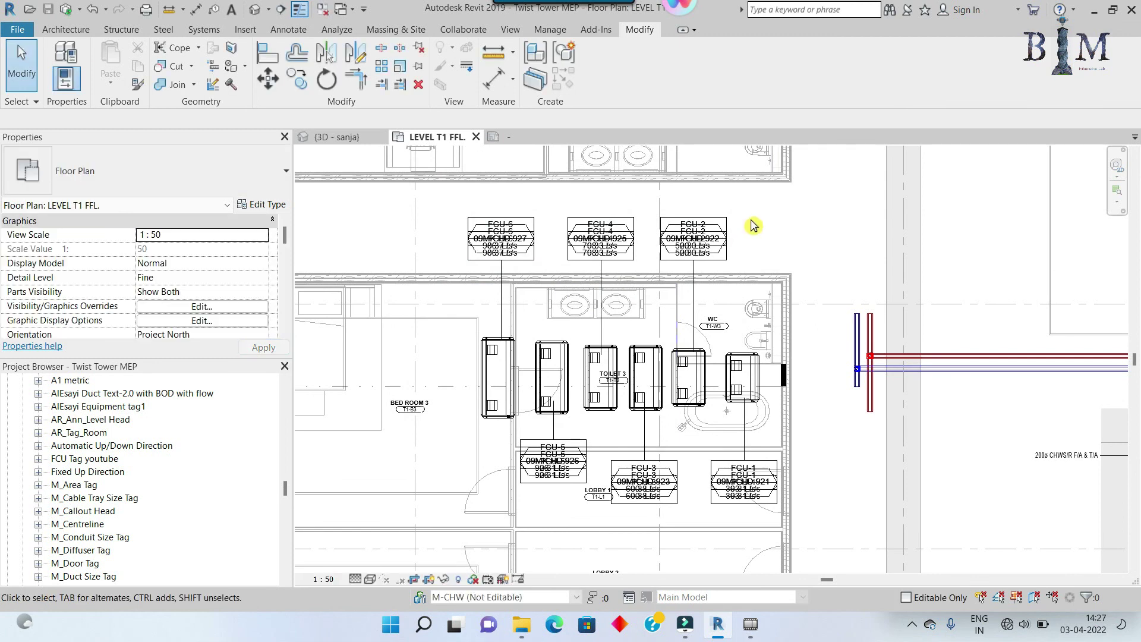
left_click(776, 201)
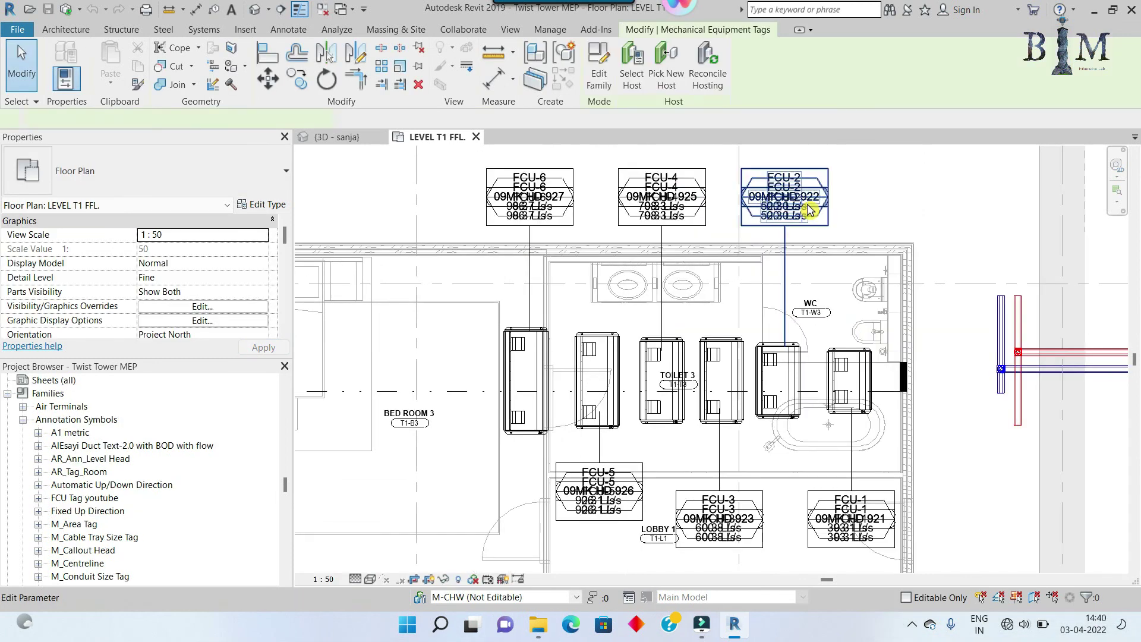
left_click(178, 170)
left_click(101, 297)
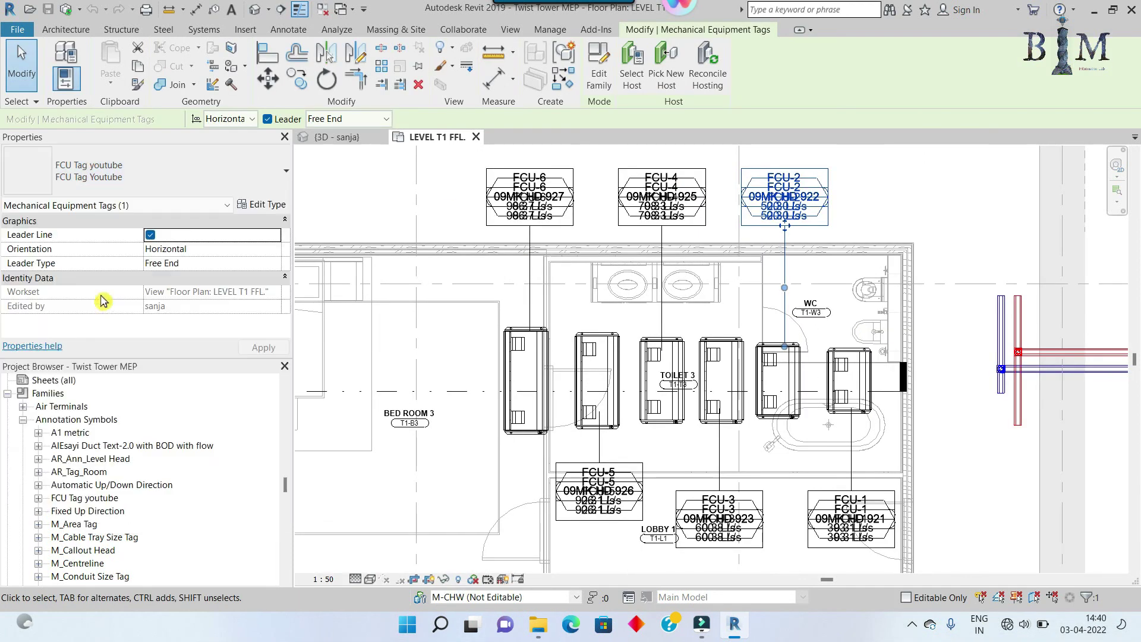
Set FCU-4 to Model-Air Flow and FCU-6 to Model-Water Flow, leaving FCU-5 unchanged
left_click(662, 196)
left_click(287, 170)
scroll(117, 327, "up", 3)
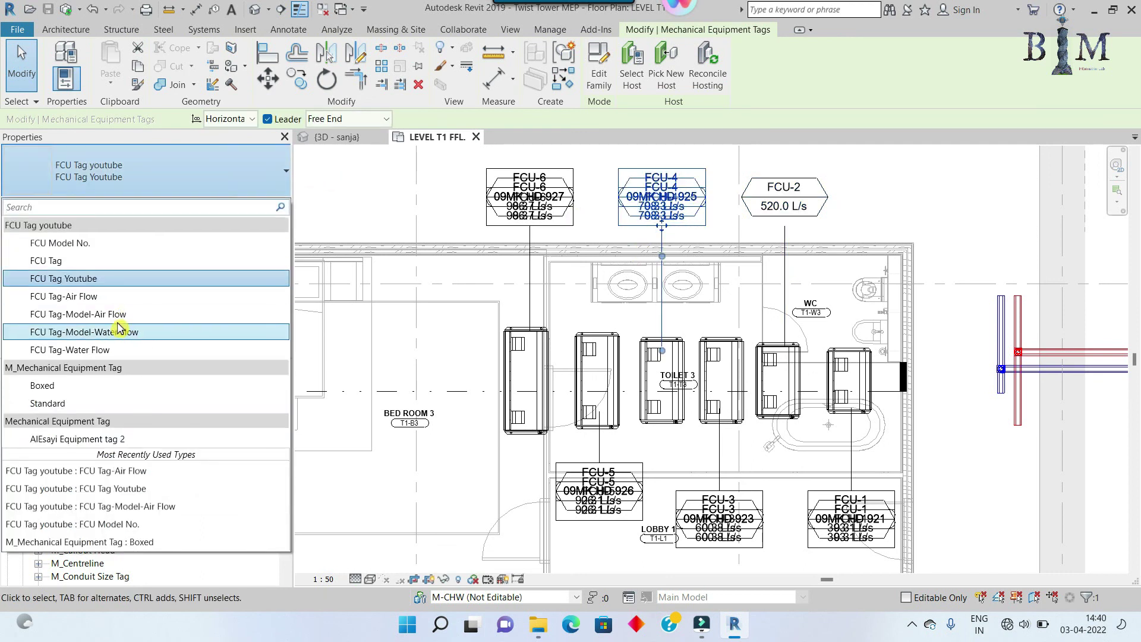
left_click(117, 331)
left_click(530, 196)
left_click(280, 173)
scroll(117, 326, "up", 3)
left_click(117, 331)
left_click(429, 185)
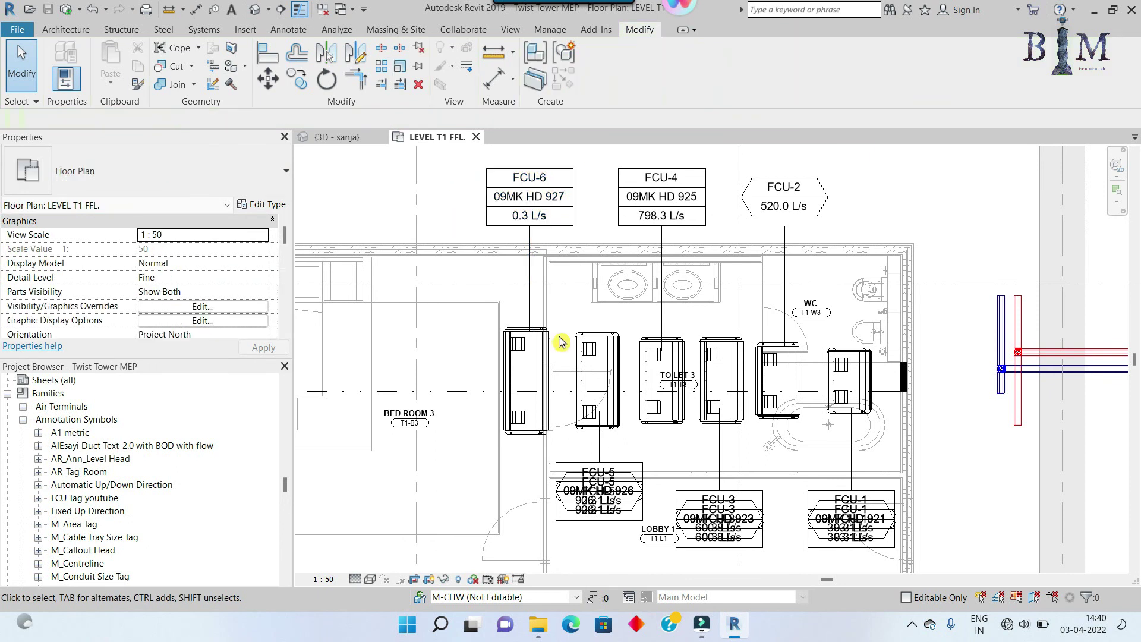
left_click(609, 489)
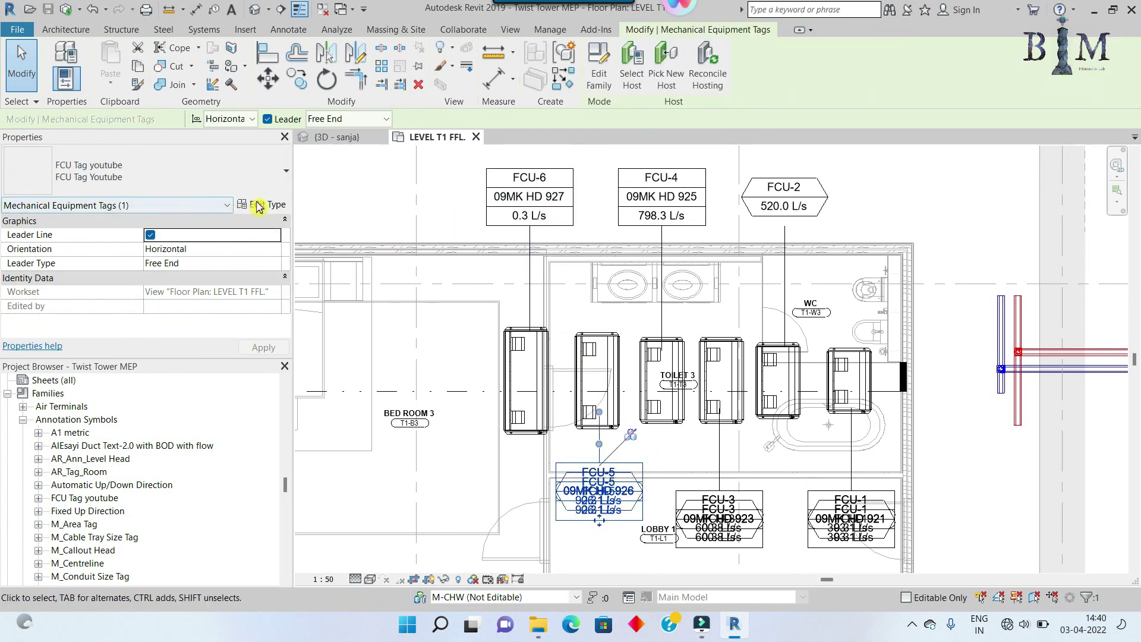
left_click(263, 184)
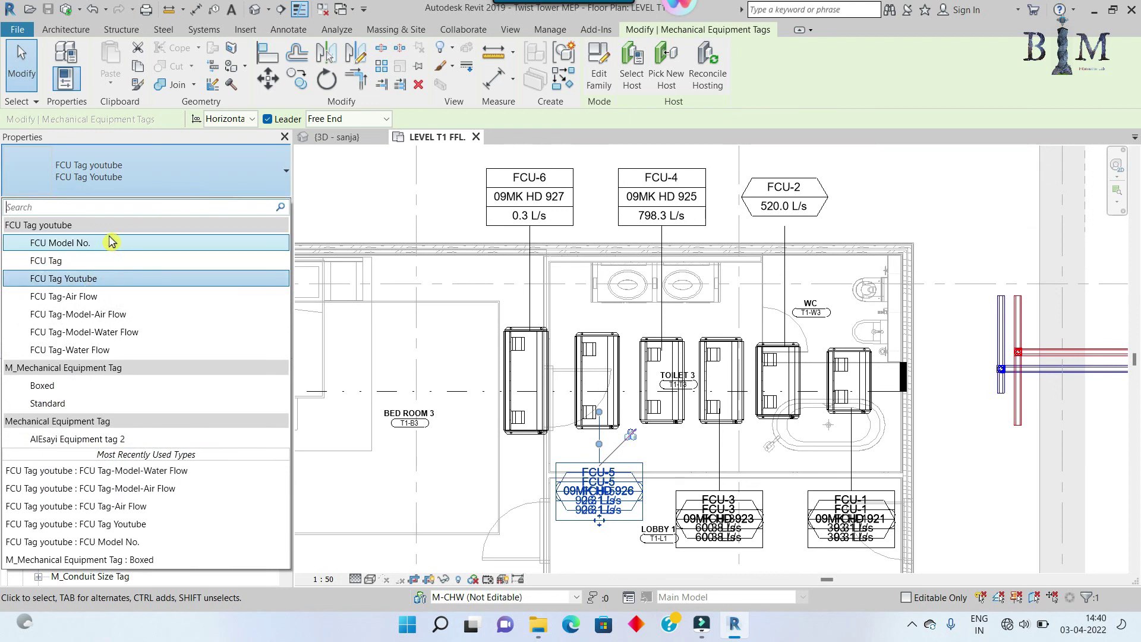
left_click(183, 183)
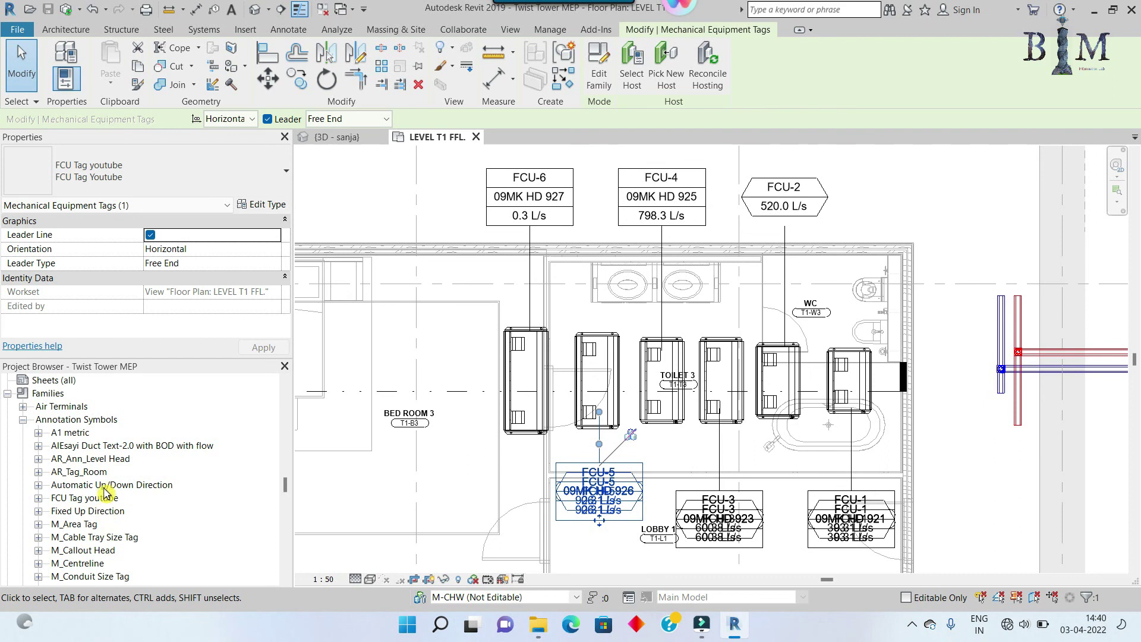
In the Project Browser, rename the FCU Tag Youtube type to FCU Tag Default For Air Flow
left_click(56, 498)
left_click(38, 498)
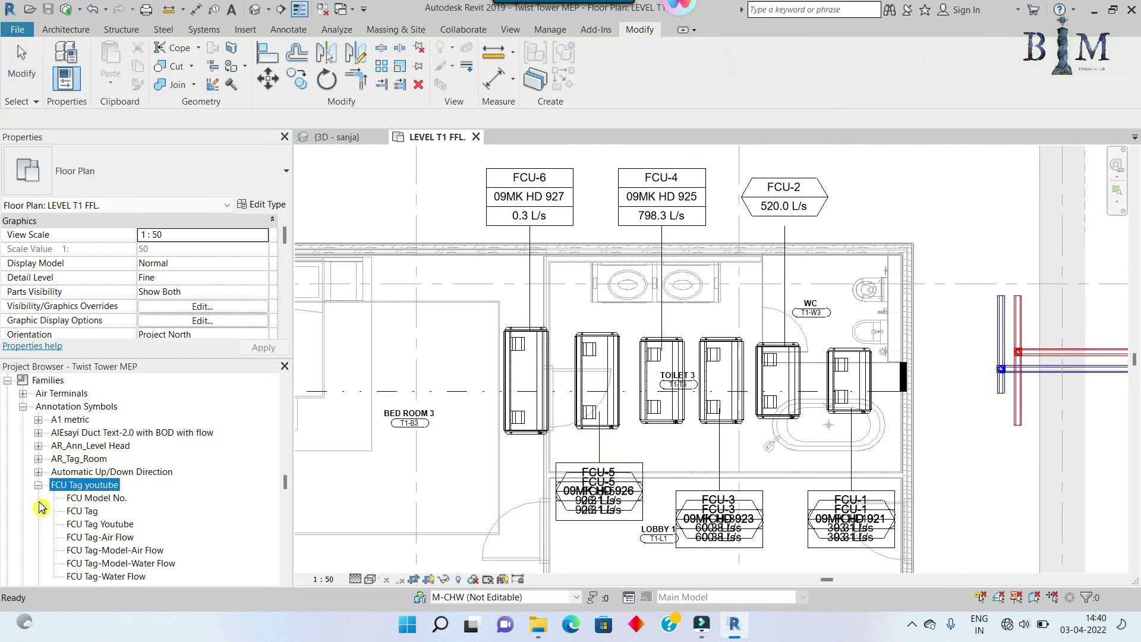
left_click(121, 527)
right_click(122, 524)
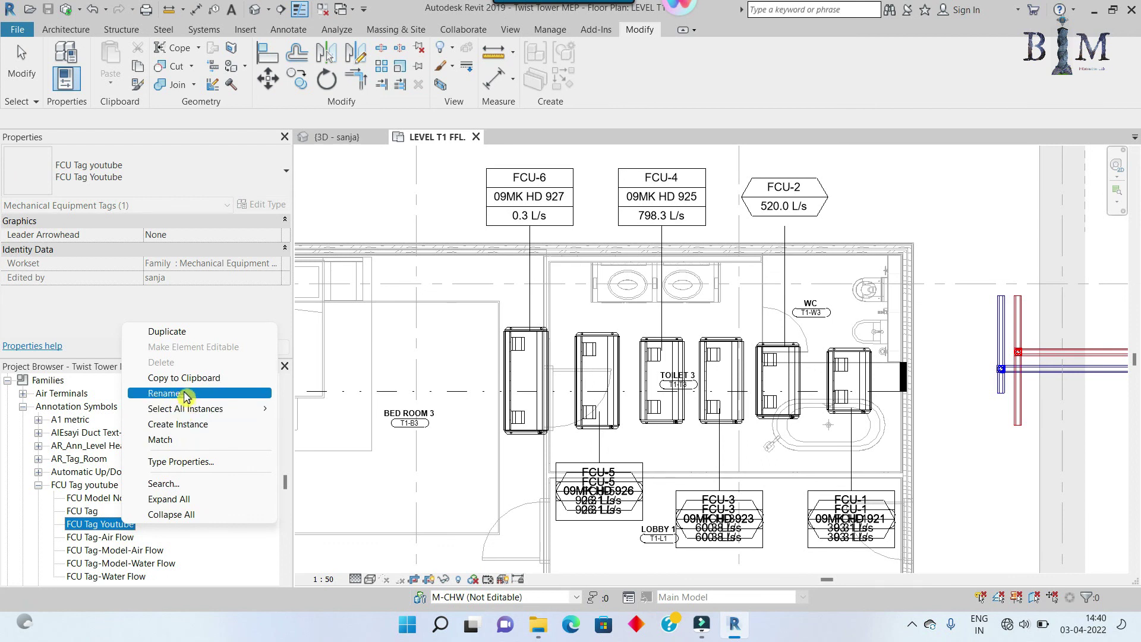
left_click(179, 395)
type("Default For Air F")
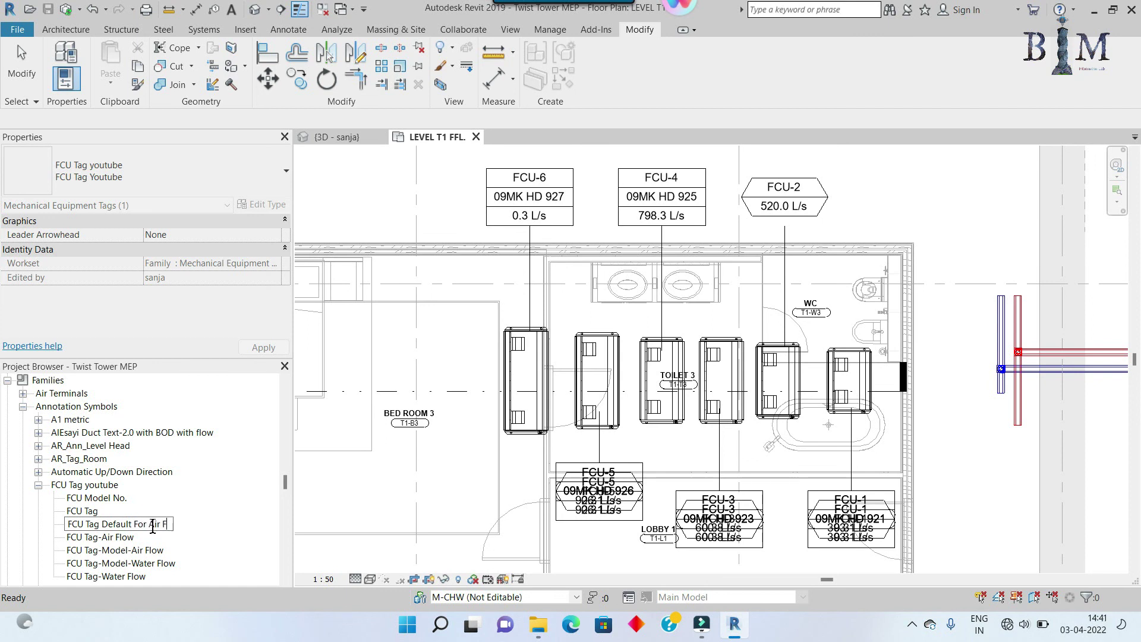
type("low")
key("Return")
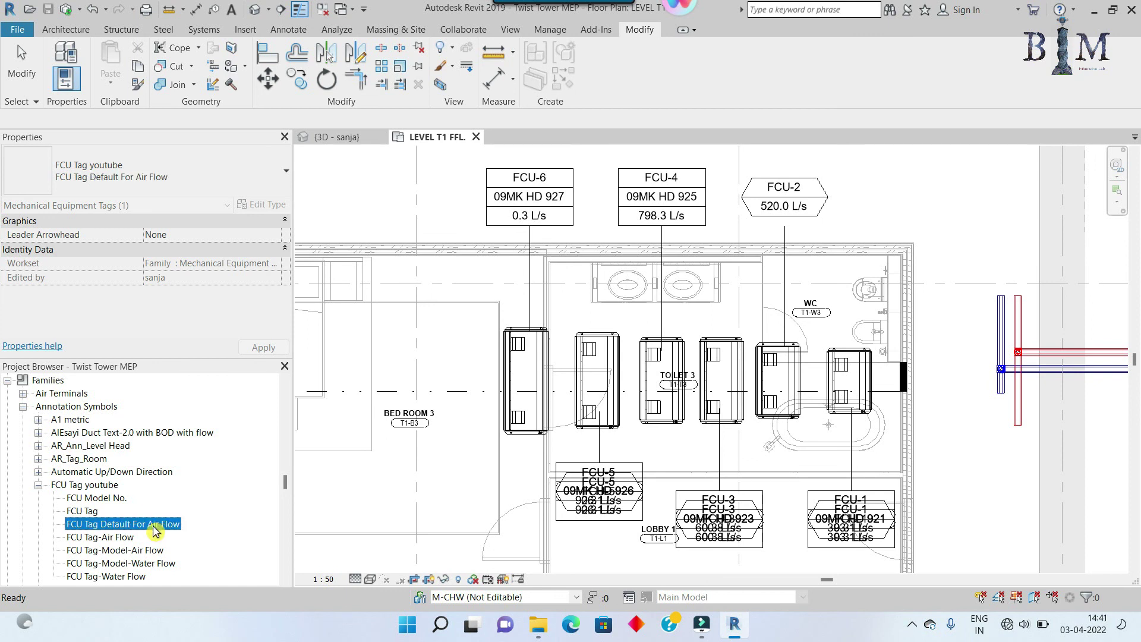
left_click(473, 361)
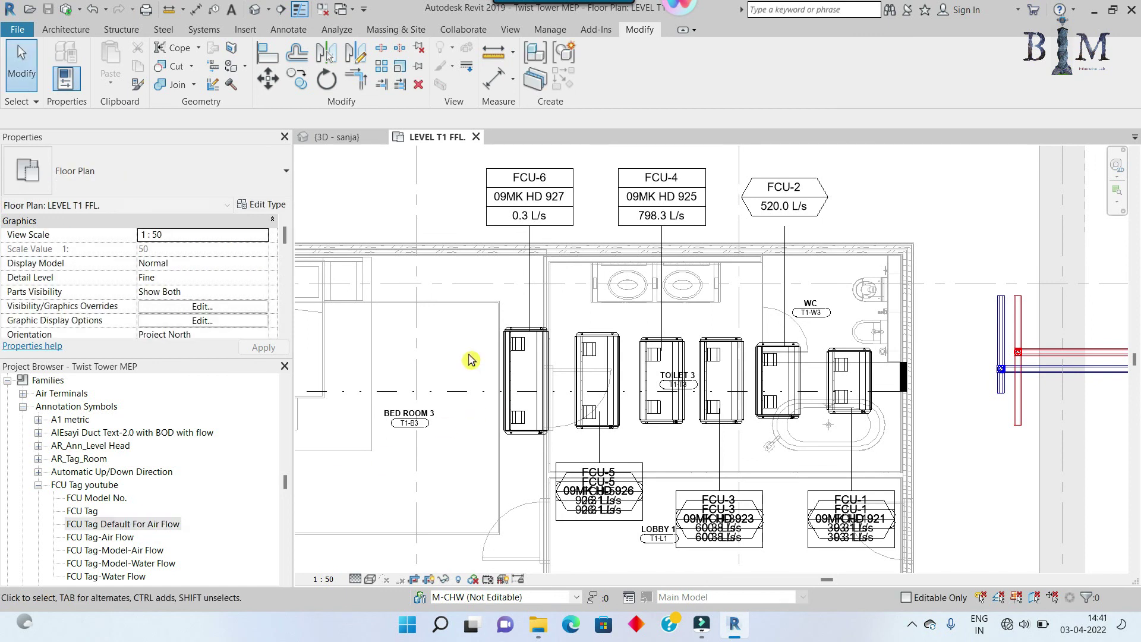
left_click(818, 504)
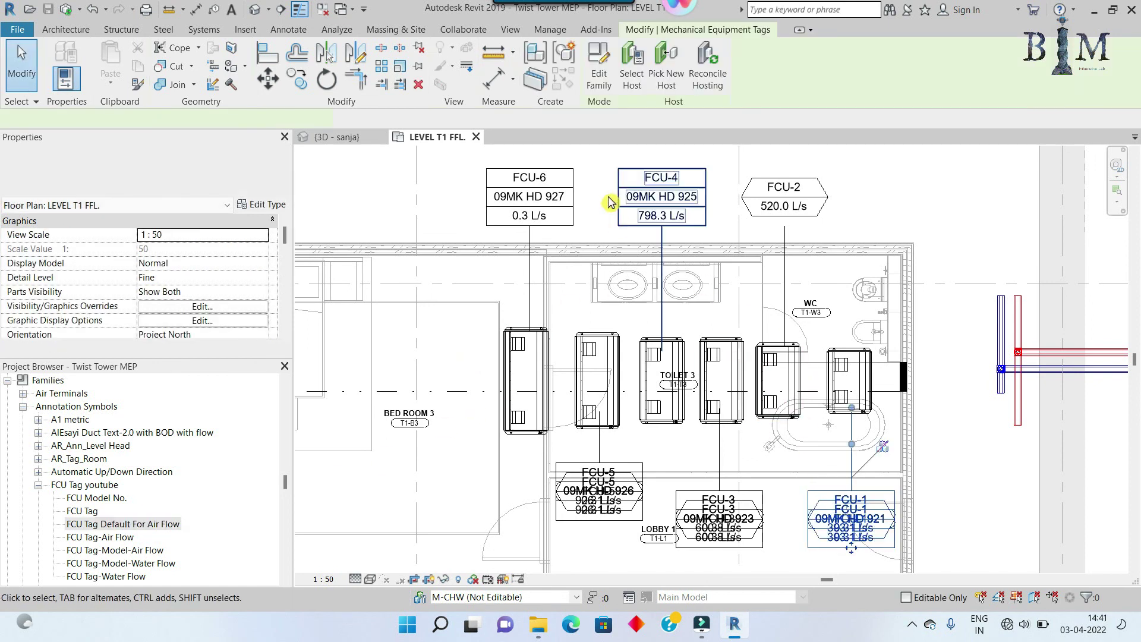
Limit FCU Tag Default For Air Flow to the Model-Air Flow label, then reload and overwrite the family
left_click(598, 80)
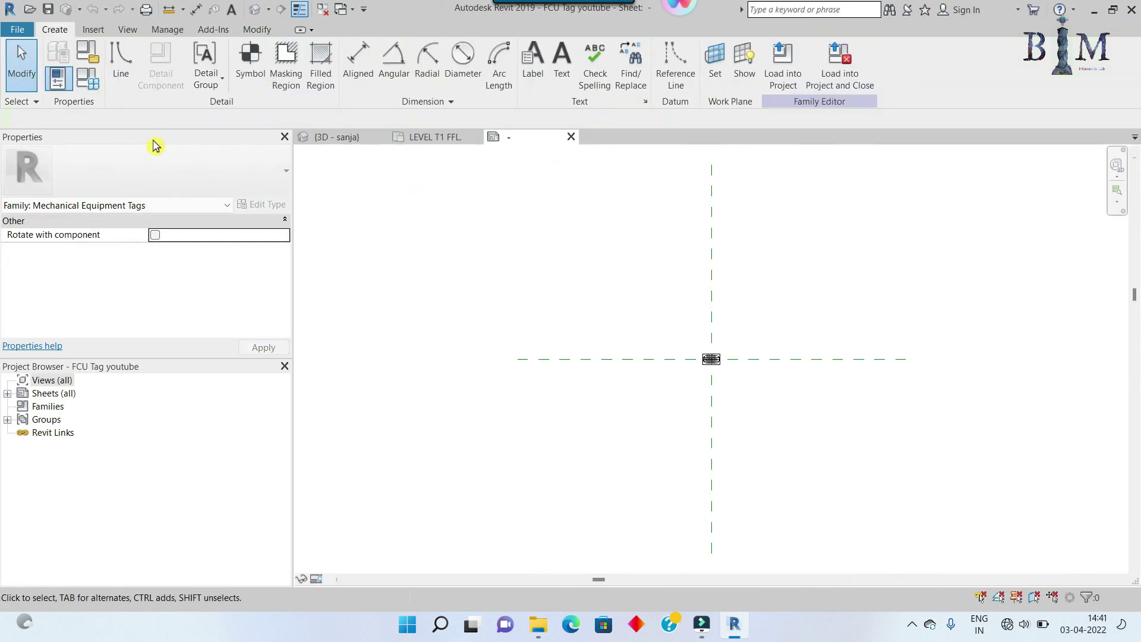
left_click(84, 91)
left_click(546, 198)
left_click(545, 229)
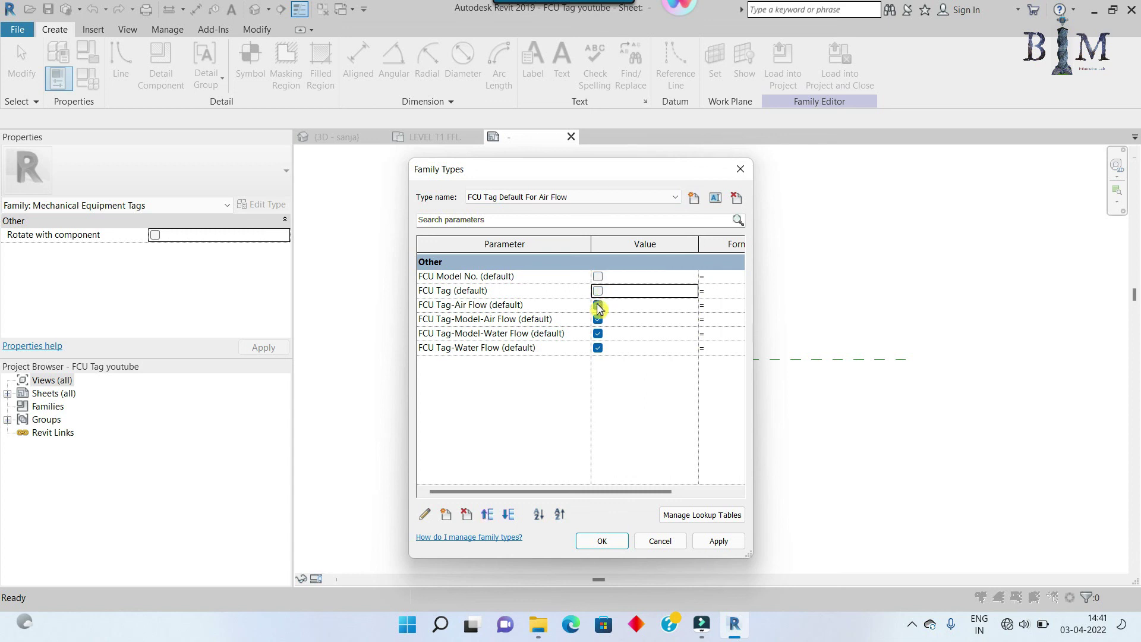
left_click(598, 347)
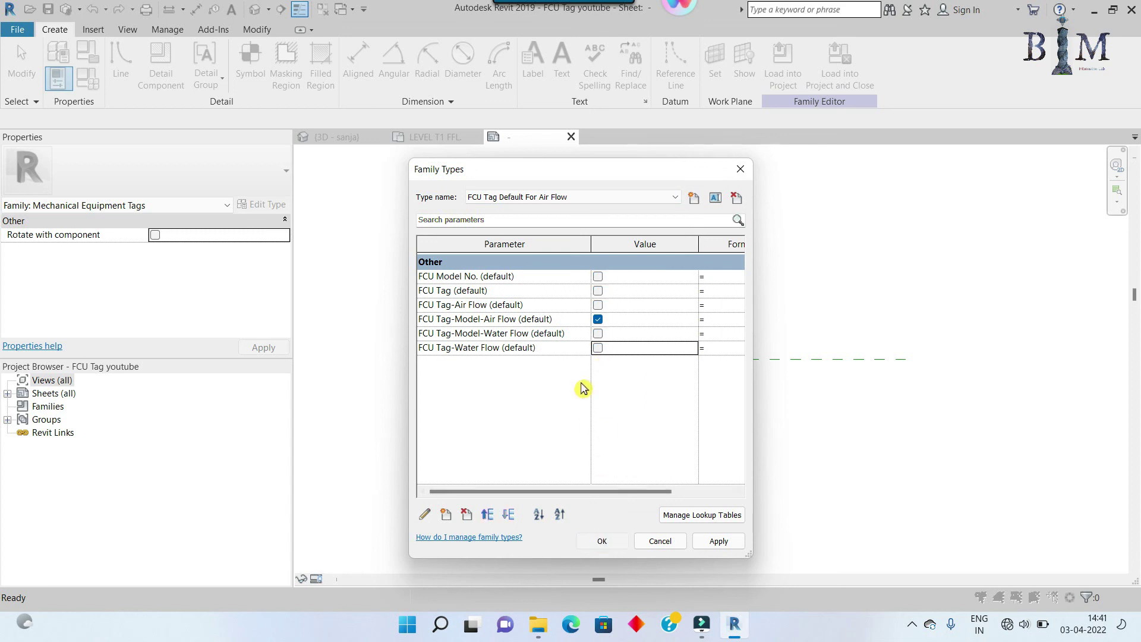
key("Return")
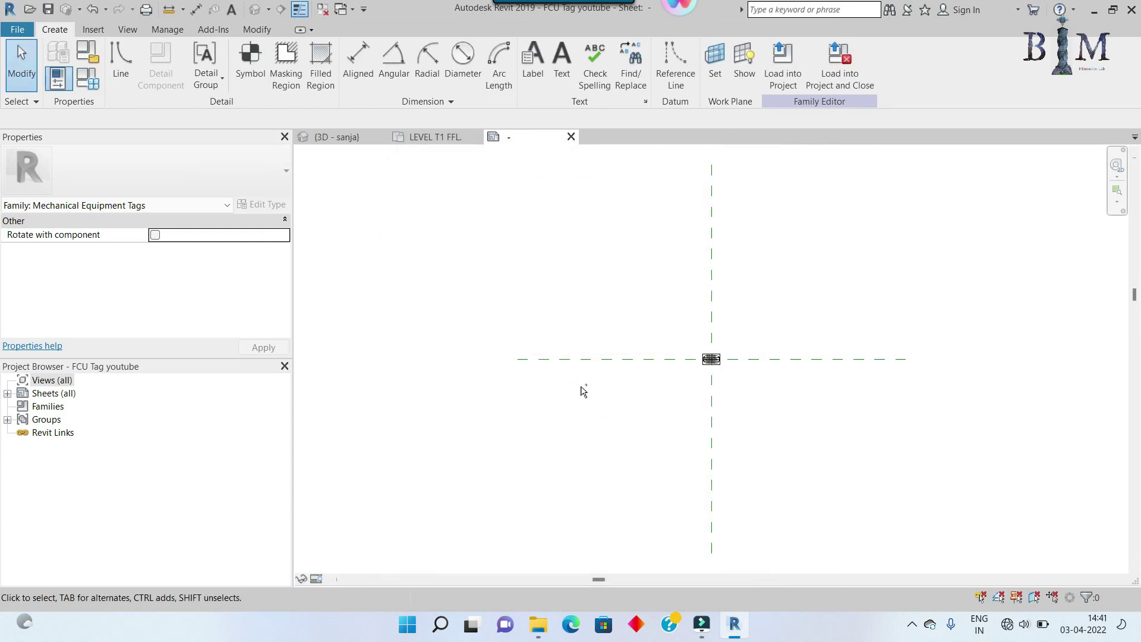
left_click(784, 62)
left_click(597, 312)
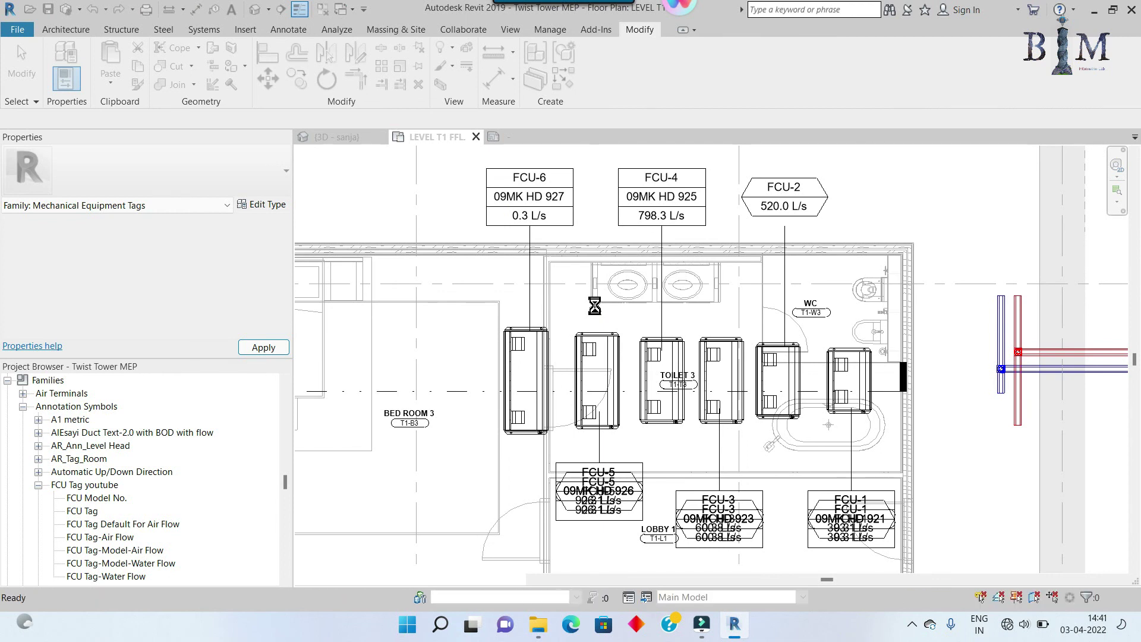
left_click(832, 508)
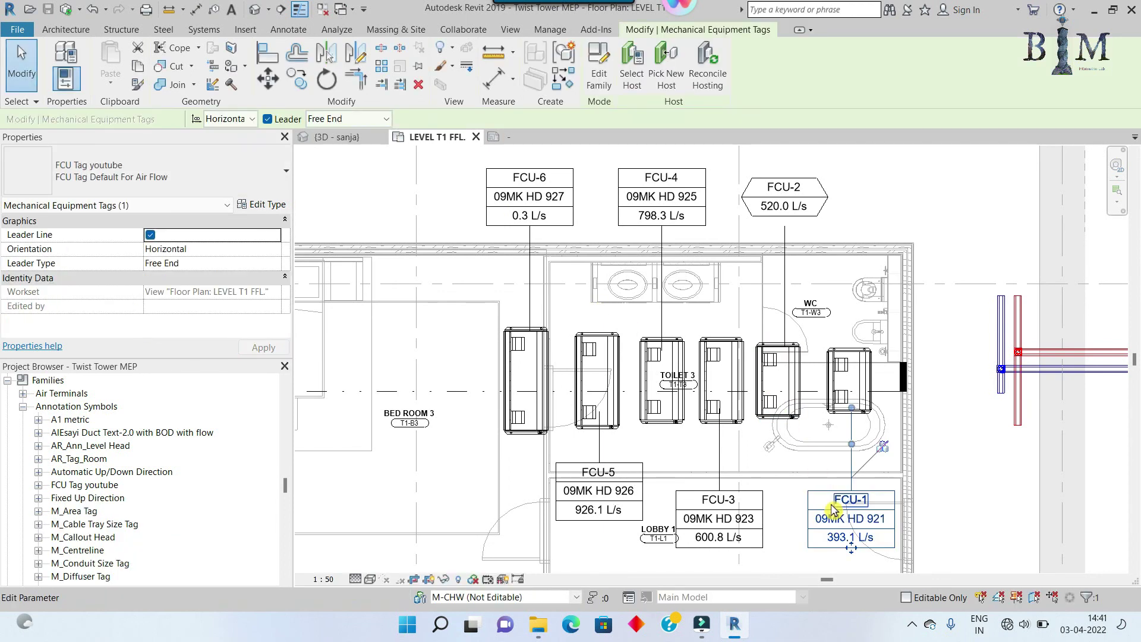
left_click(161, 177)
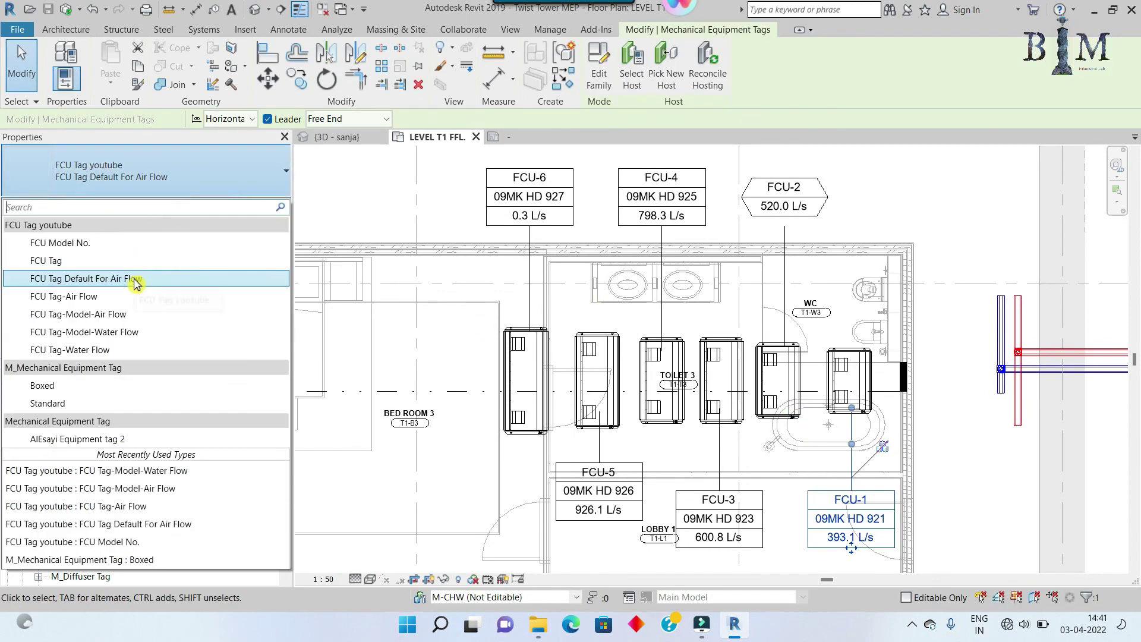
left_click(478, 274)
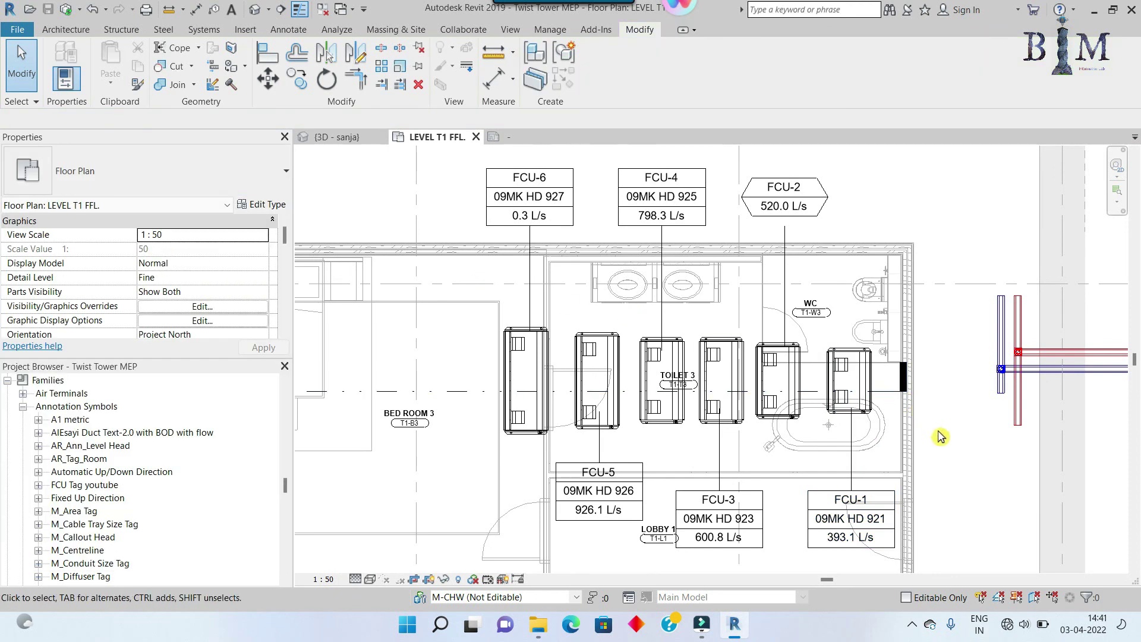
Place several more Tag by Category tags around the FCU-6 unit
middle_click_drag(941, 437, 929, 431)
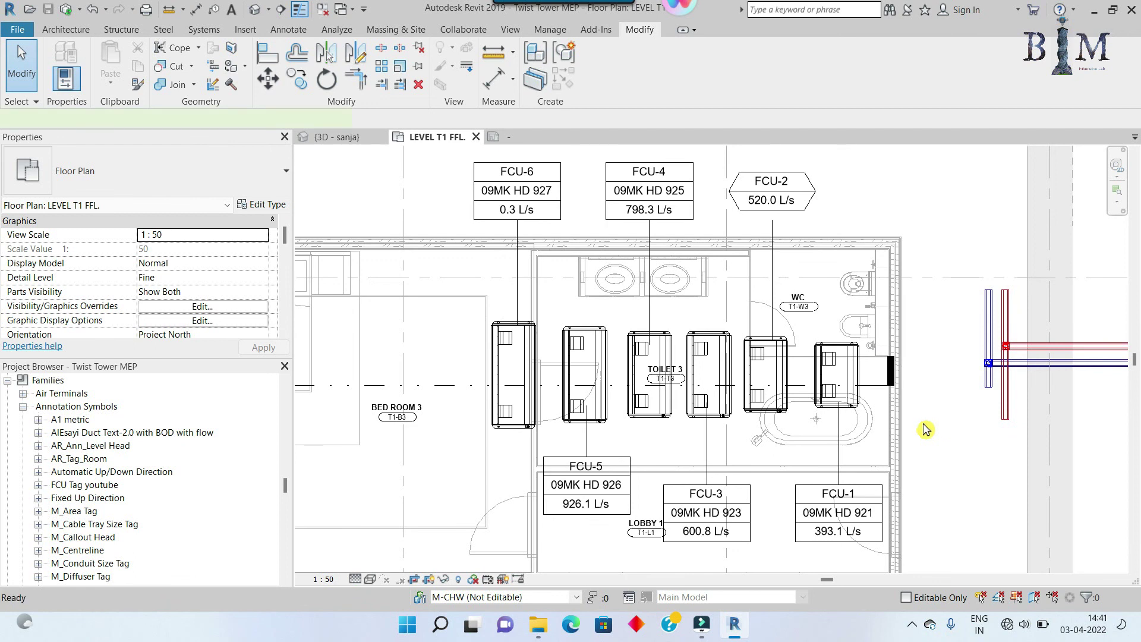
key("t")
key("g")
middle_click_drag(490, 326, 644, 392)
left_click(646, 397)
left_click(520, 300)
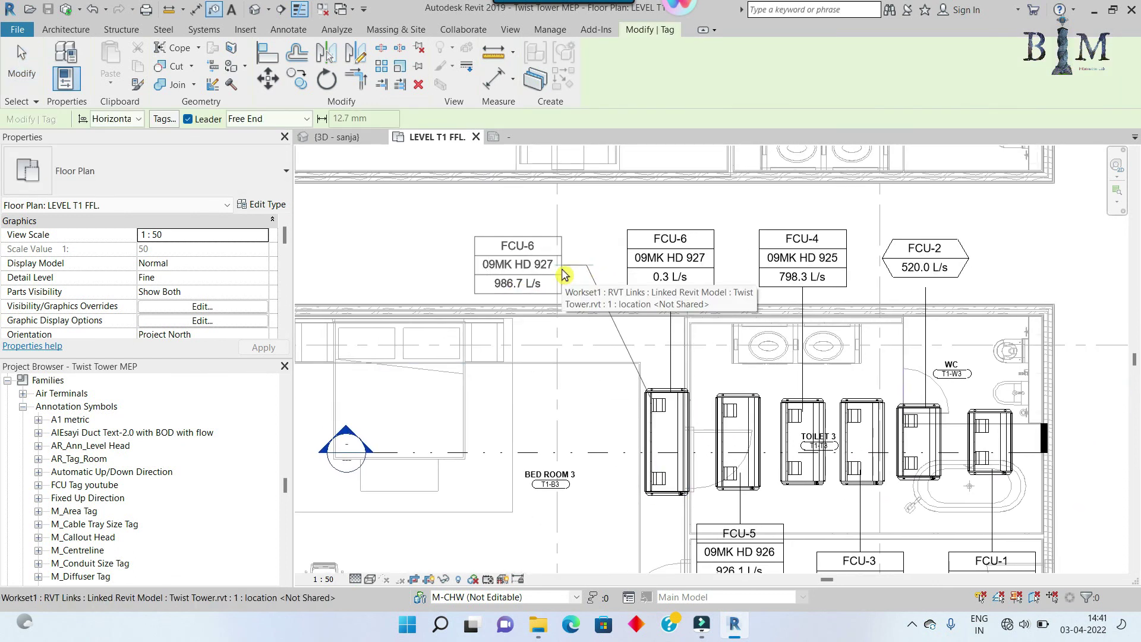
left_click(661, 434)
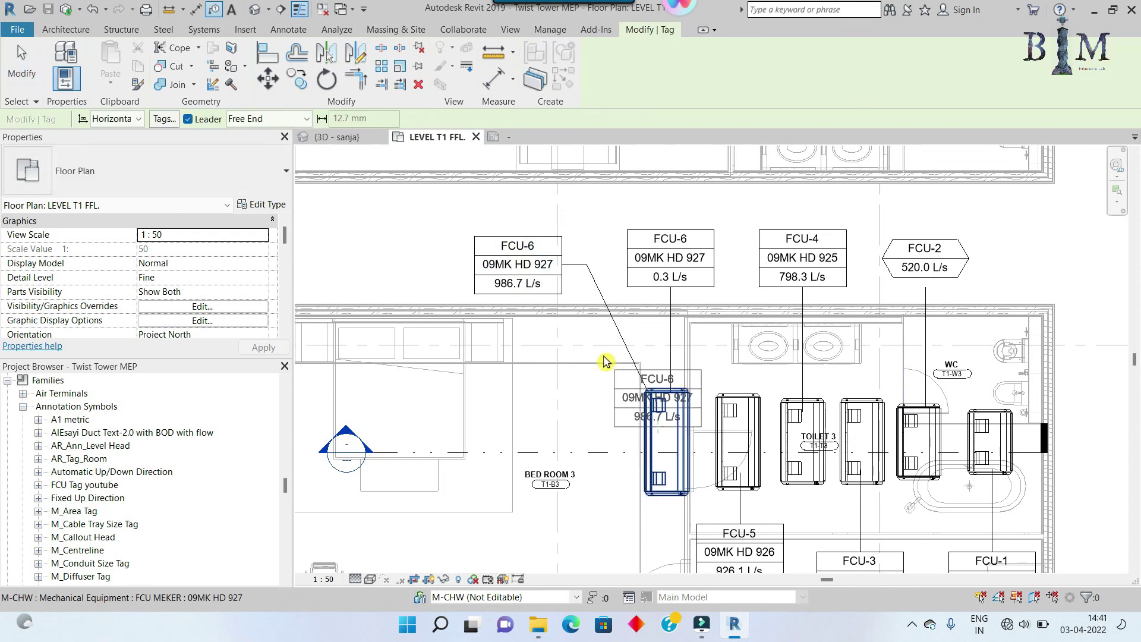
left_click(574, 357)
left_click(658, 449)
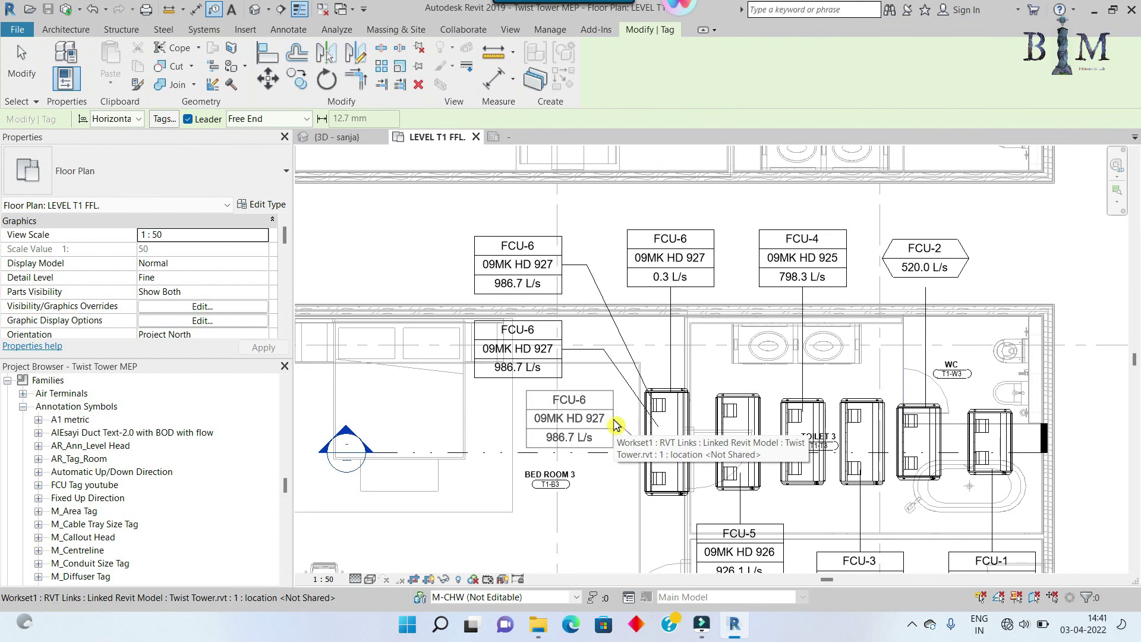
left_click(564, 422)
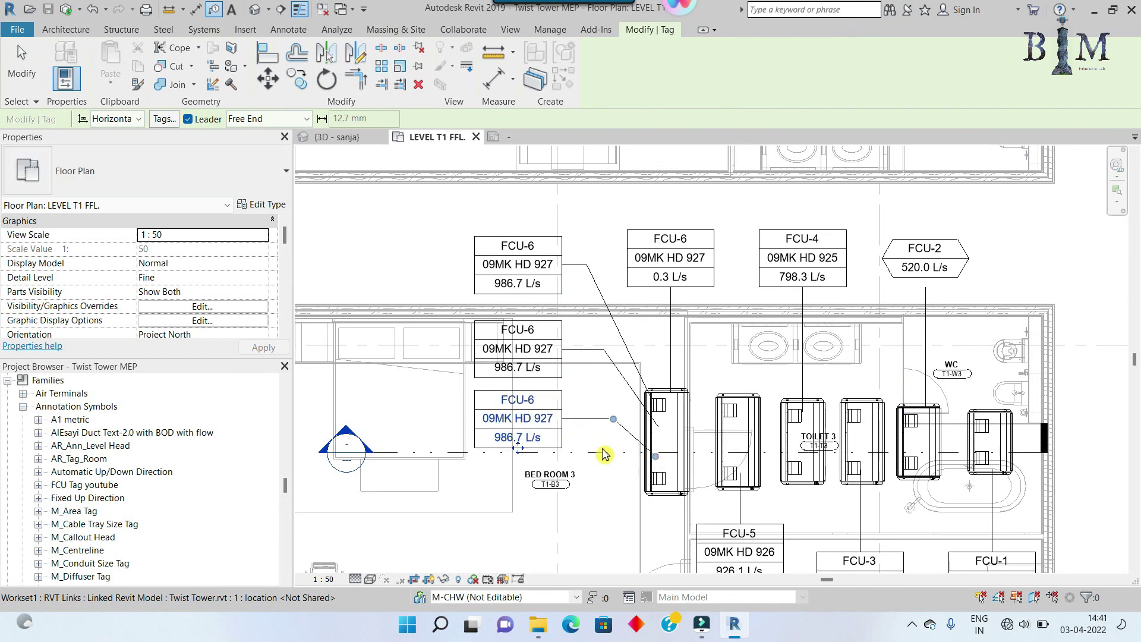
left_click(661, 482)
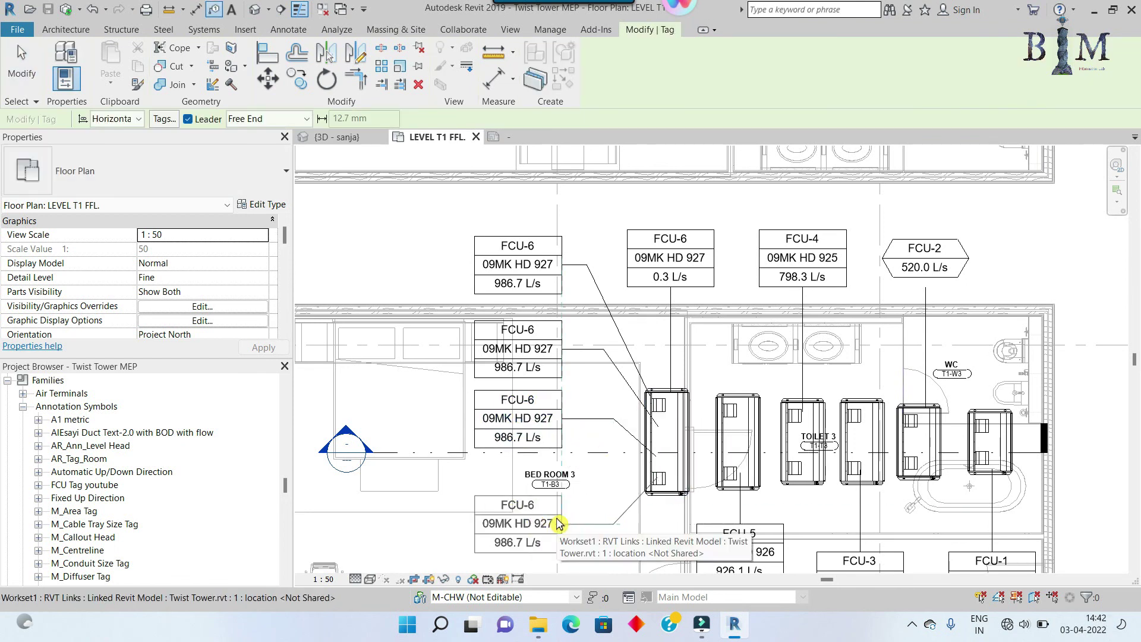
left_click(473, 526)
key("Escape")
left_click(526, 285)
Change two FCU-6 tags to the Model-Water Flow and Water Flow types
left_click(166, 173)
left_click(166, 174)
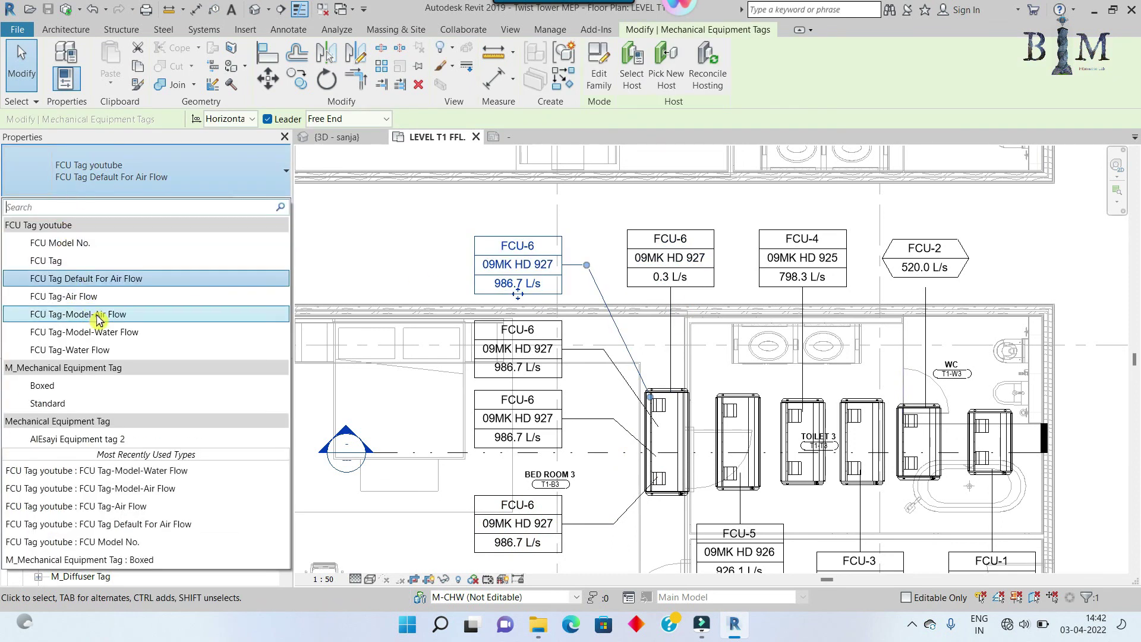
left_click(542, 349)
left_click(205, 174)
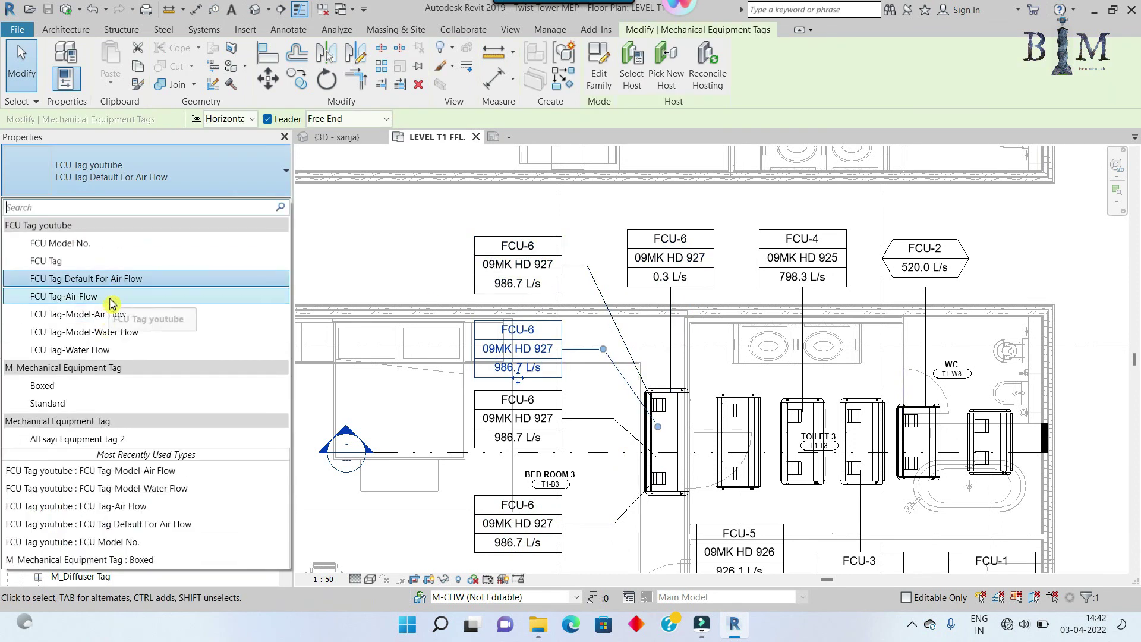
left_click(124, 333)
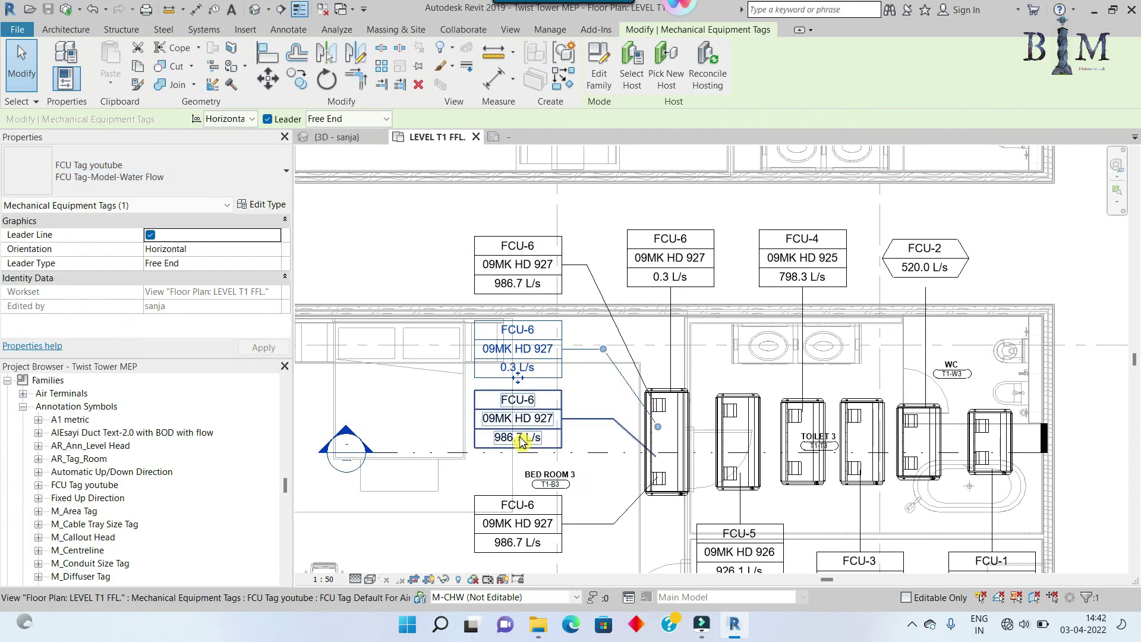
left_click(521, 420)
left_click(191, 178)
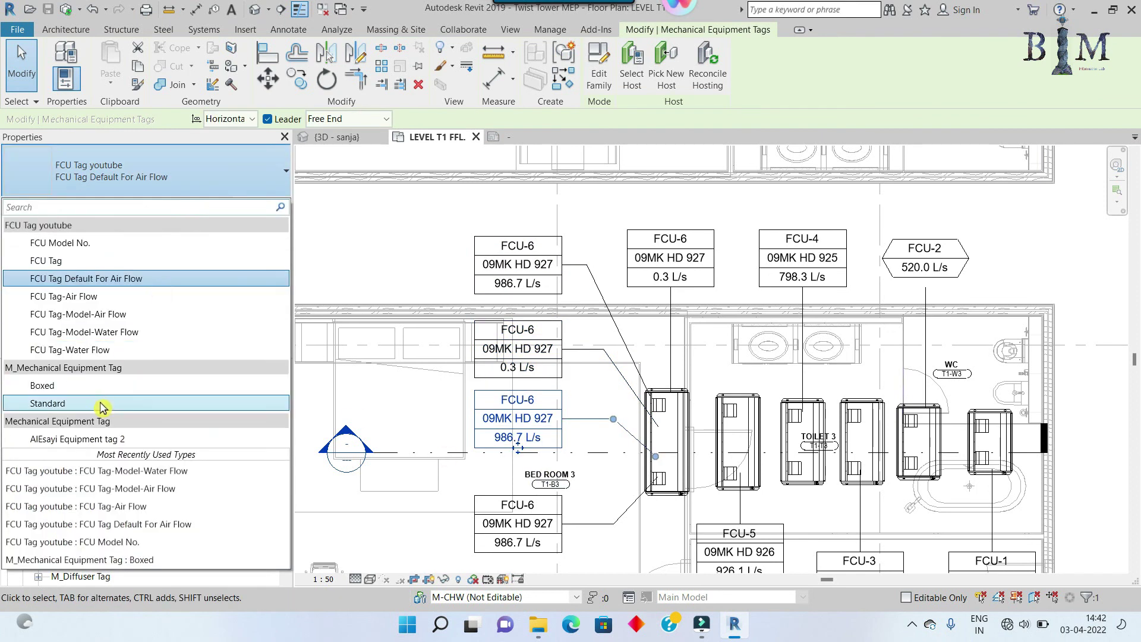
left_click(106, 350)
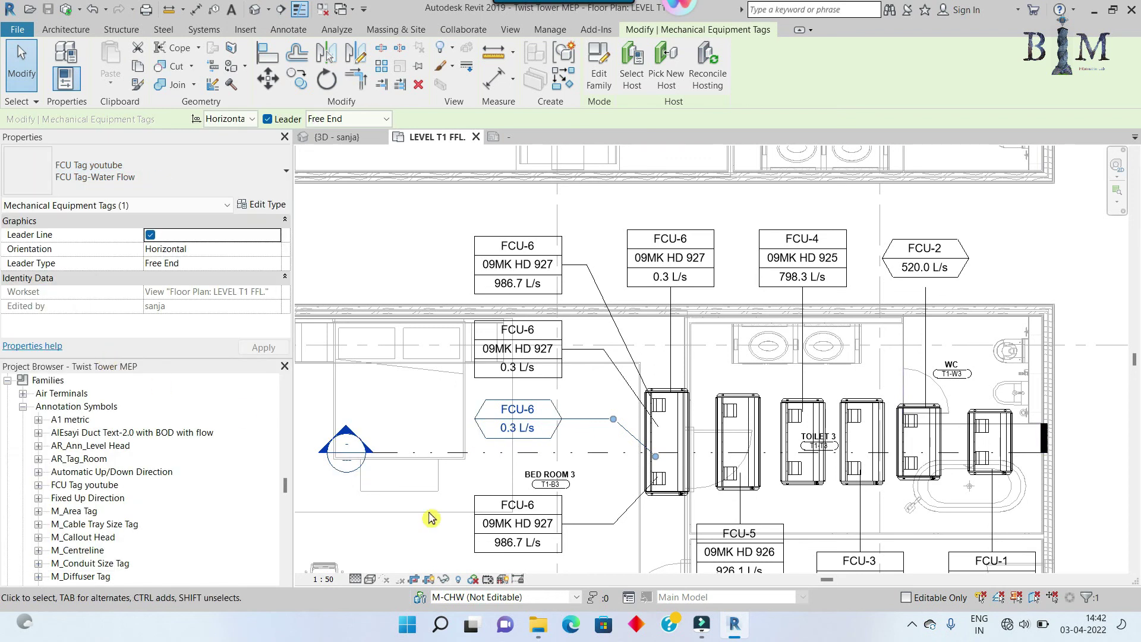
Switch the bottom tag to Air Flow and the second tag to FCU Tag
left_click(517, 522)
left_click(207, 189)
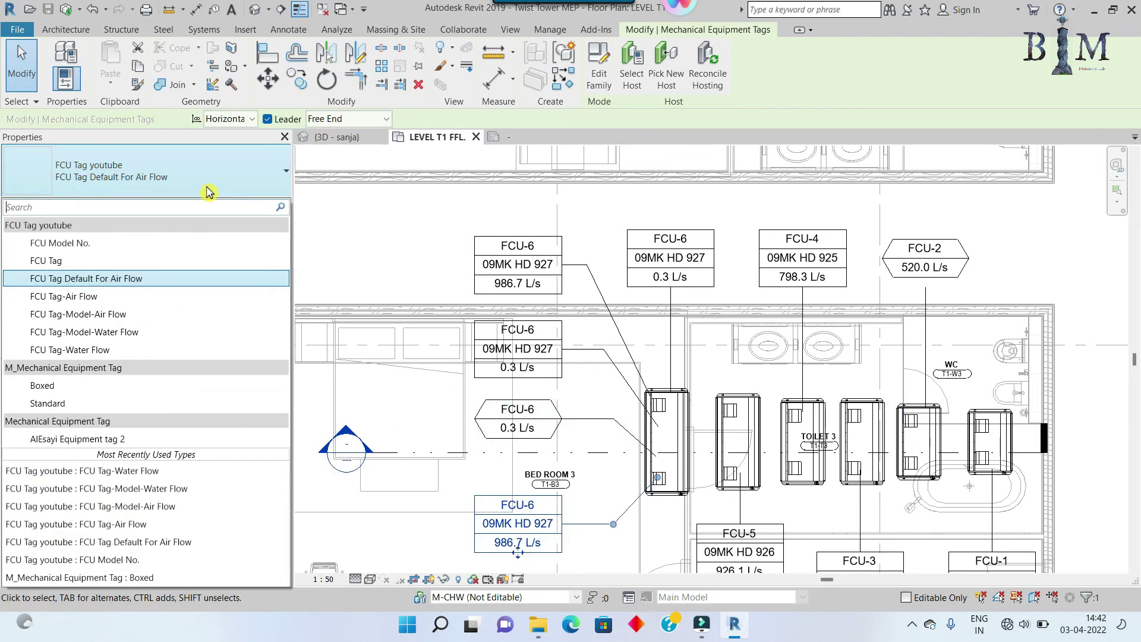
left_click(148, 299)
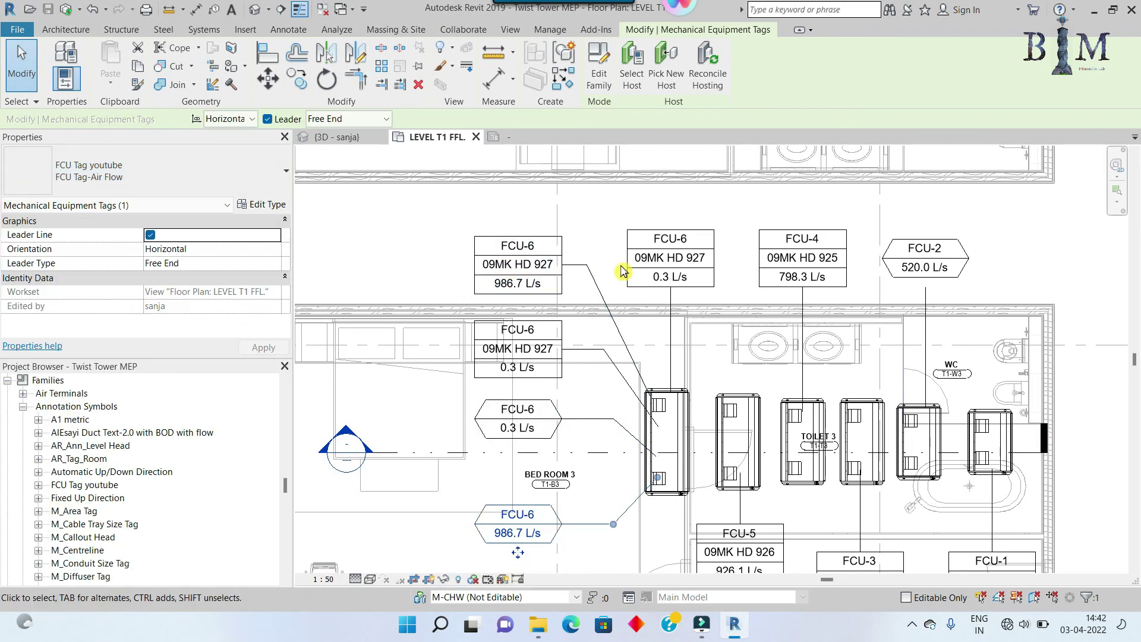
left_click(540, 375)
left_click(151, 171)
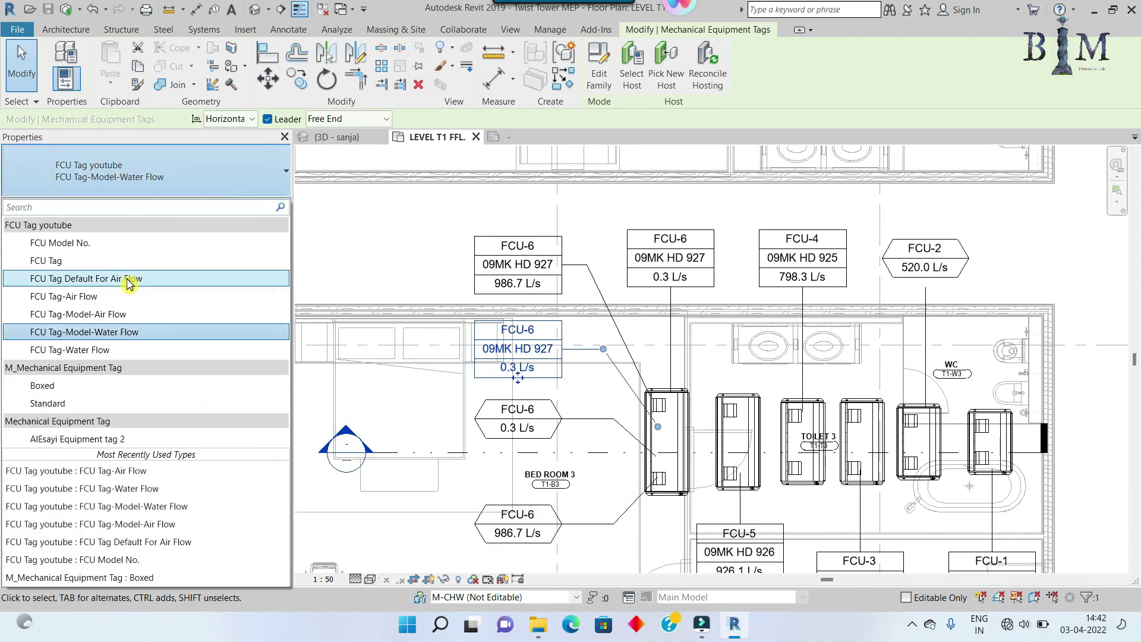
left_click(108, 260)
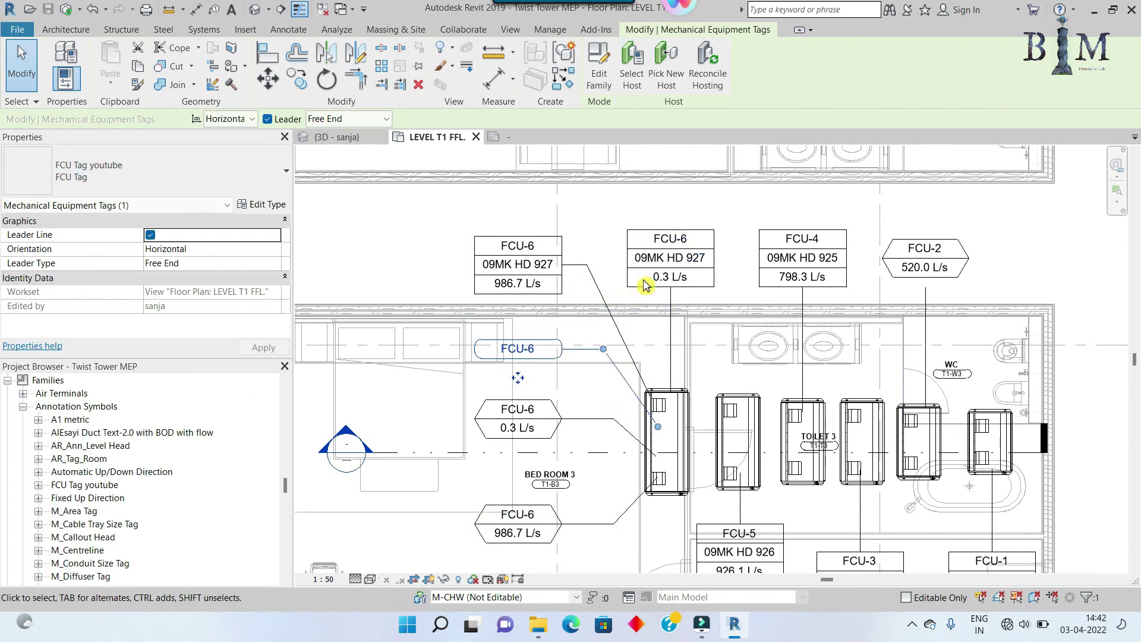
key("Escape")
Add one more FCU-6 tag below the others as the FCU Model No. type
mouse_move(602, 302)
middle_mouse_down()
mouse_move(532, 241)
mouse_move(632, 249)
middle_mouse_up()
key("t")
key("g")
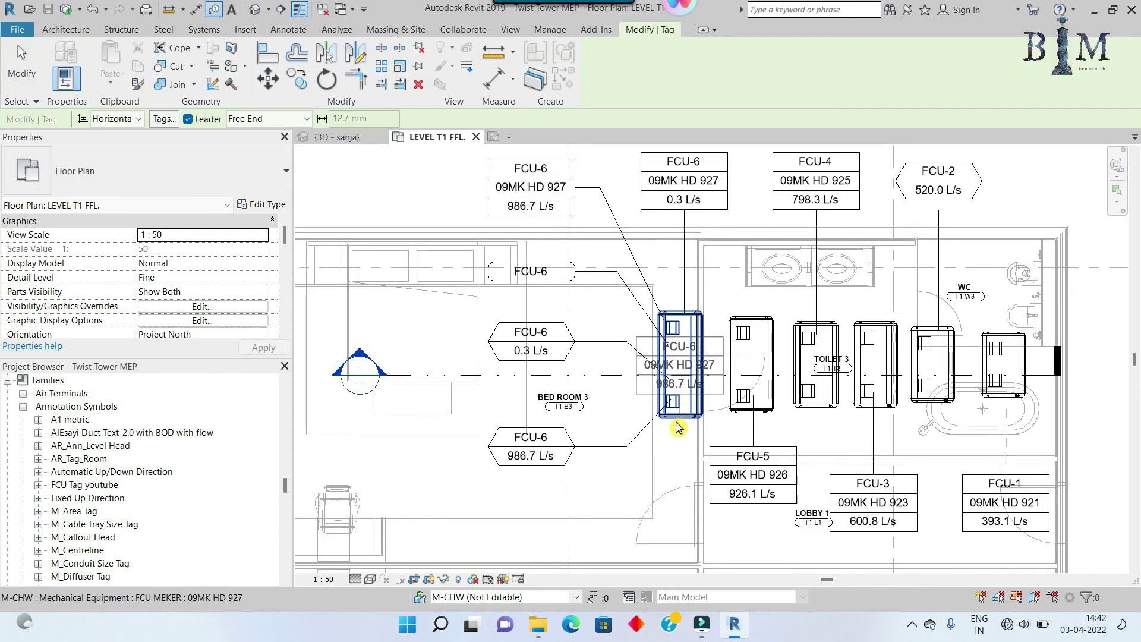
left_click(562, 511)
key("Escape")
left_click(562, 511)
left_click(143, 171)
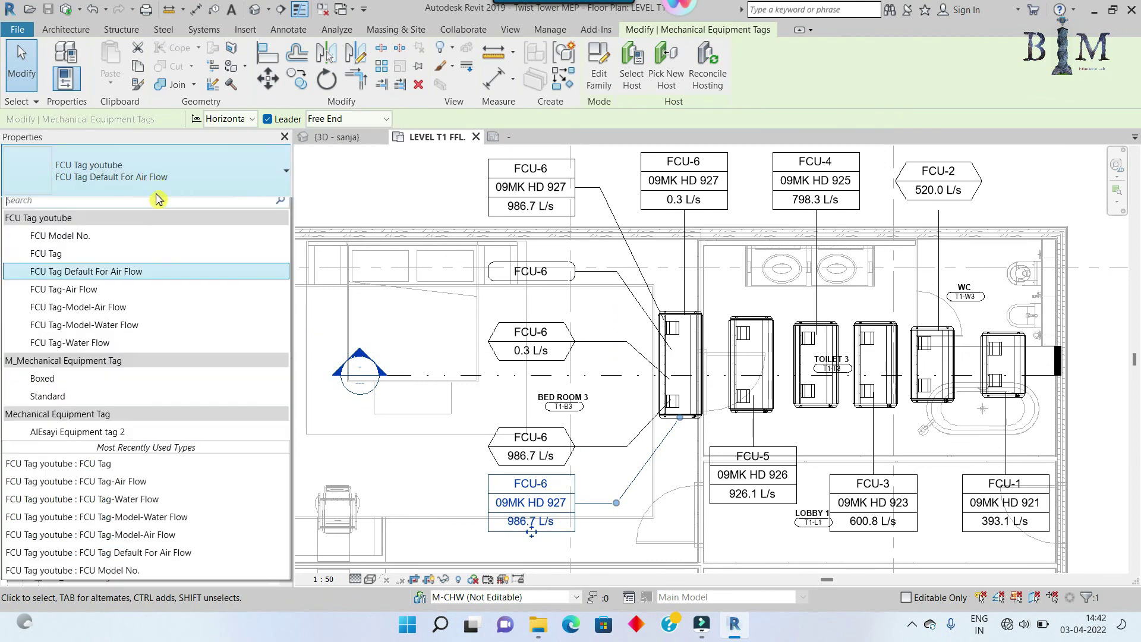
left_click(103, 244)
left_click(454, 372)
scroll(482, 392, "down", 2)
scroll(515, 401, "up", 1)
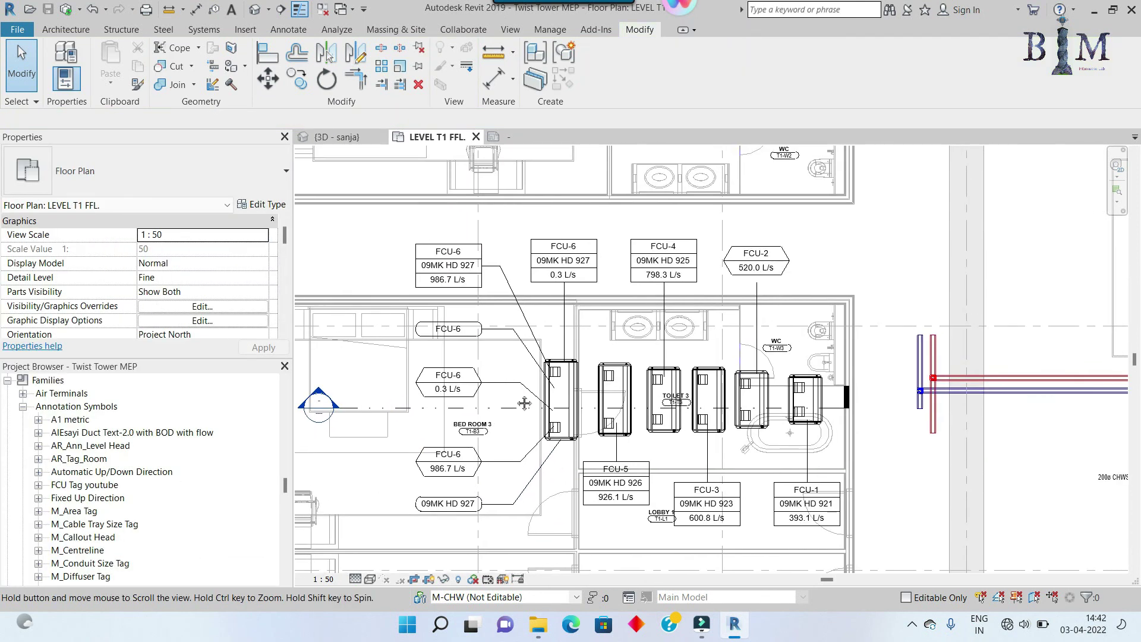
Move the FCU-2 tag to the right and reshape its leader line
left_click(757, 260)
left_click_drag(756, 261, 787, 261)
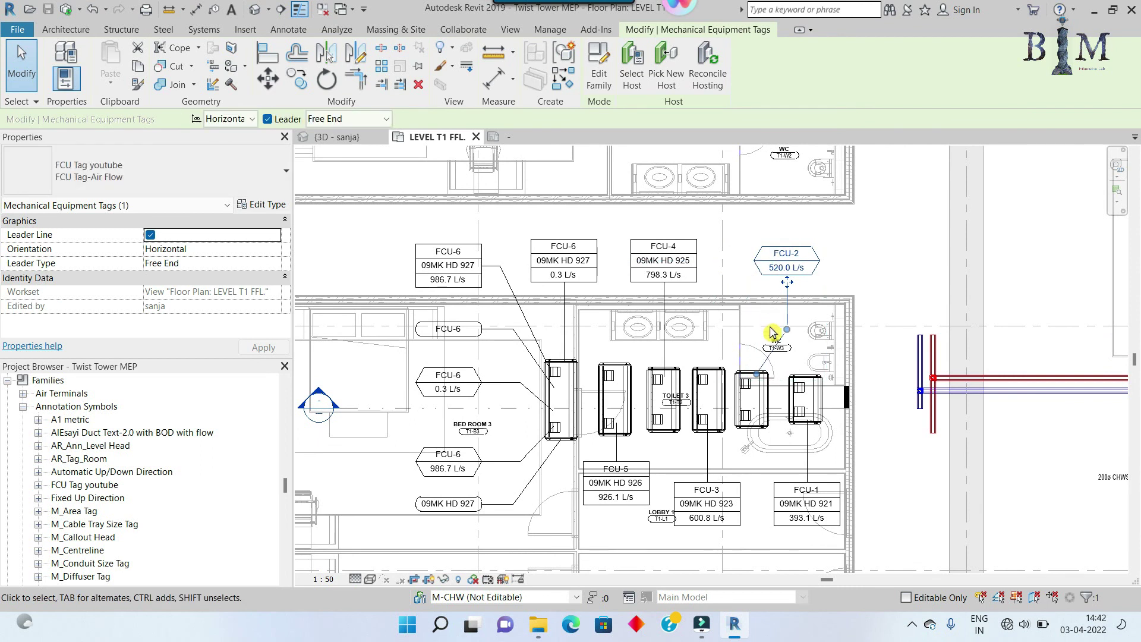
left_click_drag(775, 335, 763, 382)
Set the tag type's leader arrowhead to Arrow Filled 15 Degree
left_click(262, 204)
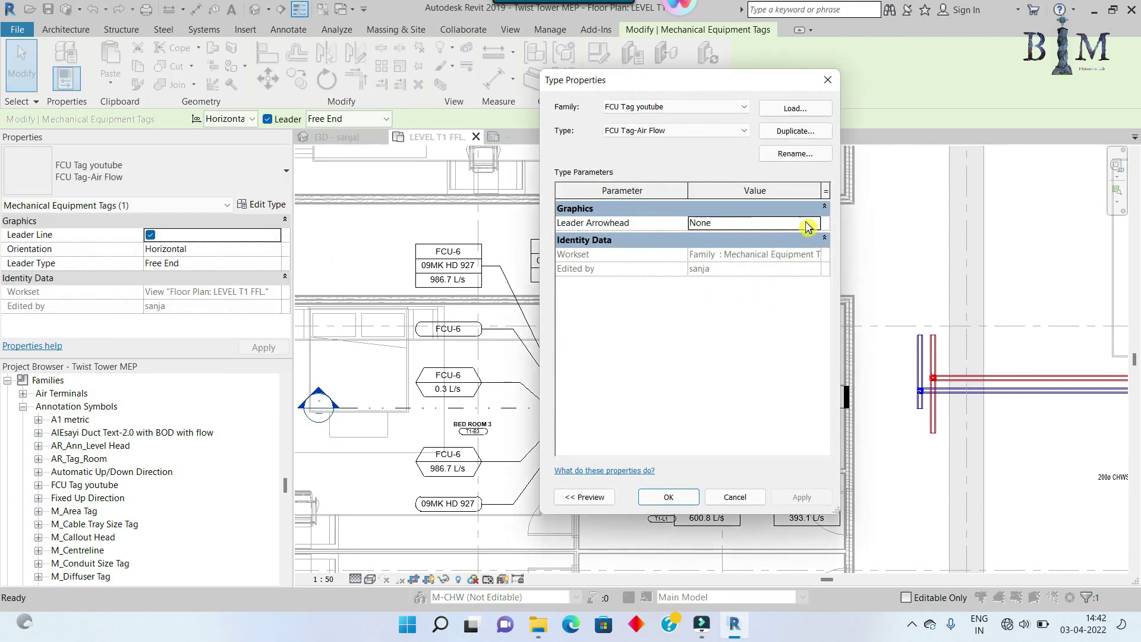
left_click(806, 223)
left_click(758, 261)
key("Return")
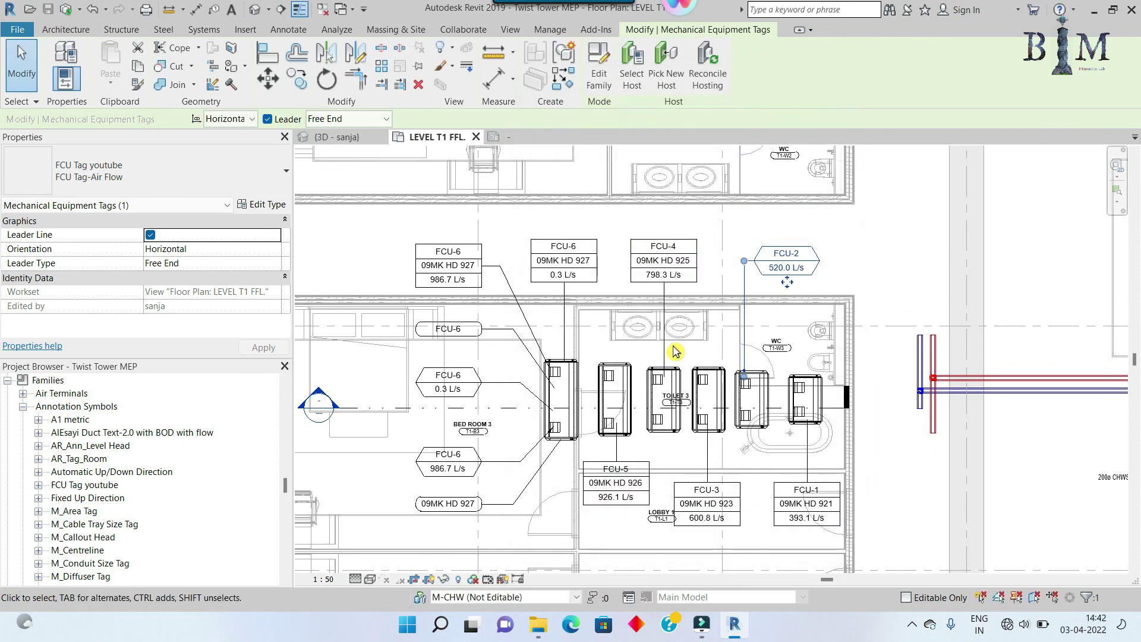
key("Escape")
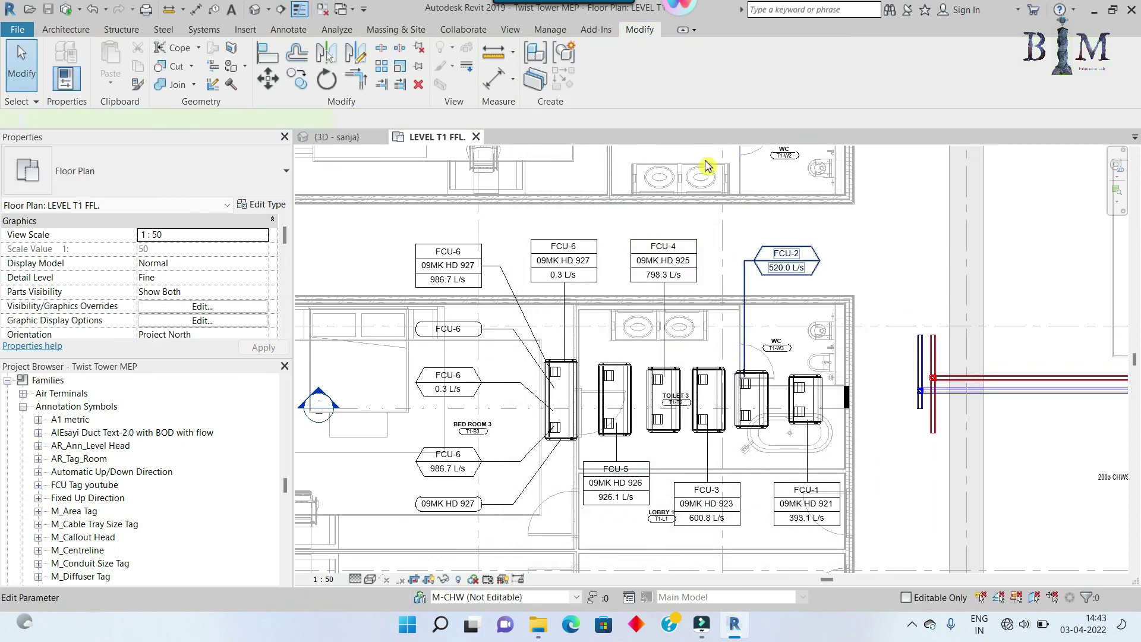
left_click(789, 279)
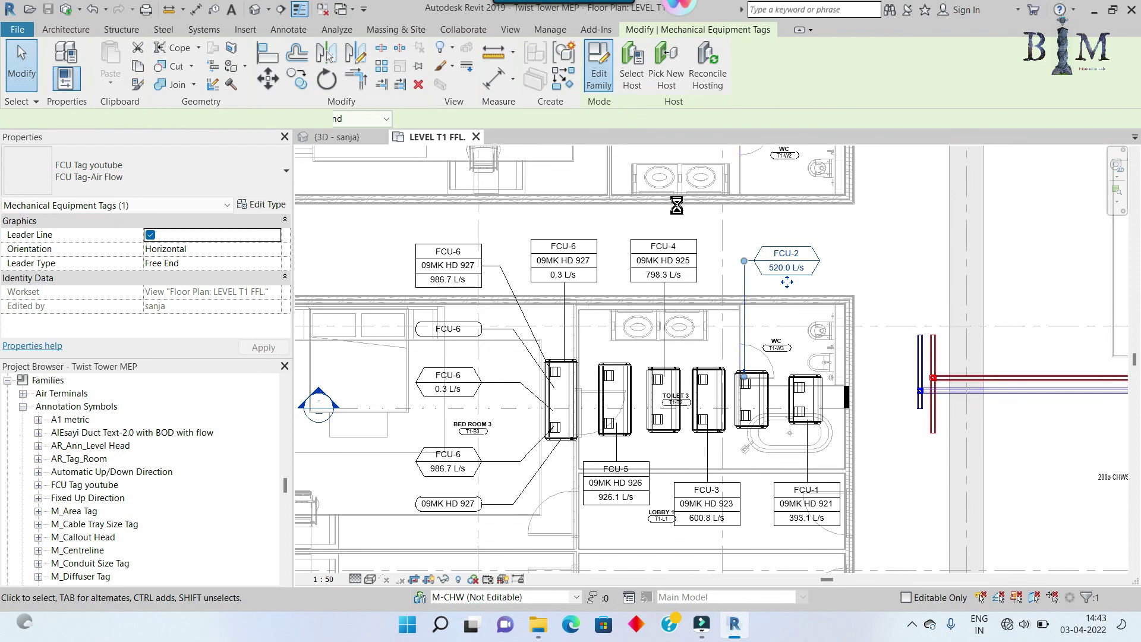
scroll(715, 364, "up", 3)
scroll(718, 366, "up", 3)
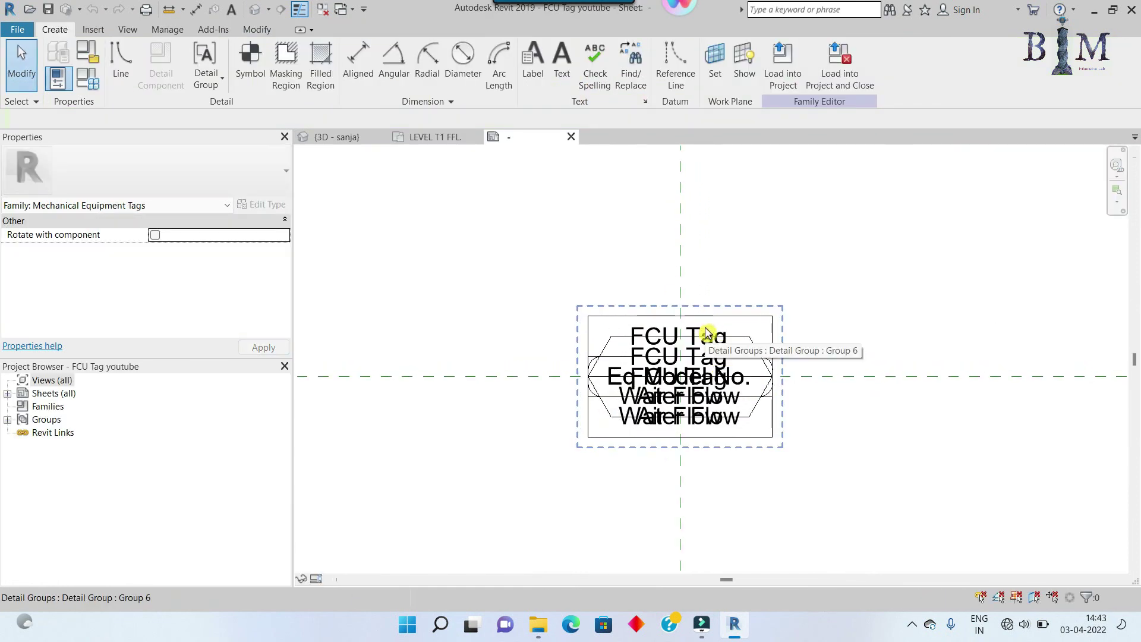
Set the FCU Tag youtube family's label type colour to Red
key("Tab")
left_click(637, 332)
left_click(269, 204)
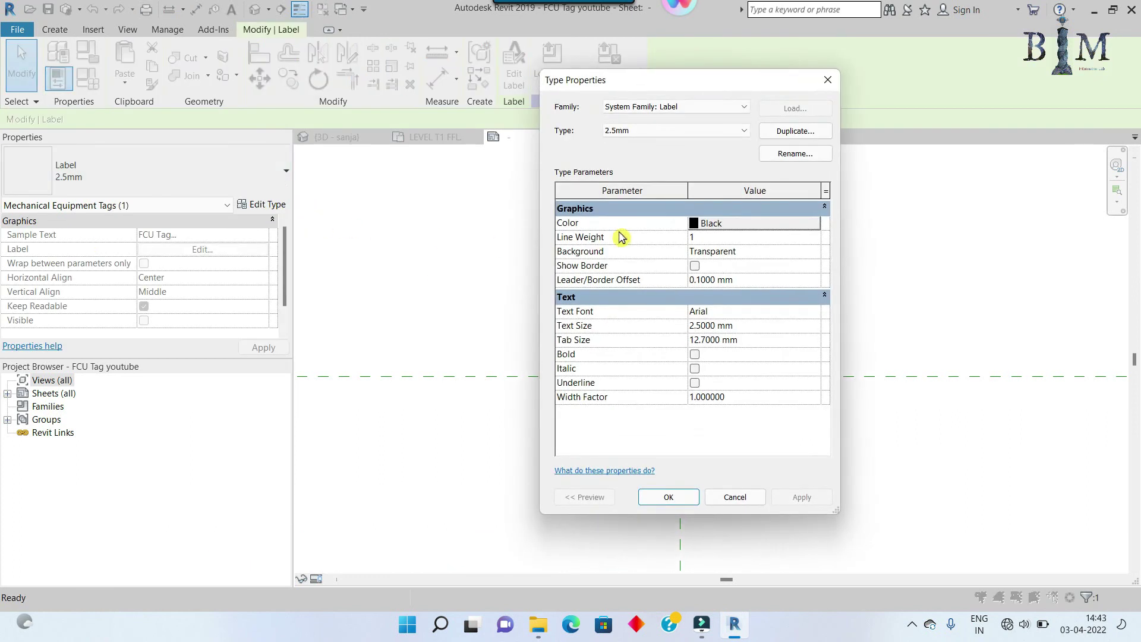
left_click(711, 224)
left_click(562, 311)
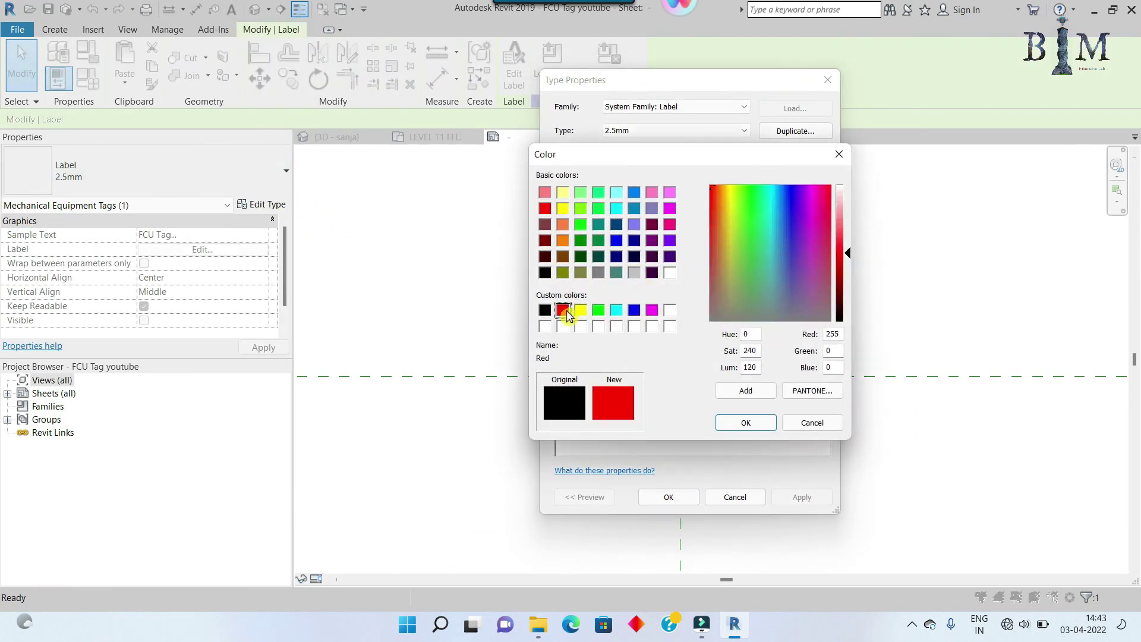
left_click(748, 424)
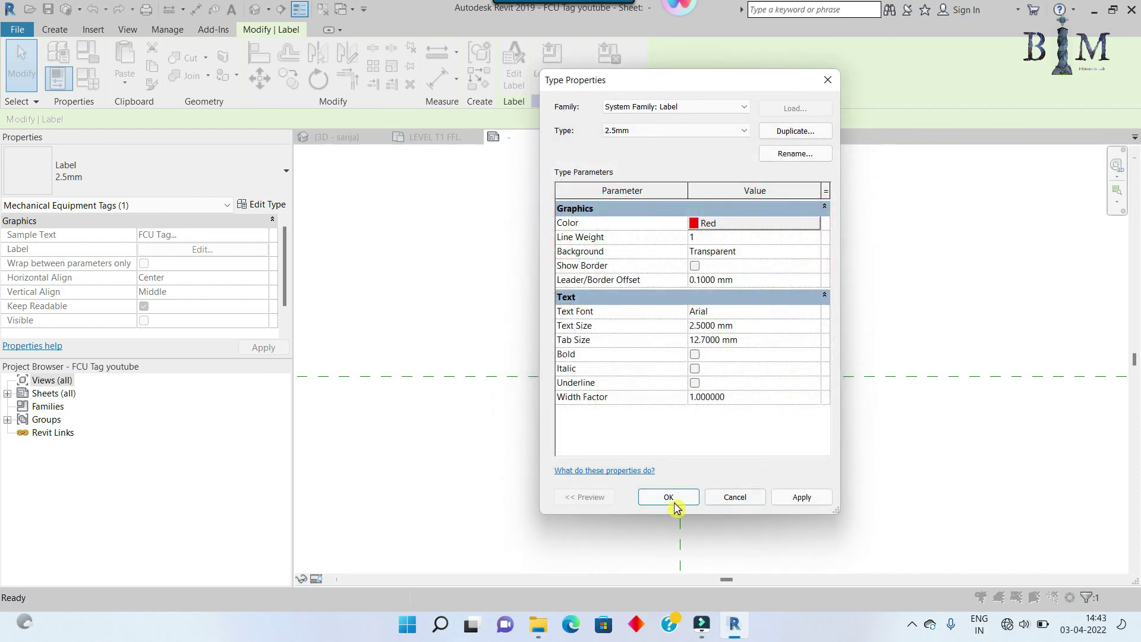
left_click(677, 499)
left_click(593, 315)
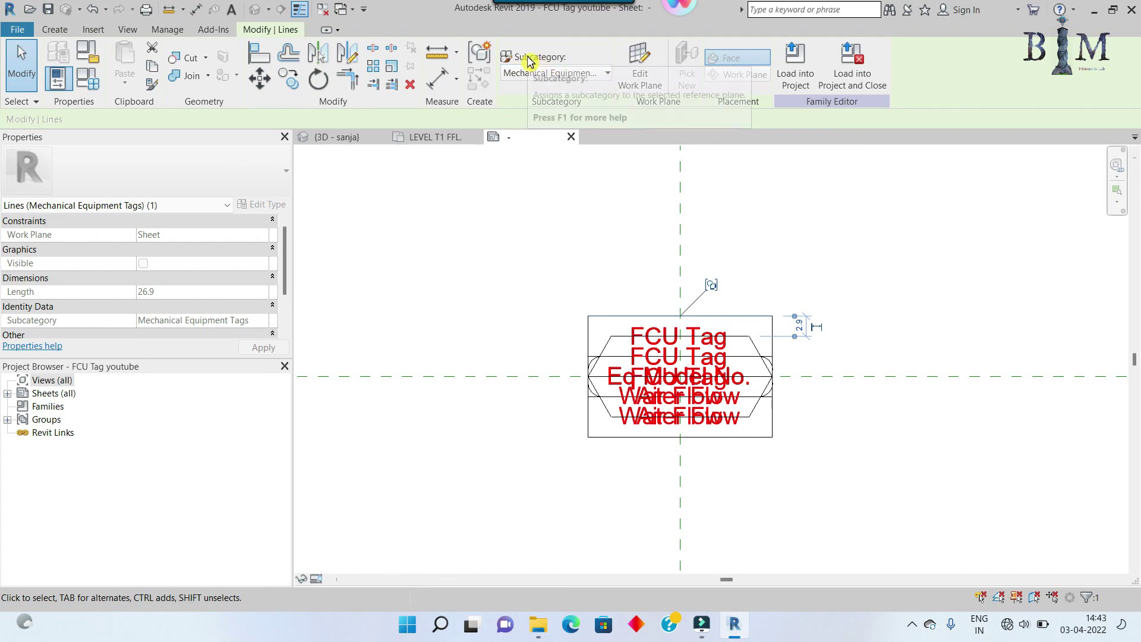
Set the family's Mechanical Equipment Tags object style line colour to red
key("Escape")
left_click(167, 30)
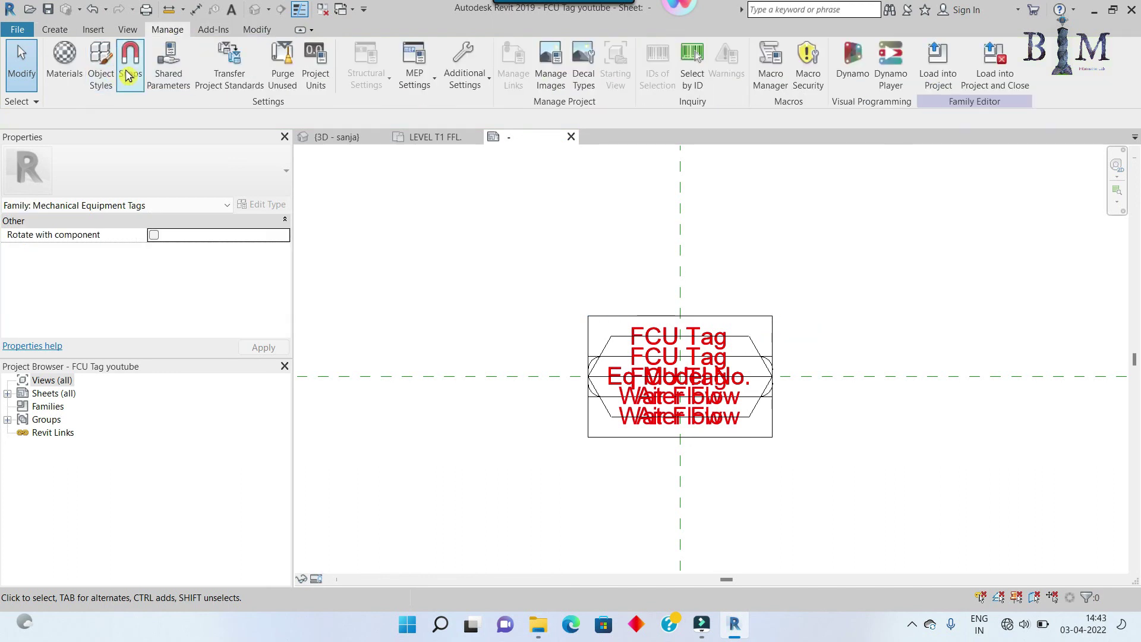
left_click(101, 71)
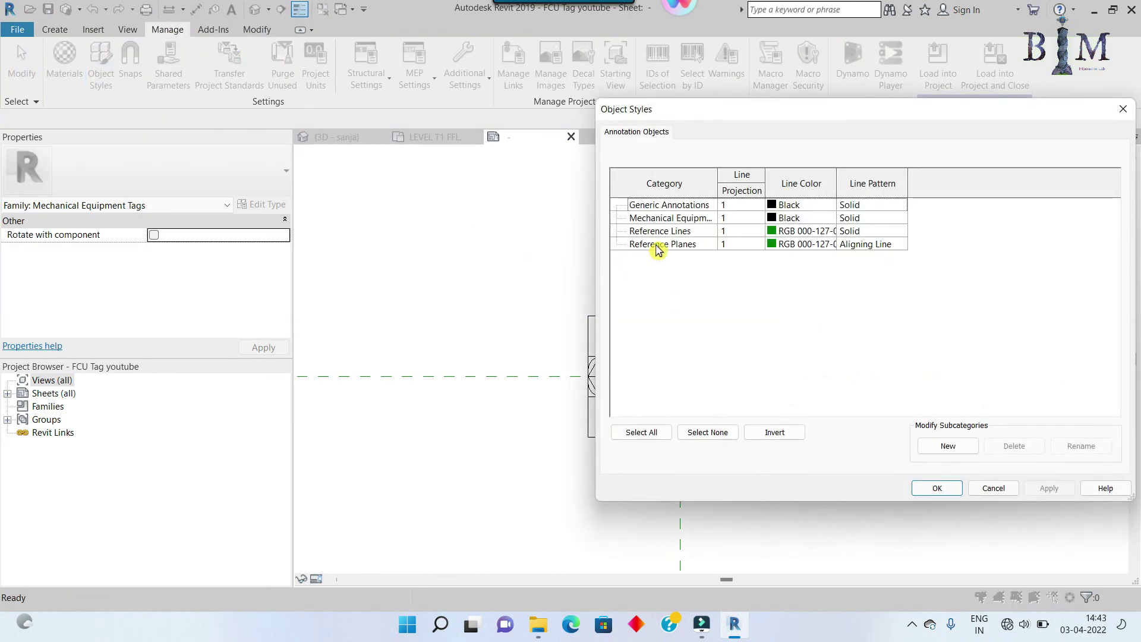
left_click(735, 220)
left_click_drag(718, 179, 794, 185)
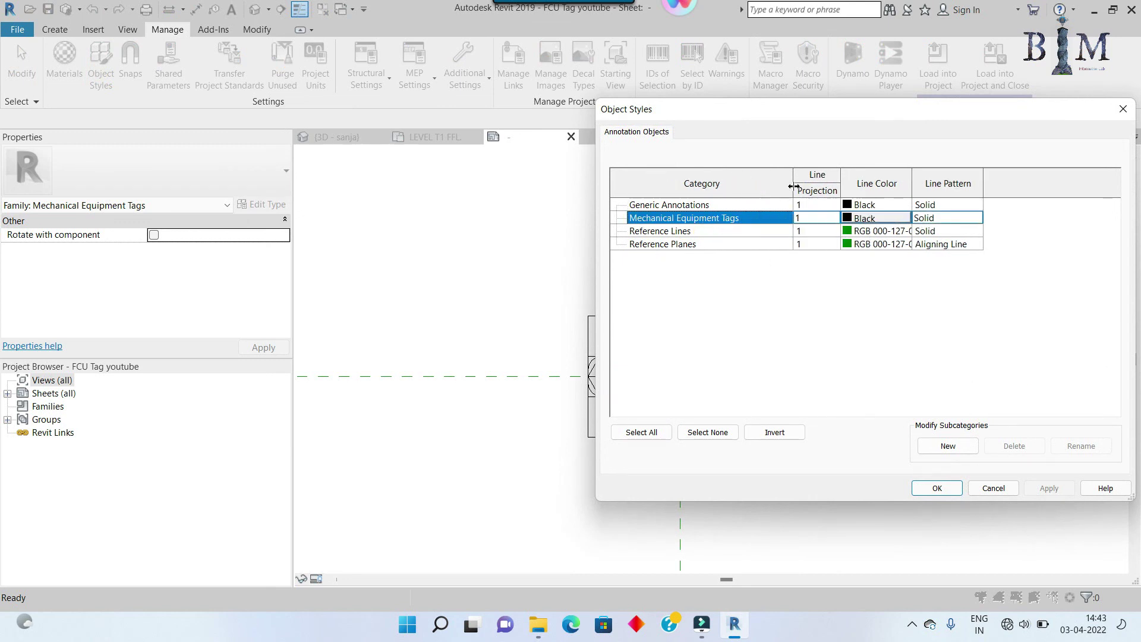
left_click(860, 219)
left_click(738, 318)
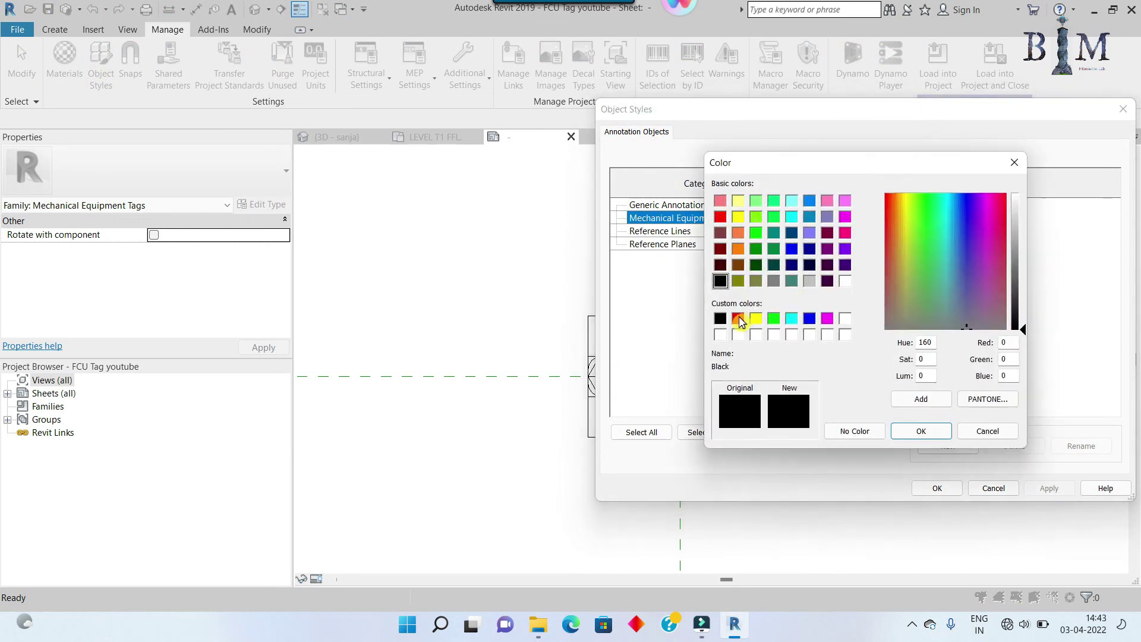
left_click(918, 433)
left_click(938, 488)
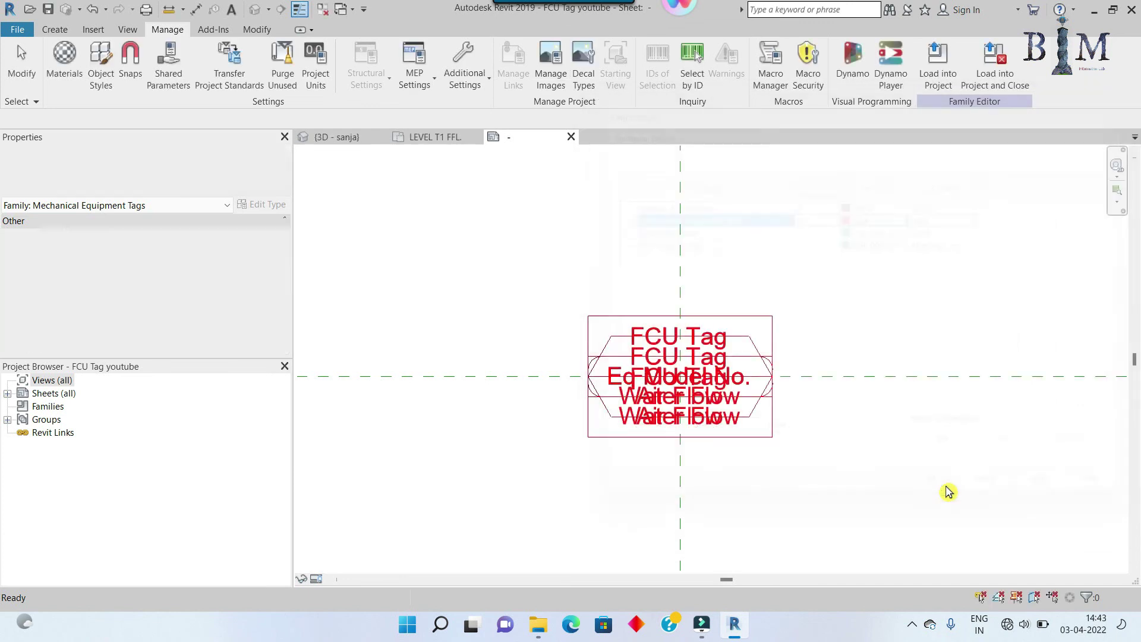
Load the edited FCU tag family into the project, overwriting the existing one
left_click(992, 62)
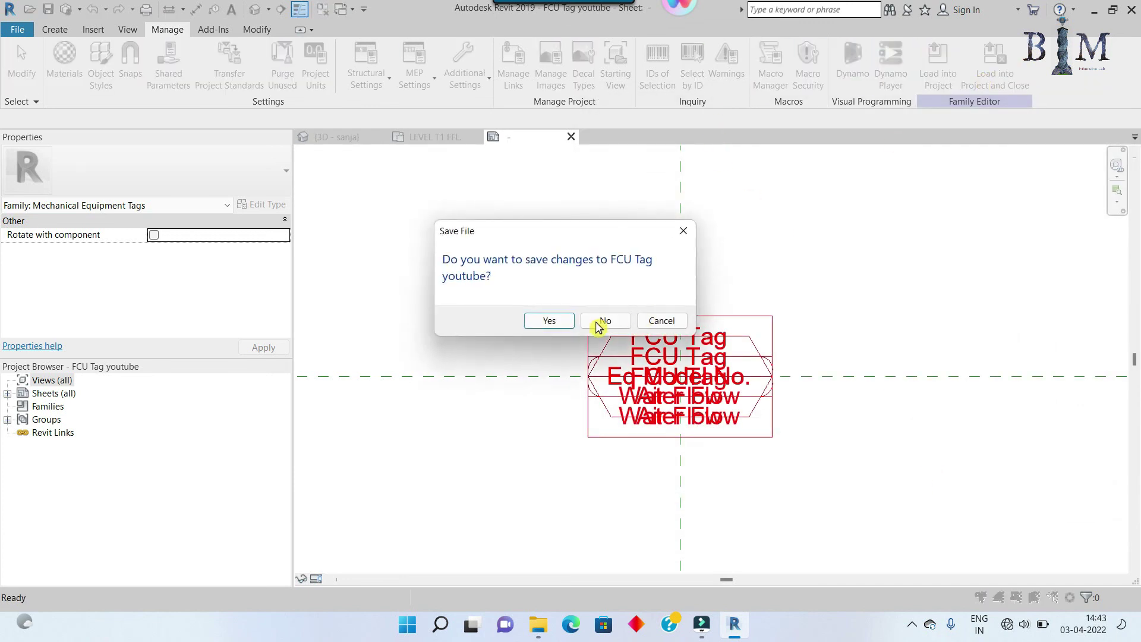
left_click(590, 322)
left_click(592, 327)
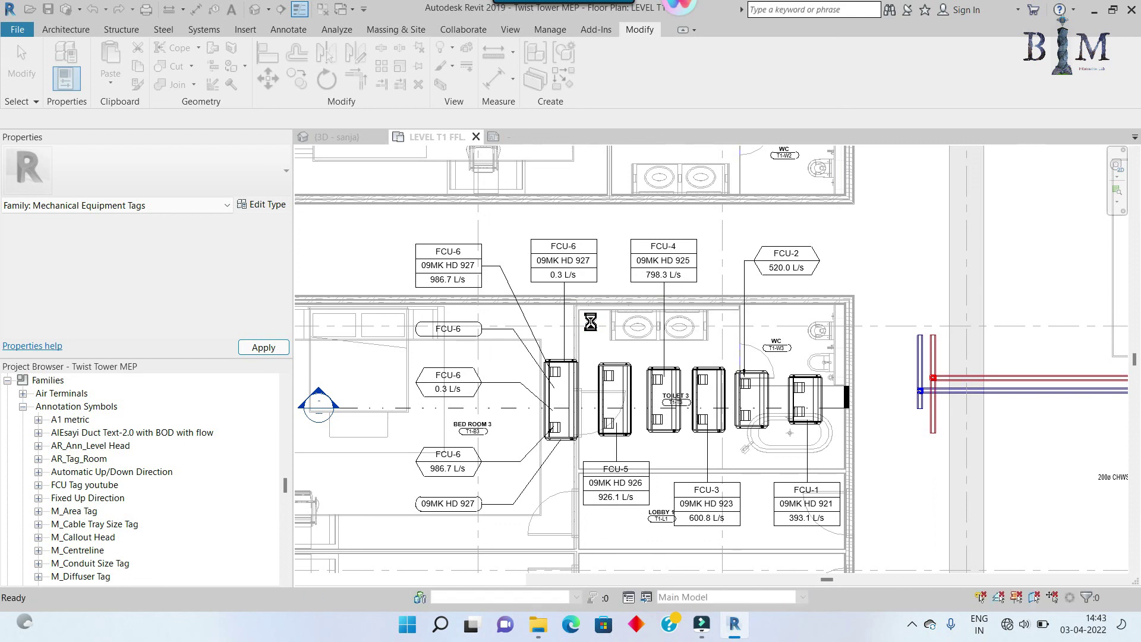
scroll(701, 257, "up", 3)
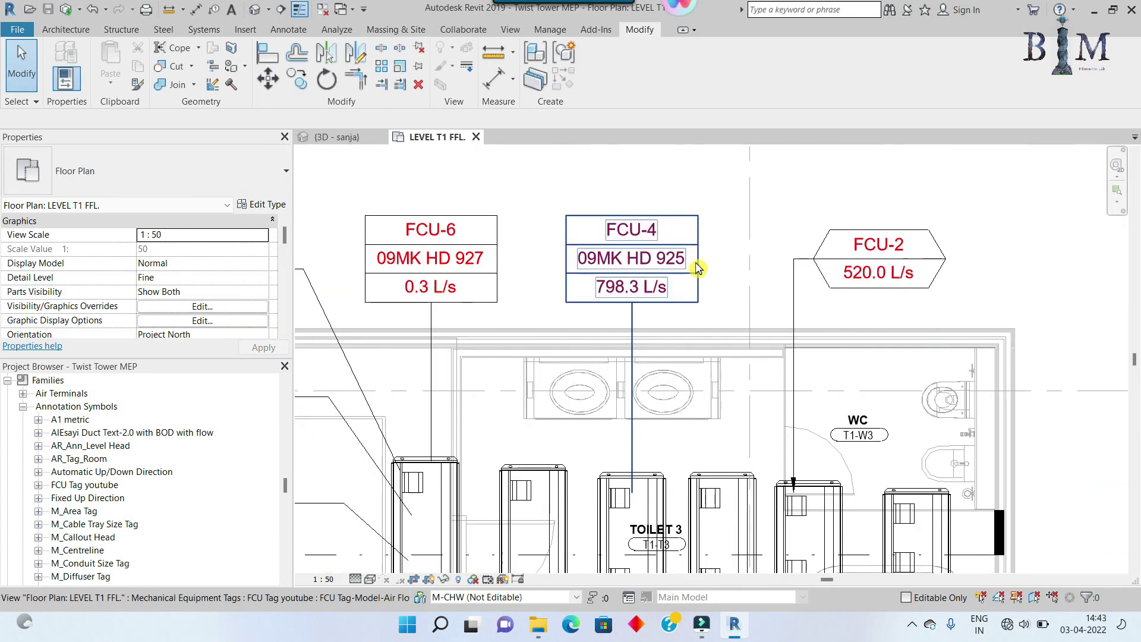
scroll(701, 257, "up", 1)
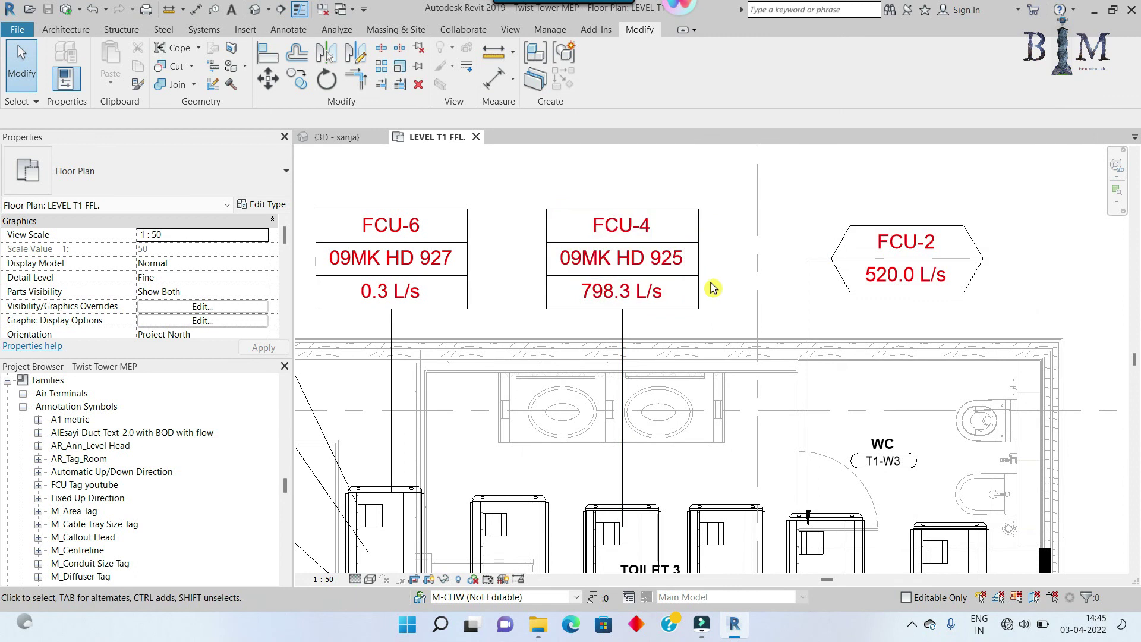
Override Mechanical Equipment Tags projection lines to red in the plan's Visibility/Graphics
key("g")
left_click(642, 132)
left_click(625, 271)
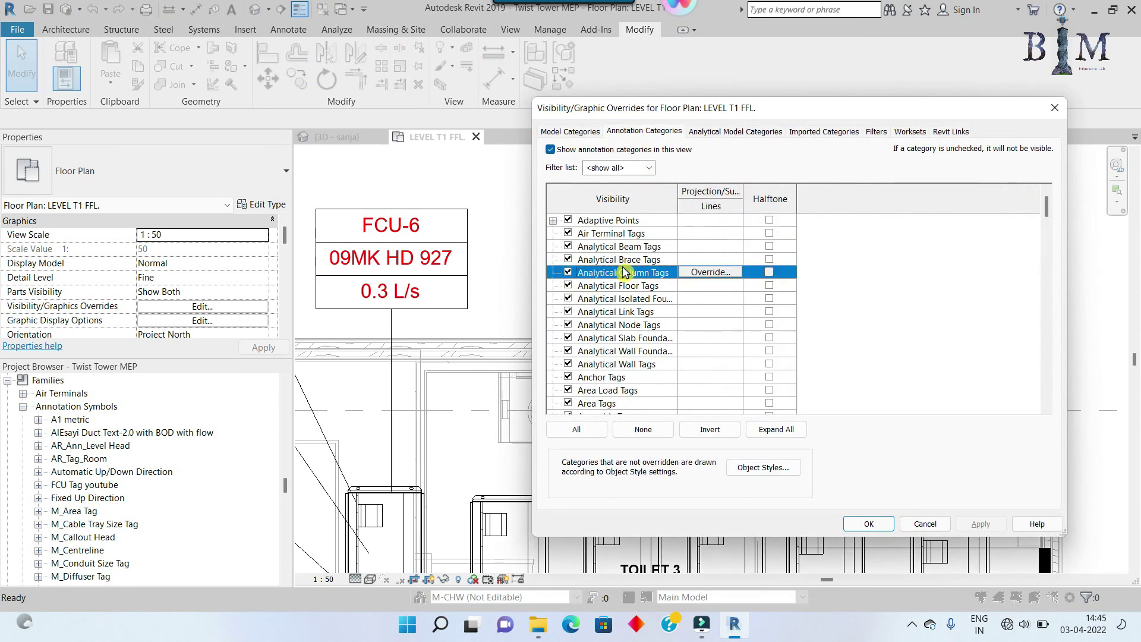
key("m")
scroll(647, 356, "down", 2)
scroll(662, 351, "down", 1)
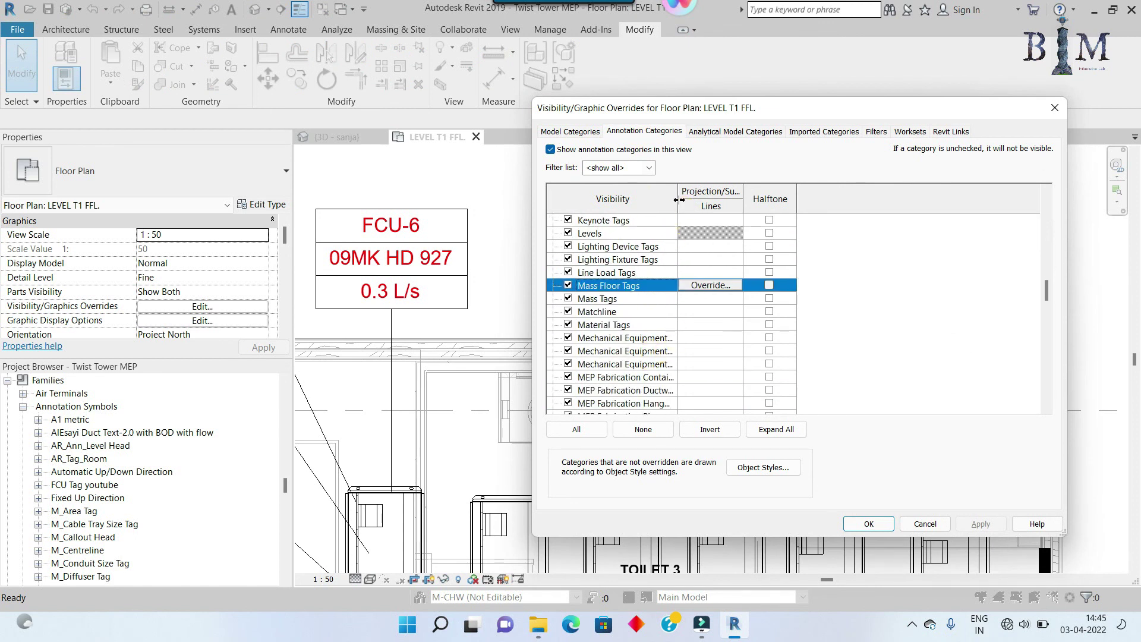
left_click_drag(763, 206, 763, 207)
left_click(703, 366)
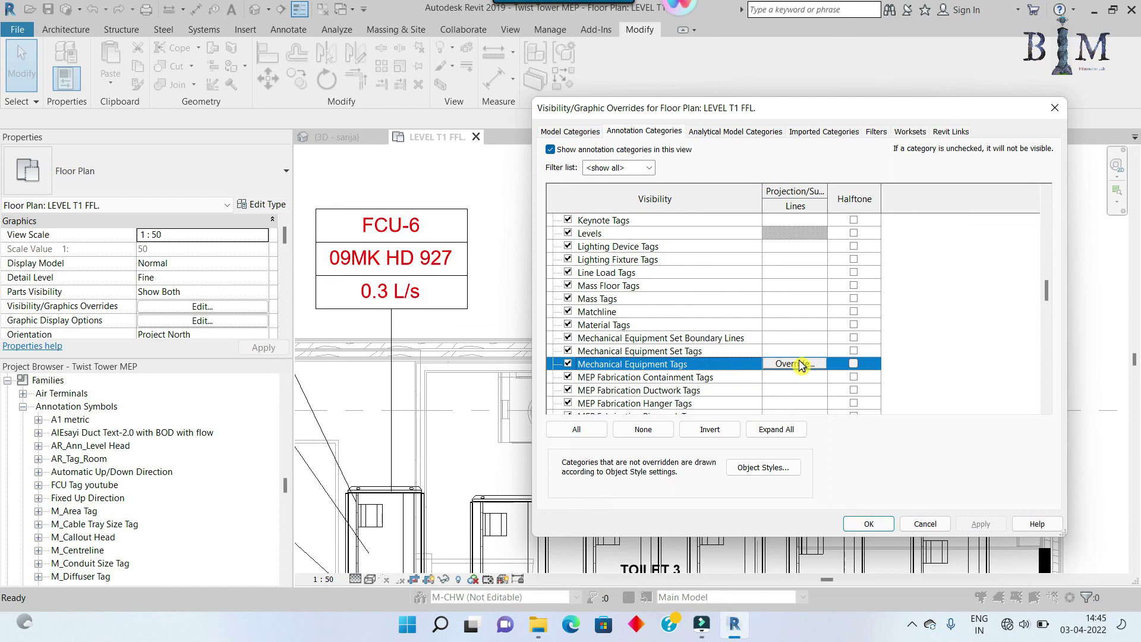
left_click(800, 365)
left_click(765, 224)
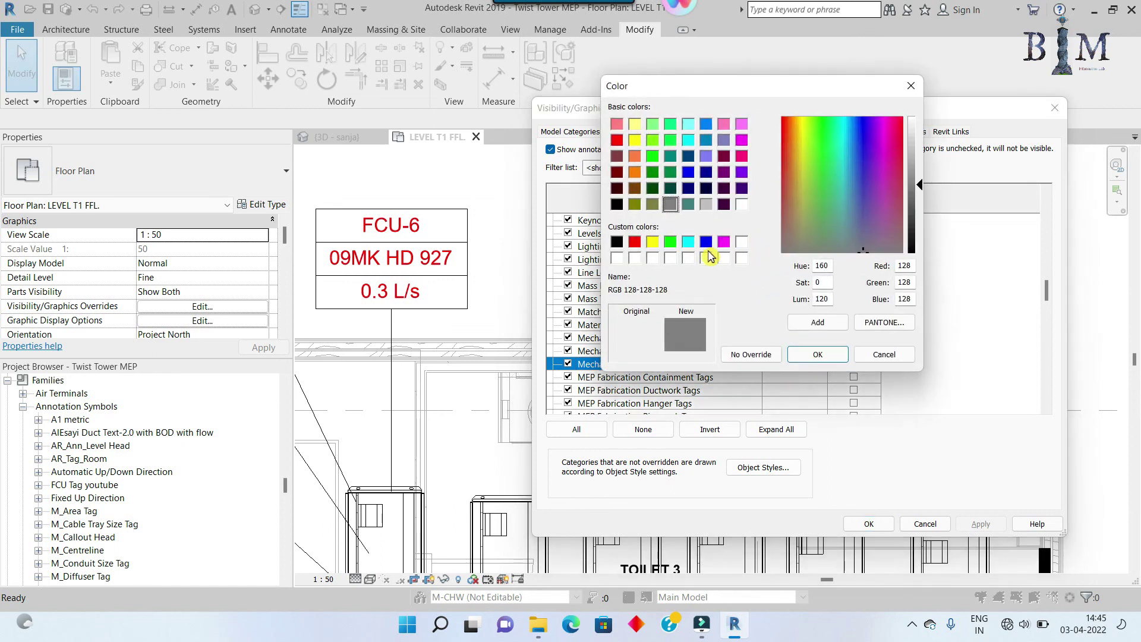
left_click(634, 242)
left_click(807, 355)
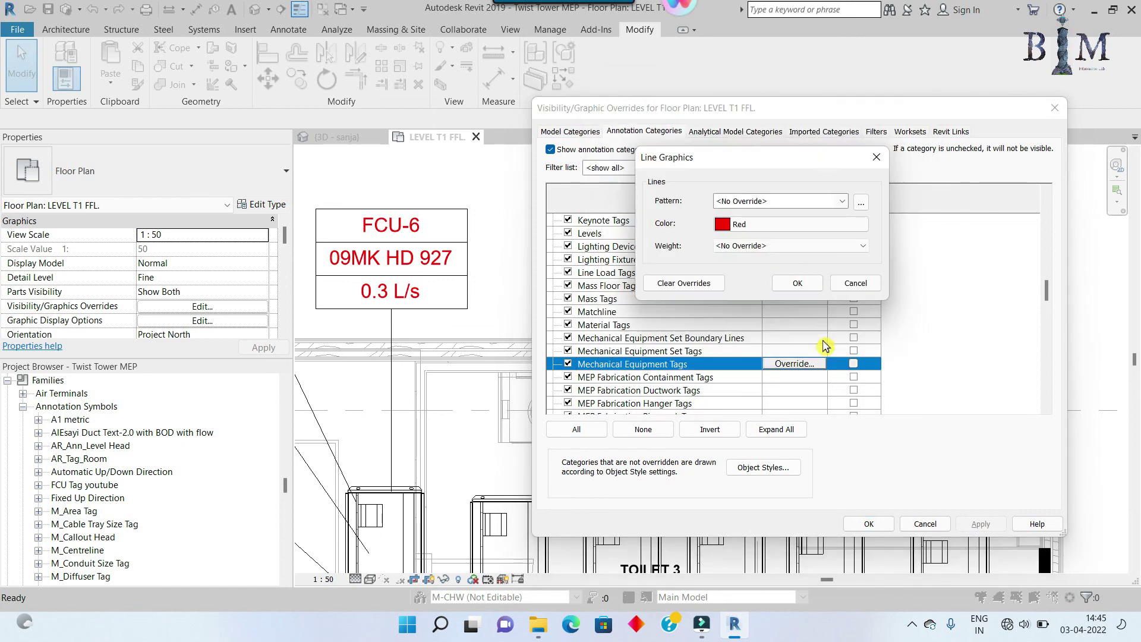
left_click(788, 292)
left_click(869, 525)
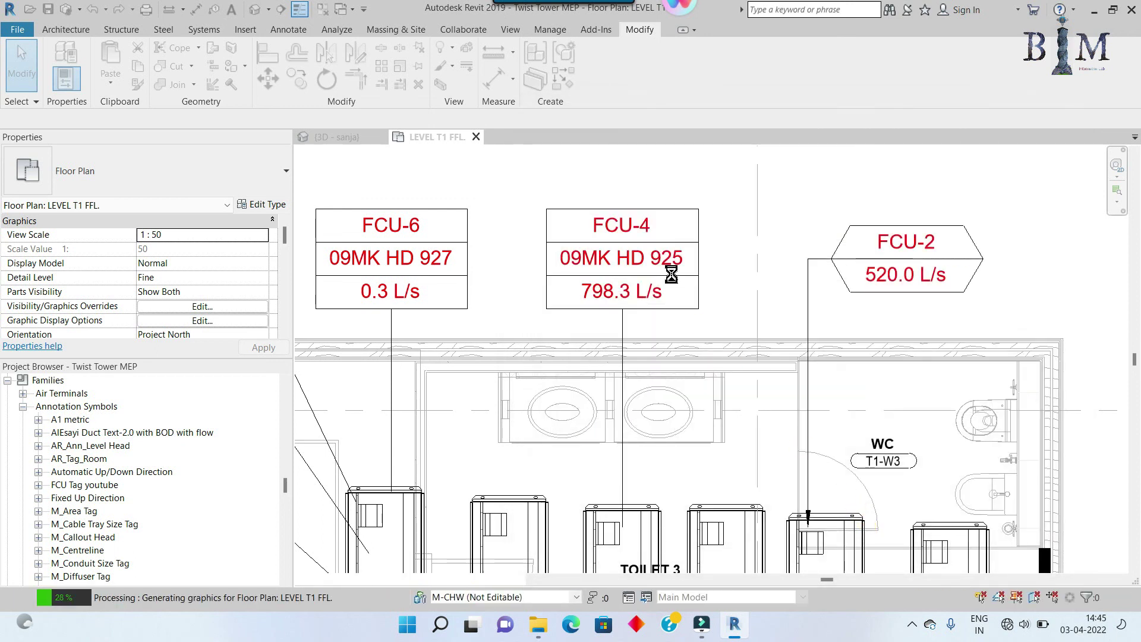
scroll(740, 247, "down", 2)
scroll(741, 249, "down", 2)
scroll(741, 248, "up", 2)
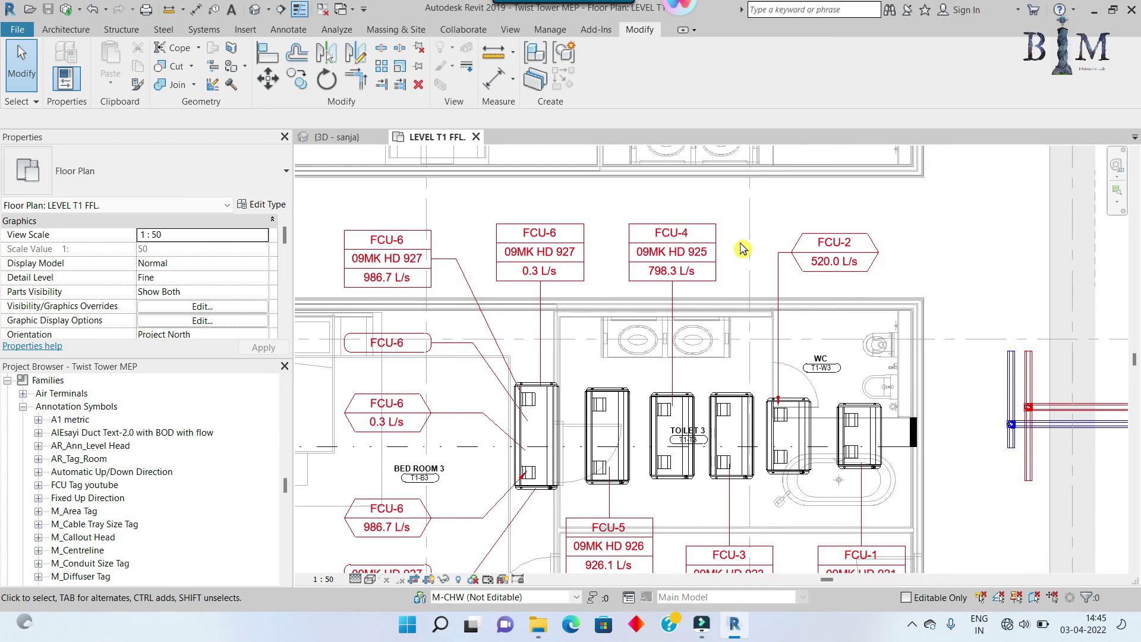
scroll(747, 294, "down", 1)
scroll(758, 286, "down", 1)
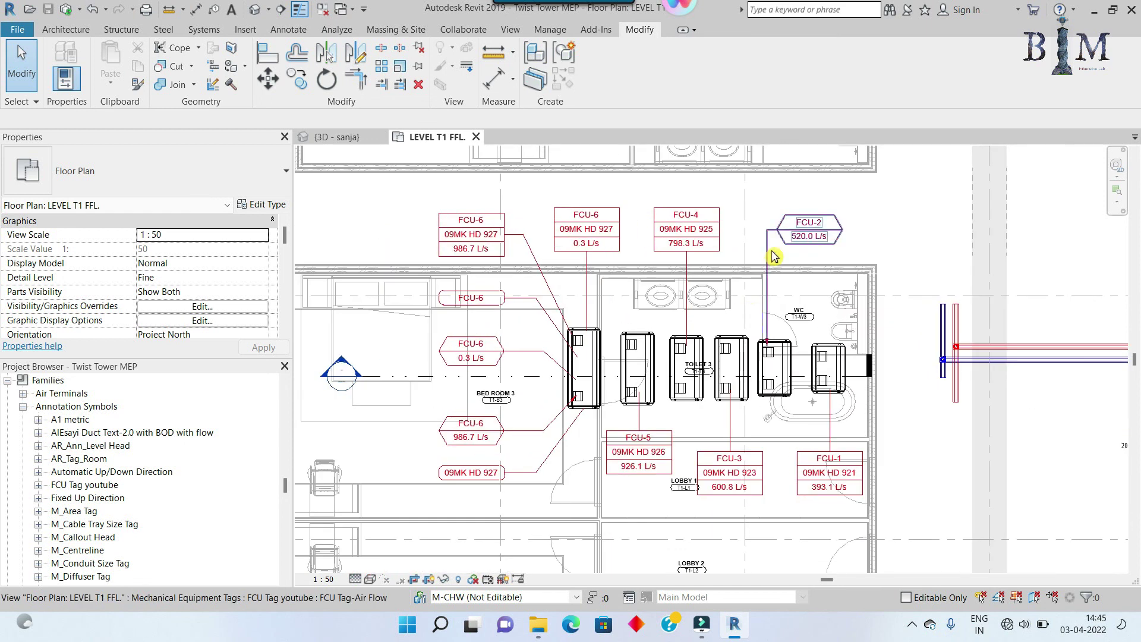
scroll(813, 236, "up", 1)
scroll(814, 246, "up", 1)
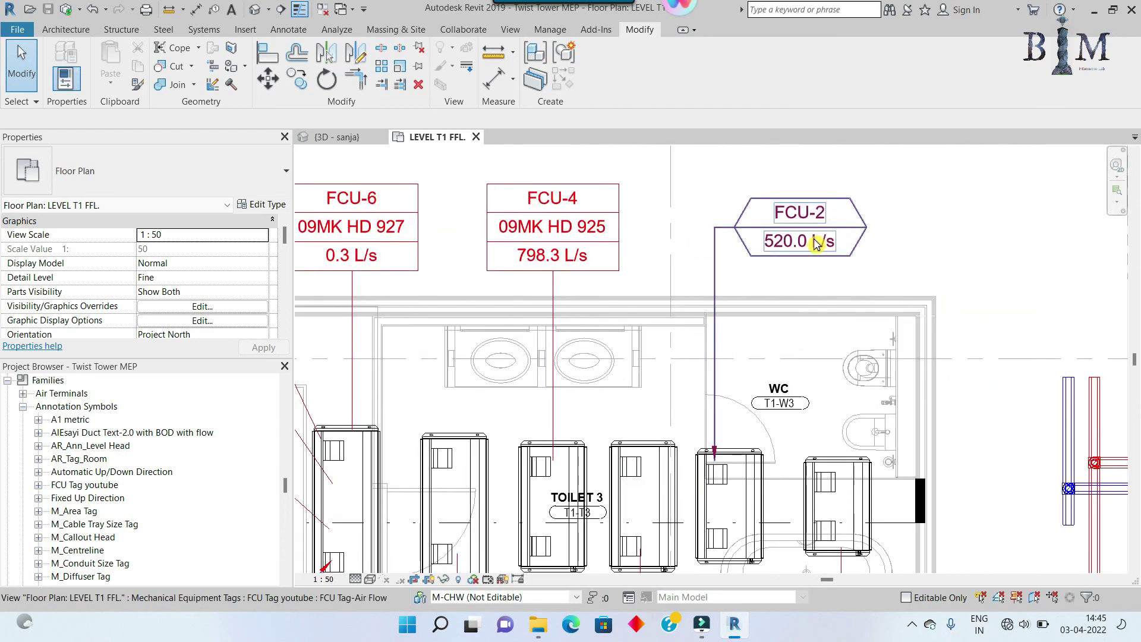
Place a 3108 spot elevation above the FCU unit and select it
left_click(78, 35)
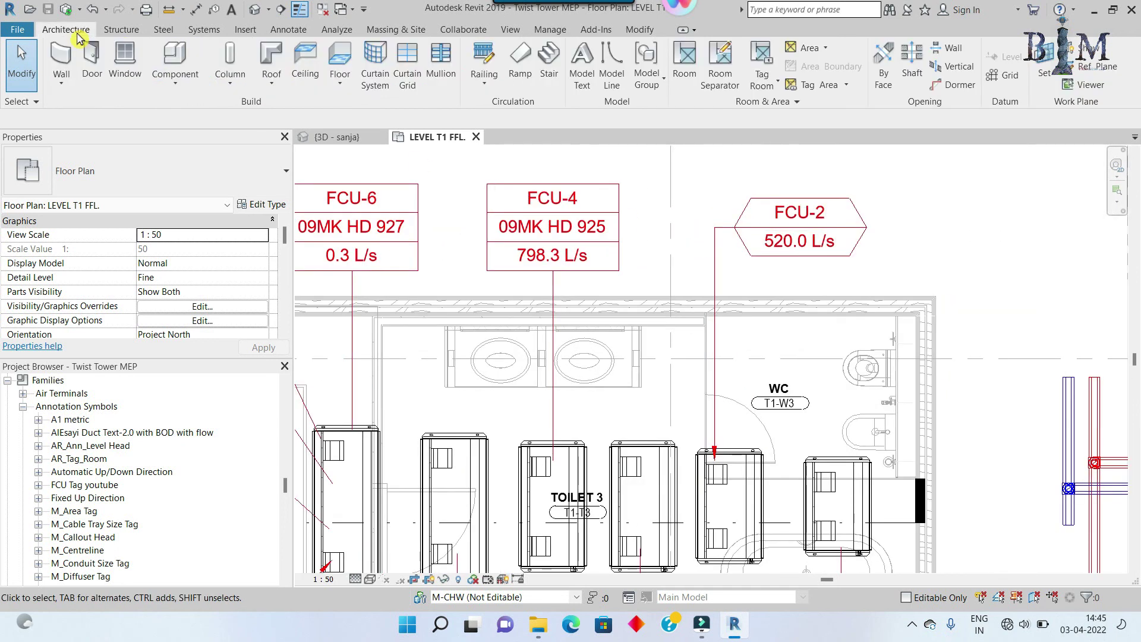
left_click(270, 36)
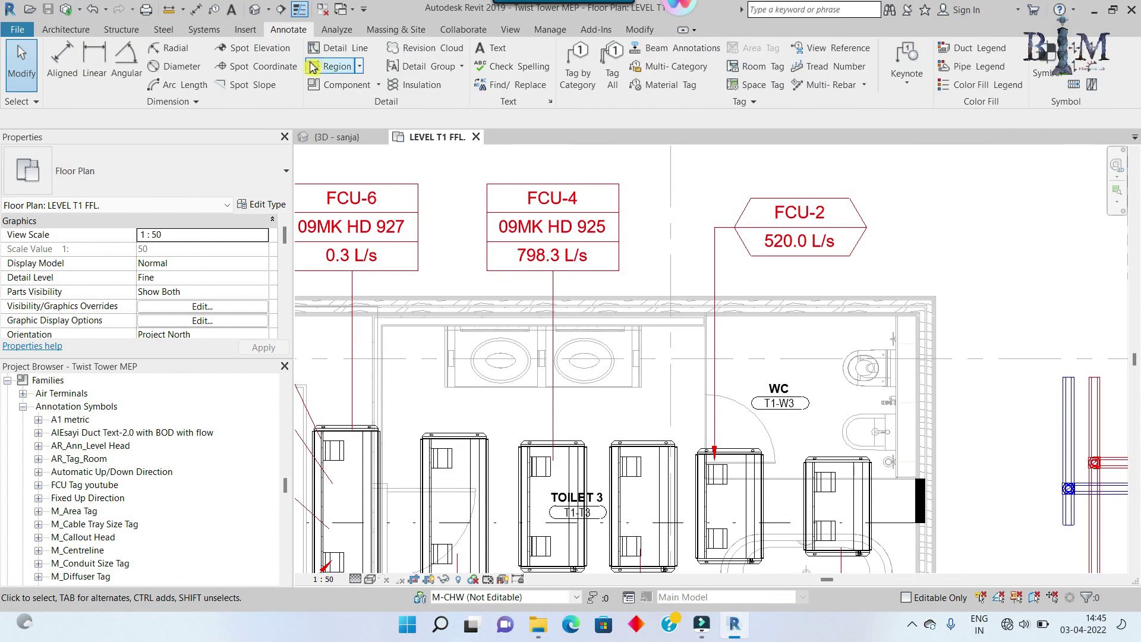
left_click(284, 49)
scroll(665, 443, "up", 1)
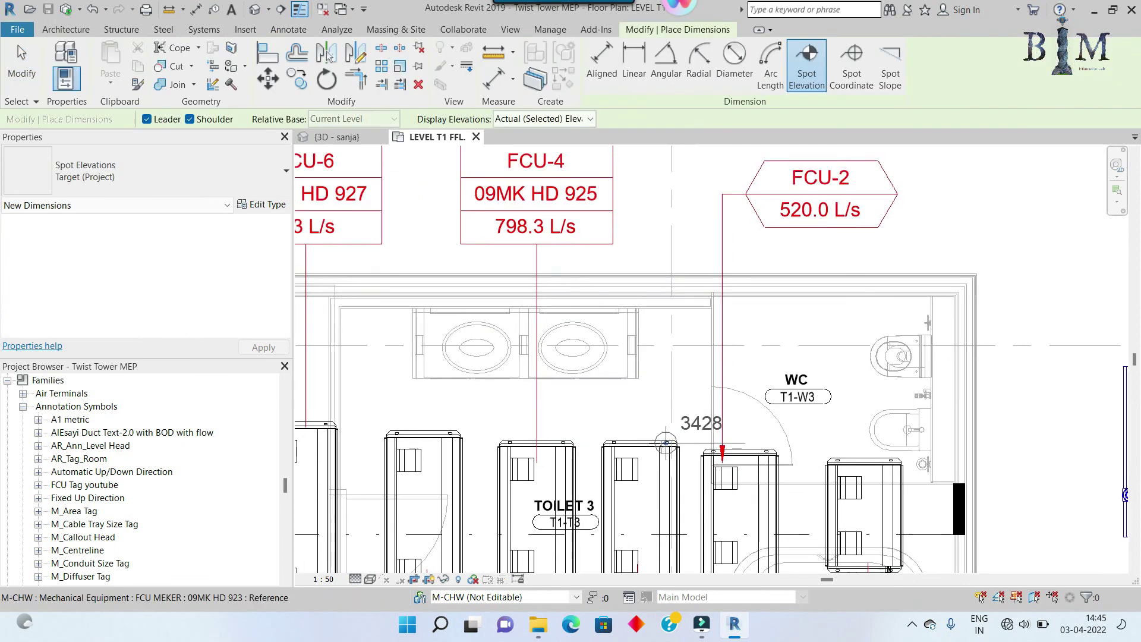
scroll(665, 442, "up", 2)
scroll(661, 455, "up", 2)
scroll(629, 500, "down", 2)
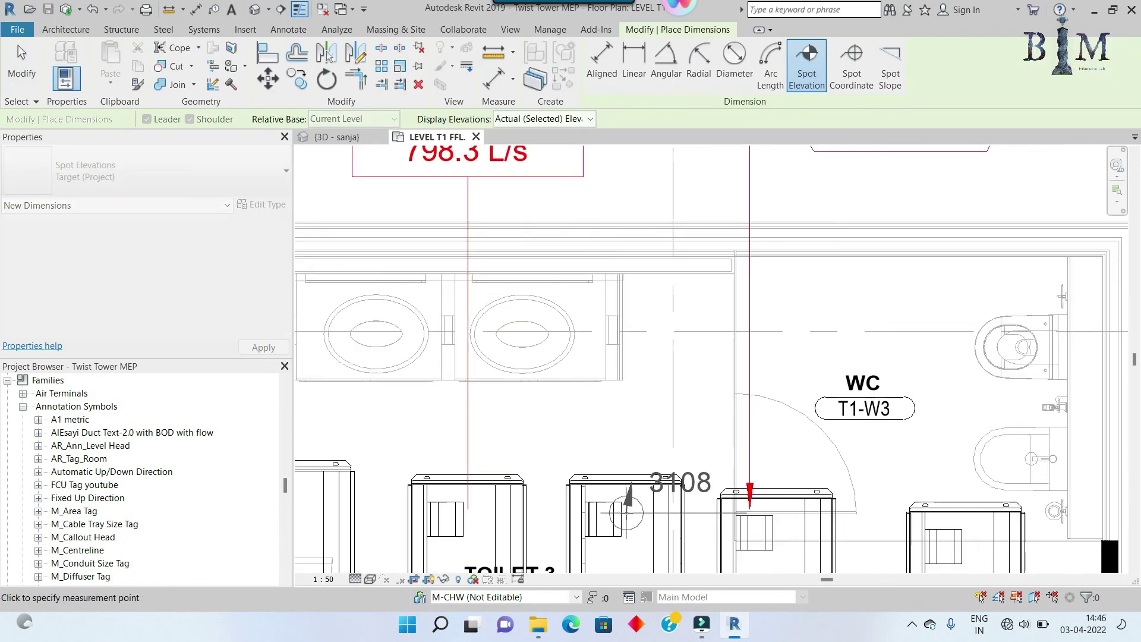
scroll(642, 357, "down", 2)
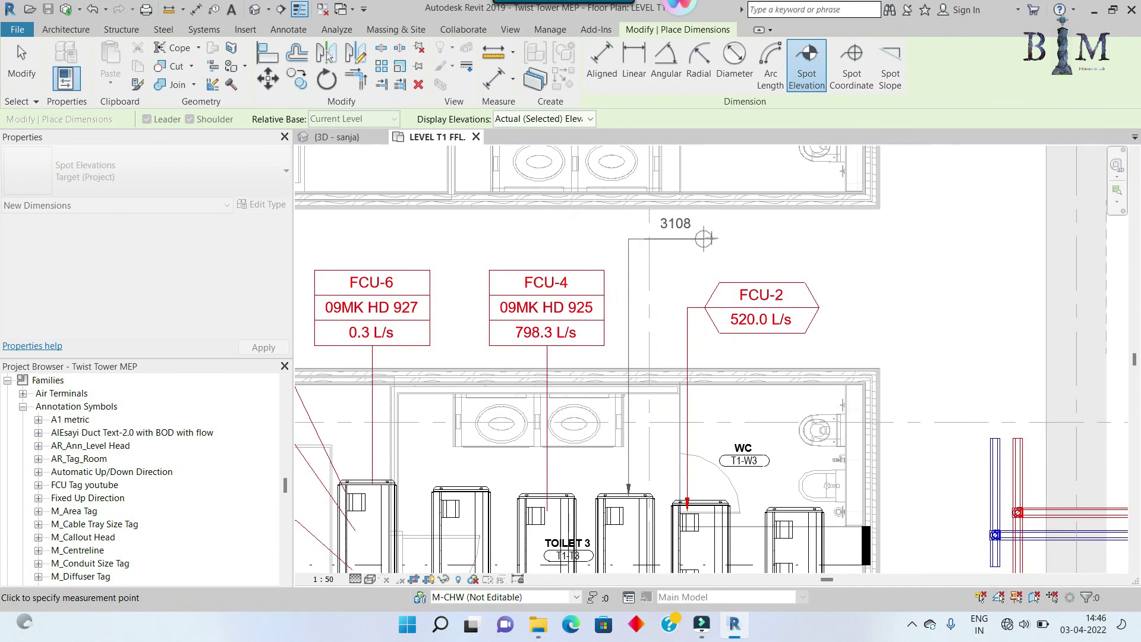
left_click(719, 238)
key("Escape")
left_click(719, 239)
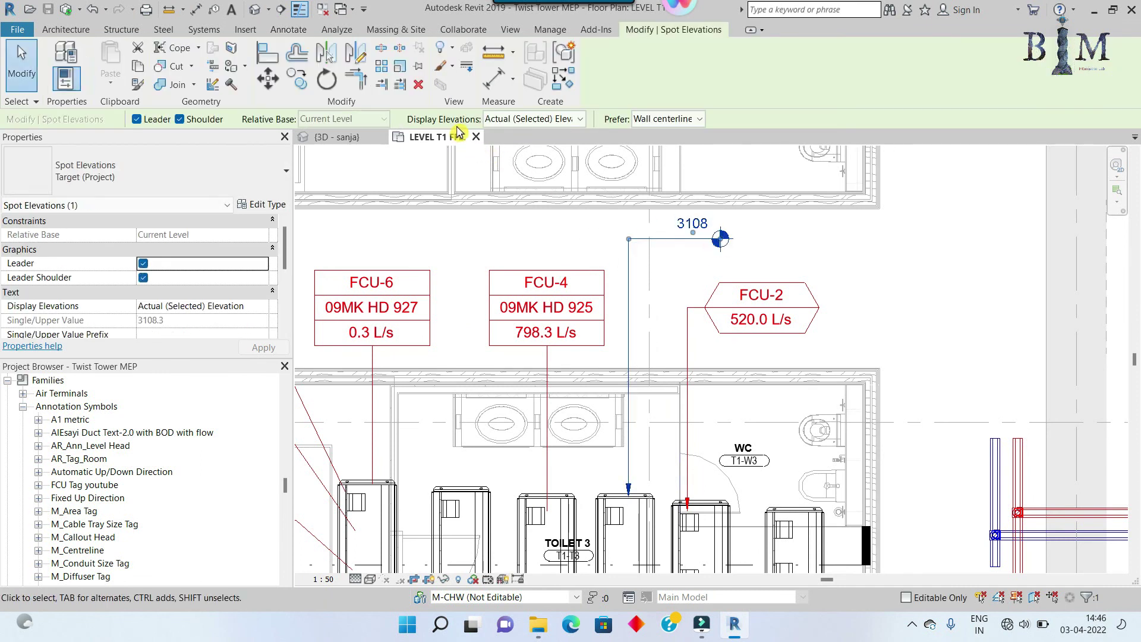
mouse_move(285, 250)
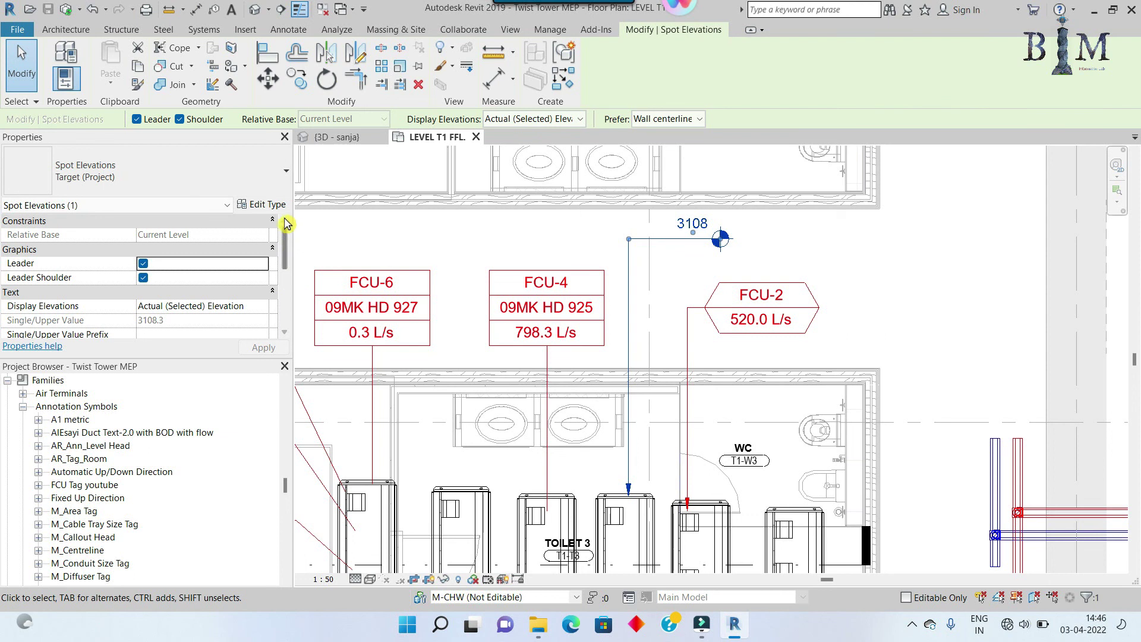
Duplicate the spot elevation type as 'Bottom of Equipment' with red colour
left_click(268, 205)
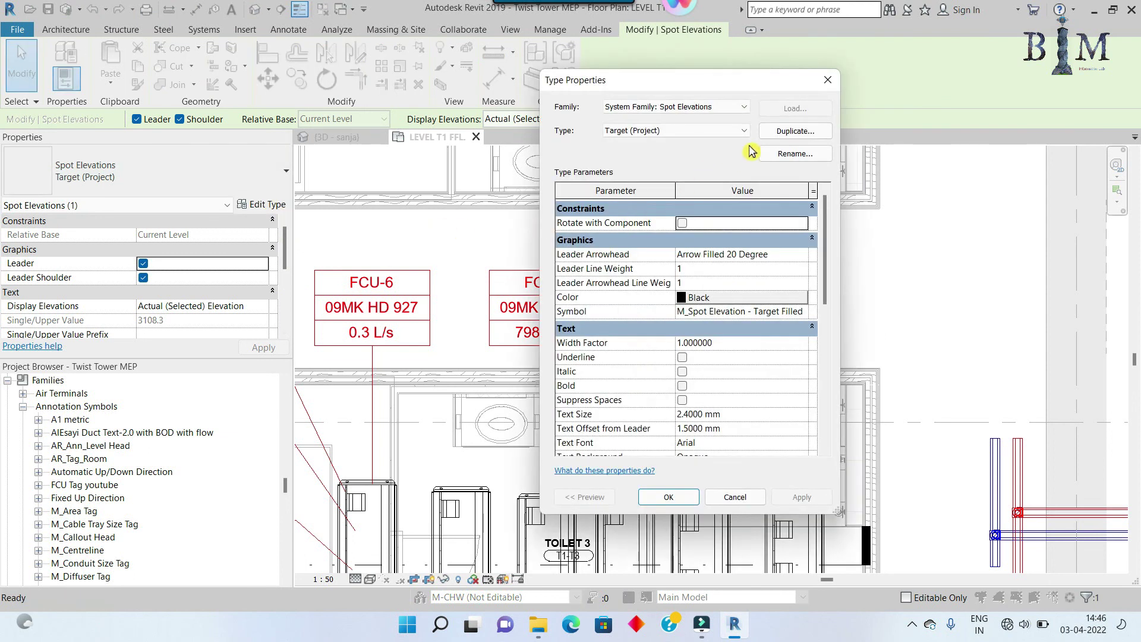
left_click(787, 134)
type("Bottom of Equipment")
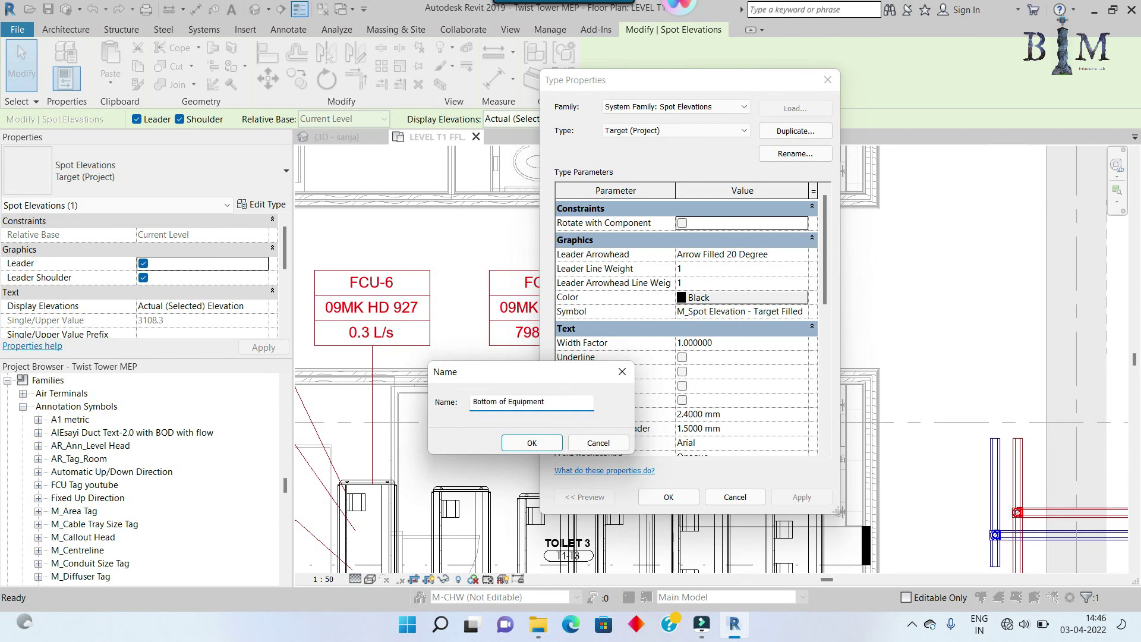
left_click(531, 443)
left_click(698, 298)
left_click(563, 311)
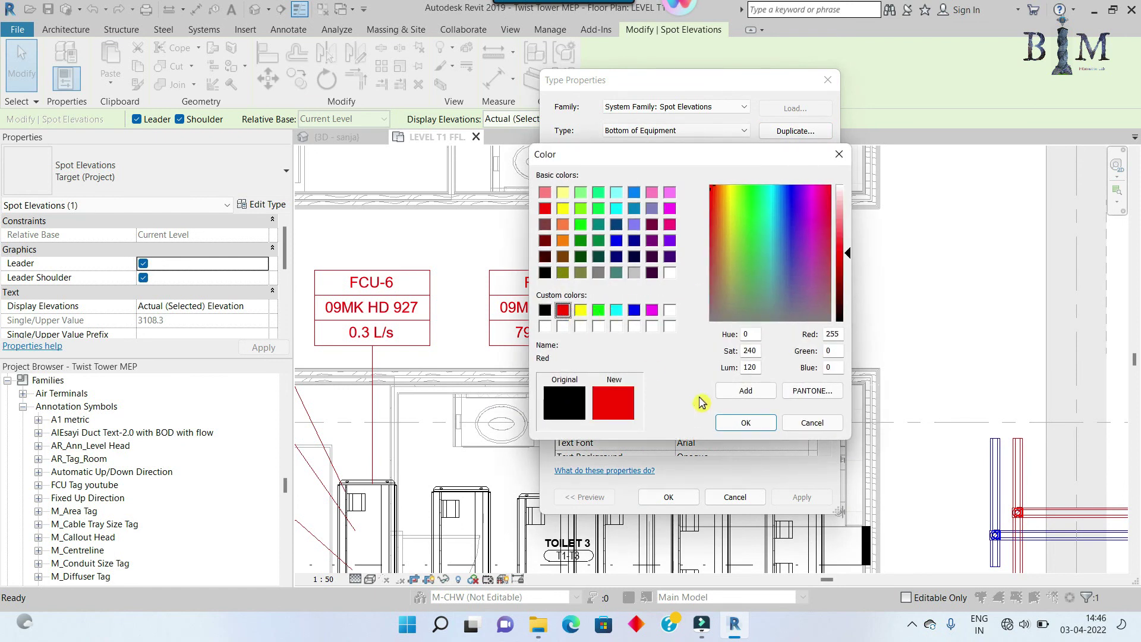
left_click(754, 428)
scroll(751, 398, "down", 5)
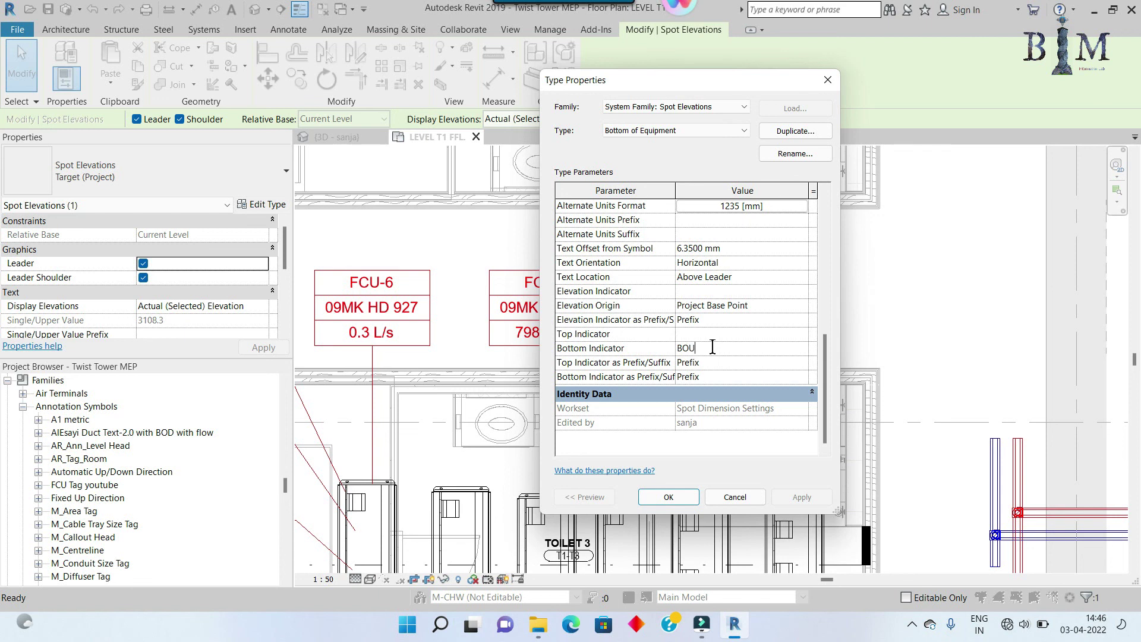
Save the new type and display the equipment's bottom elevation
left_click(675, 499)
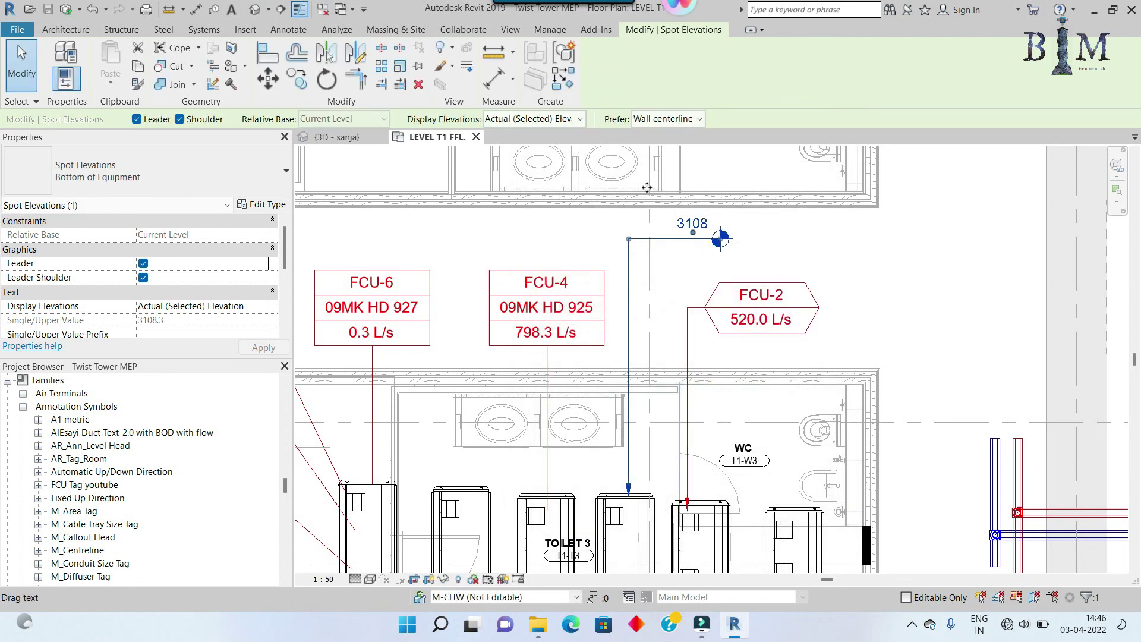
left_click(535, 119)
left_click(518, 157)
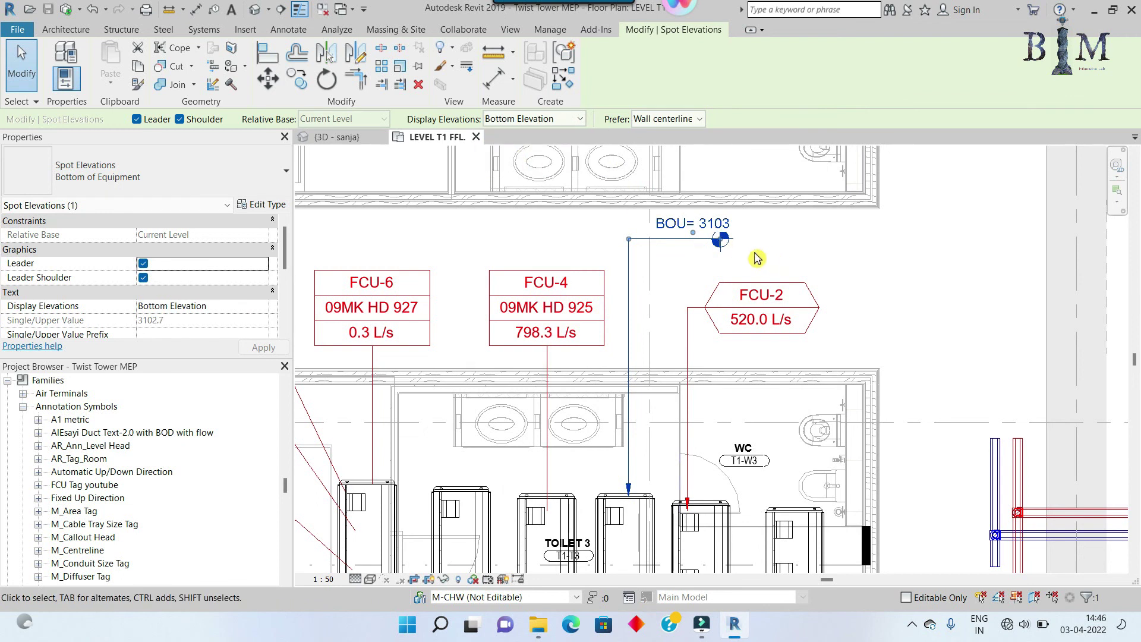
Set the spot elevation symbol to none and move the BOU= 3103 text onto its leader
left_click(261, 205)
scroll(759, 300, "down", 2)
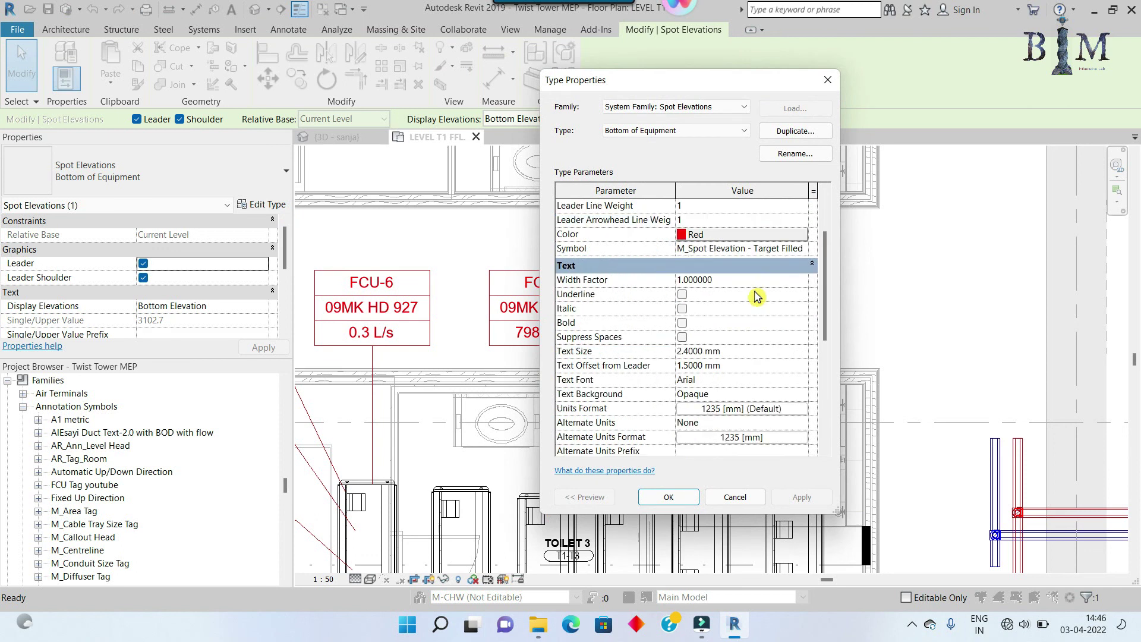
scroll(763, 301, "down", 2)
left_click_drag(832, 314, 831, 290)
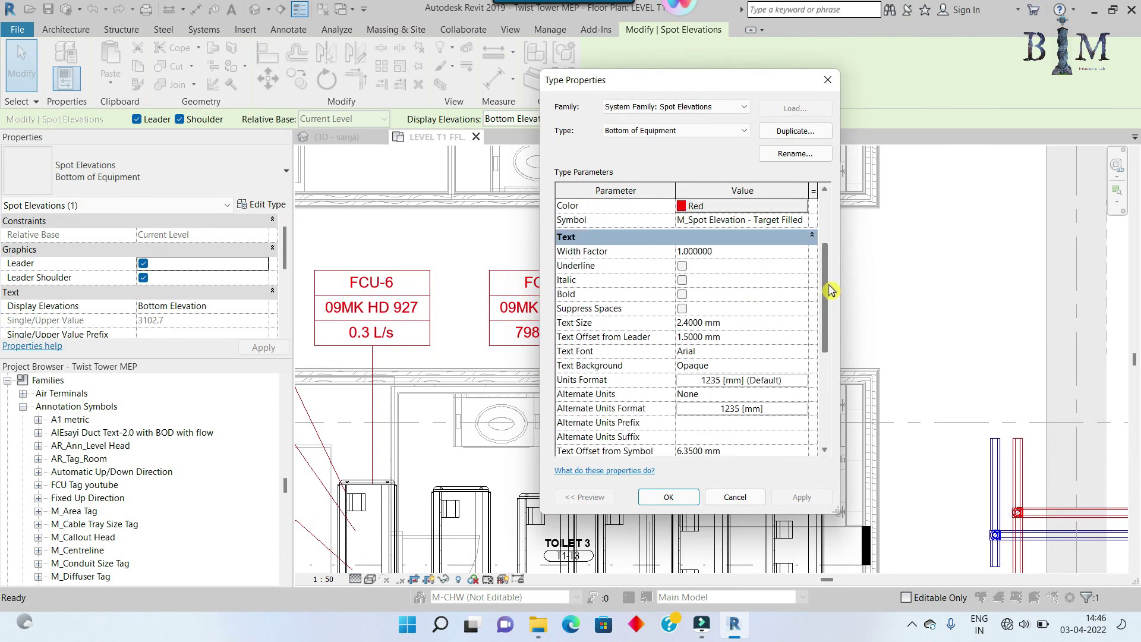
left_click(806, 223)
left_click(776, 237)
left_click(678, 500)
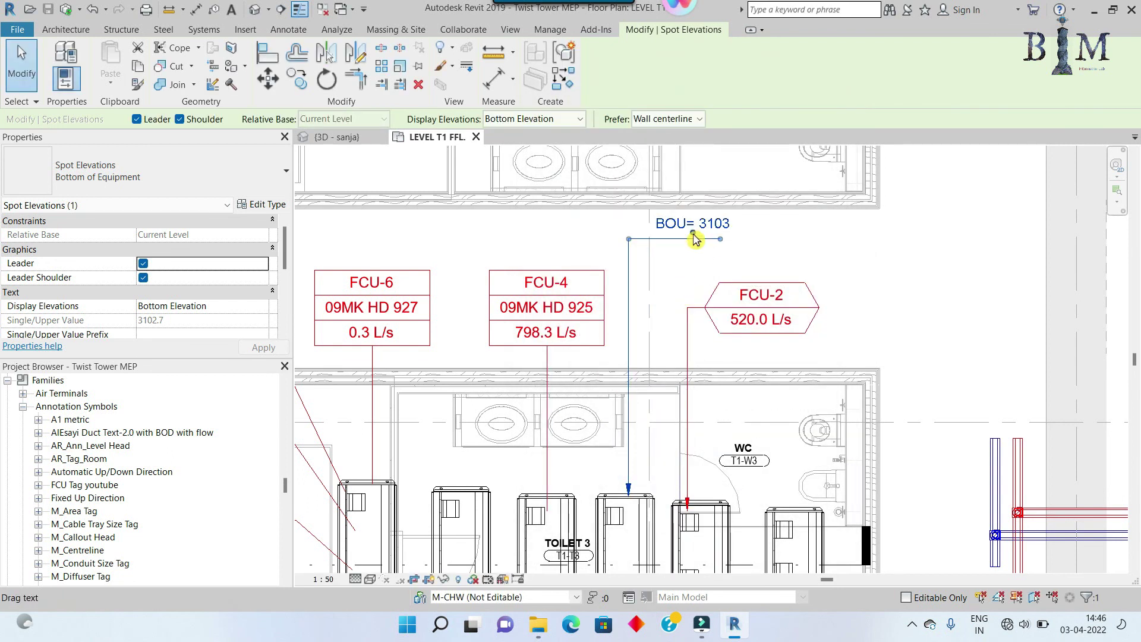
mouse_move(679, 225)
left_mouse_down()
mouse_move(765, 257)
mouse_move(688, 256)
left_mouse_up()
left_click(695, 270)
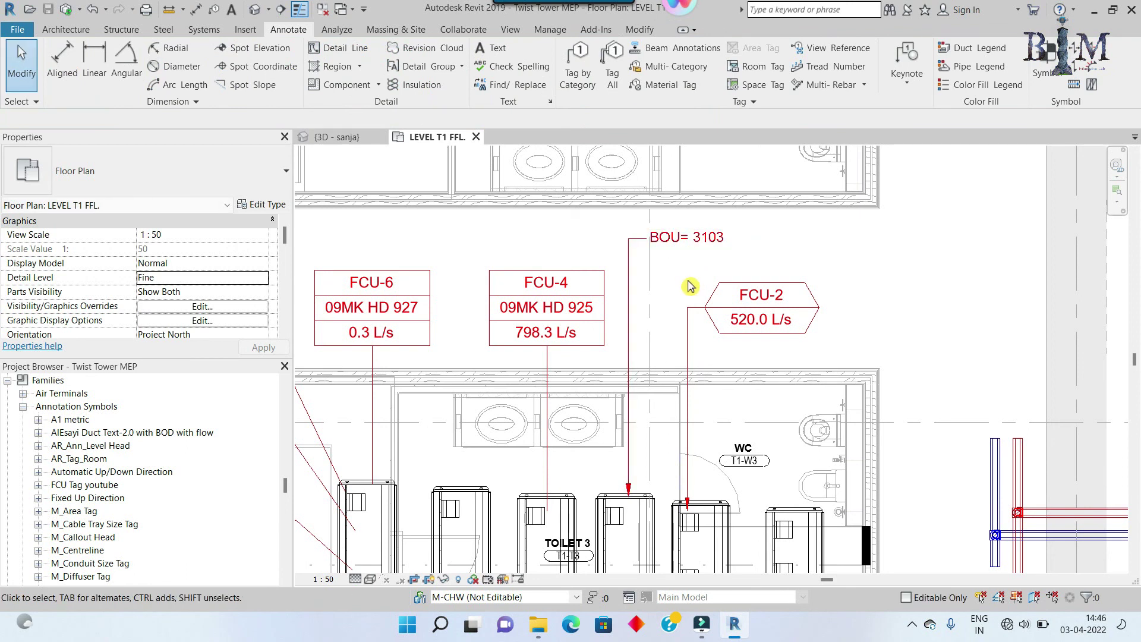
scroll(675, 252, "down", 3)
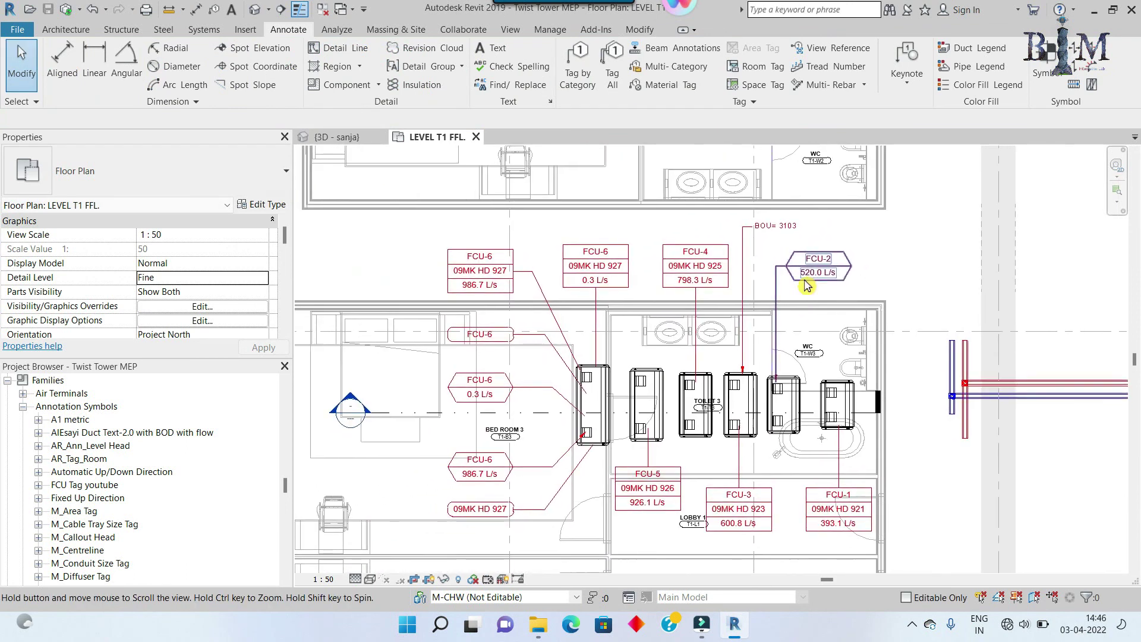
scroll(597, 413, "up", 1)
scroll(613, 405, "up", 1)
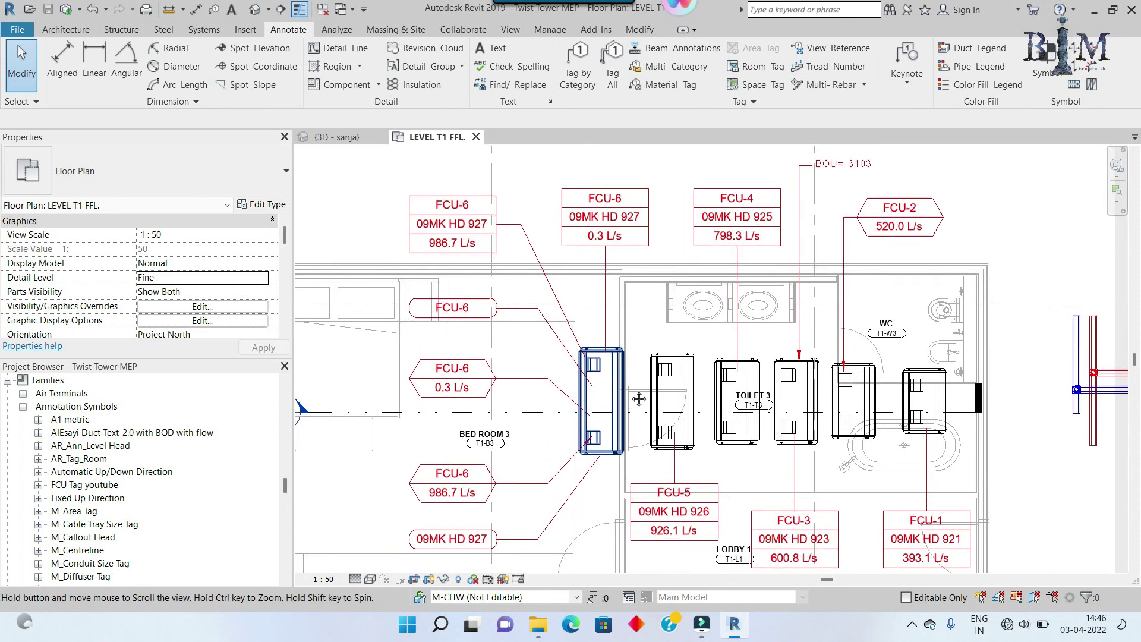
Select the Bottom of Equipment spot elevation and confirm red in its type settings
middle_click_drag(642, 396, 633, 398)
left_click(836, 217)
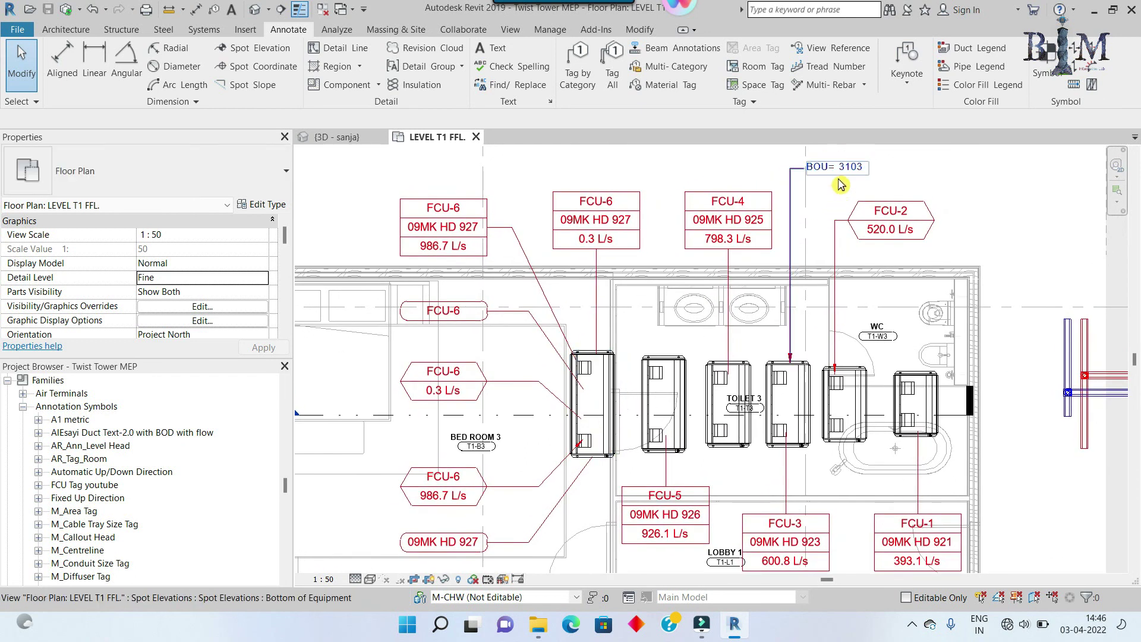
left_click(839, 185)
left_click(279, 205)
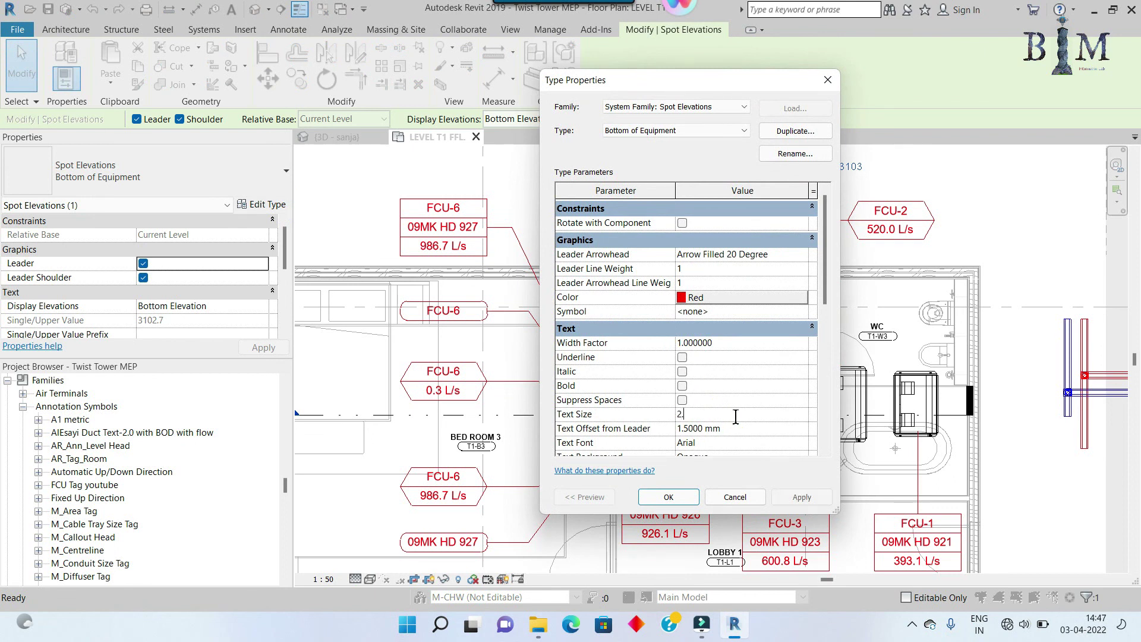
left_click(669, 498)
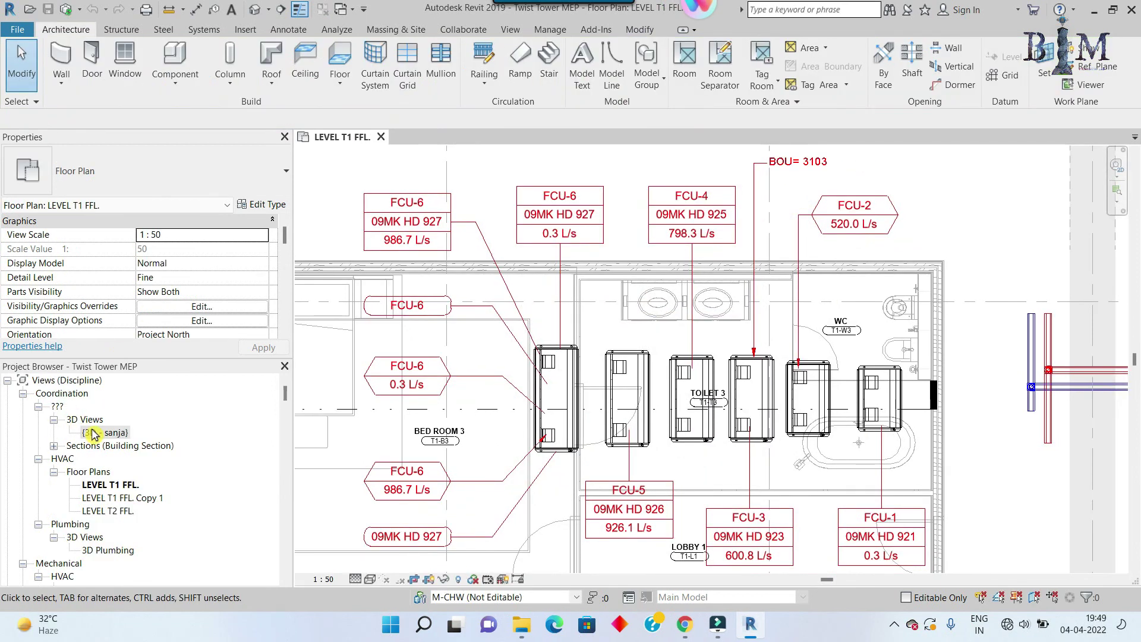
Duplicate the 3D - sanja view with detailing and rename the copy '3D Tag'
right_click(97, 433)
mouse_move(158, 215)
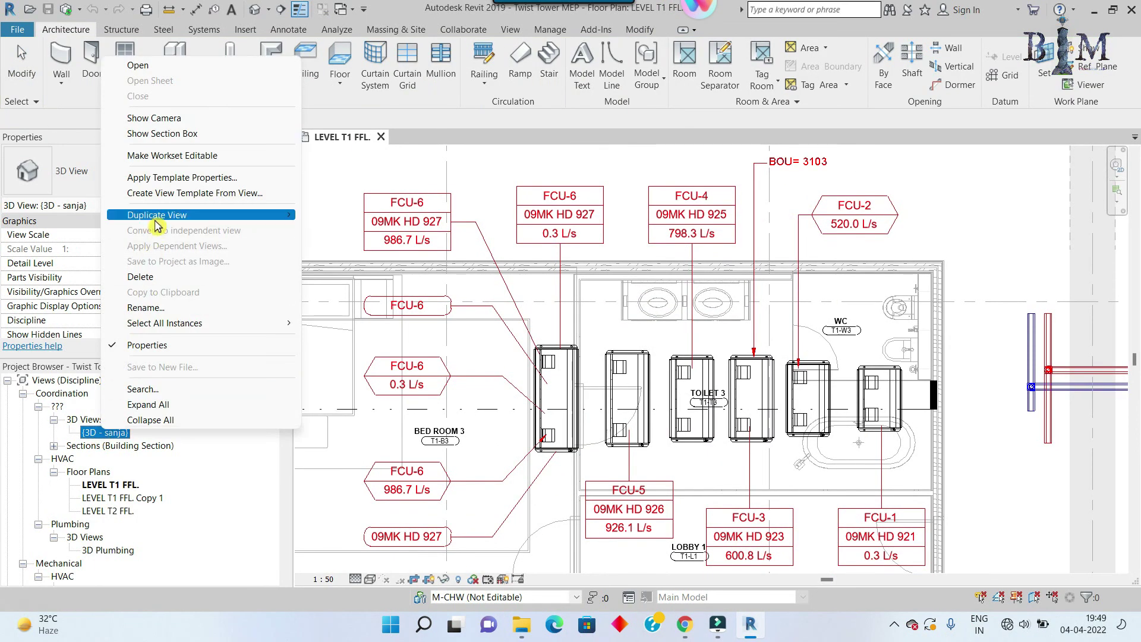
left_click(337, 236)
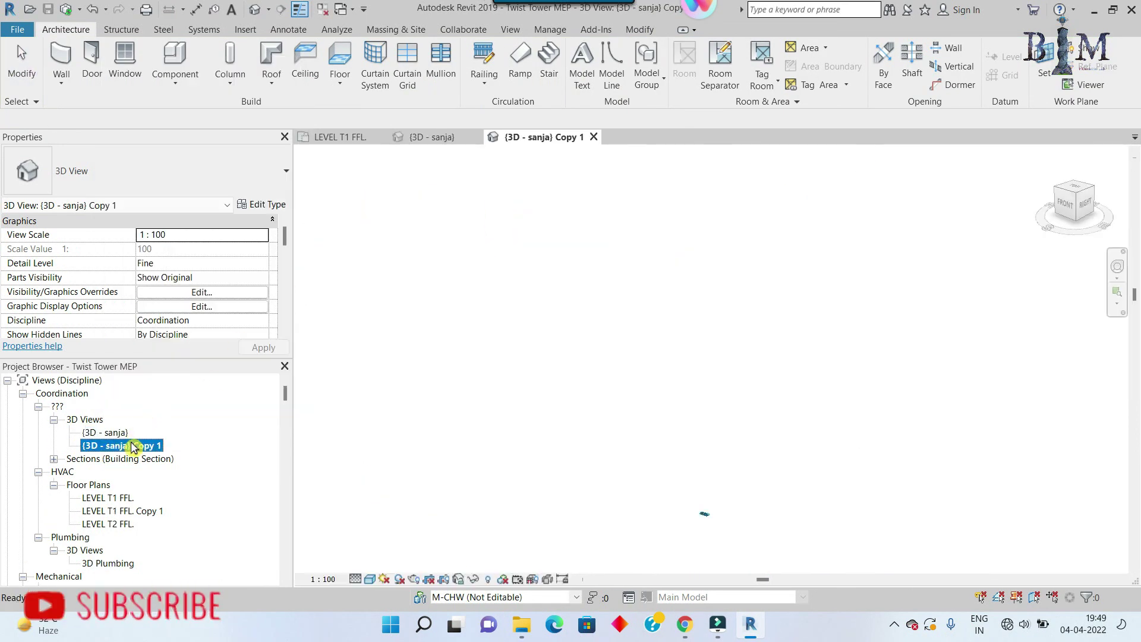
right_click(132, 449)
left_click(190, 326)
type("3D Tag")
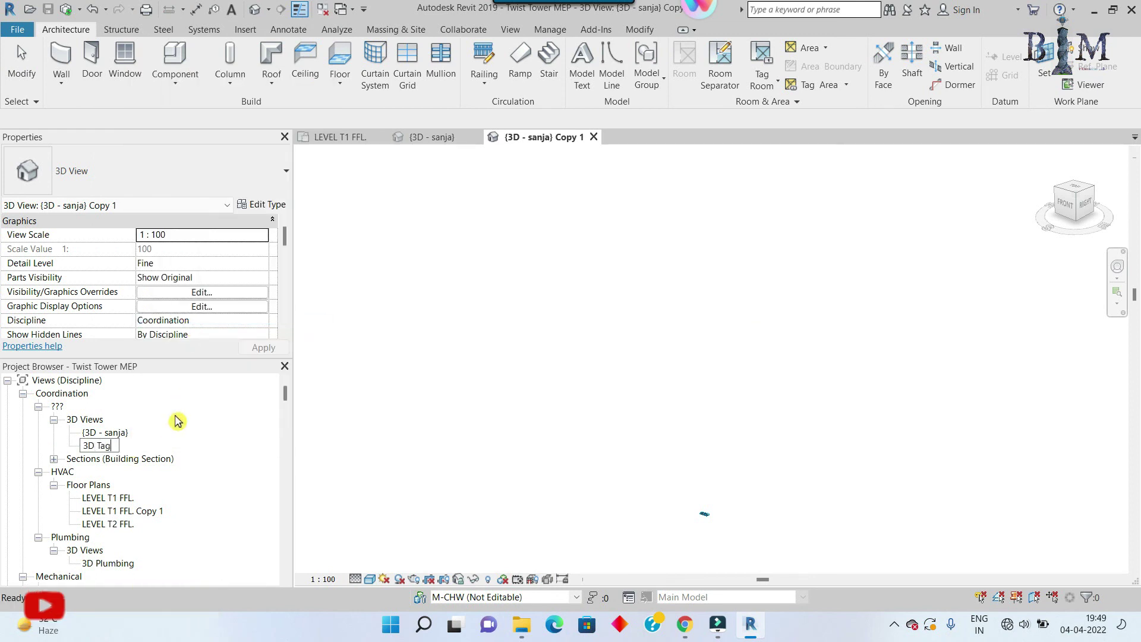
key("Return")
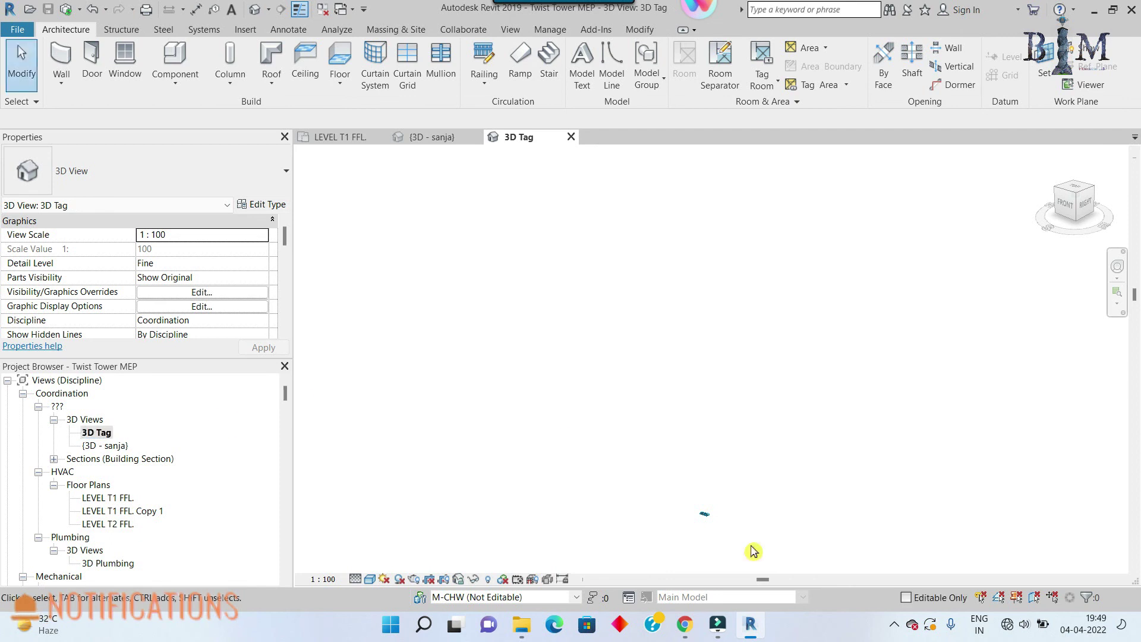
scroll(600, 473, "up", 5)
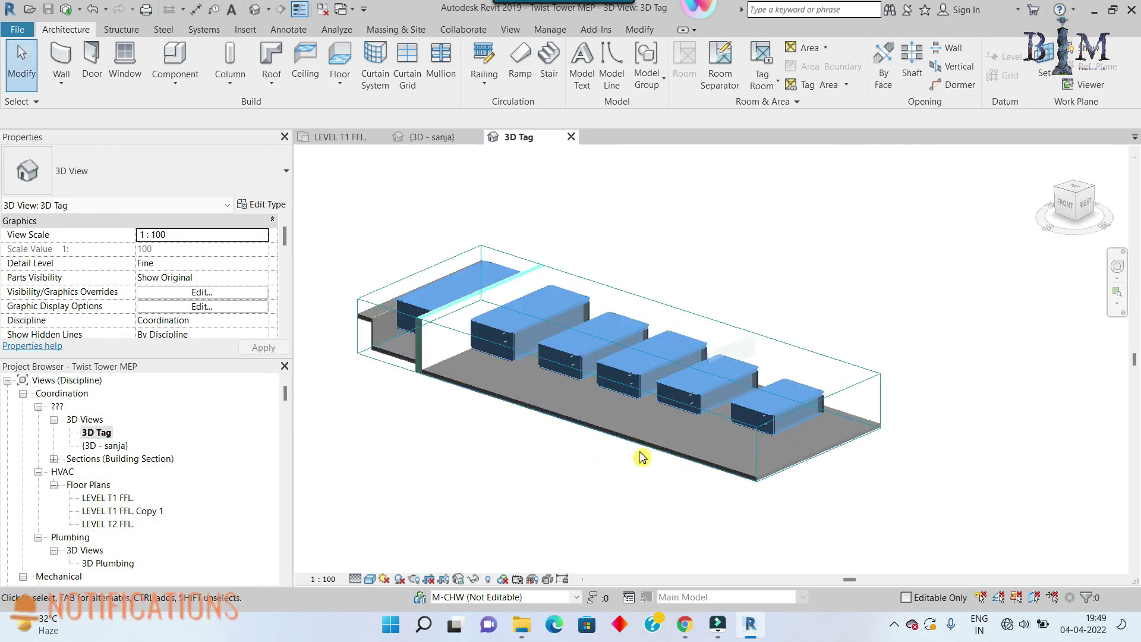
left_click(452, 579)
scroll(825, 375, "up", 1)
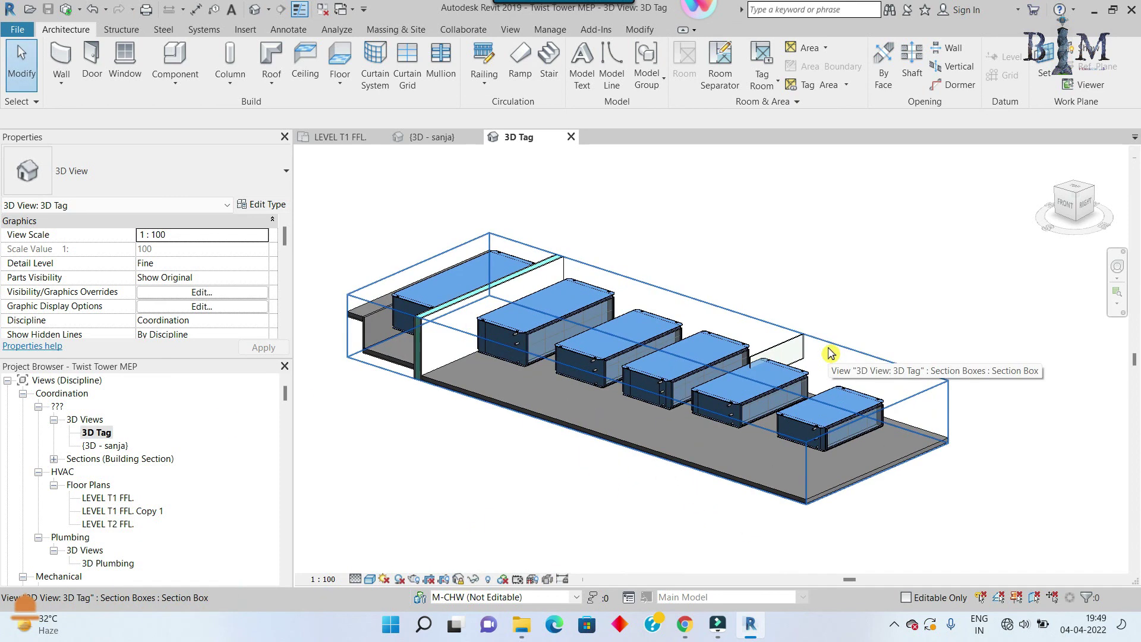
left_click(287, 32)
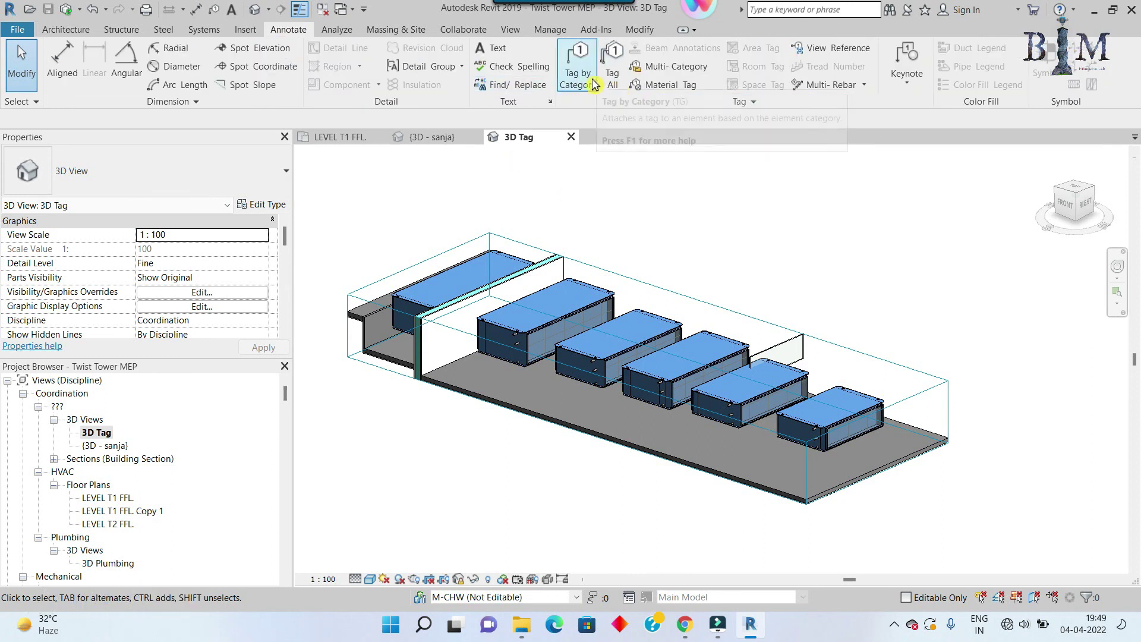
Tag FCU-1 by category and set the 3D view scale to 1:50
left_click(579, 66)
scroll(848, 402, "down", 2)
scroll(852, 357, "down", 1)
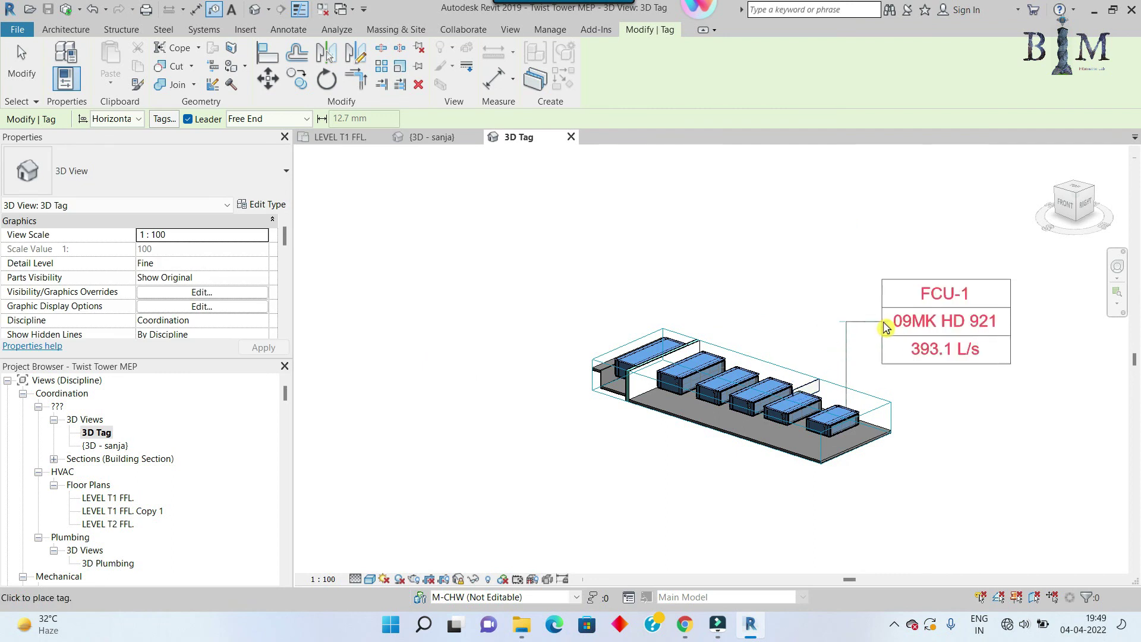
left_click(949, 364)
key("Escape")
left_click(323, 579)
left_click(339, 471)
scroll(928, 299, "up", 2)
Straighten the FCU-1 tag's leader and move the tag closer to its unit
left_click(963, 321)
left_click_drag(900, 331, 901, 323)
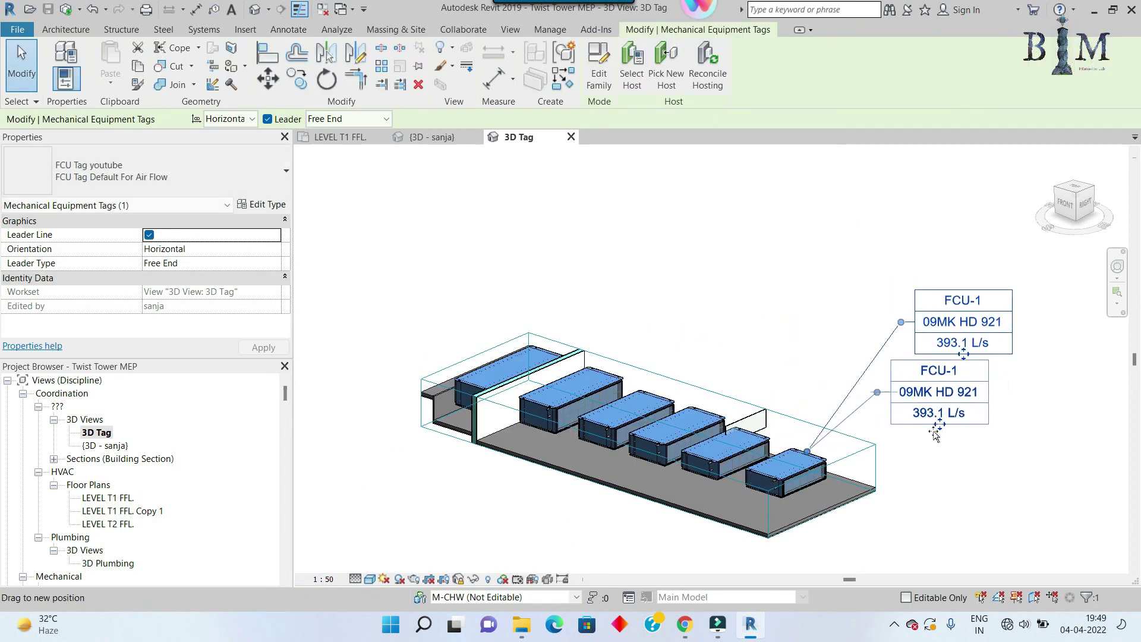
left_click_drag(935, 433, 923, 445)
key("Escape")
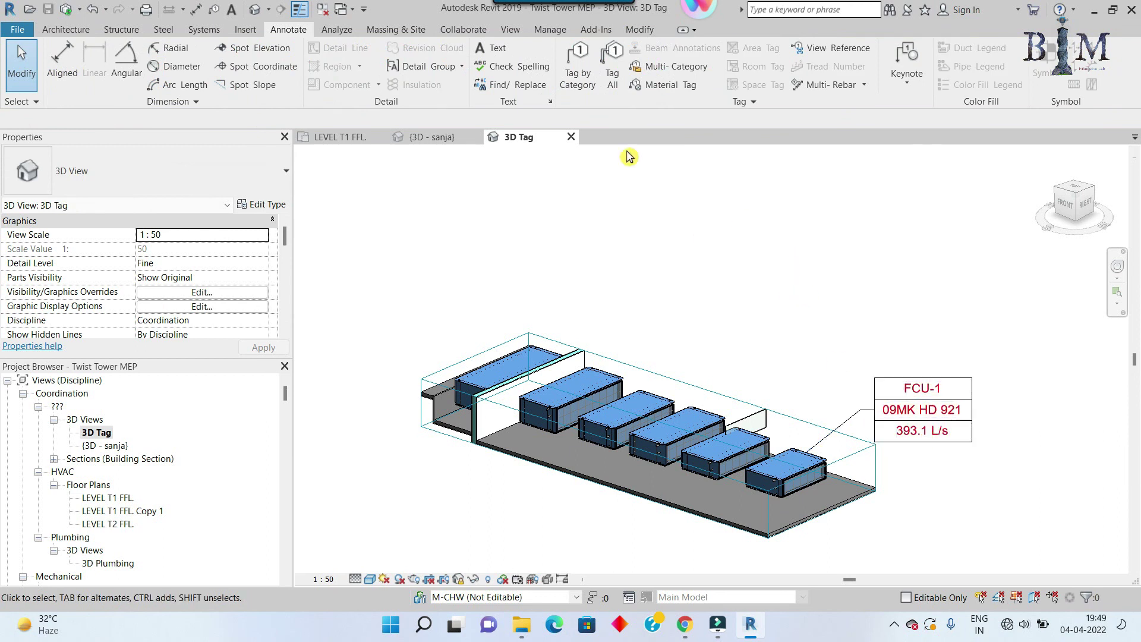
Tag units FCU-2 and FCU-3 with the TG alias, adjusting the FCU-3 leader
key("t")
key("g")
left_click(740, 426)
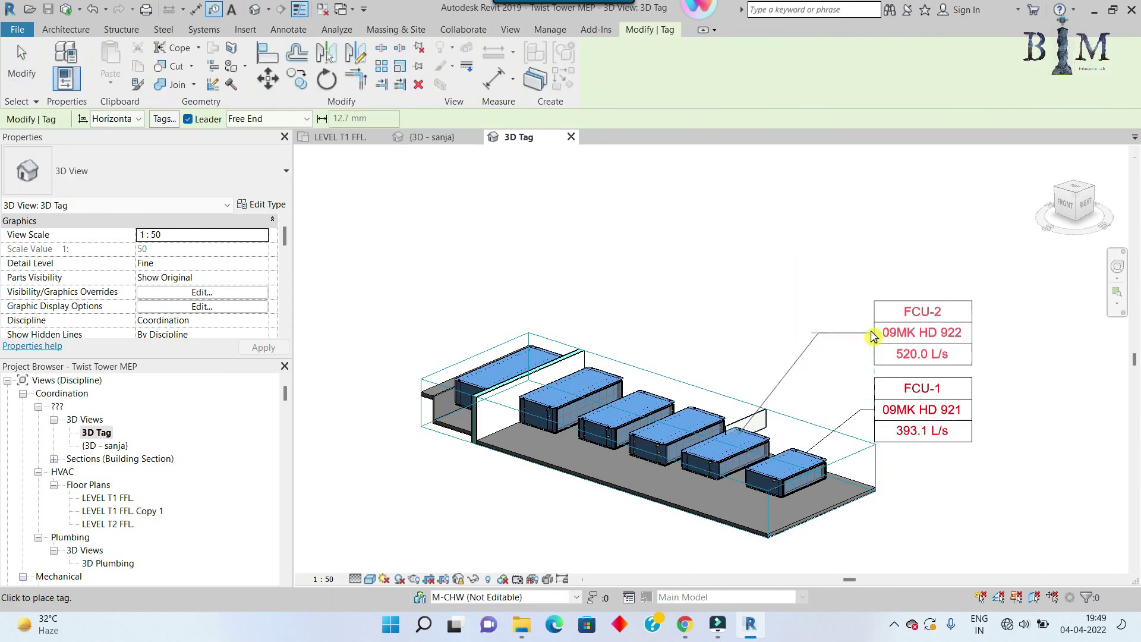
left_click(701, 408)
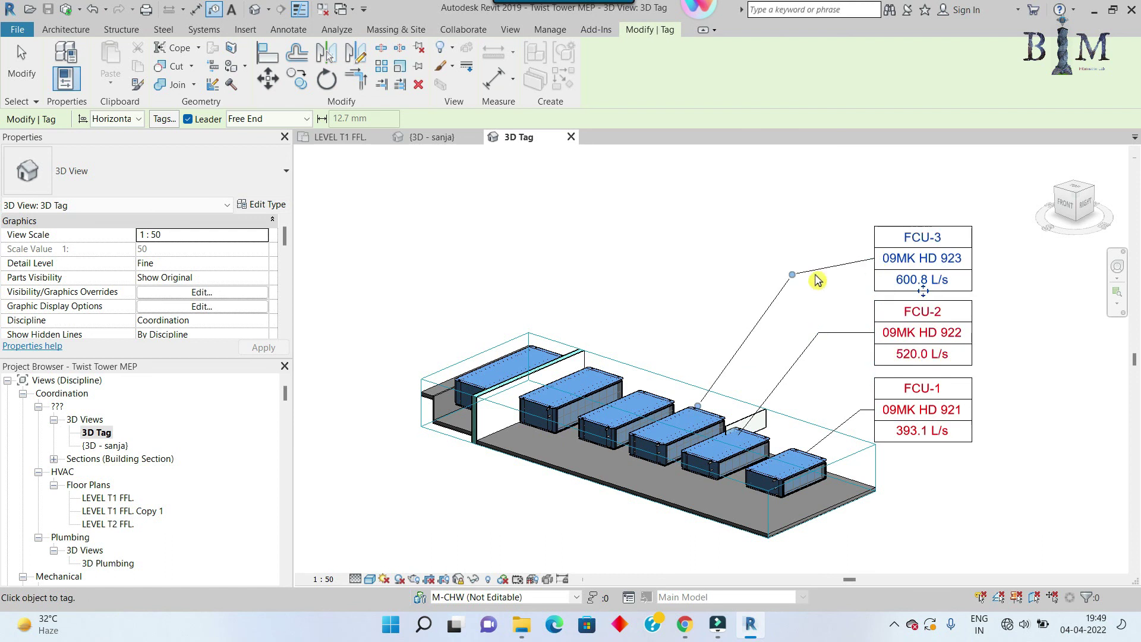
left_click_drag(811, 281, 829, 265)
scroll(777, 388, "up", 2)
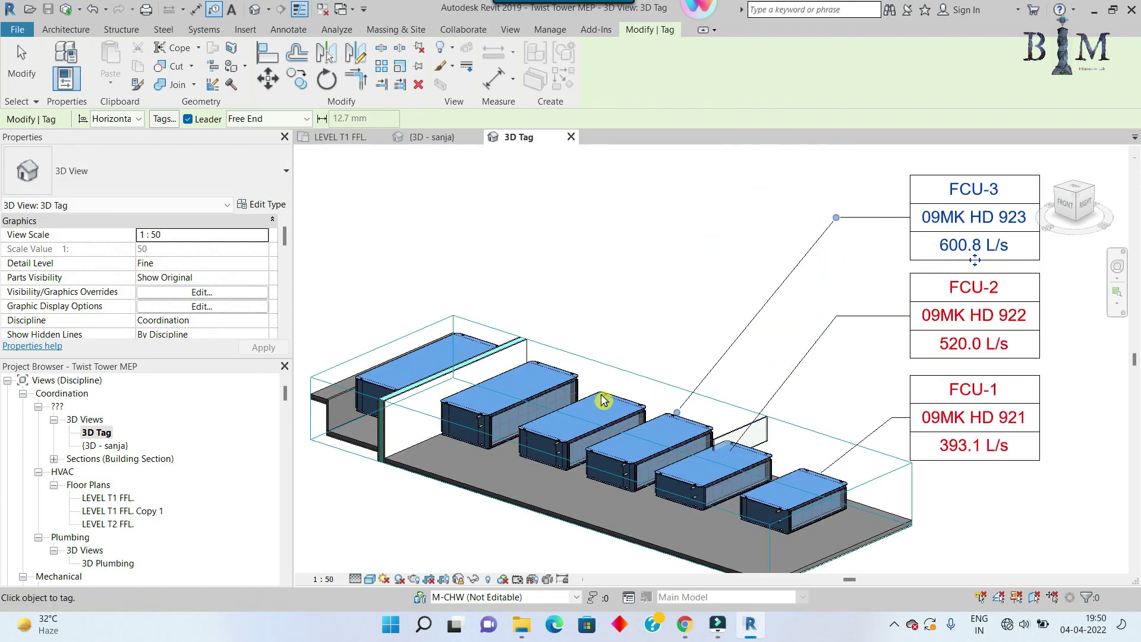
Tag units FCU-4, FCU-6 and FCU-5, placing each tag above its unit
left_click(615, 401)
mouse_move(631, 404)
middle_mouse_down()
mouse_move(652, 400)
mouse_move(632, 398)
middle_mouse_up()
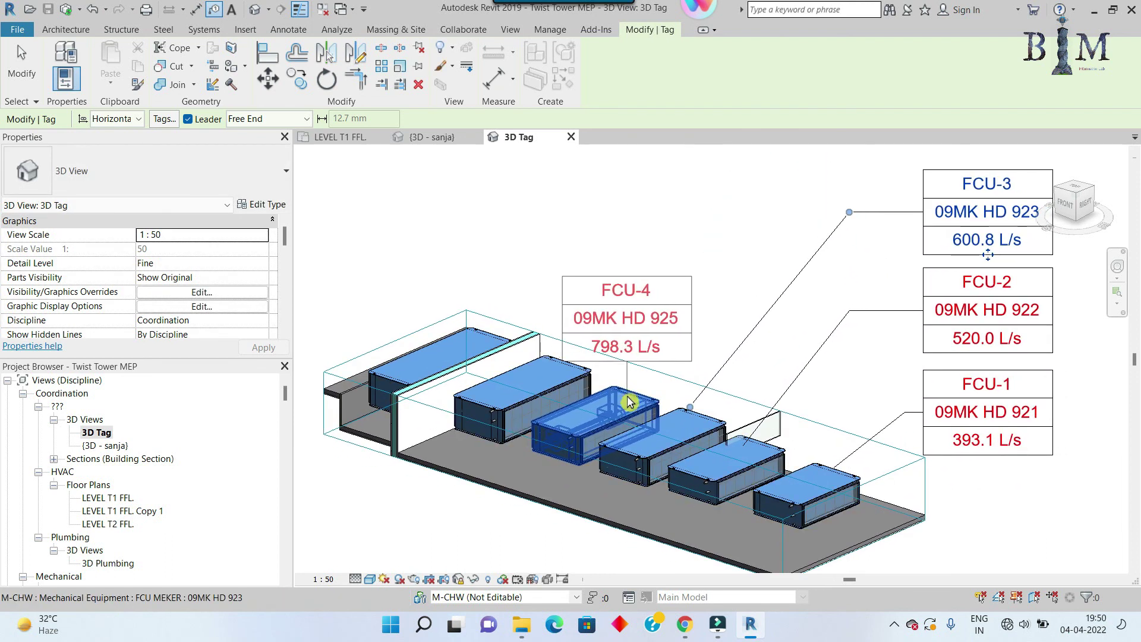
left_click(631, 399)
left_click(639, 262)
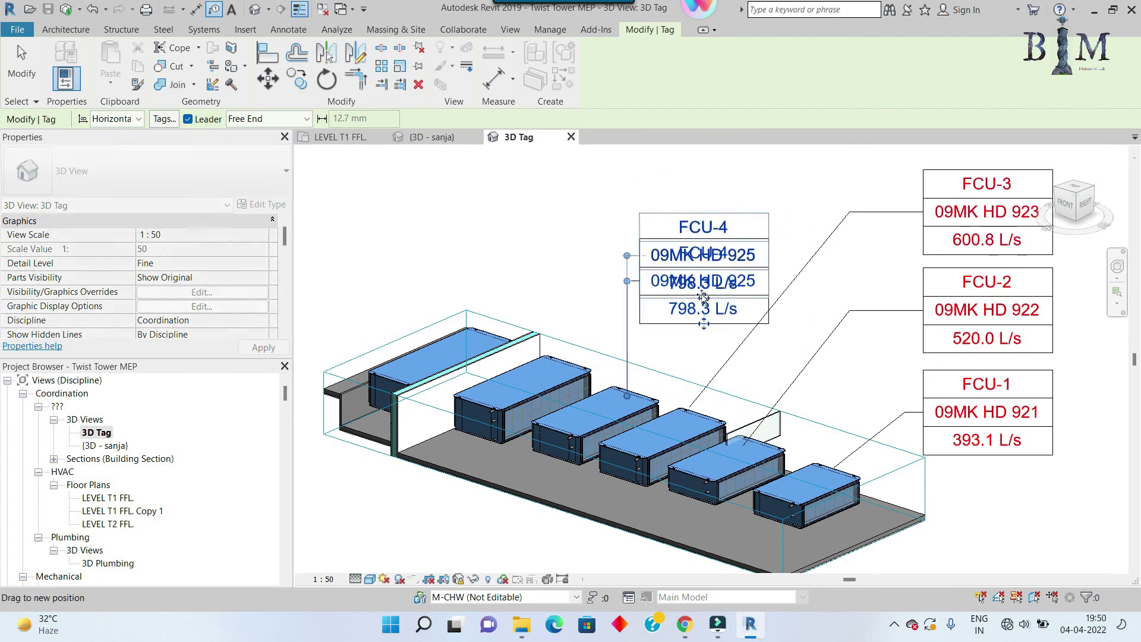
left_click(480, 338)
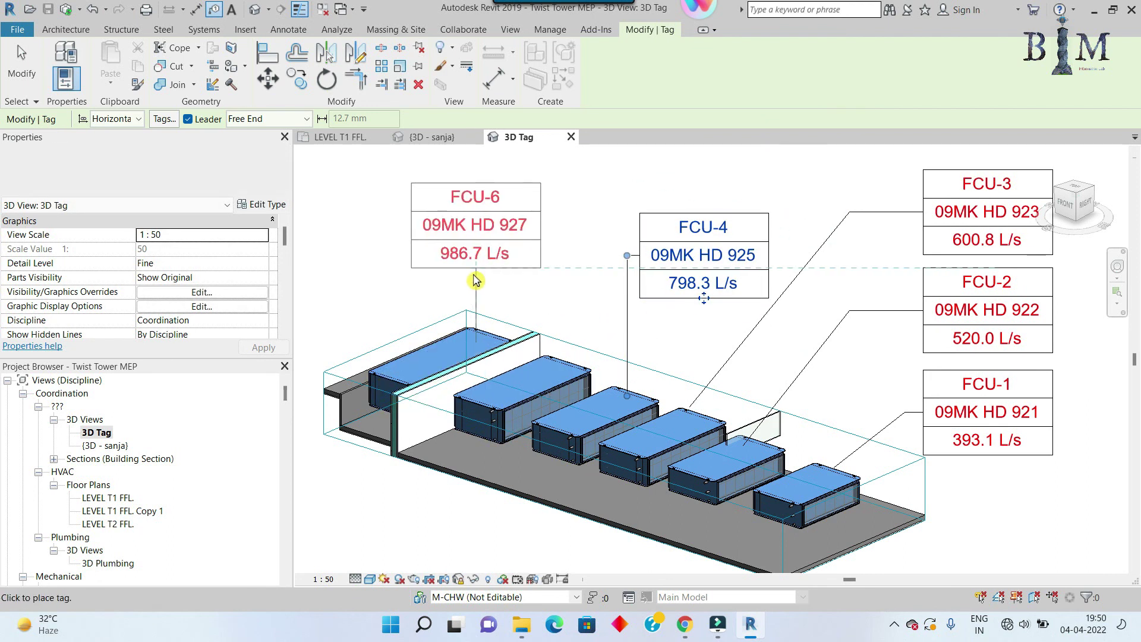
left_click(456, 279)
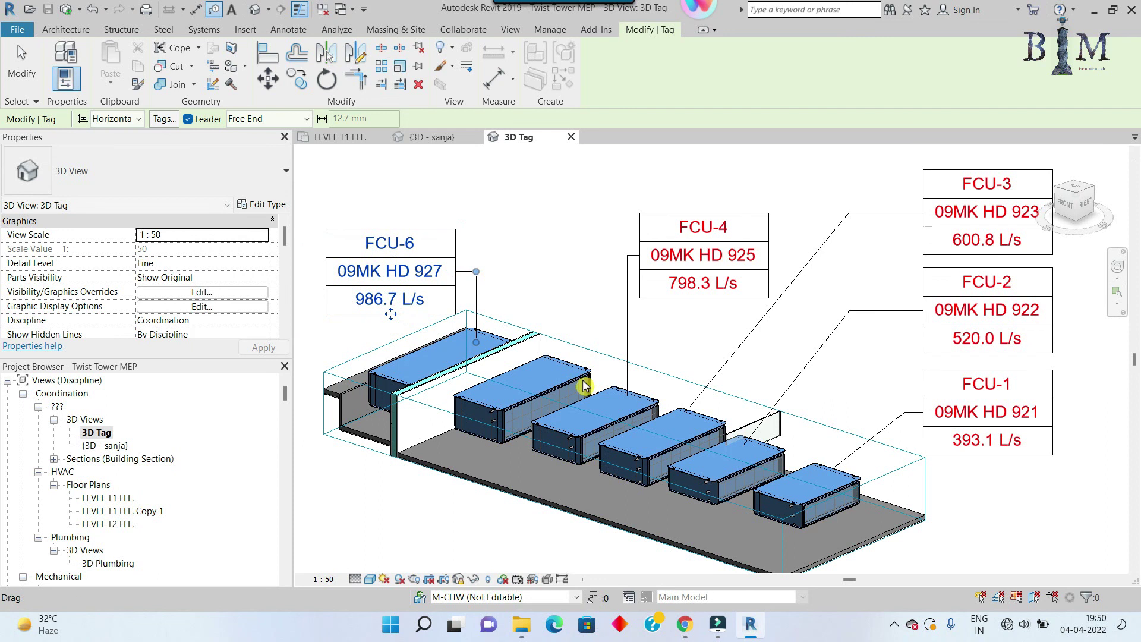
left_click(552, 352)
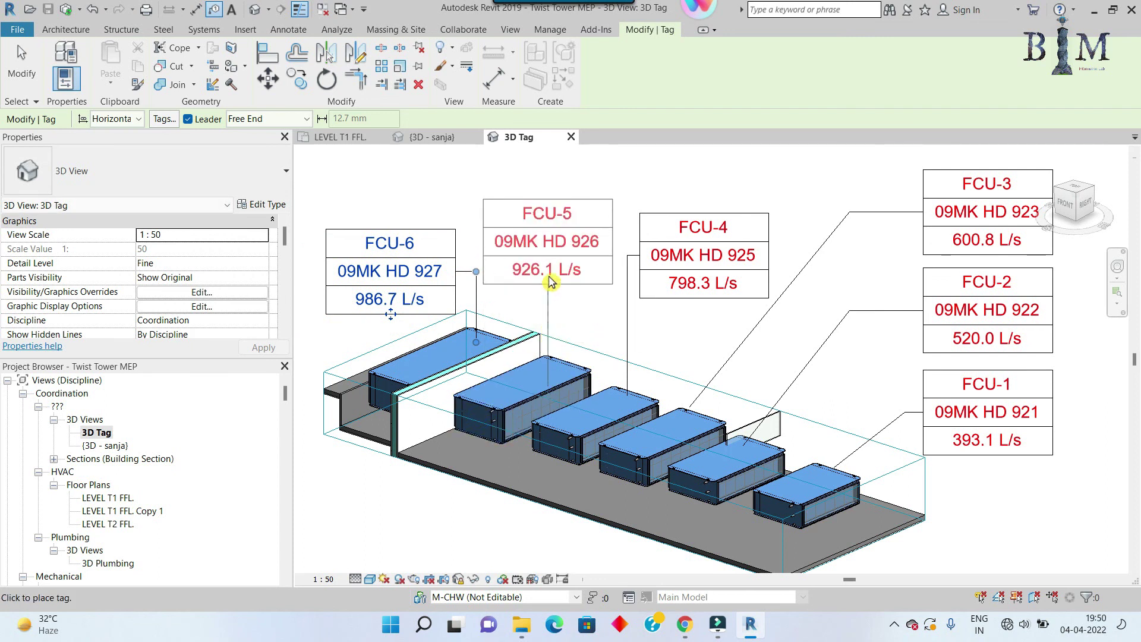
left_click(572, 274)
key("Escape")
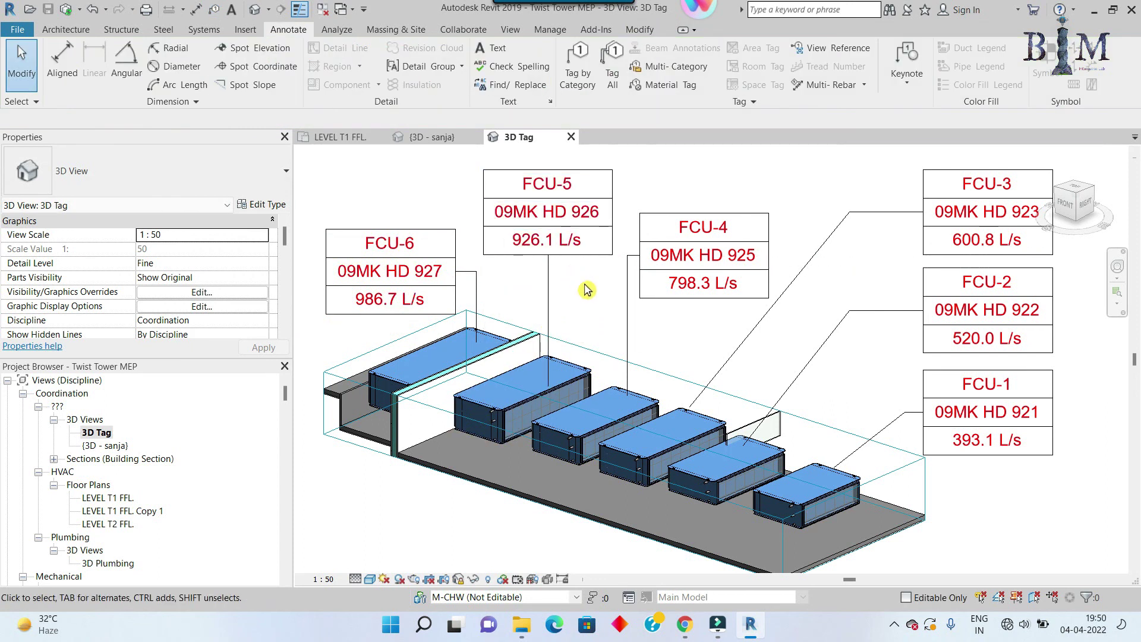
Turn off the Section Boxes annotation category in Visibility/Graphics (VG)
key("v")
key("g")
left_click(644, 132)
scroll(635, 376, "down", 10)
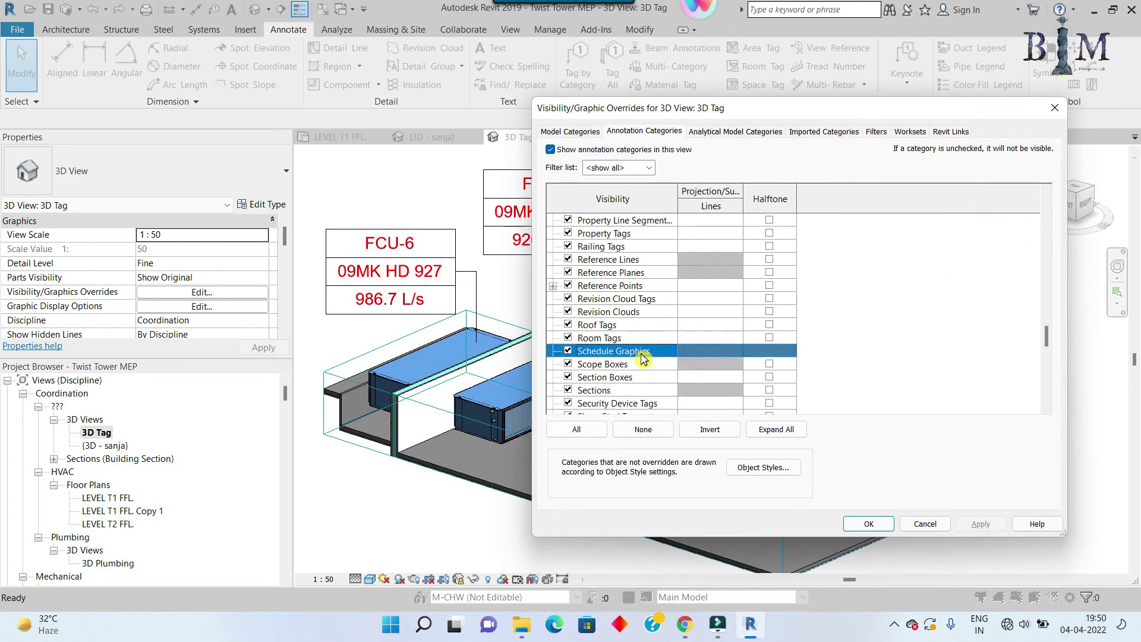
left_click(632, 378)
left_click(879, 521)
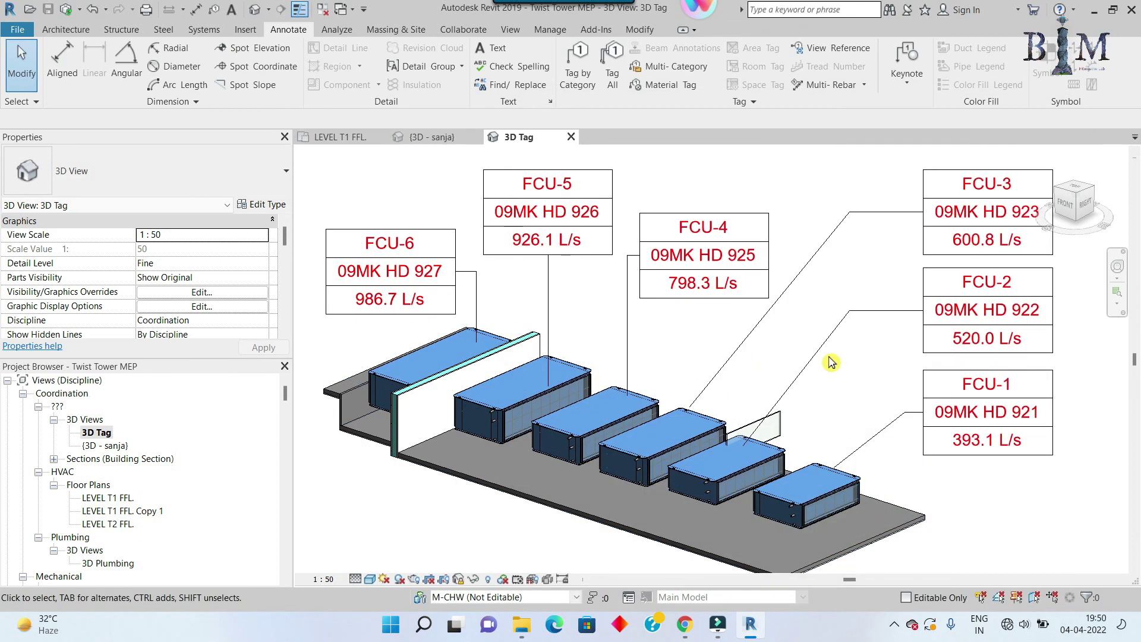